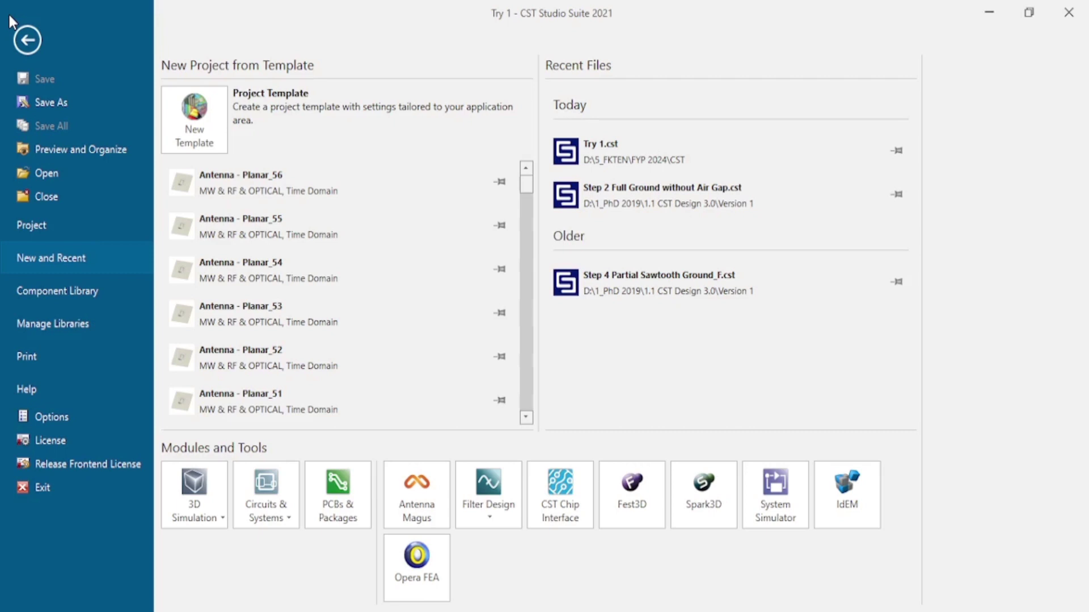
# - Start a new Microwaves & RF/Optical antenna template with the Planar workflow, Time Domain solver and units mm, GHz, ns and Kelvin
pyautogui.click(216, 117)
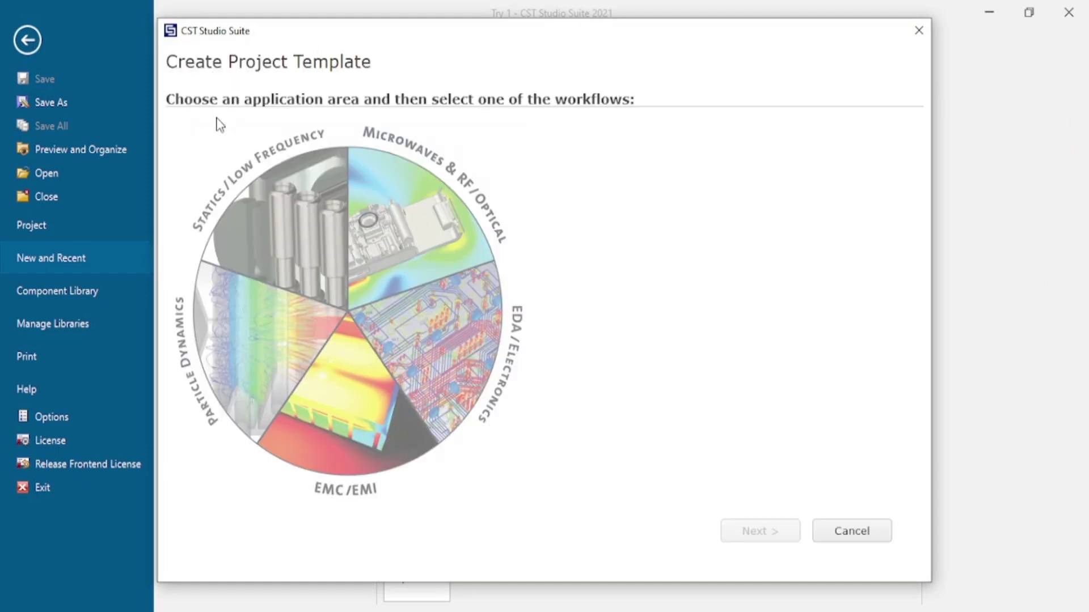
pyautogui.click(442, 218)
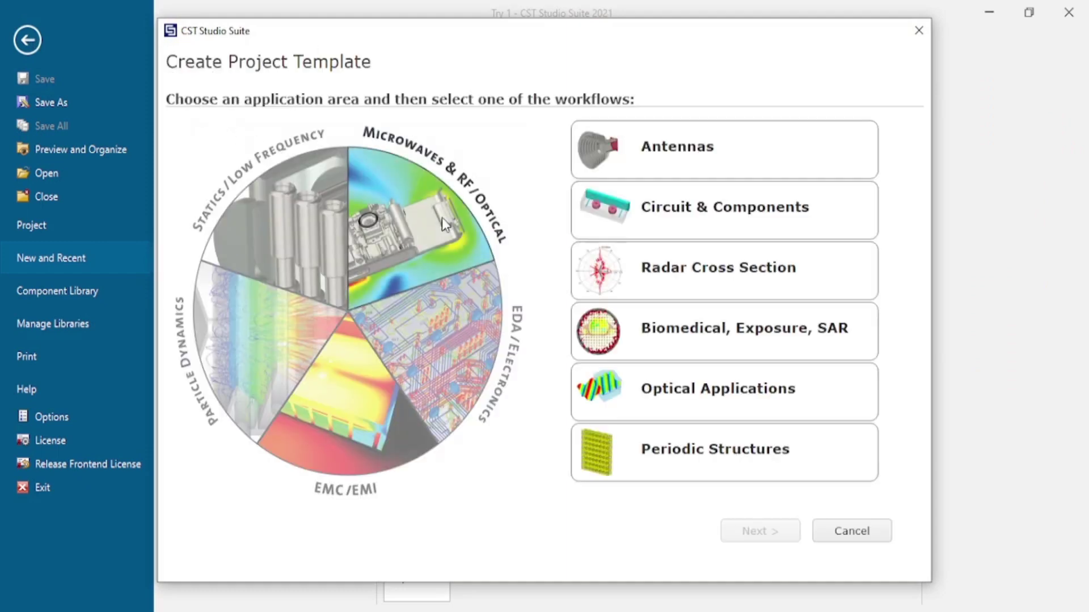
pyautogui.click(811, 168)
pyautogui.click(790, 539)
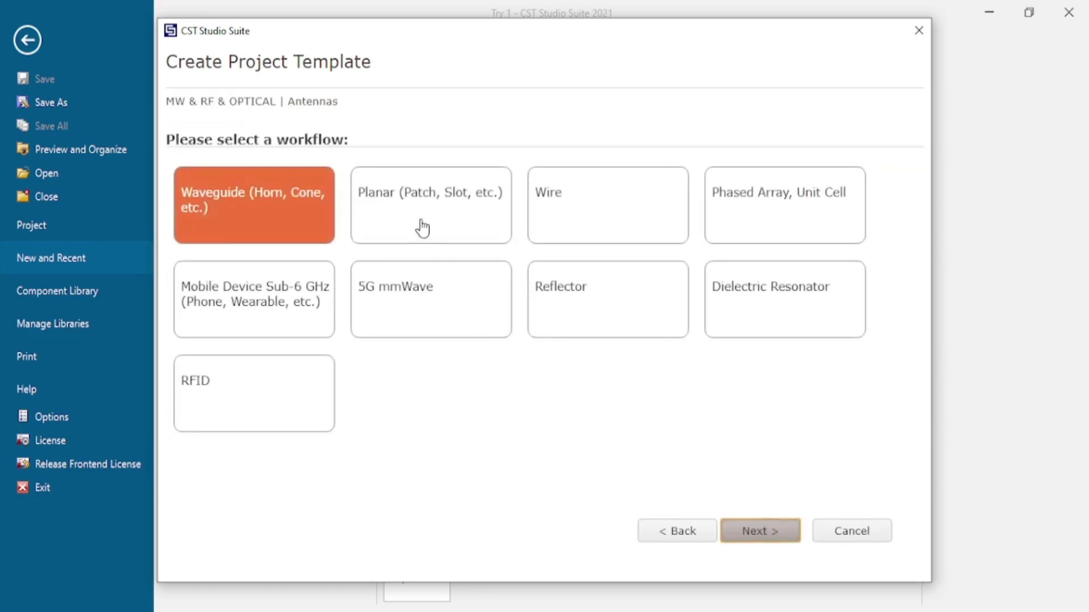
pyautogui.click(423, 228)
pyautogui.click(793, 543)
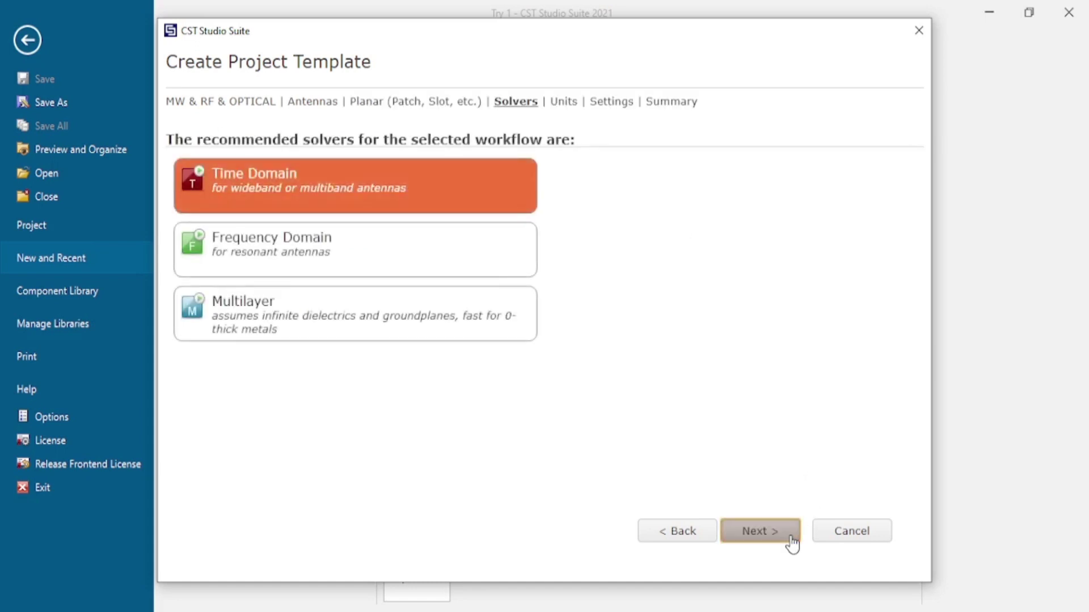
pyautogui.click(792, 544)
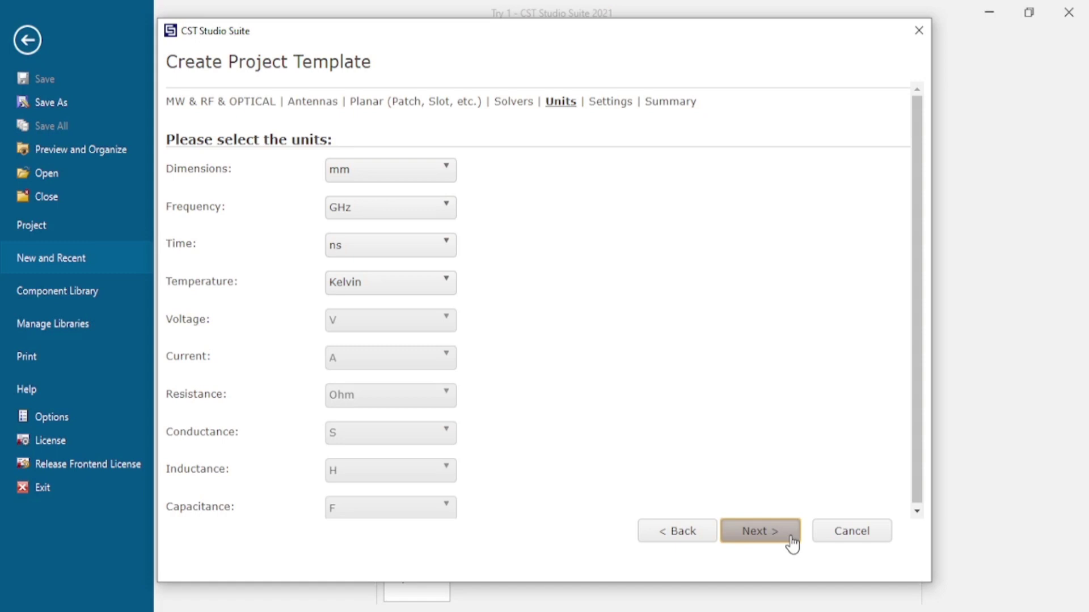
pyautogui.click(792, 543)
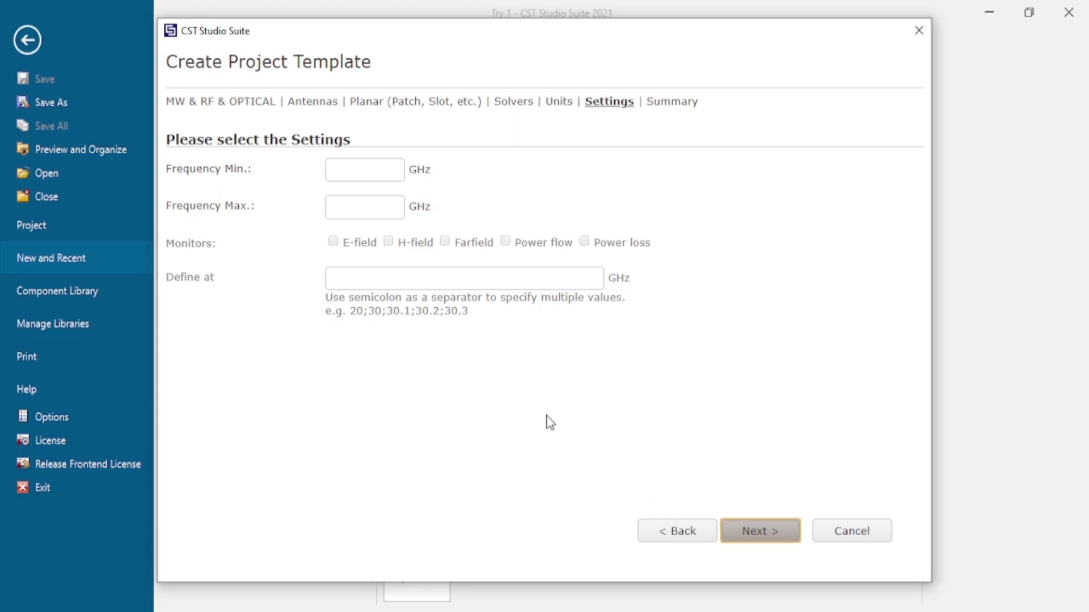
# - Set the template's frequency range to 1.5–3.5 GHz with an E-field monitor at 2.5 GHz, and finish creating the template
pyautogui.click(389, 173)
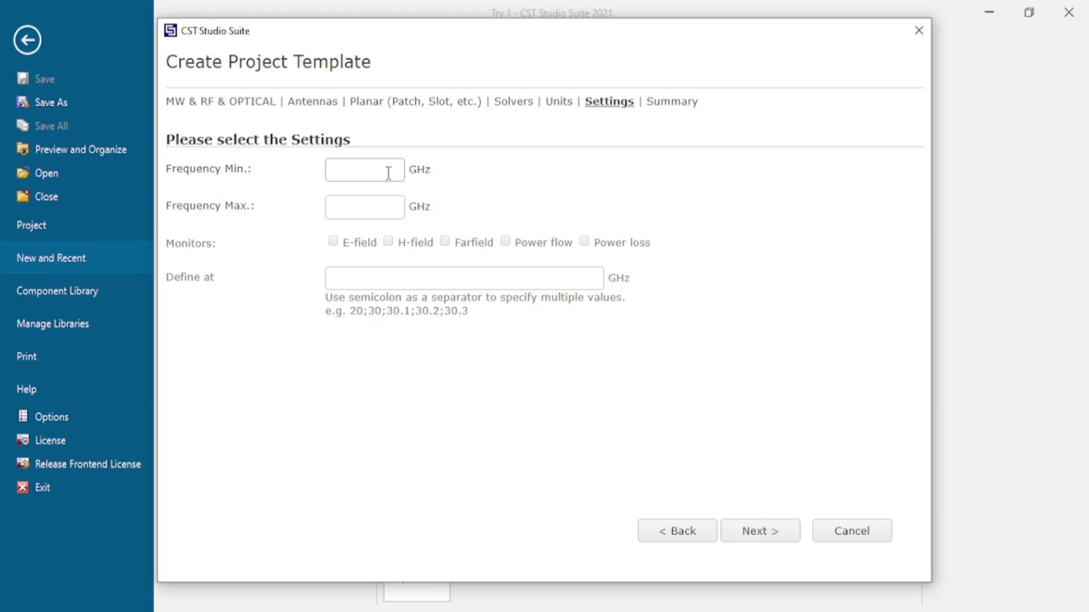
pyautogui.write('1.5')
pyautogui.click(365, 208)
pyautogui.write('3.5')
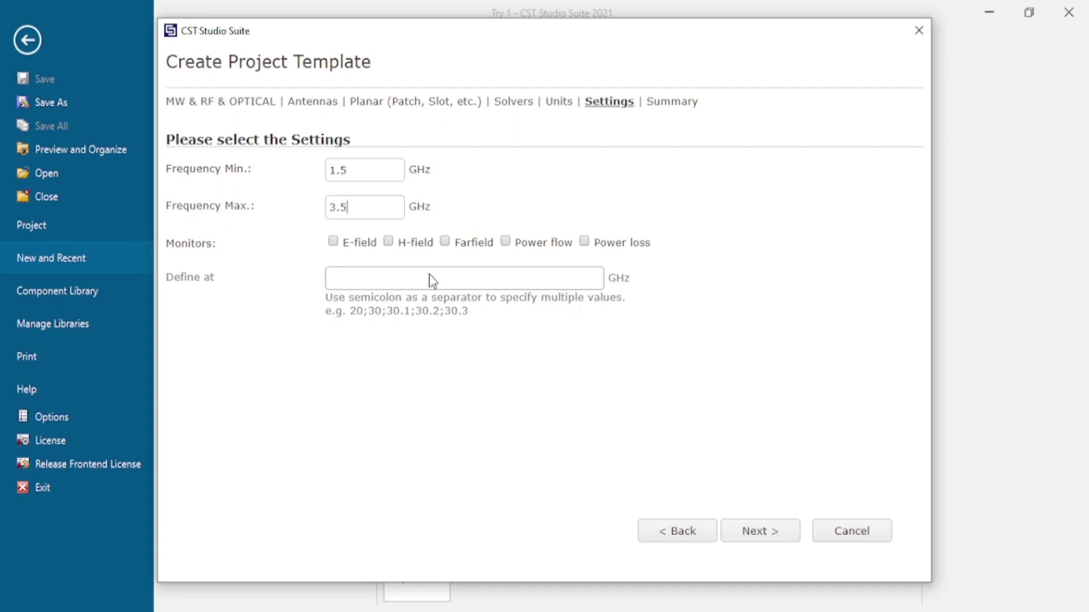
pyautogui.click(333, 243)
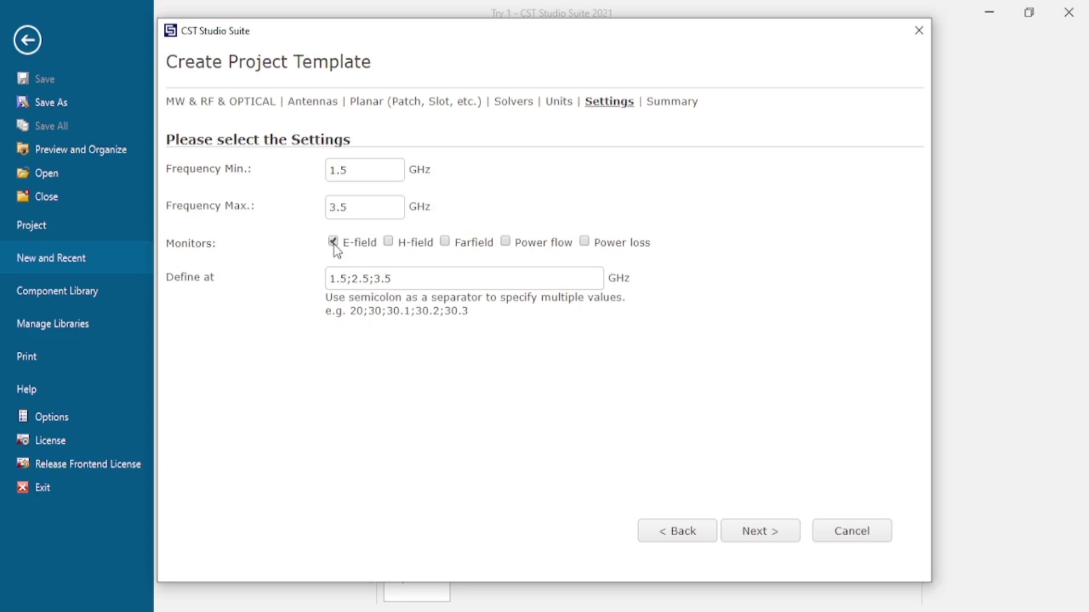
pyautogui.moveTo(412, 281); pyautogui.dragTo(277, 285)
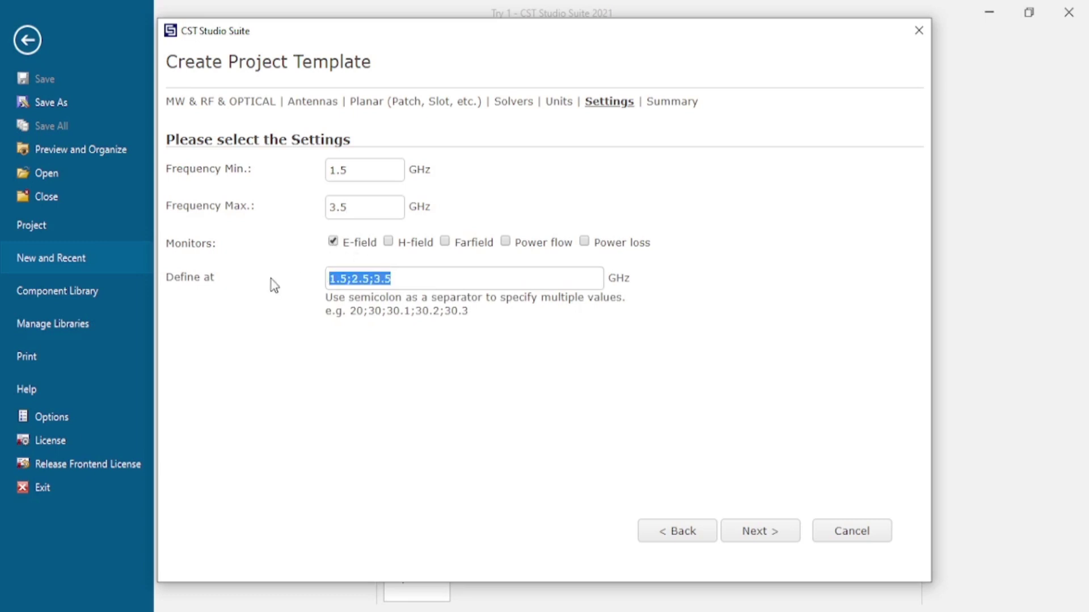
pyautogui.write('2.5')
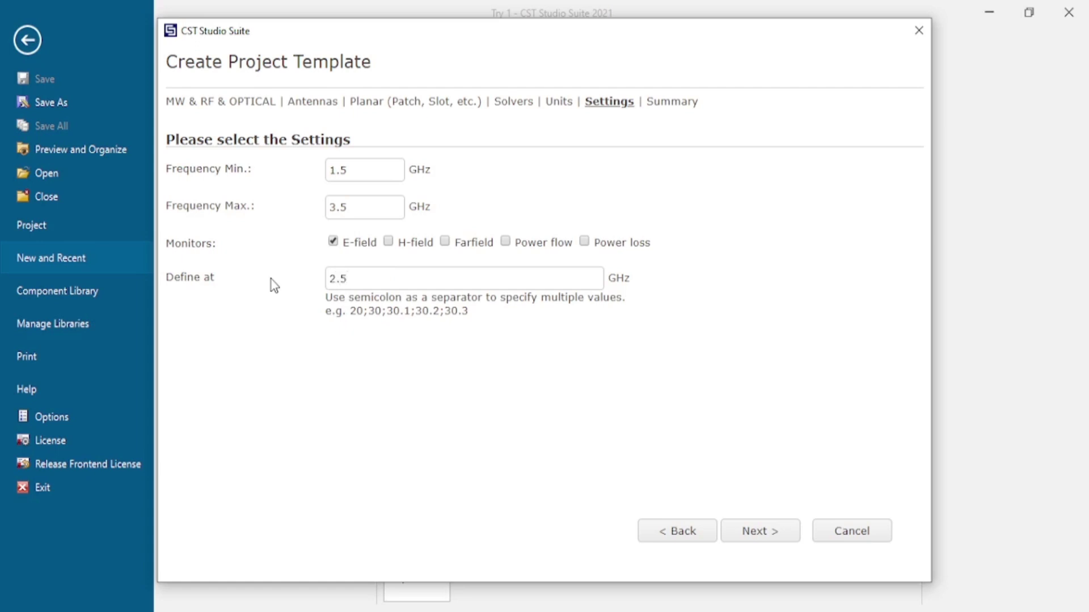
pyautogui.click(791, 542)
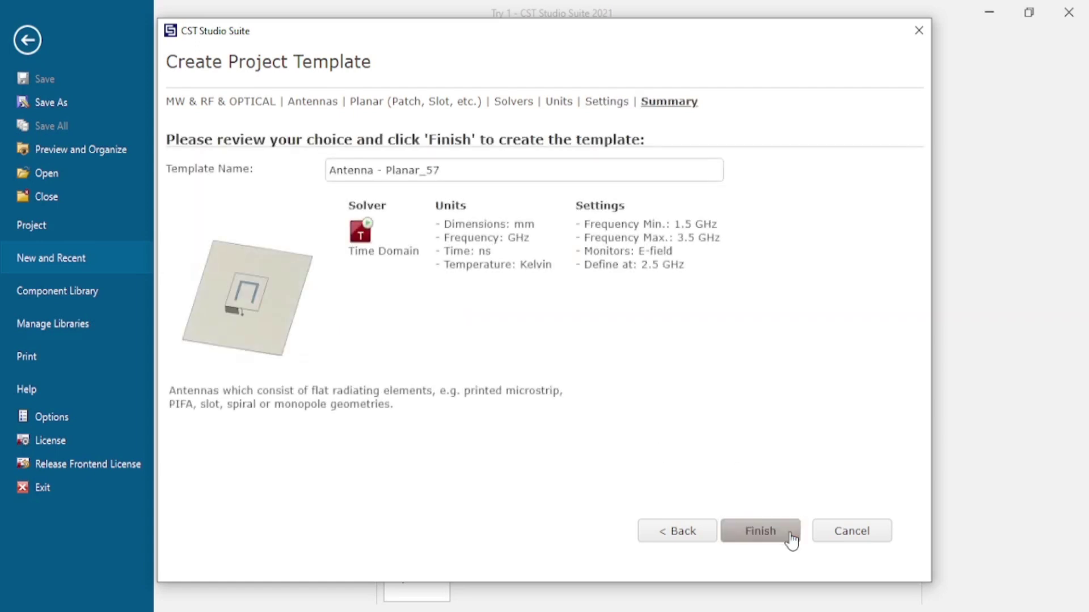
pyautogui.click(791, 542)
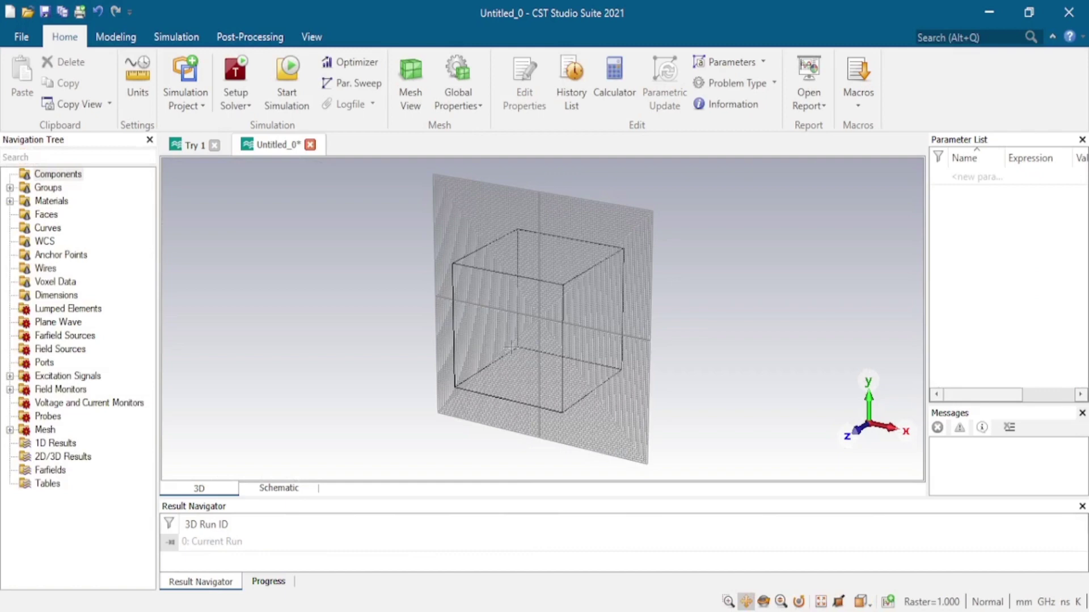
# - Save the new project as Try 2 in the CST folder
pyautogui.click(46, 13)
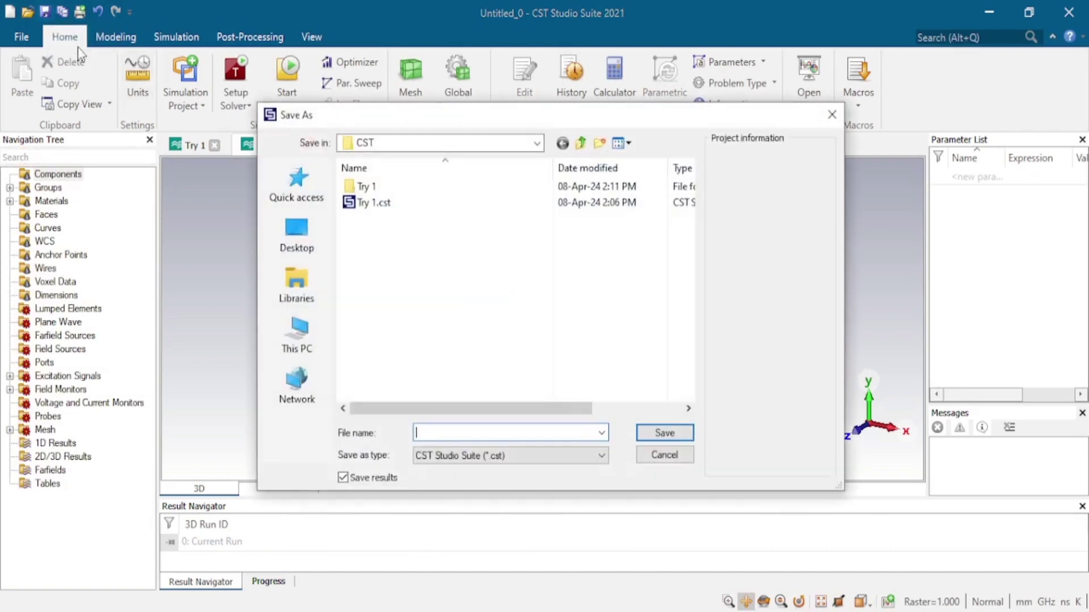
pyautogui.write('Tr')
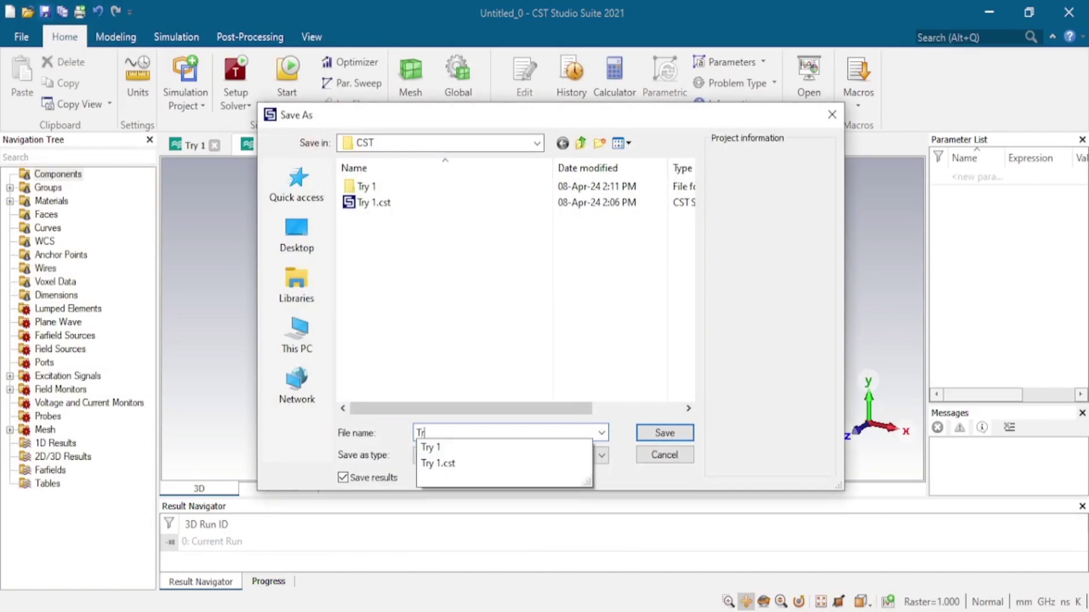
pyautogui.write('y 2')
pyautogui.press('Return')
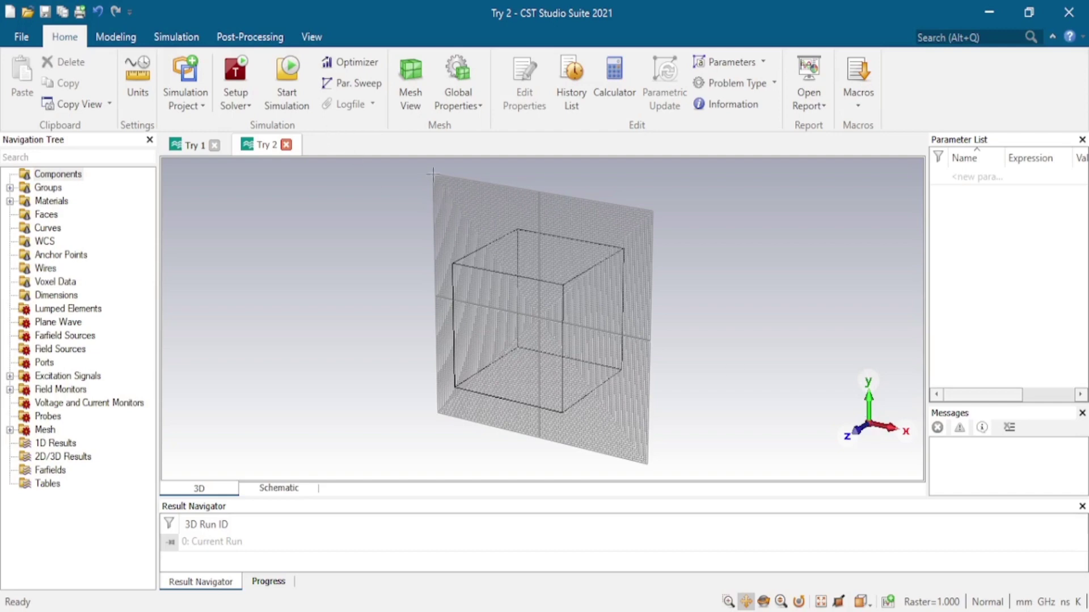
# - Hide the working plane and show the model in front view
pyautogui.click(315, 38)
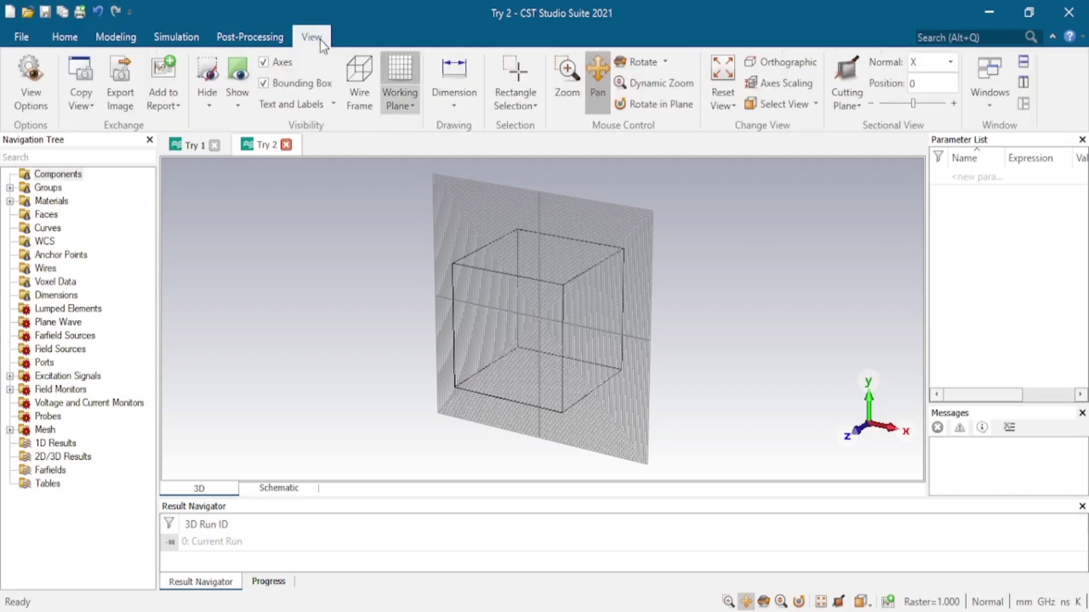
pyautogui.click(418, 85)
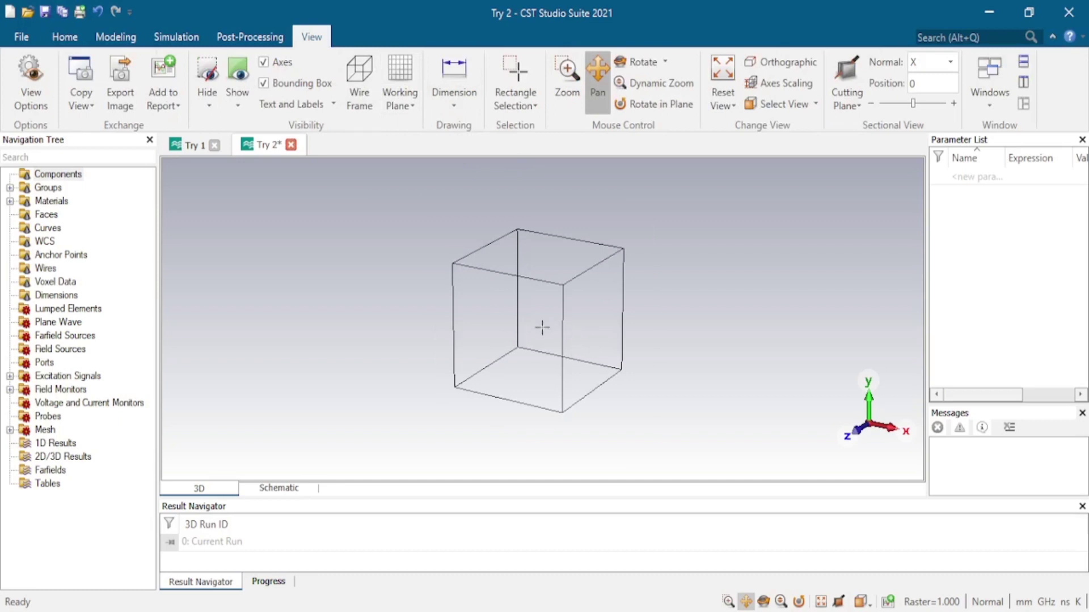
pyautogui.hotkey('ctrl', 'f')
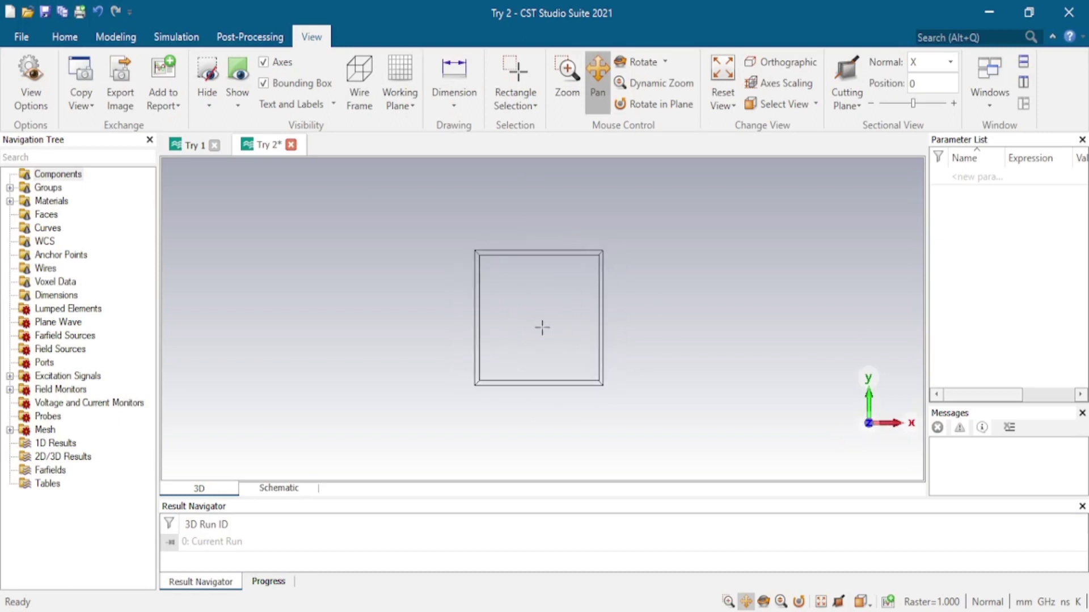
pyautogui.scroll(2, 542, 327)
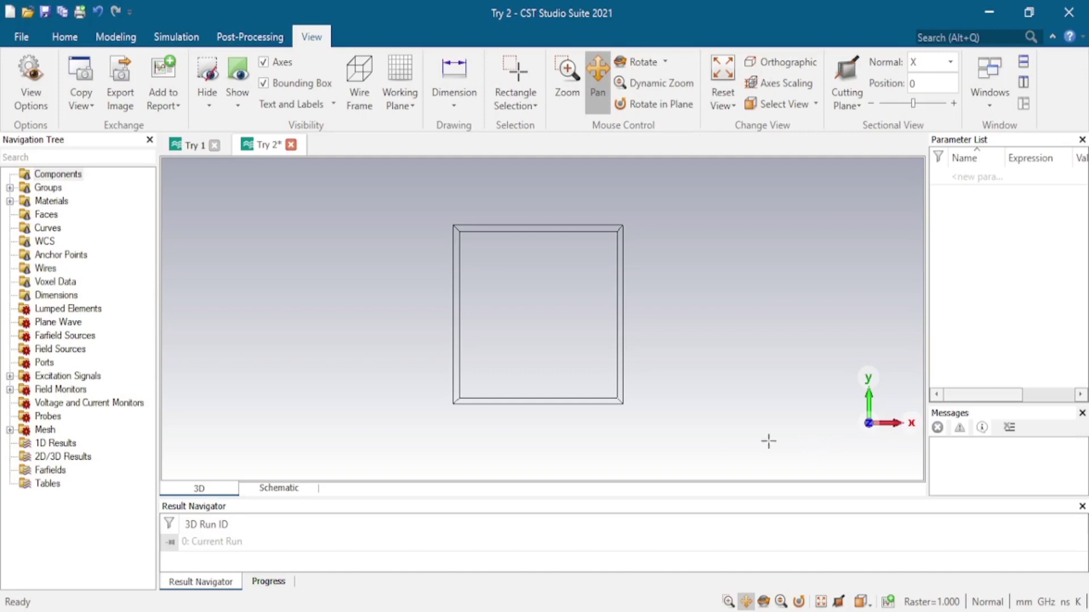
# - Start a new brick defined by numeric coordinates and name it "3. Ground"
pyautogui.click(116, 37)
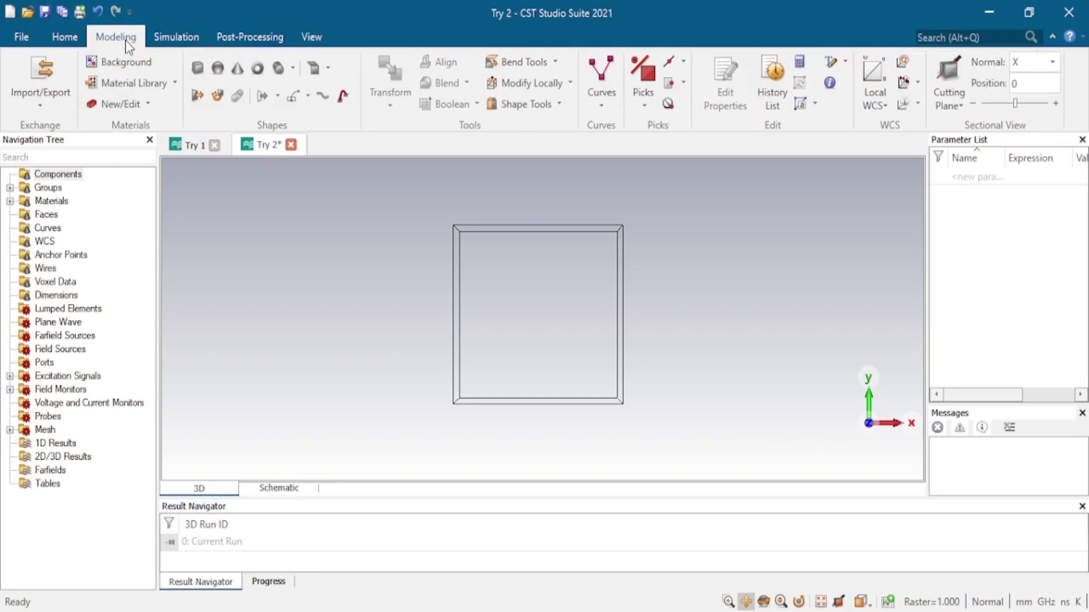
pyautogui.click(200, 74)
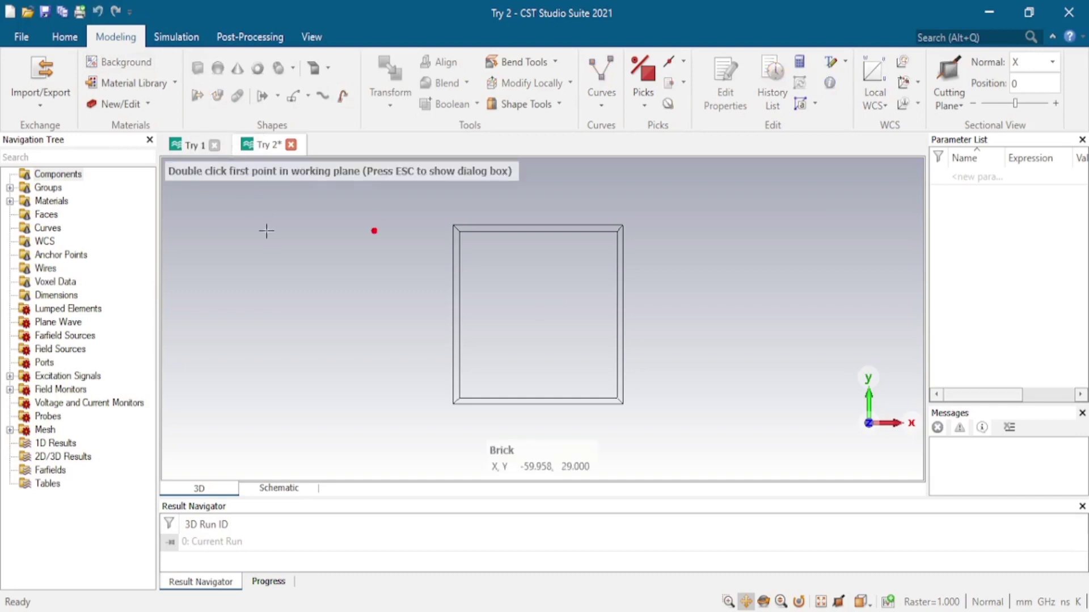
pyautogui.press('Escape')
pyautogui.moveTo(894, 32); pyautogui.dragTo(657, 137)
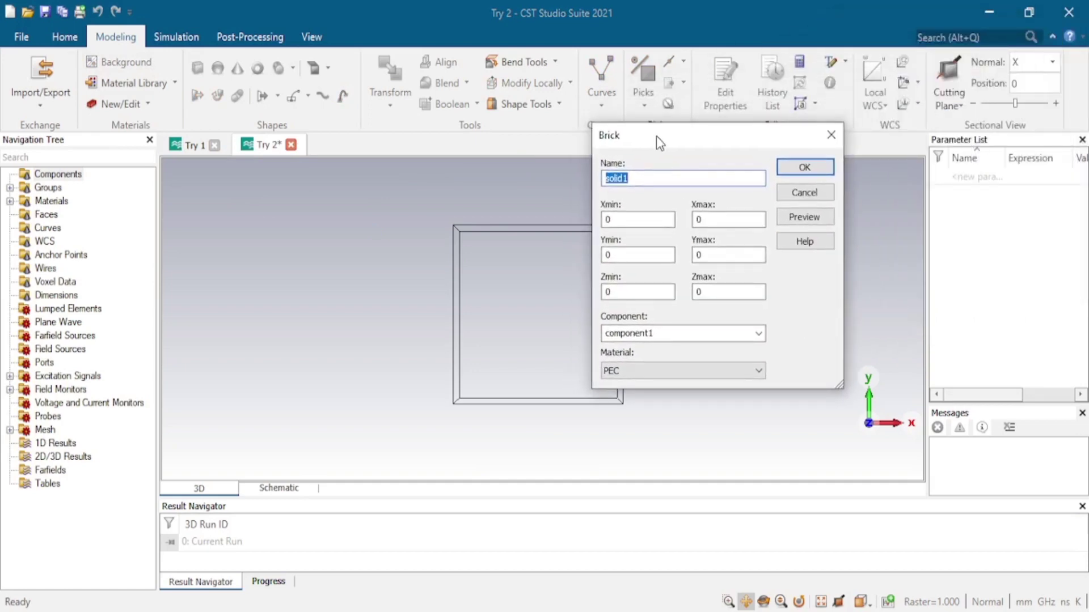
pyautogui.write('3. Ground')
pyautogui.moveTo(696, 137); pyautogui.dragTo(678, 138)
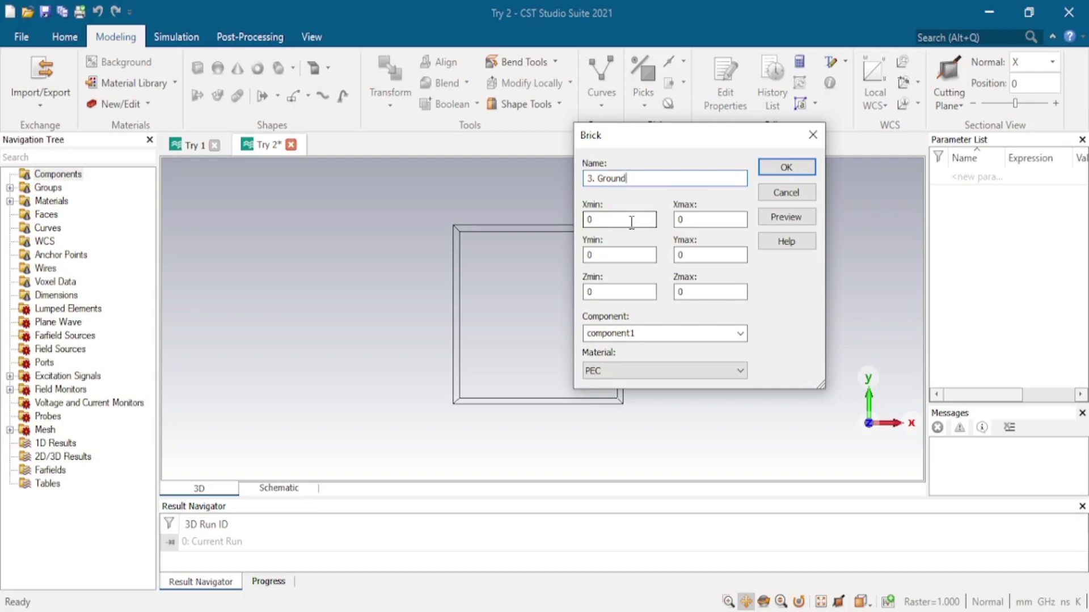
# - Check the ground width on the PowerPoint design slide and set the brick's Xmin to -56.86/2 and Xmax to 56.86/2
pyautogui.moveTo(445, 611)
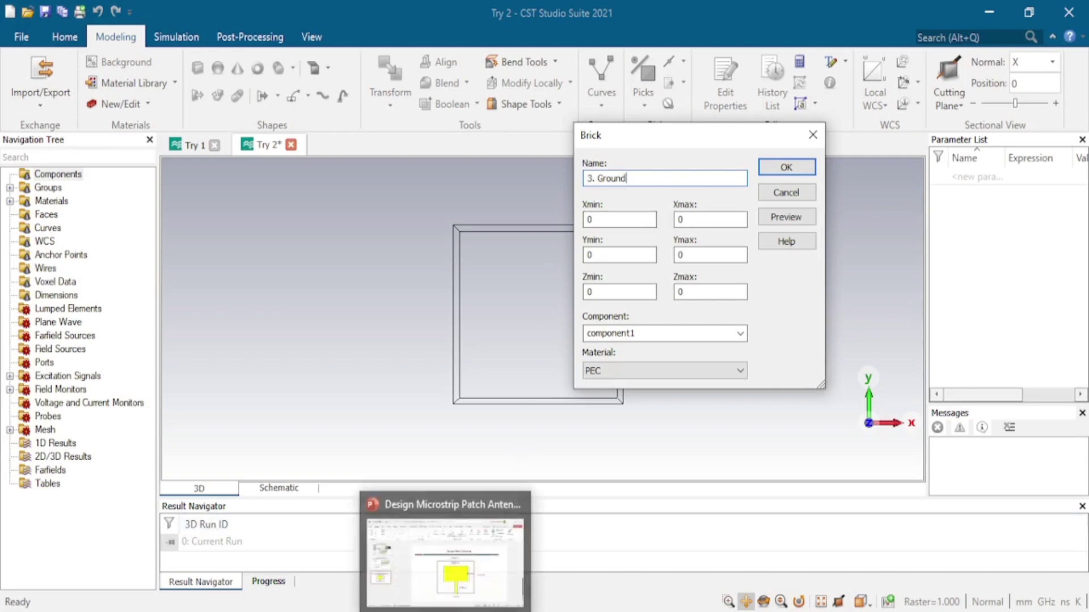
pyautogui.click(445, 567)
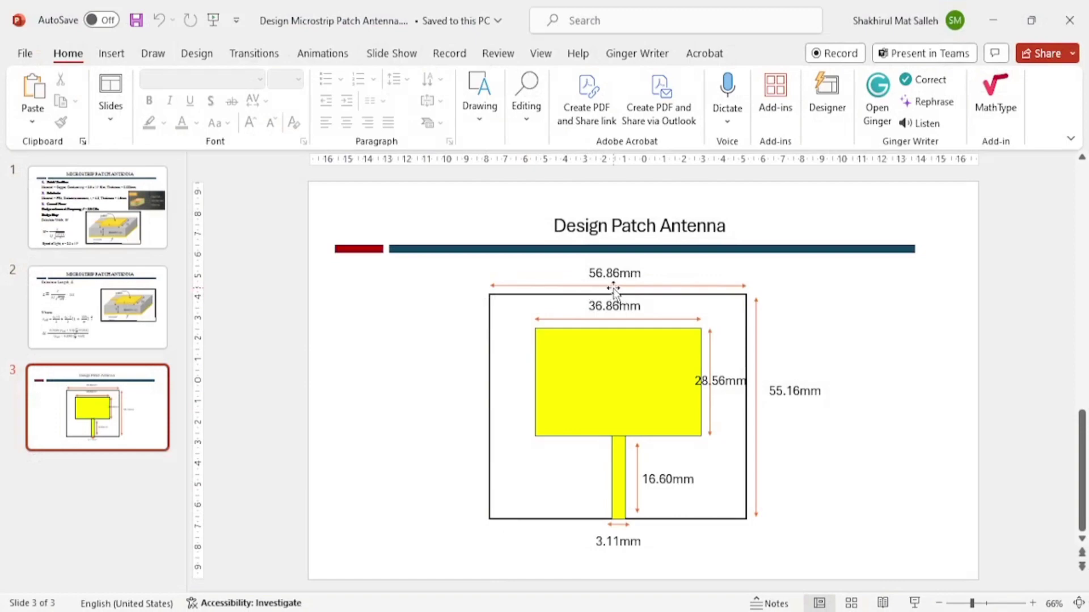
pyautogui.hotkey('alt', 'Tab')
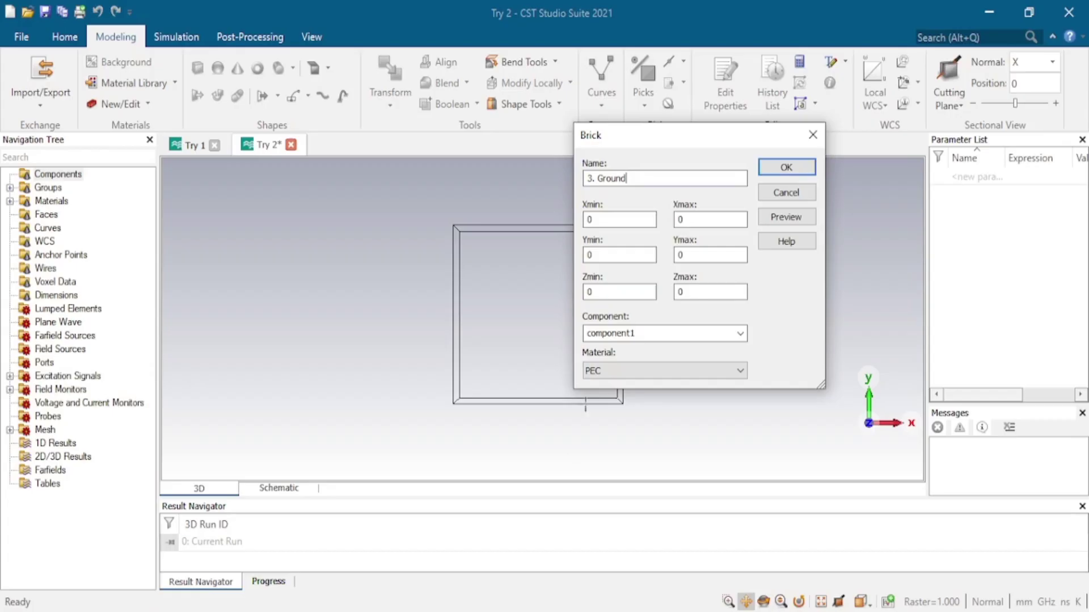
pyautogui.doubleClick(601, 220)
pyautogui.write('56.86')
pyautogui.write('/2')
pyautogui.click(588, 219)
pyautogui.write('-')
pyautogui.press('Tab')
pyautogui.write('56.86/2')
# - Check the ground length on the PowerPoint design slide and set the brick's Ymax to 55.16, keeping Ymin at 0
pyautogui.click(618, 259)
pyautogui.click(698, 257)
pyautogui.hotkey('alt', 'Tab')
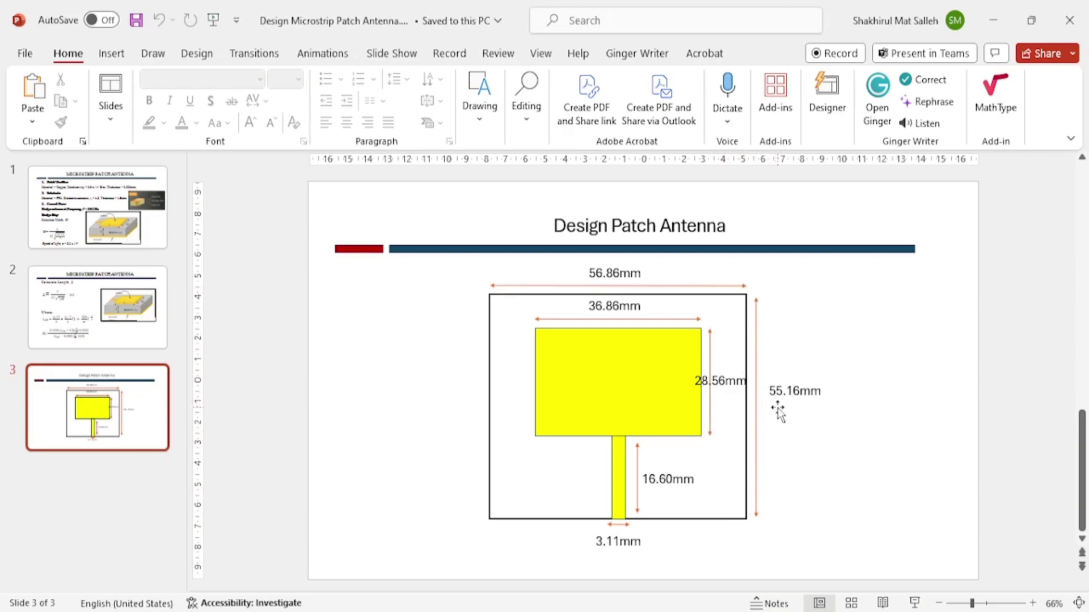
pyautogui.click(561, 611)
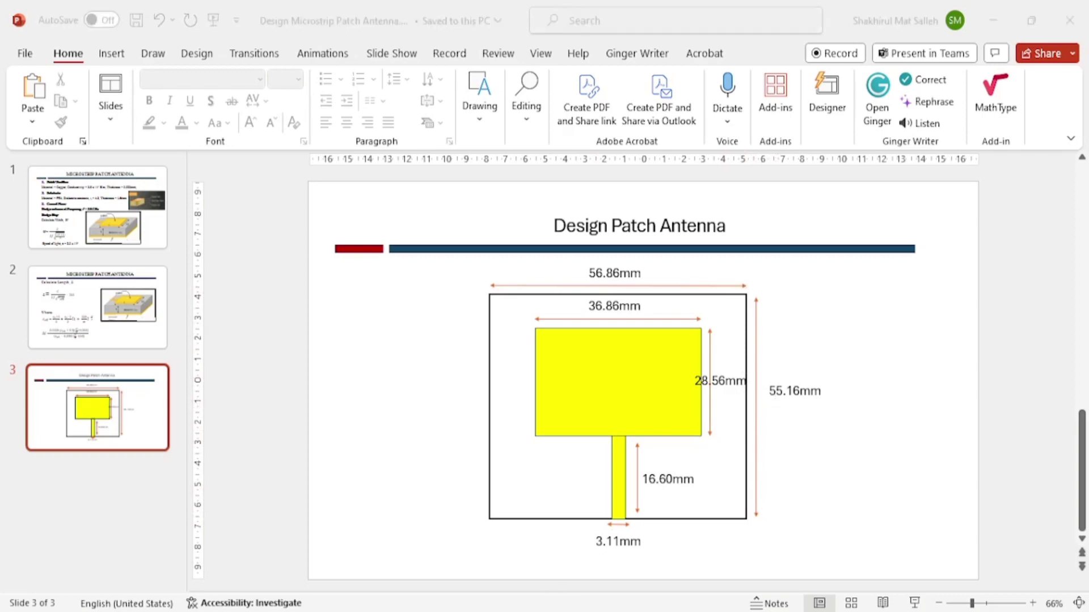
pyautogui.doubleClick(697, 255)
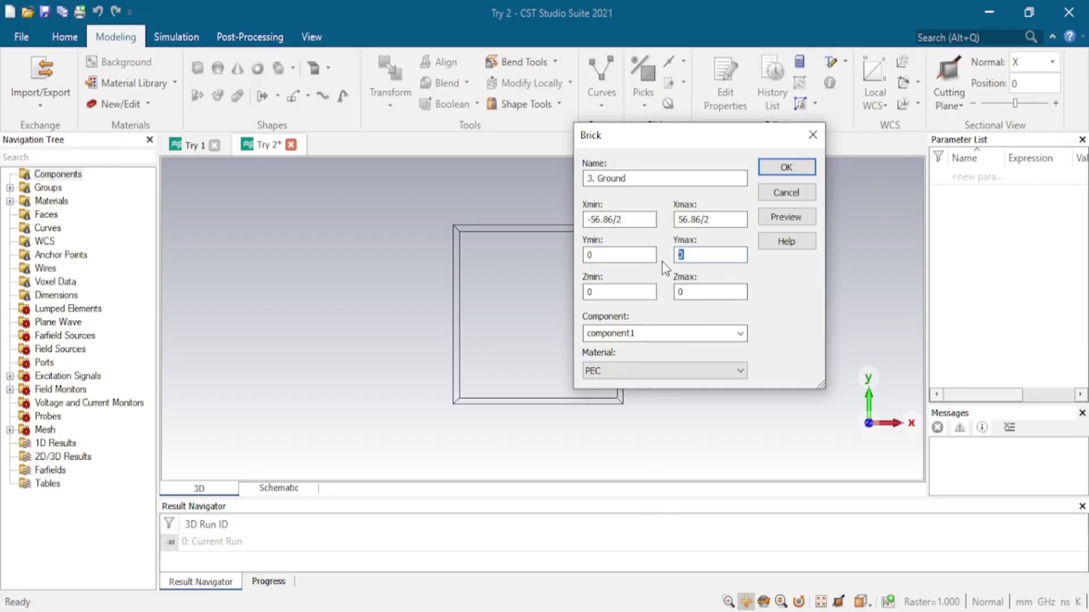
pyautogui.write('55.16')
# - Look up the copper thickness on the first PowerPoint slide and set the brick's Zmax to 0.035, keeping Zmin at 0
pyautogui.click(623, 291)
pyautogui.doubleClick(704, 292)
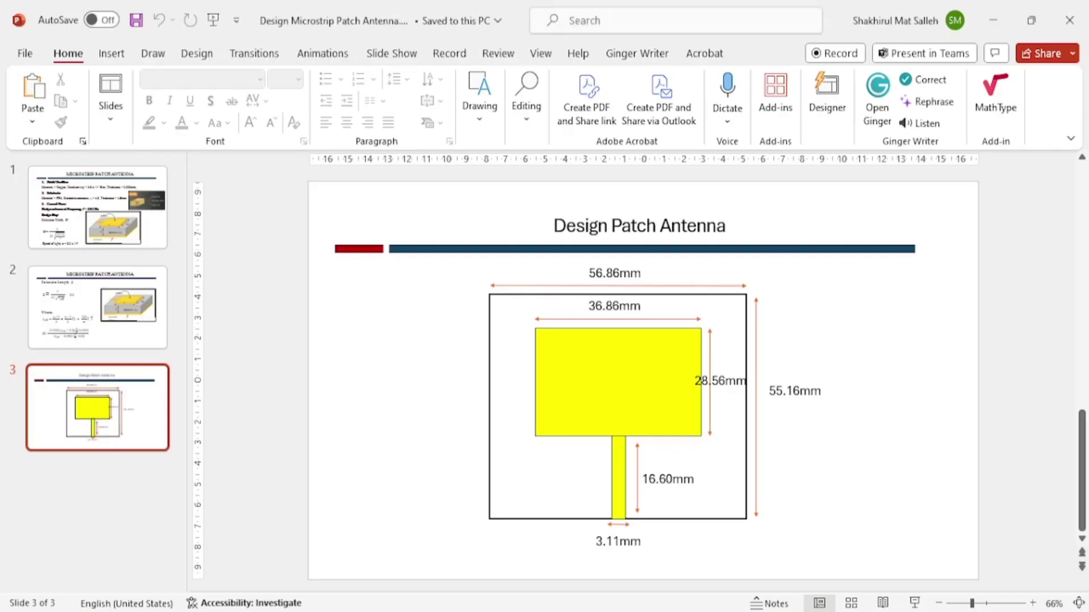
pyautogui.click(100, 200)
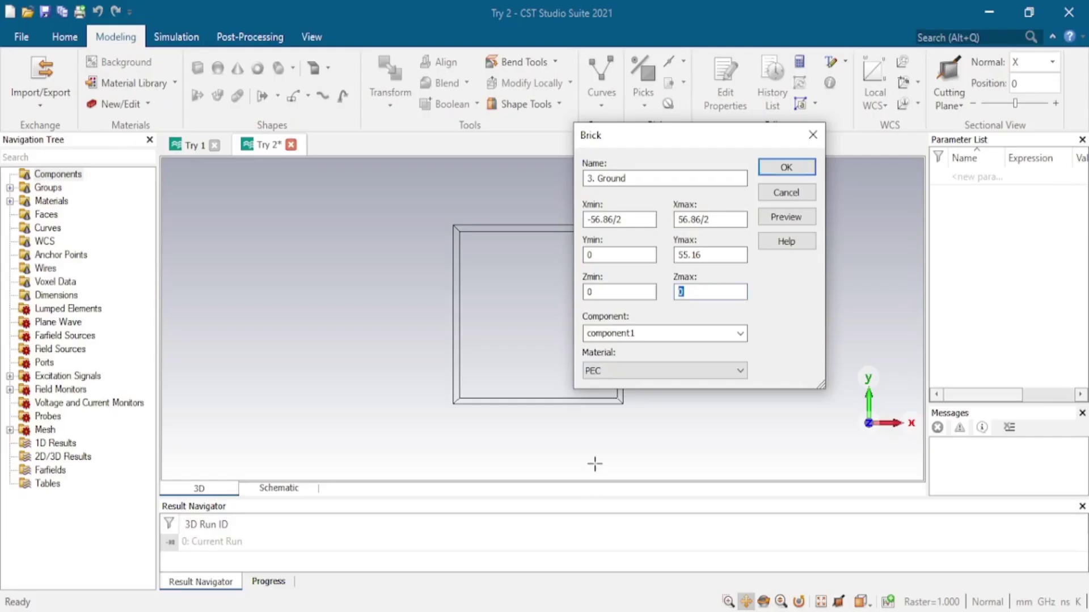
pyautogui.write('.035')
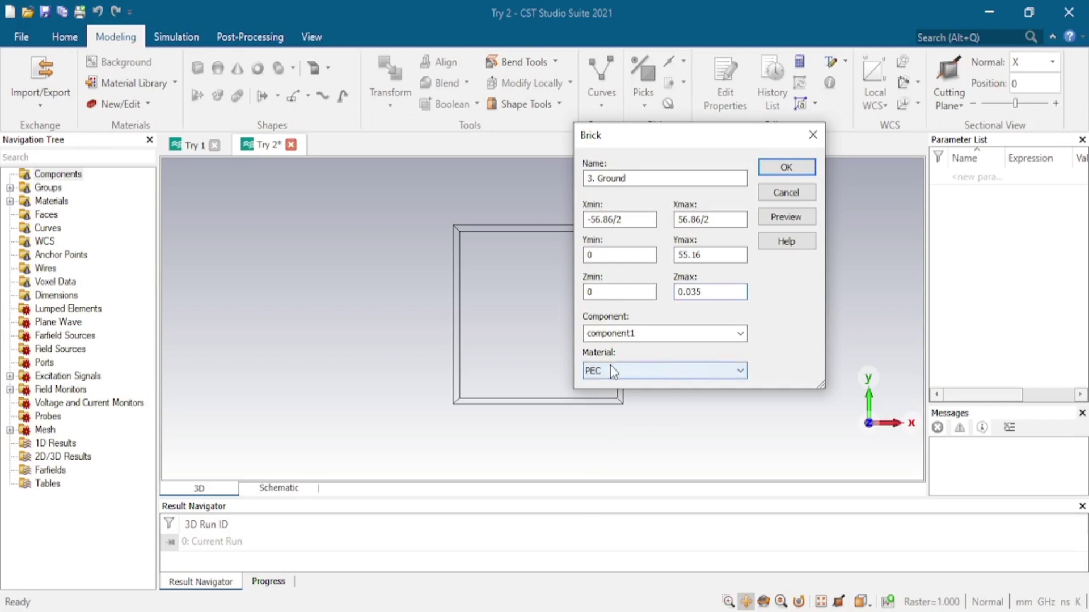
# - Load Copper (annealed) from the material library as the ground brick's material
pyautogui.click(626, 372)
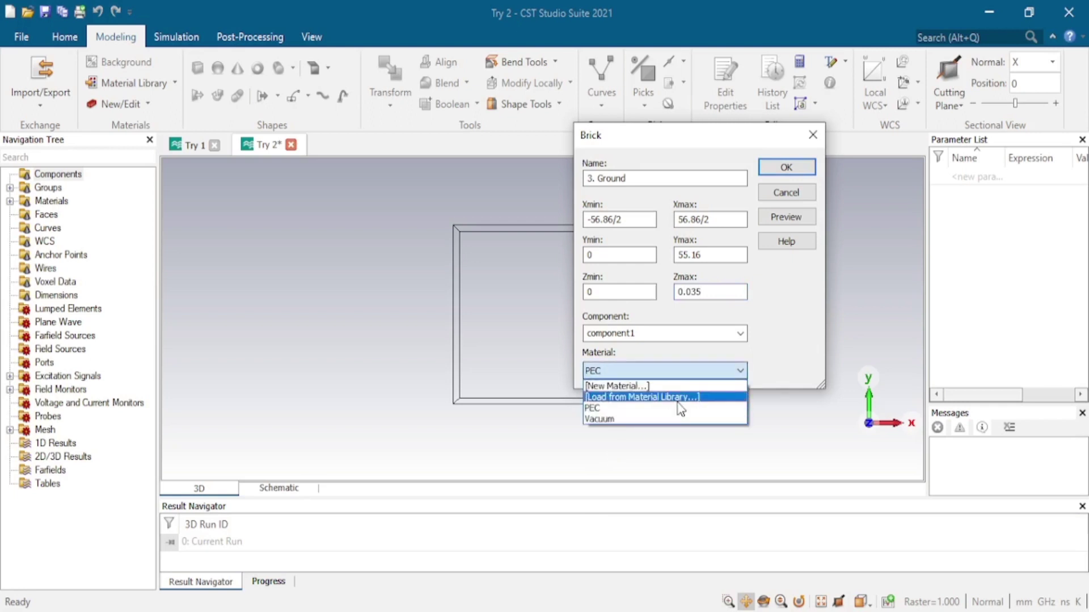
pyautogui.click(714, 398)
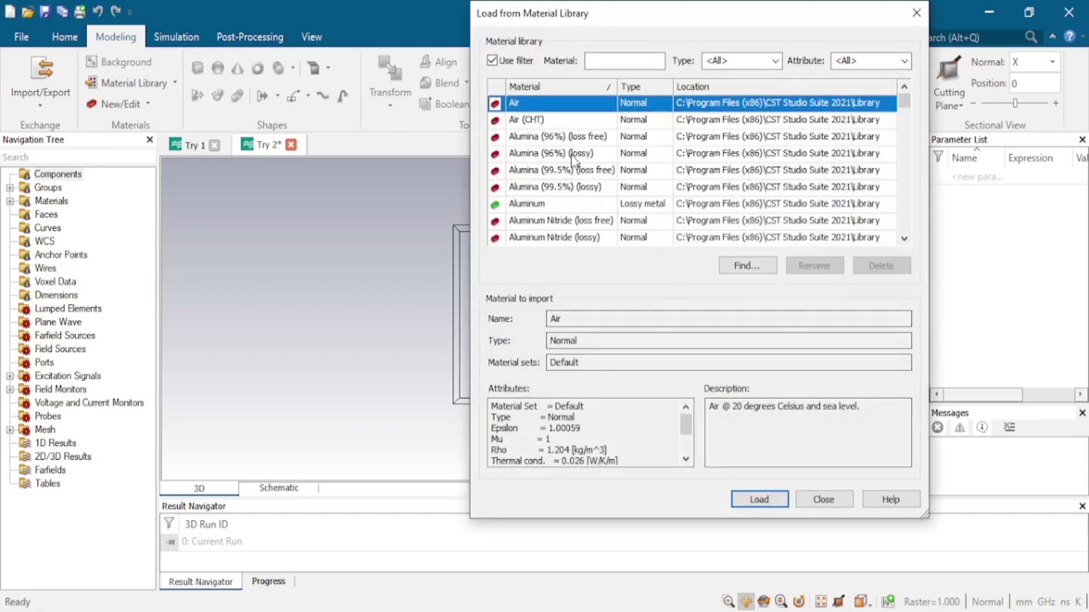
pyautogui.scroll(-3, 574, 160)
pyautogui.scroll(-6, 573, 160)
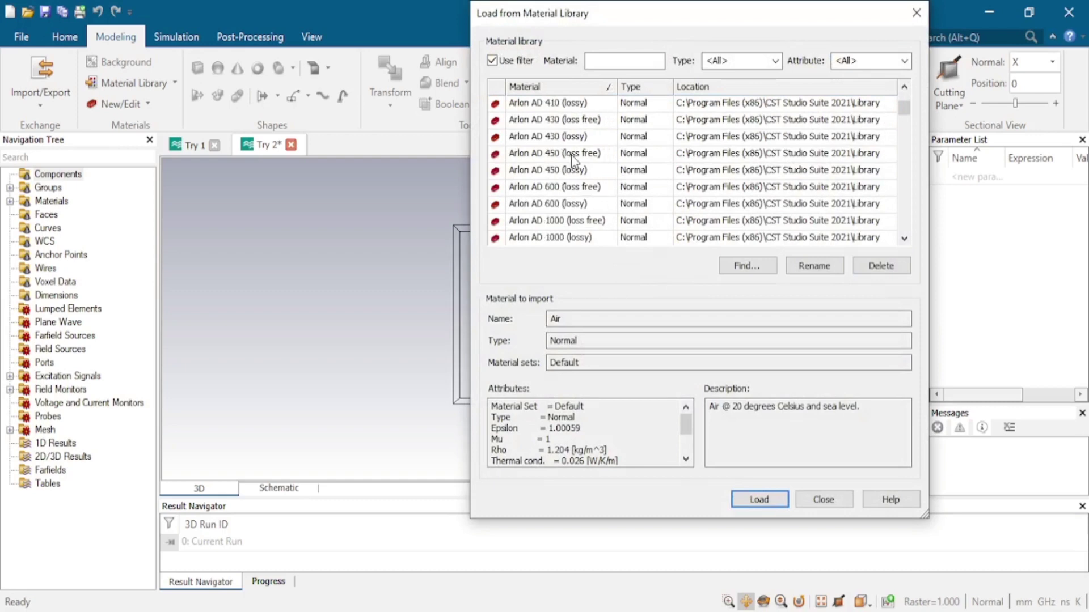
pyautogui.scroll(-4, 573, 159)
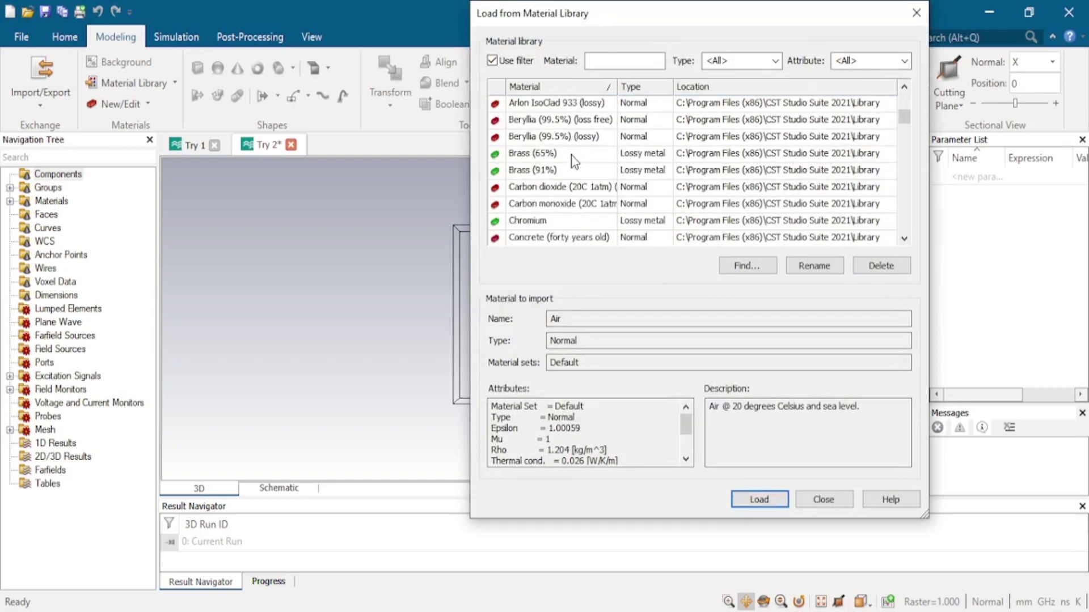
pyautogui.scroll(-1, 574, 160)
pyautogui.scroll(-1, 572, 158)
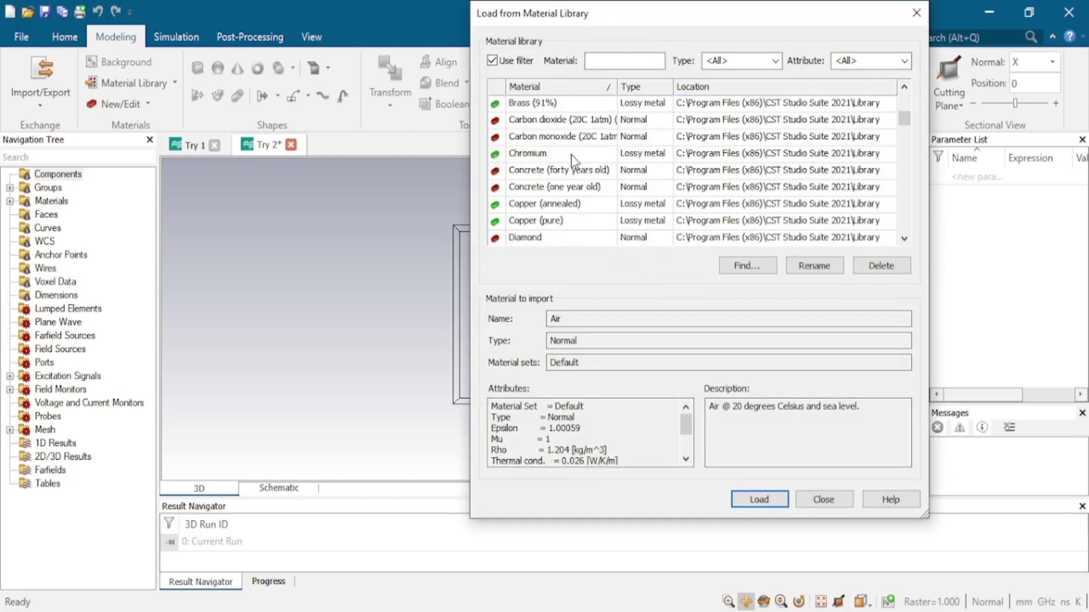
pyautogui.click(597, 210)
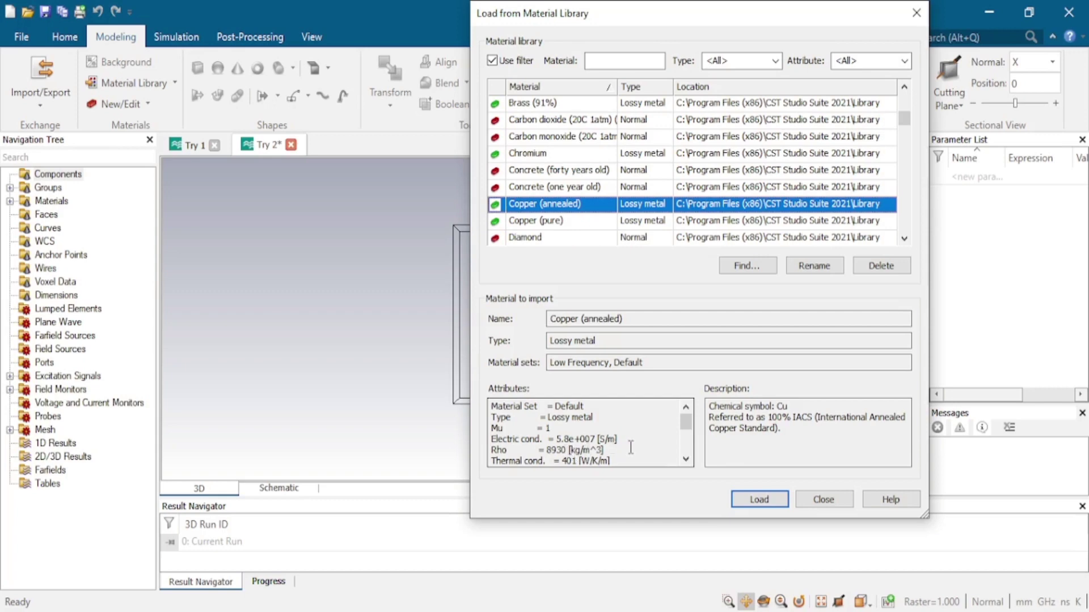
pyautogui.click(759, 500)
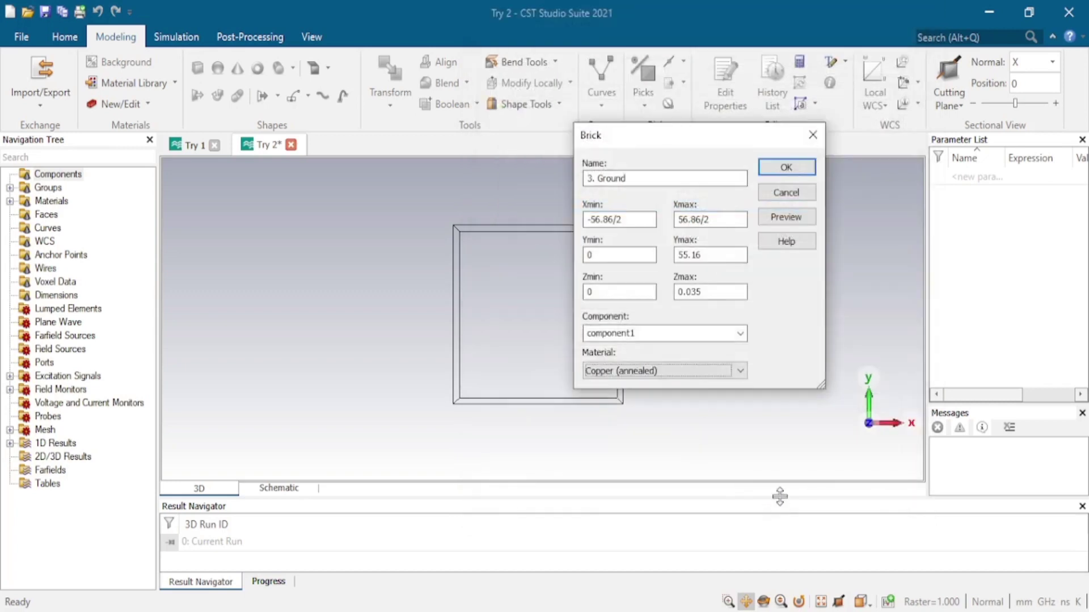
# - Preview the ground brick and create it
pyautogui.click(813, 218)
pyautogui.scroll(-5, 470, 347)
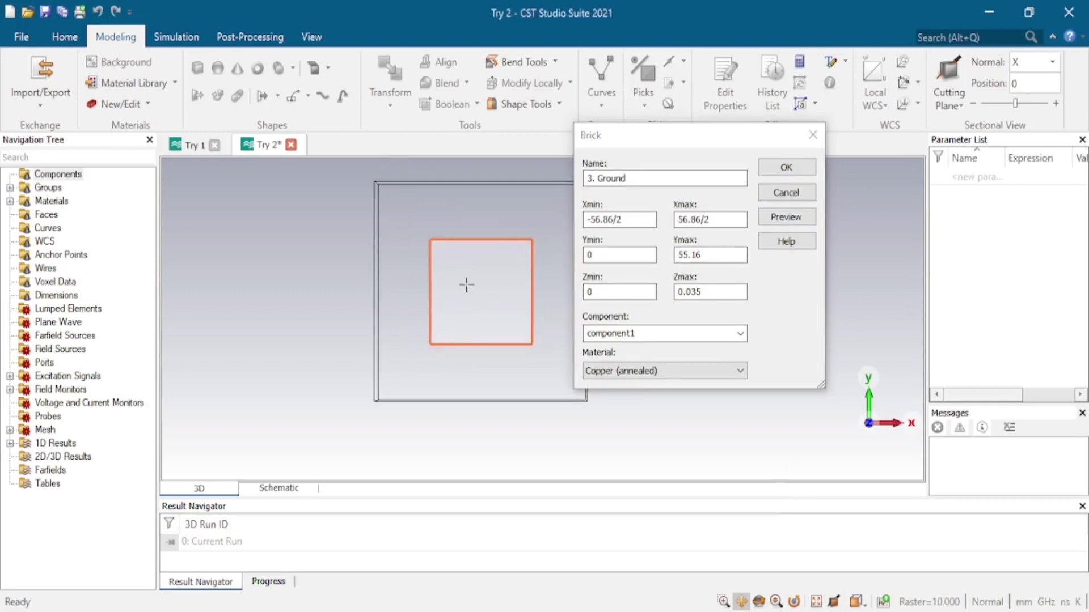
pyautogui.click(786, 168)
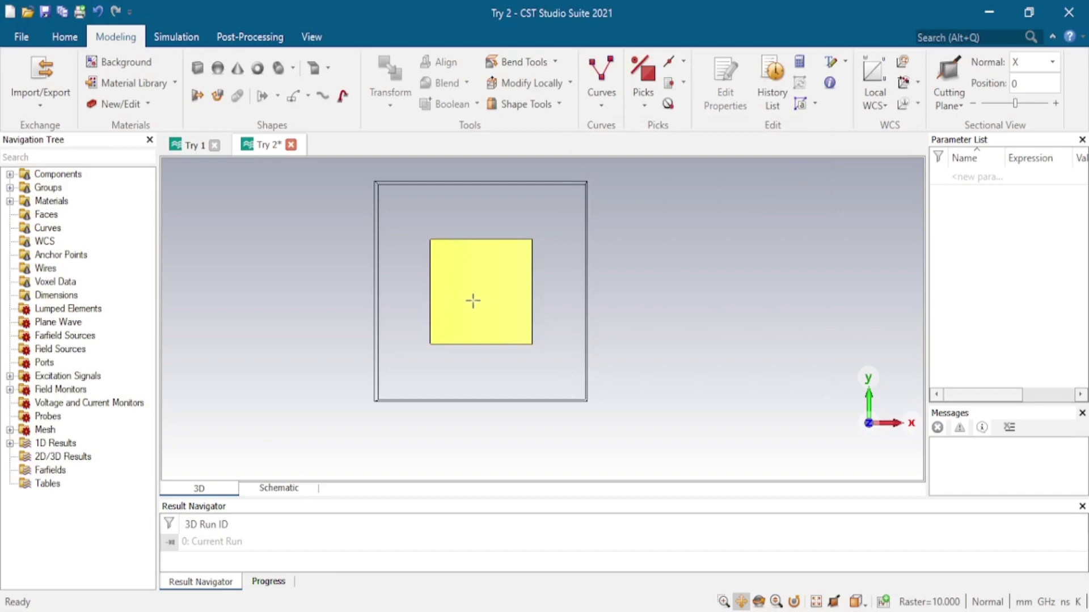
pyautogui.moveTo(473, 301); pyautogui.dragTo(520, 310, button='middle')
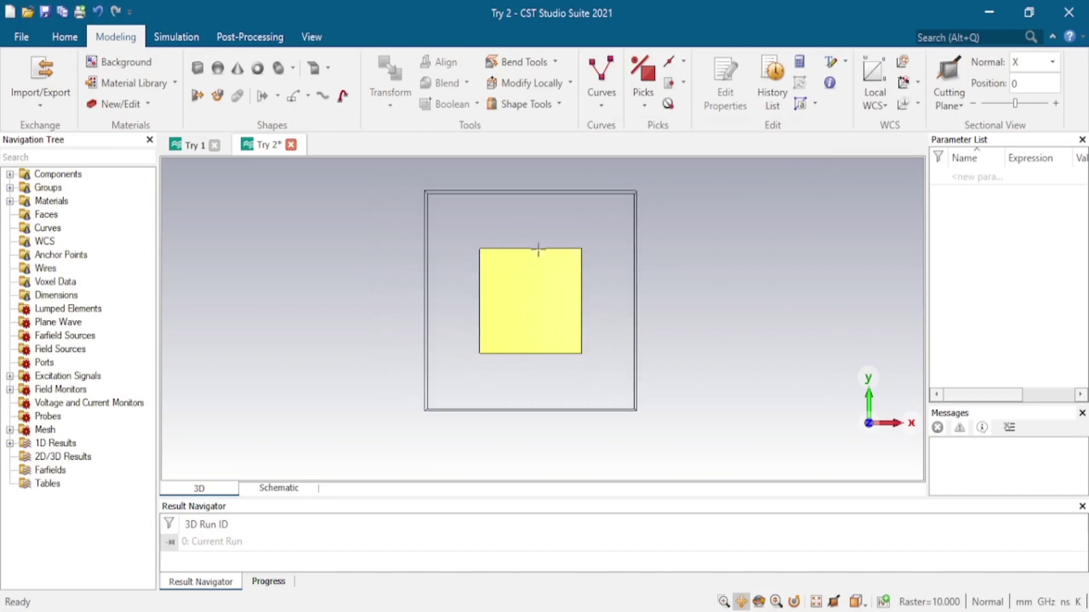
# - Reopen the brick definition of the 3. Ground solid in component1 for editing
pyautogui.click(10, 176)
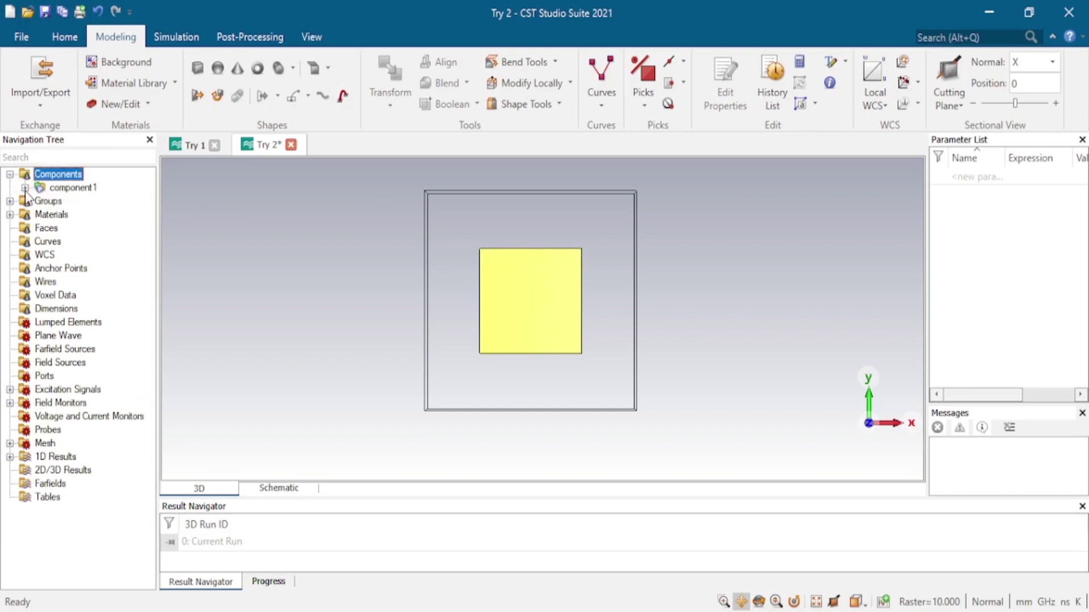
pyautogui.click(25, 187)
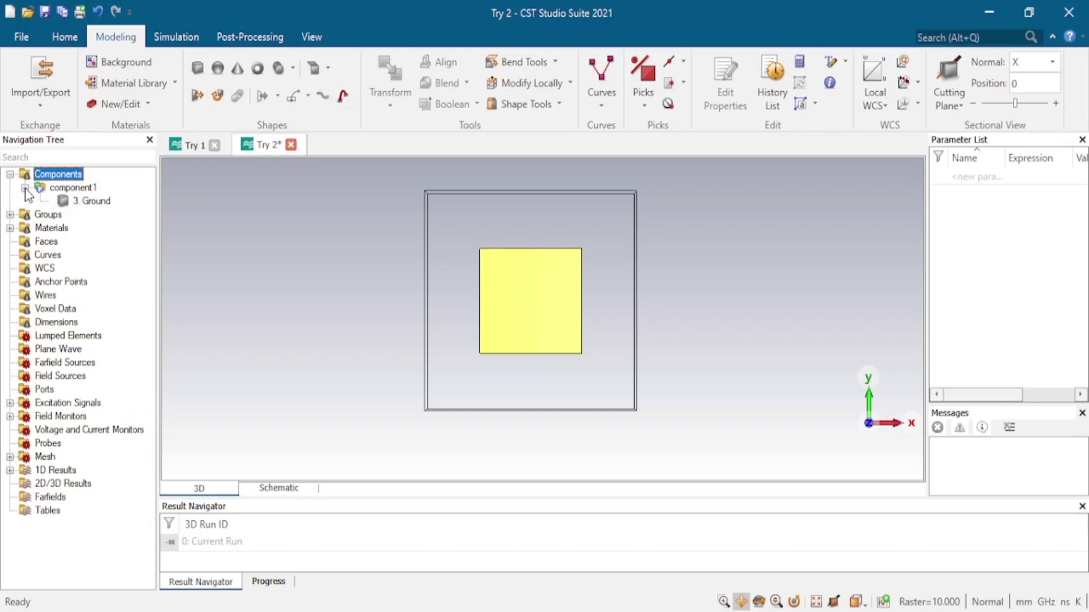
pyautogui.doubleClick(99, 203)
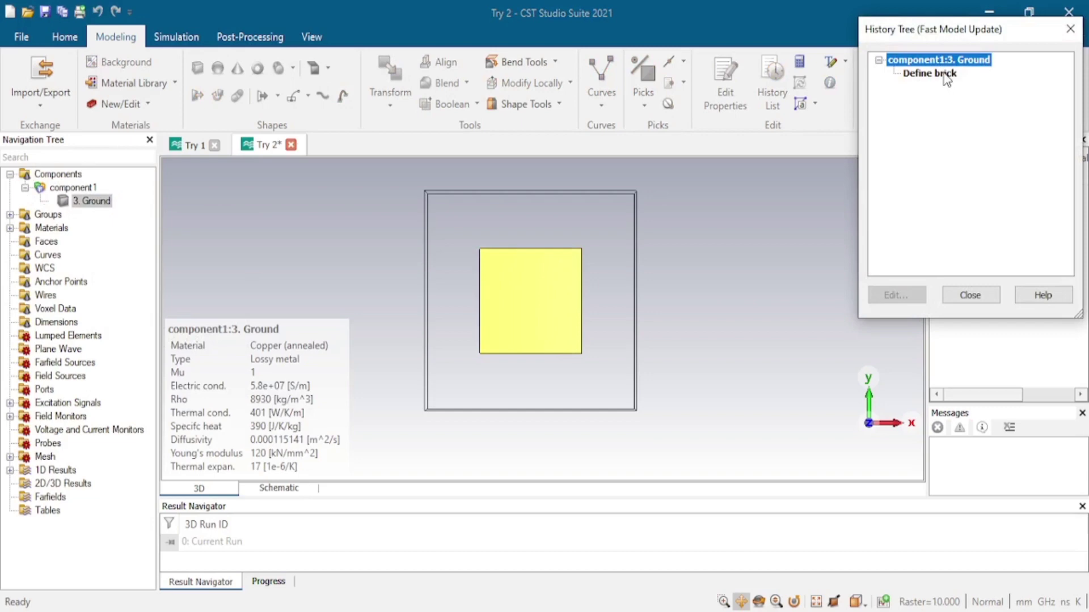
pyautogui.doubleClick(944, 74)
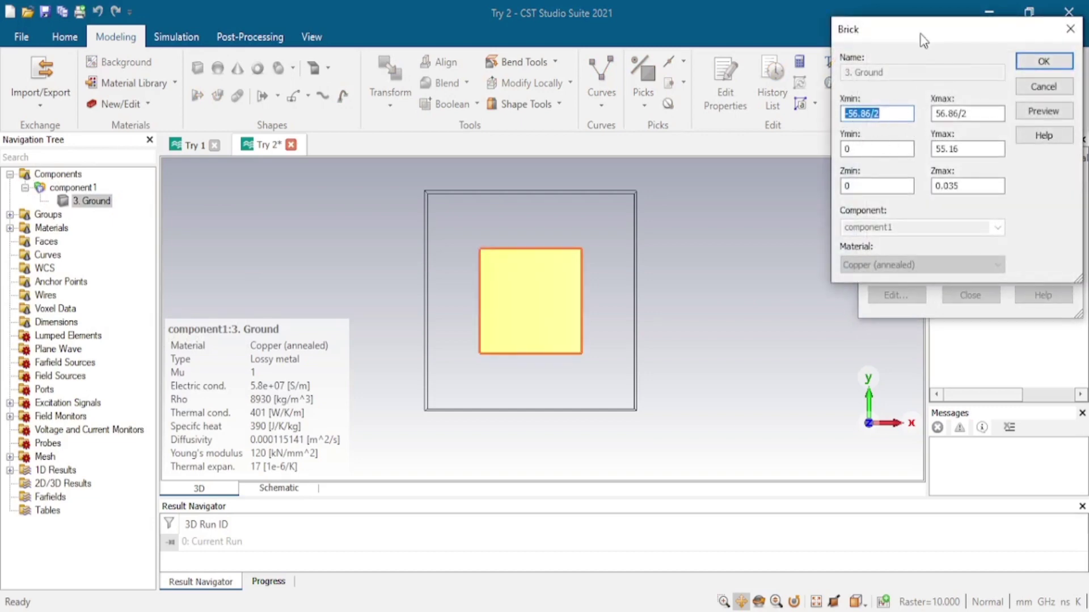
pyautogui.moveTo(920, 29); pyautogui.dragTo(750, 120)
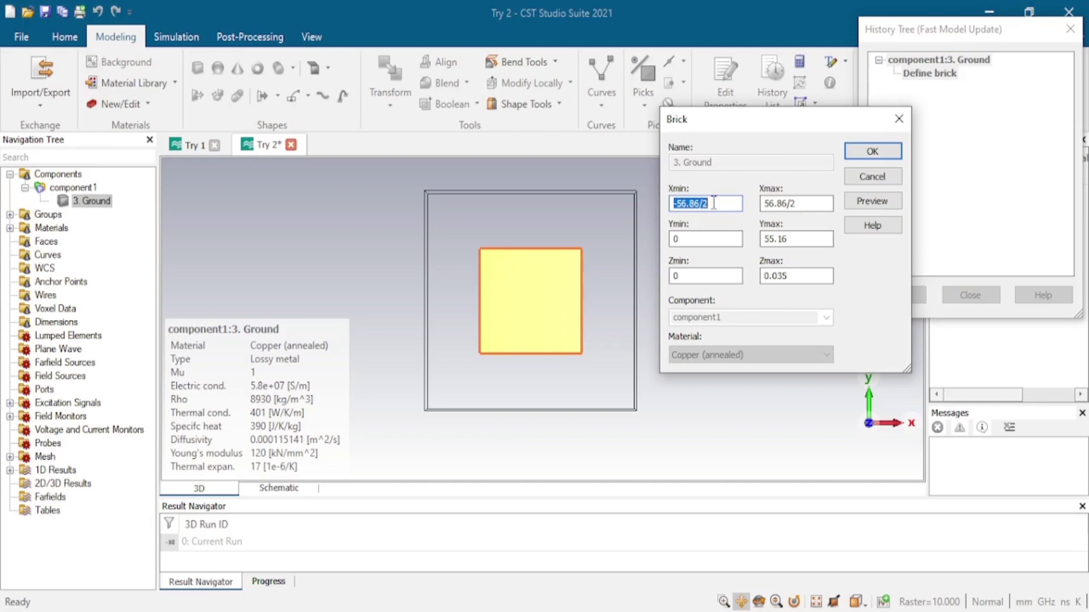
# - Replace the ground brick's coordinates with parameters Xg_min, Xg_max, Yg_min, Yg_max and Tg for Zmax, and preview the brick
pyautogui.write('Xg_min')
pyautogui.press('Tab')
pyautogui.write('X')
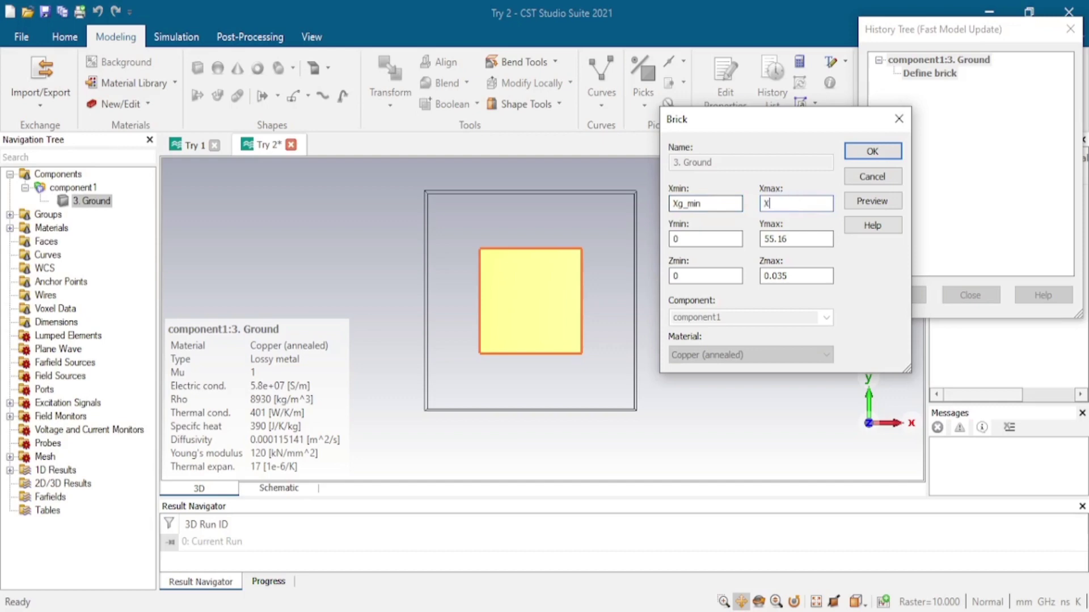
pyautogui.write('g_max')
pyautogui.press('Tab')
pyautogui.write('Yg_')
pyautogui.press('Tab')
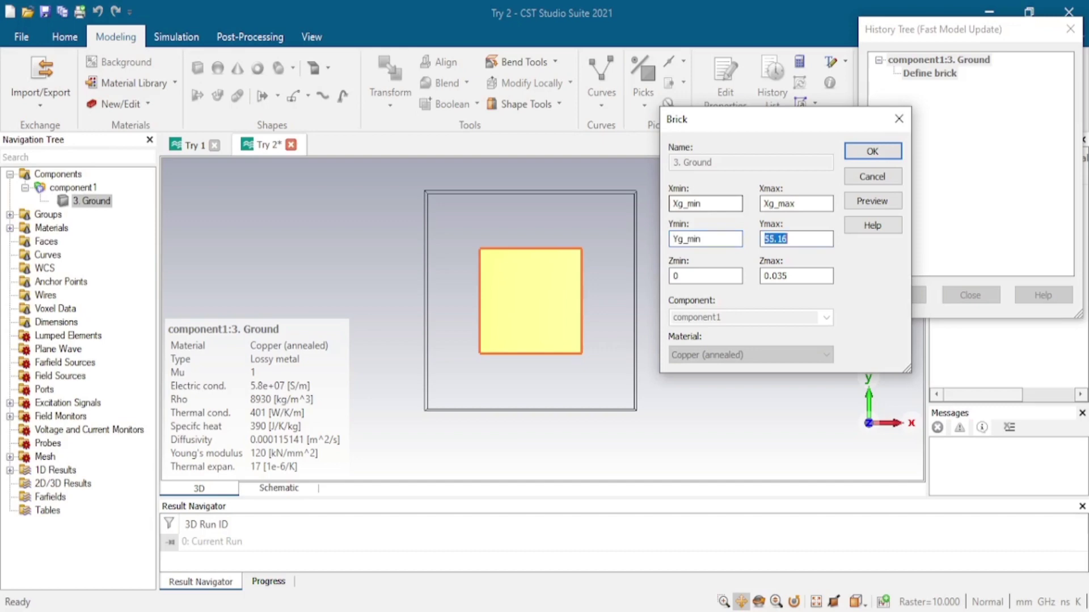
pyautogui.write('Yg_max')
pyautogui.press('Tab')
pyautogui.press('Tab')
pyautogui.write('Tg')
pyautogui.click(896, 199)
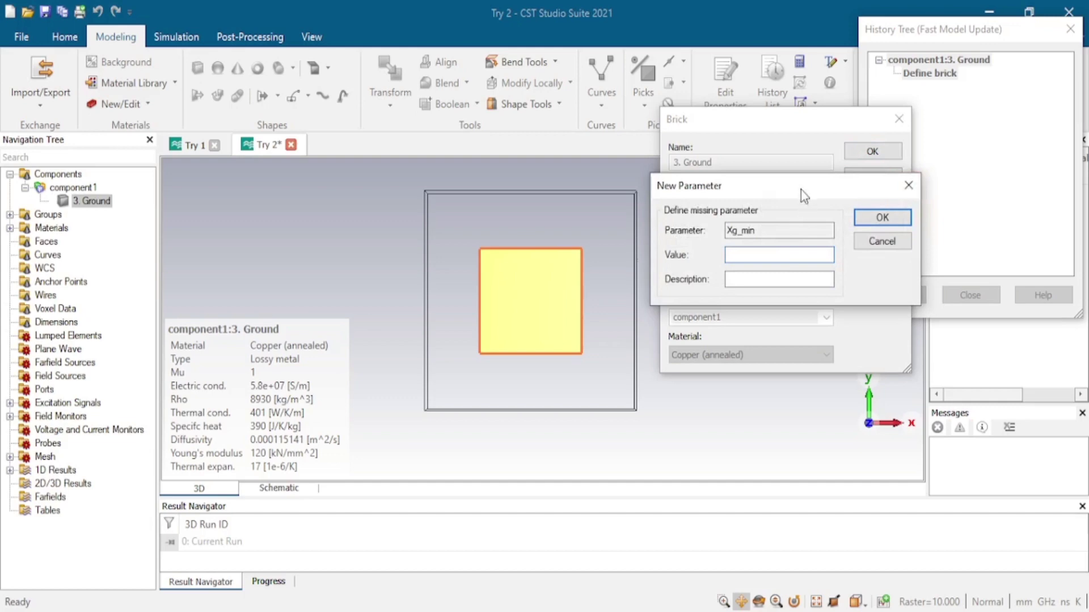
# - Check the ground width on the PowerPoint design slide and define parameter Xg_min as -56.86/2
pyautogui.moveTo(710, 204); pyautogui.dragTo(388, 169)
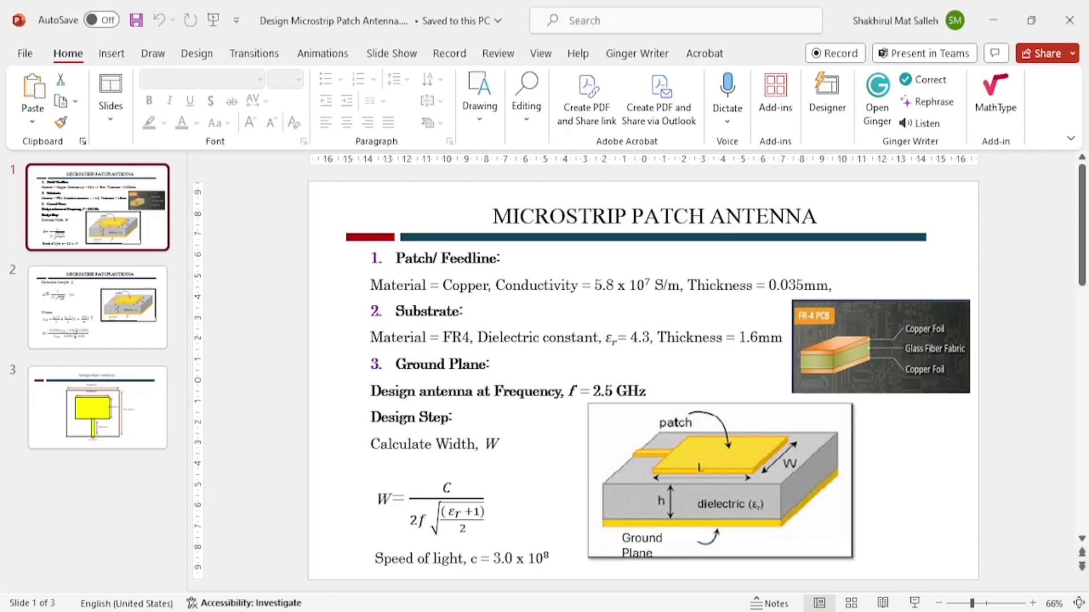
pyautogui.click(106, 420)
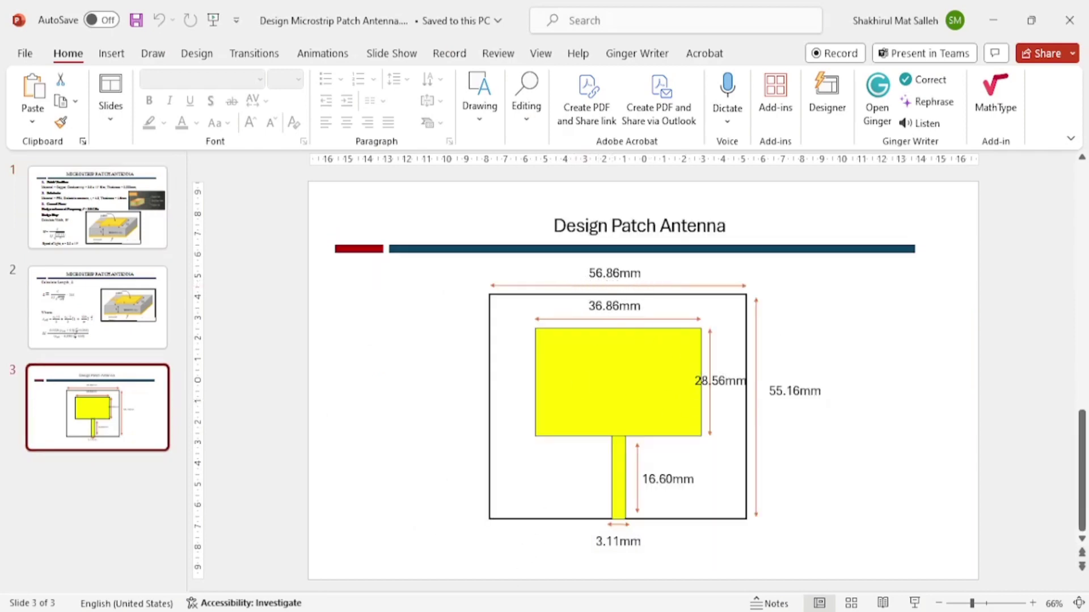
pyautogui.hotkey('alt', 'Tab')
pyautogui.write('56')
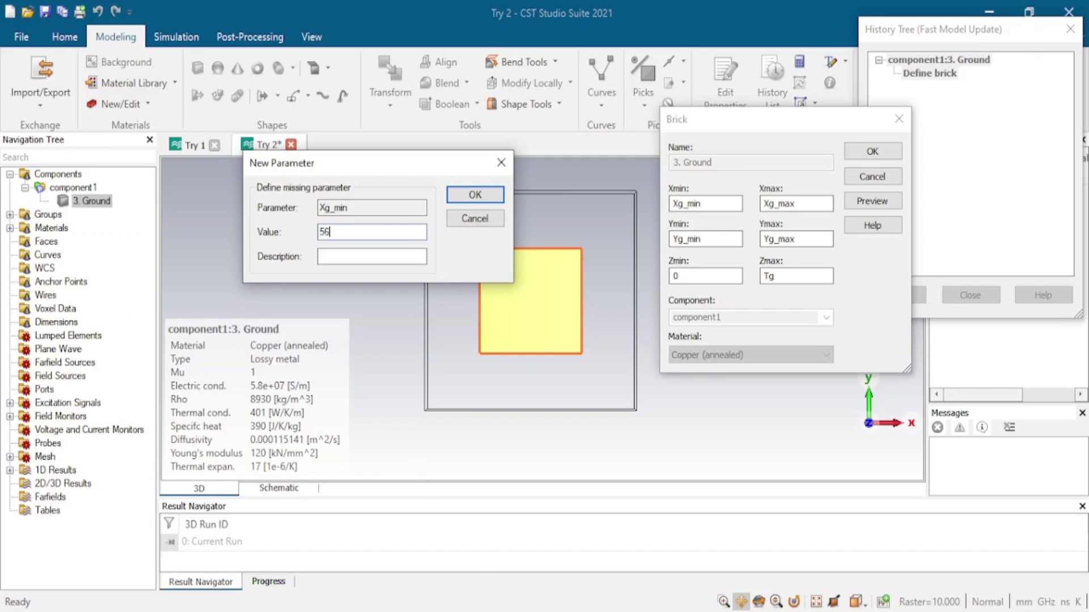
pyautogui.write('.86')
pyautogui.click(321, 233)
pyautogui.write('-')
pyautogui.press('End')
pyautogui.write('/2')
pyautogui.click(490, 197)
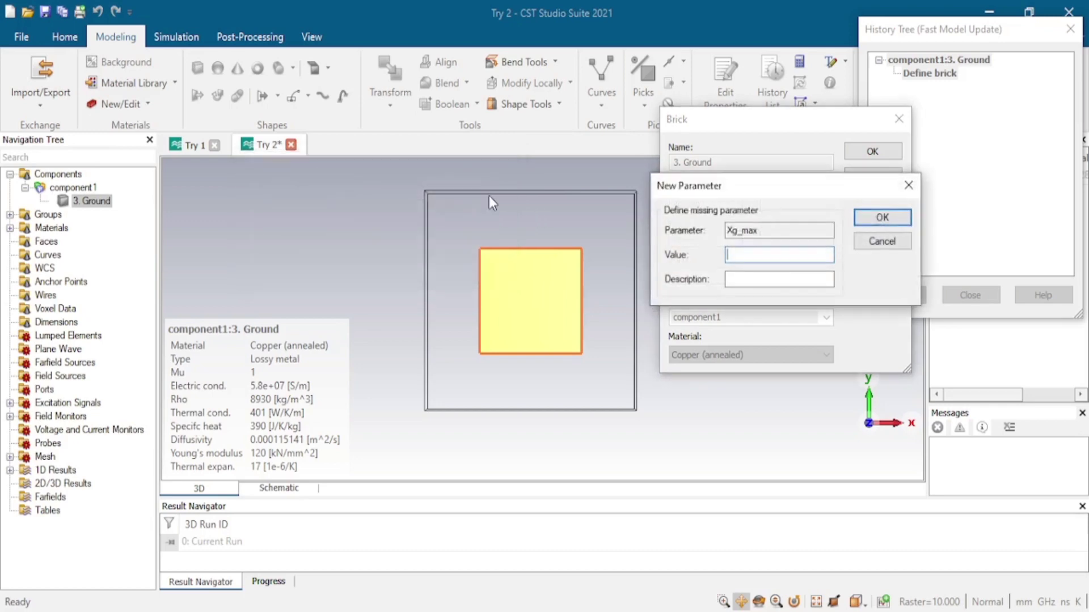
# - Recheck the ground width on the PowerPoint design slide and define parameter Xg_max as 56.86/2
pyautogui.moveTo(775, 199); pyautogui.dragTo(482, 158)
pyautogui.click(469, 214)
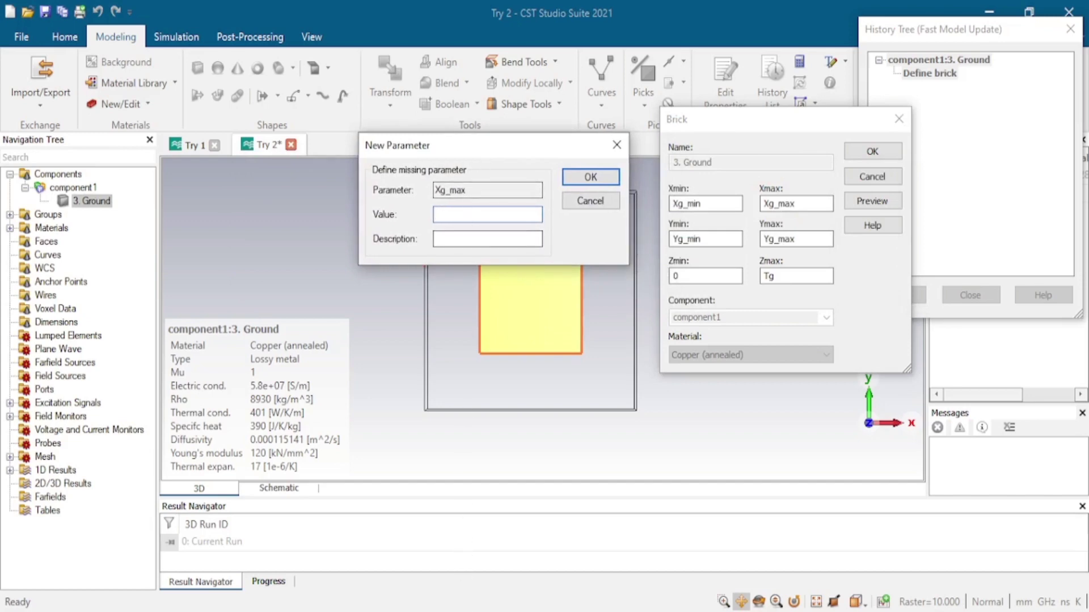
pyautogui.click(465, 611)
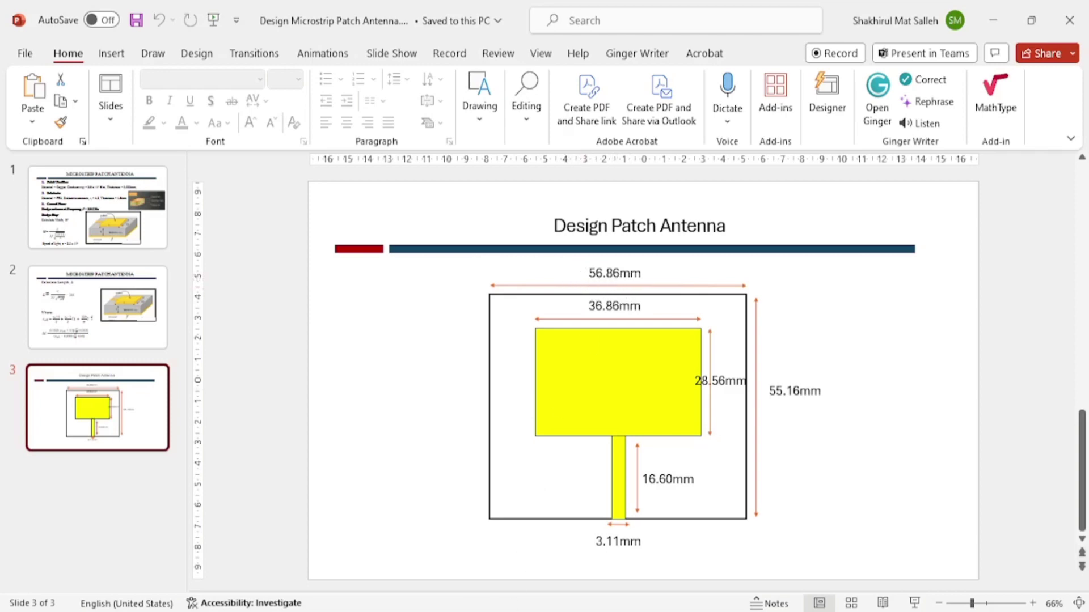
pyautogui.click(510, 610)
pyautogui.write('56.')
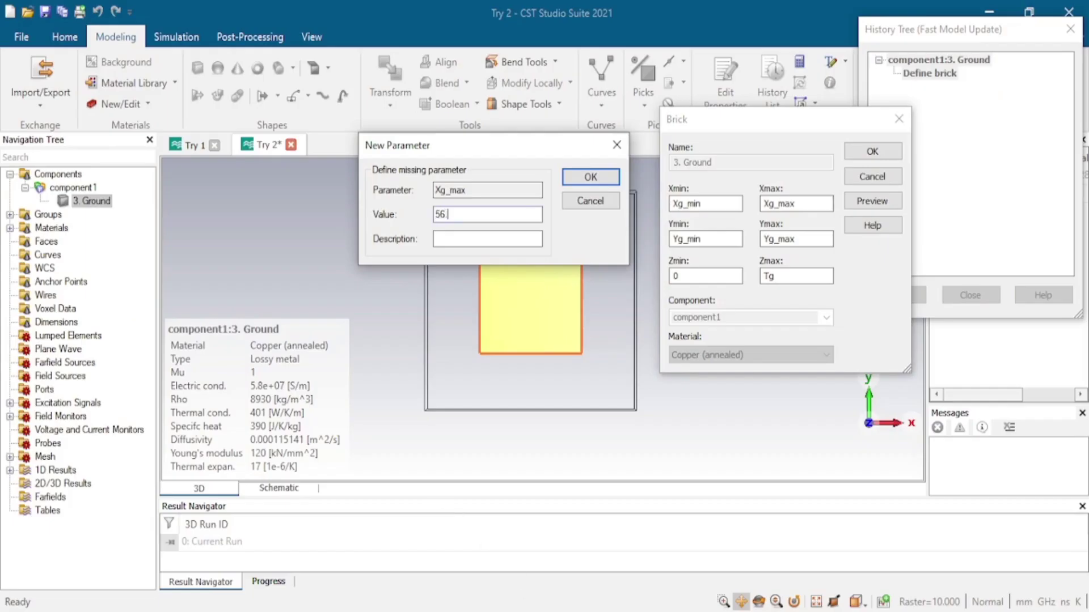
pyautogui.write('86/2')
pyautogui.press('Return')
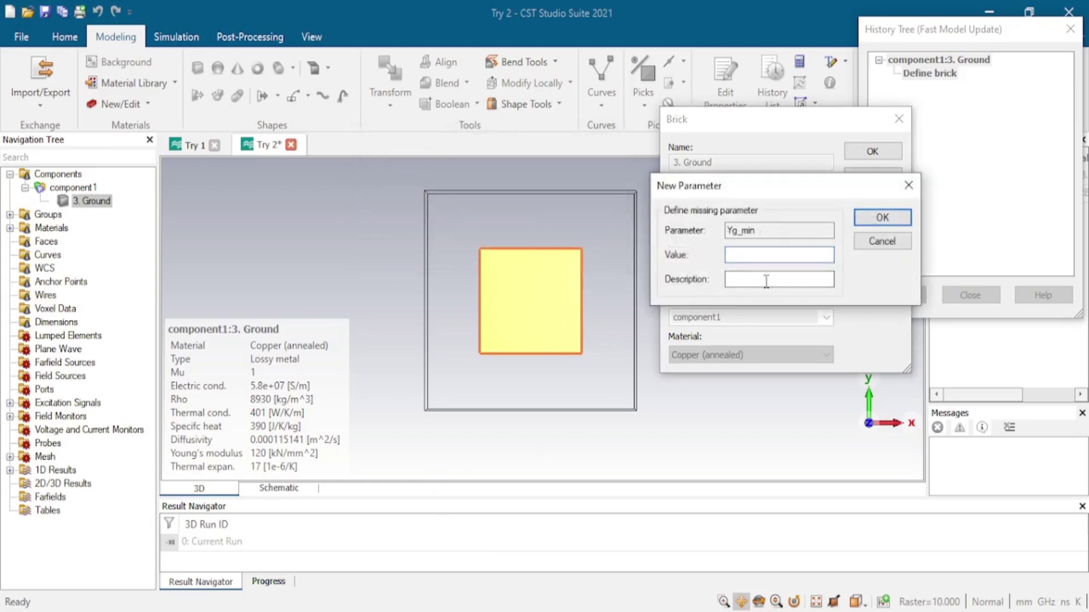
# - Define Yg_min as 0 and, after checking the ground length on the PowerPoint design slide, Yg_max as 55.16
pyautogui.write('0')
pyautogui.press('Return')
pyautogui.click(447, 611)
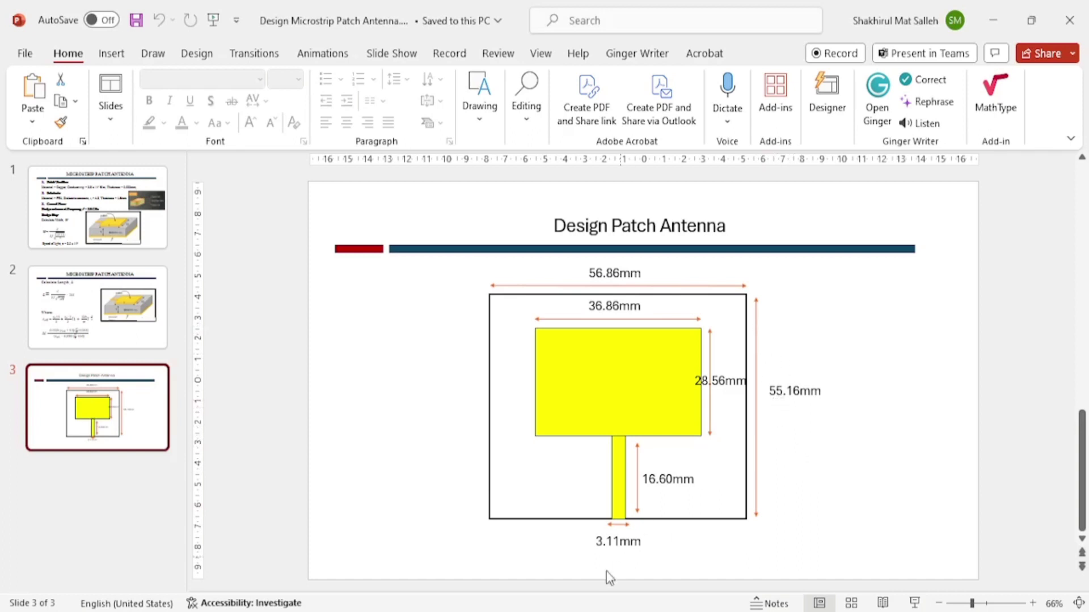
pyautogui.click(595, 611)
pyautogui.write('55.16')
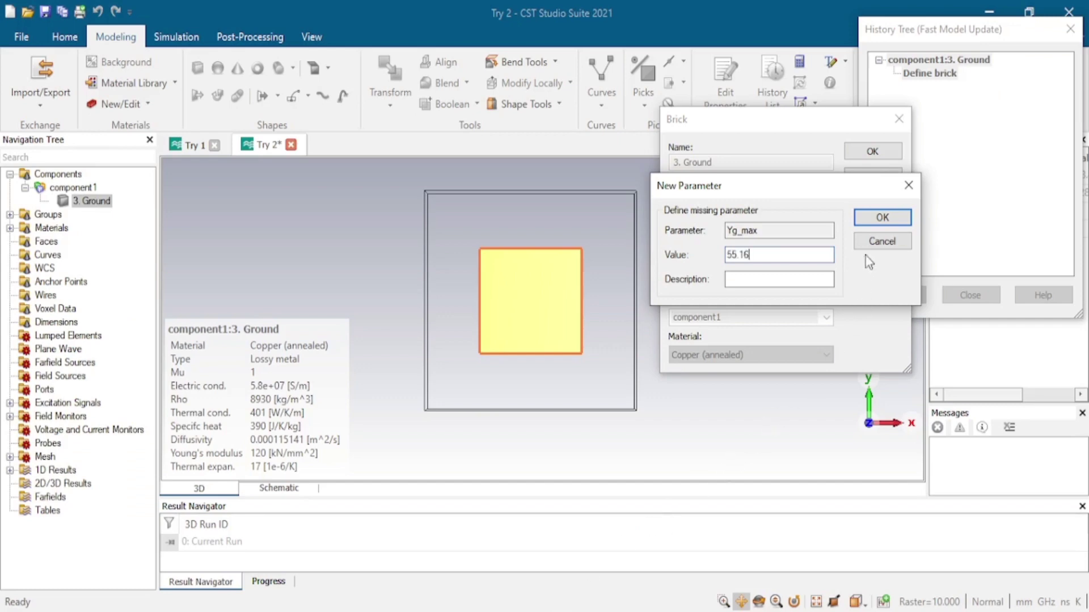
pyautogui.click(882, 219)
# - Define parameter Tg as 0.035 and apply the parametrized definition to the ground brick
pyautogui.write('0.035')
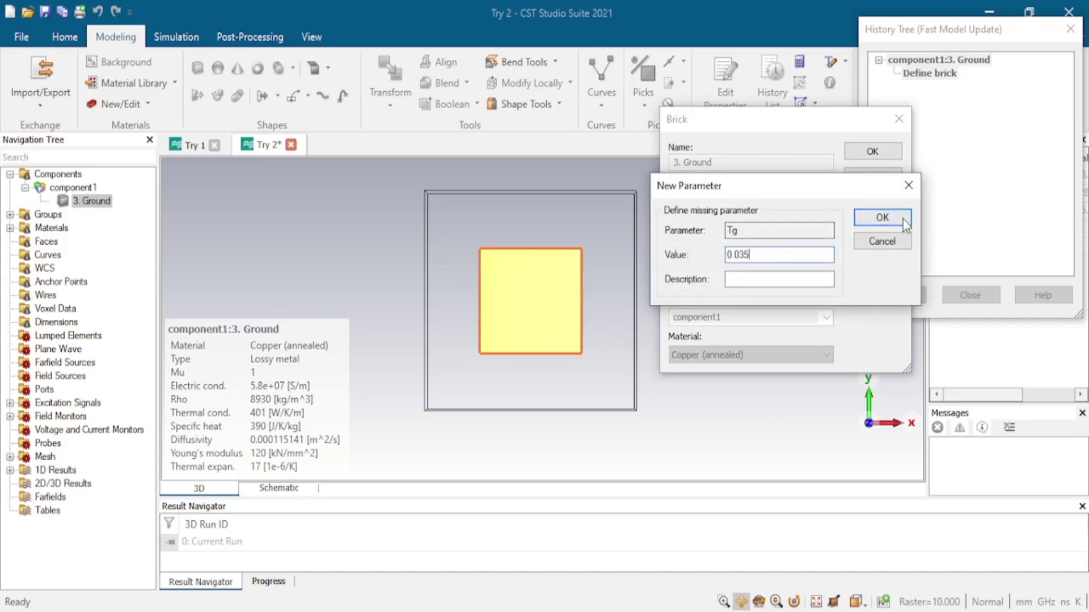
pyautogui.click(877, 217)
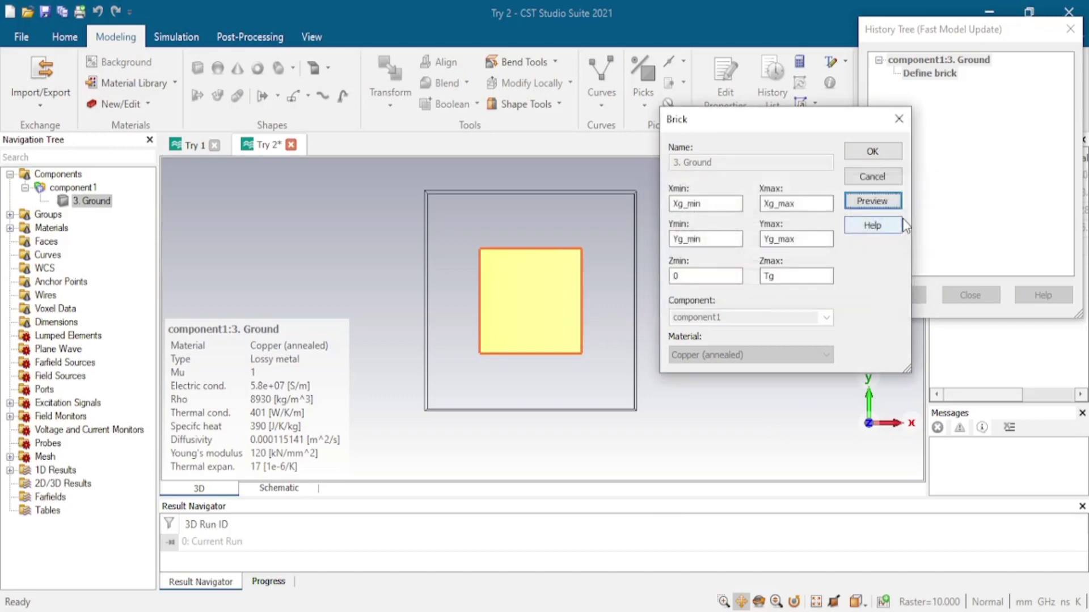
pyautogui.click(895, 157)
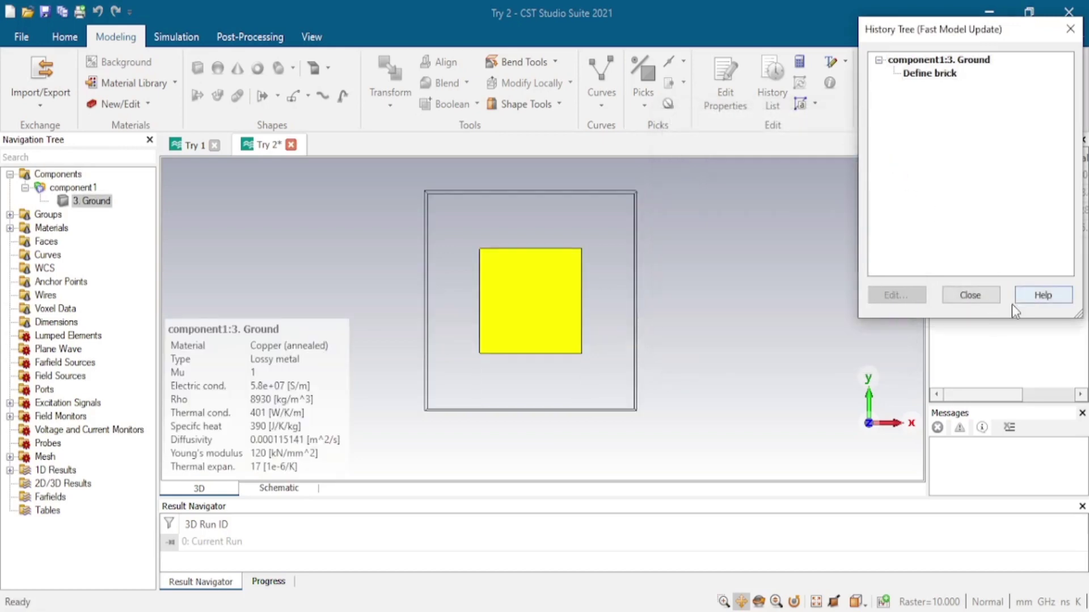
pyautogui.click(985, 295)
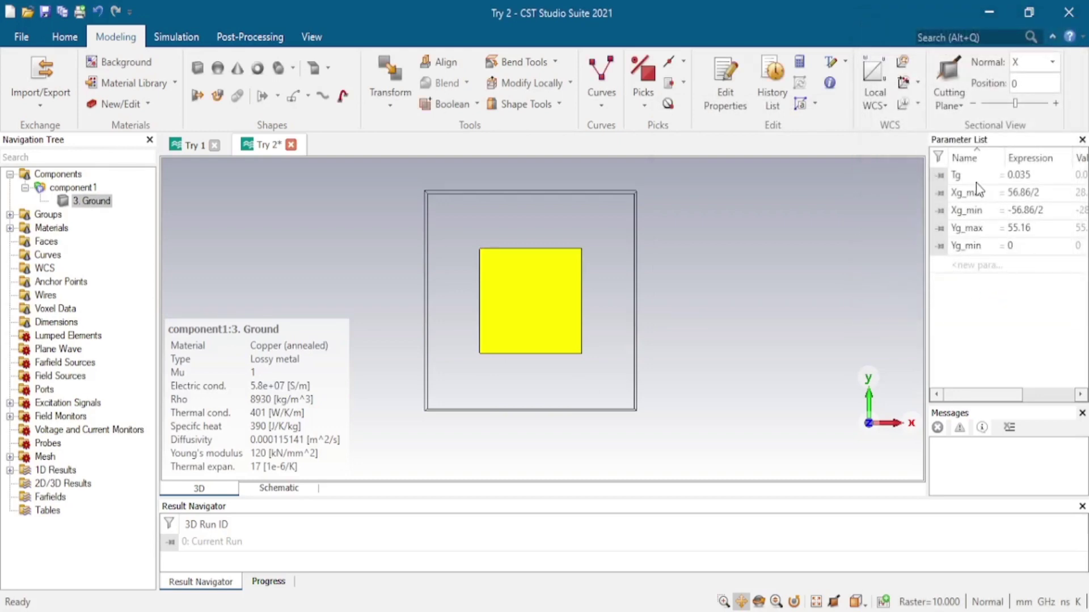
pyautogui.doubleClick(1034, 176)
pyautogui.click(1036, 294)
pyautogui.moveTo(1008, 144); pyautogui.dragTo(1014, 194)
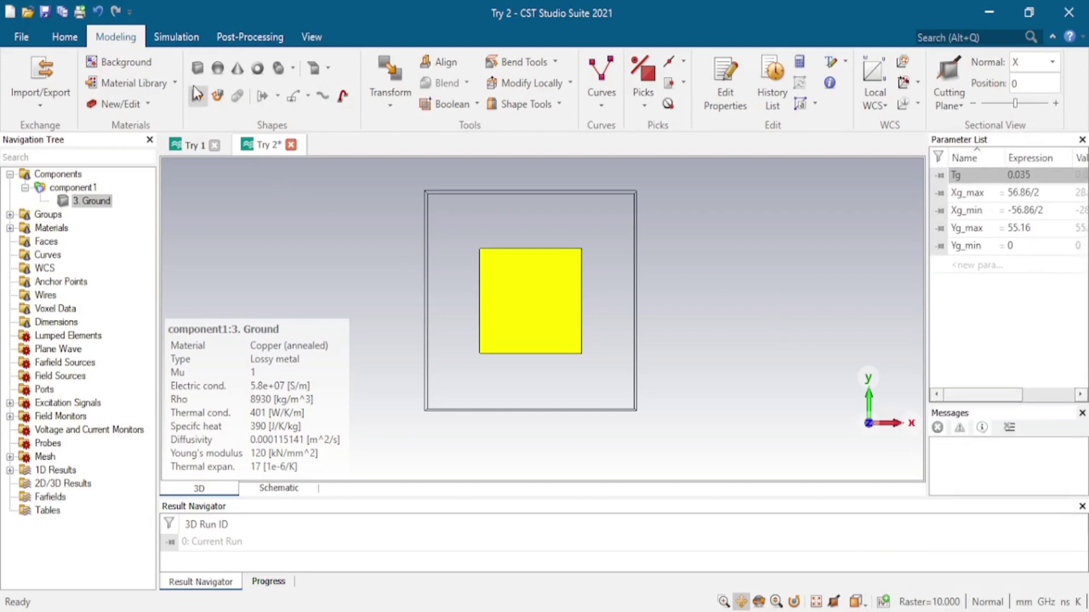
# - Start a new brick and name it 2. Substrate
pyautogui.click(202, 72)
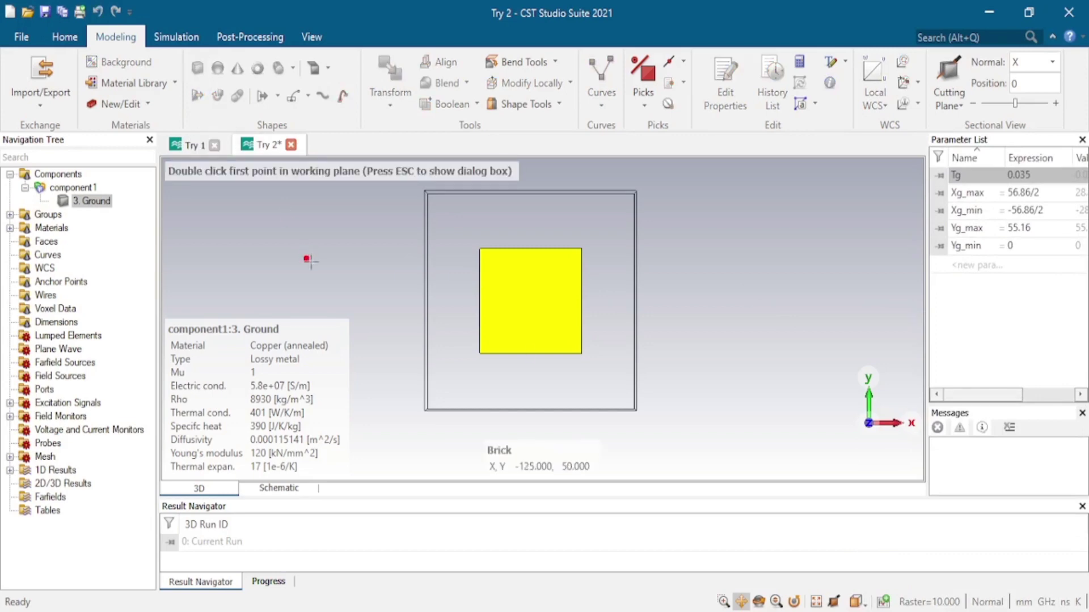
pyautogui.press('Escape')
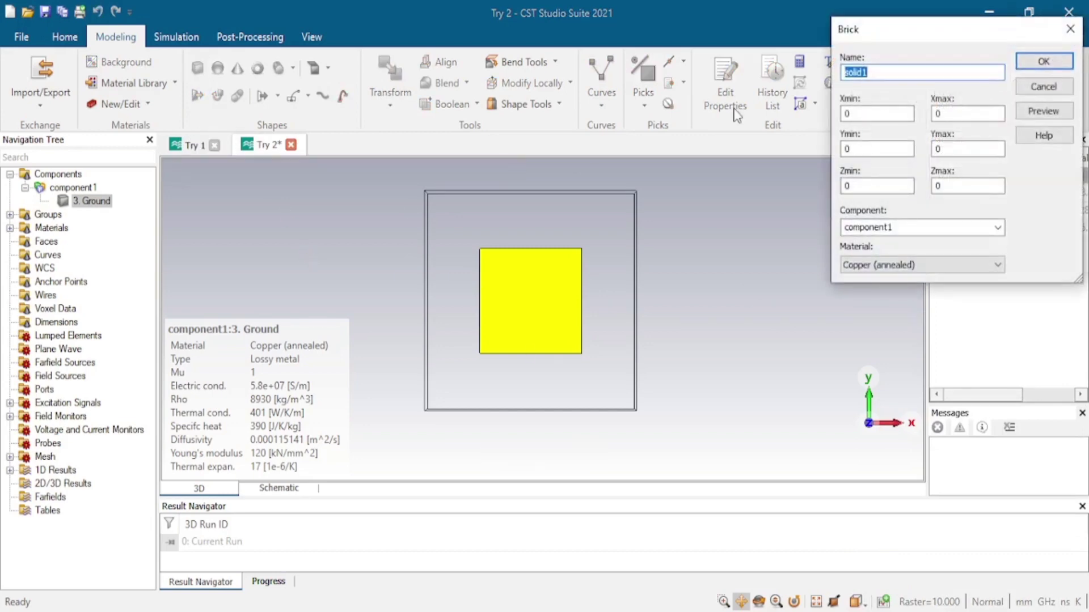
pyautogui.moveTo(911, 29); pyautogui.dragTo(731, 139)
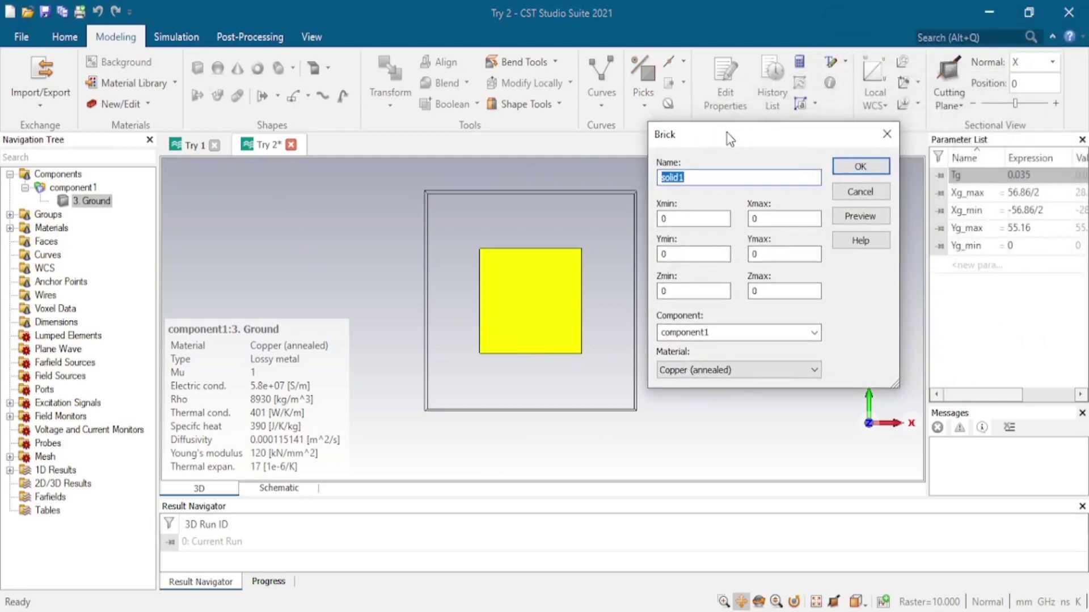
pyautogui.write('2. Substrte')
pyautogui.press('BackSpace')
pyautogui.press('BackSpace')
pyautogui.press('BackSpace')
pyautogui.press('BackSpace')
pyautogui.write('trate')
pyautogui.press('Tab')
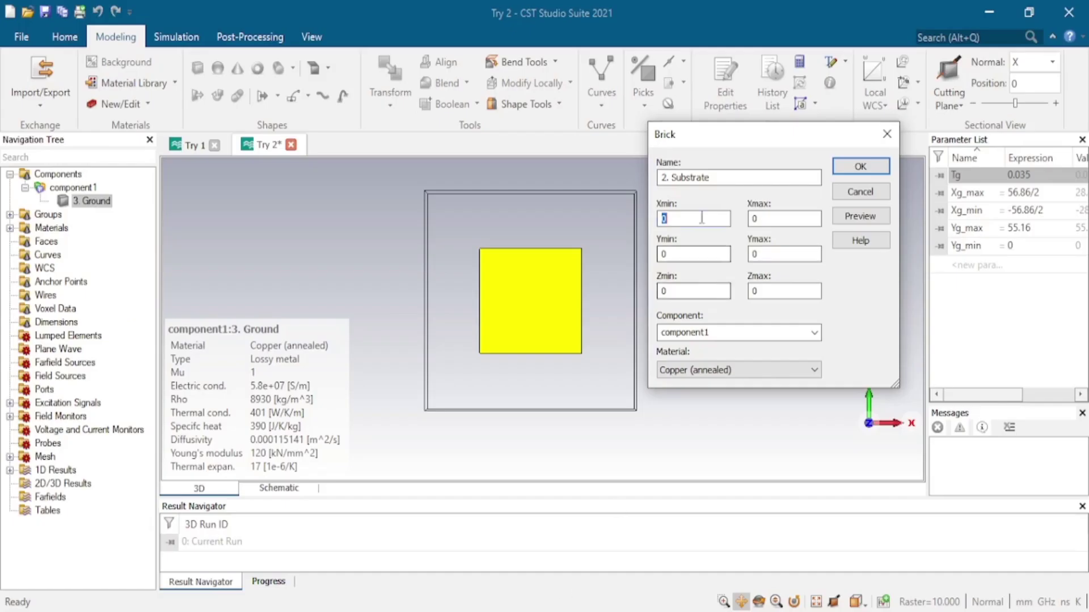
# - Set the substrate brick's X range to Xg_min–Xg_max and its Y range to Yg_min–Yg_max
pyautogui.doubleClick(693, 218)
pyautogui.write('Xg_min')
pyautogui.press('Tab')
pyautogui.write('X')
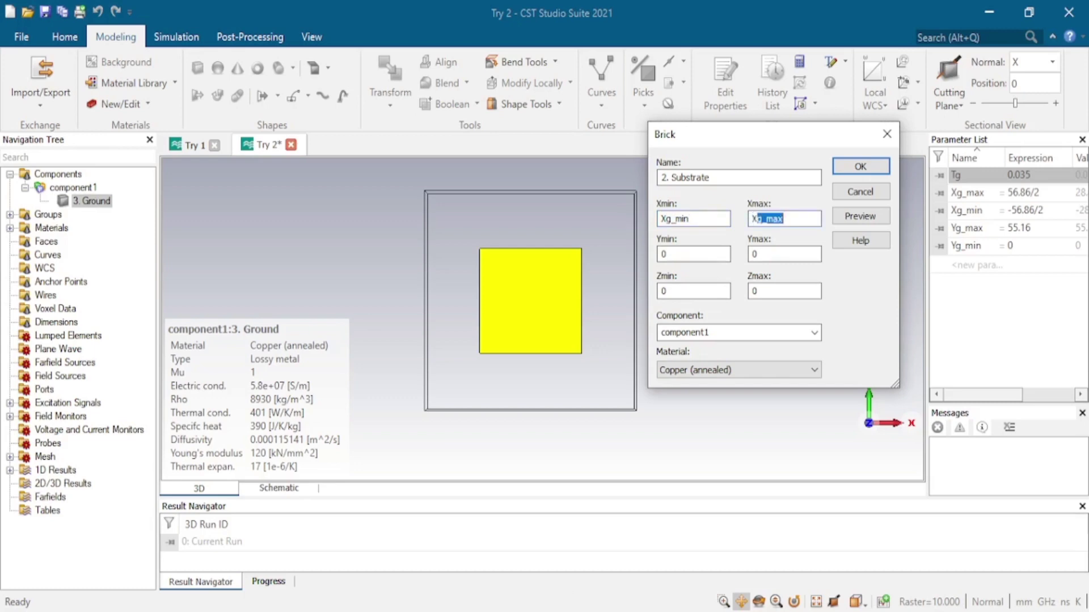
pyautogui.write('g_max')
pyautogui.press('Tab')
pyautogui.write('Yg_min')
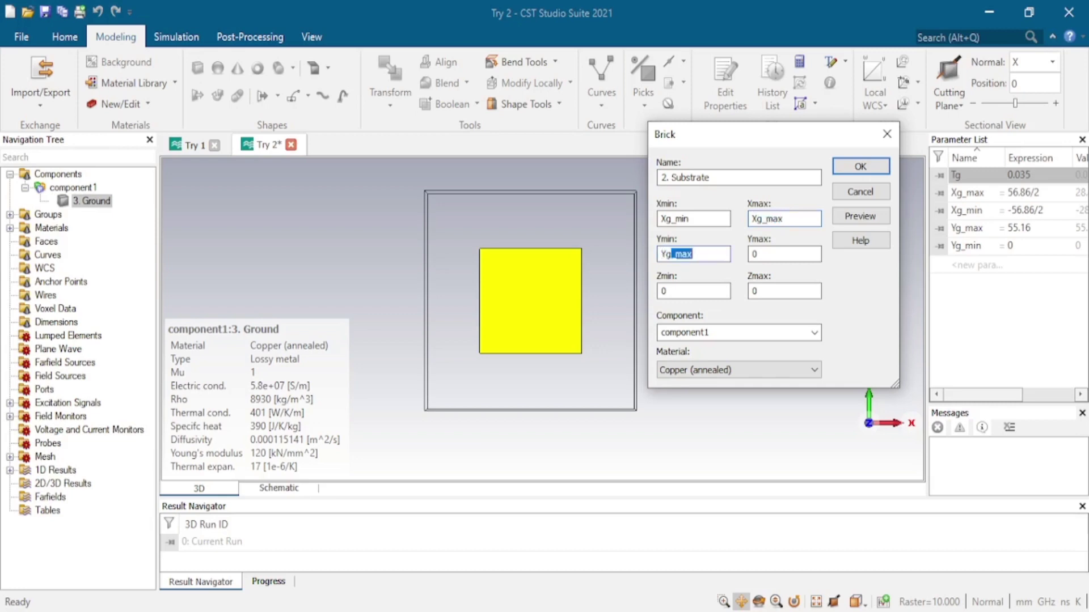
pyautogui.press('Tab')
pyautogui.write('Yg_ma')
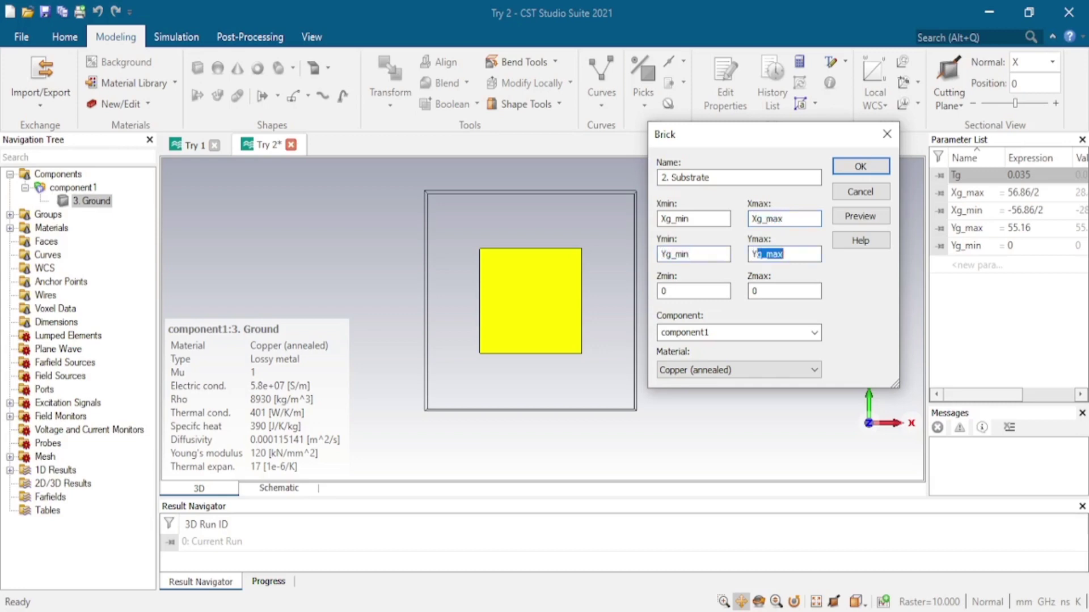
pyautogui.write('x')
# - Set the substrate's Z range from Tg to Tg+Ts and define parameter Ts as 1.6
pyautogui.press('Tab')
pyautogui.write('Tg')
pyautogui.press('Tab')
pyautogui.write('Tg+Ts')
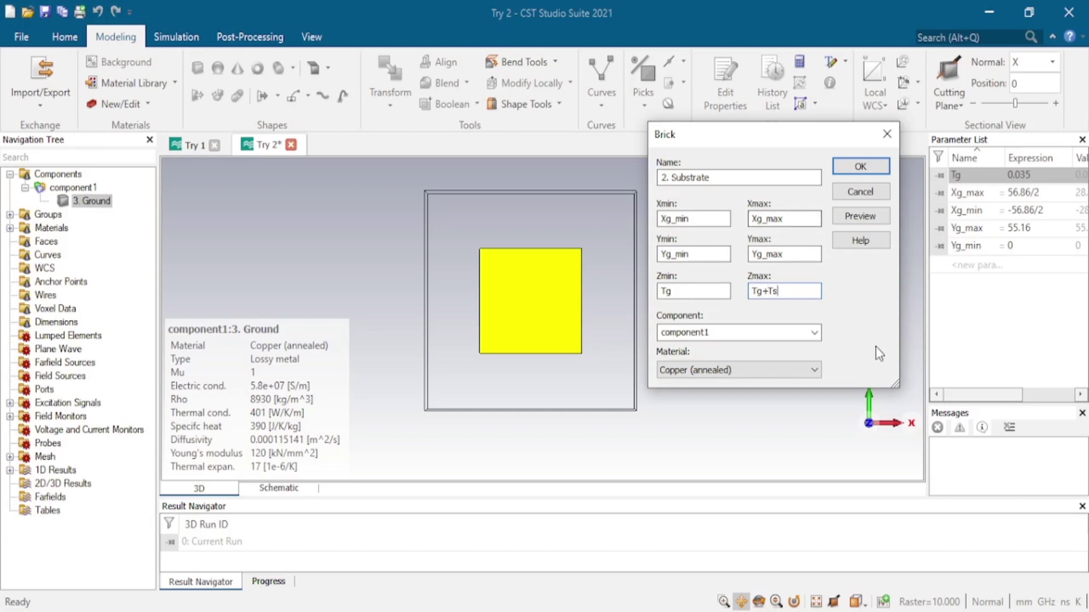
pyautogui.click(886, 220)
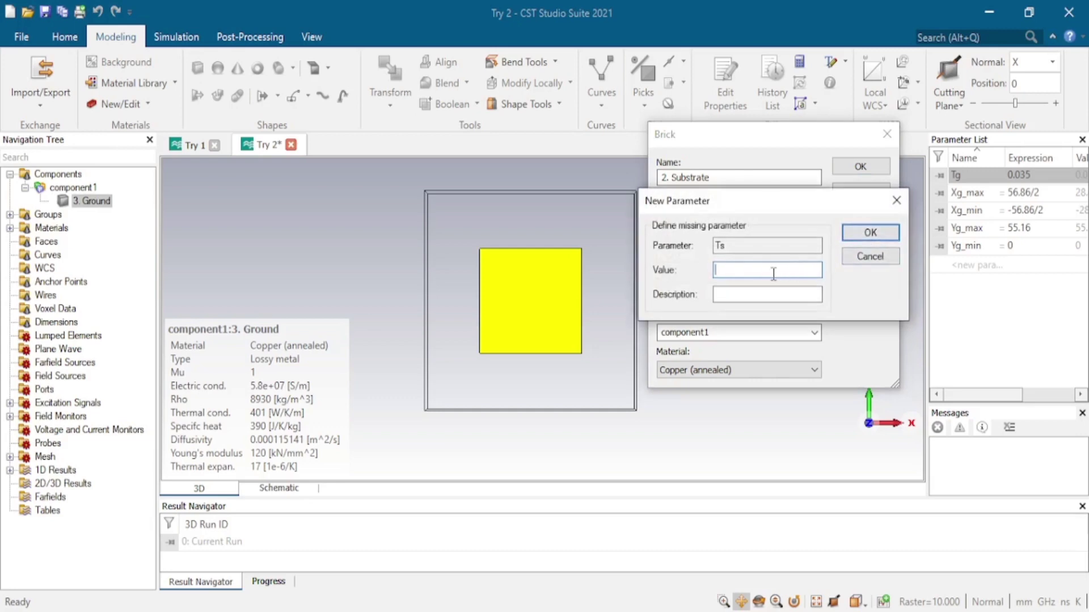
pyautogui.write('1.6')
pyautogui.click(892, 233)
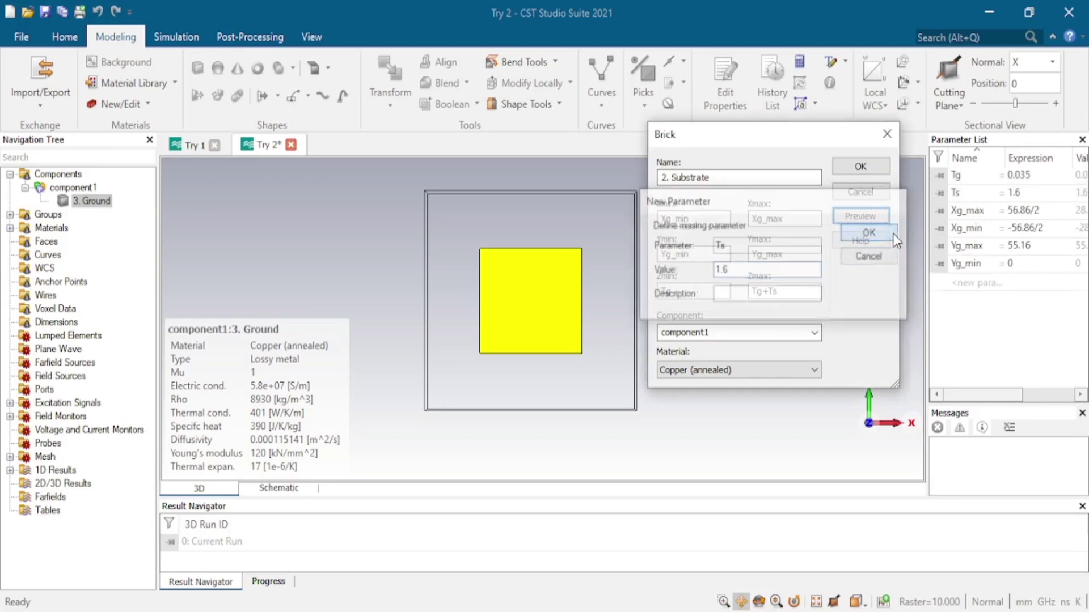
# - Load FR-4 (lossy) from the material library as the substrate's material and create the brick
pyautogui.click(815, 371)
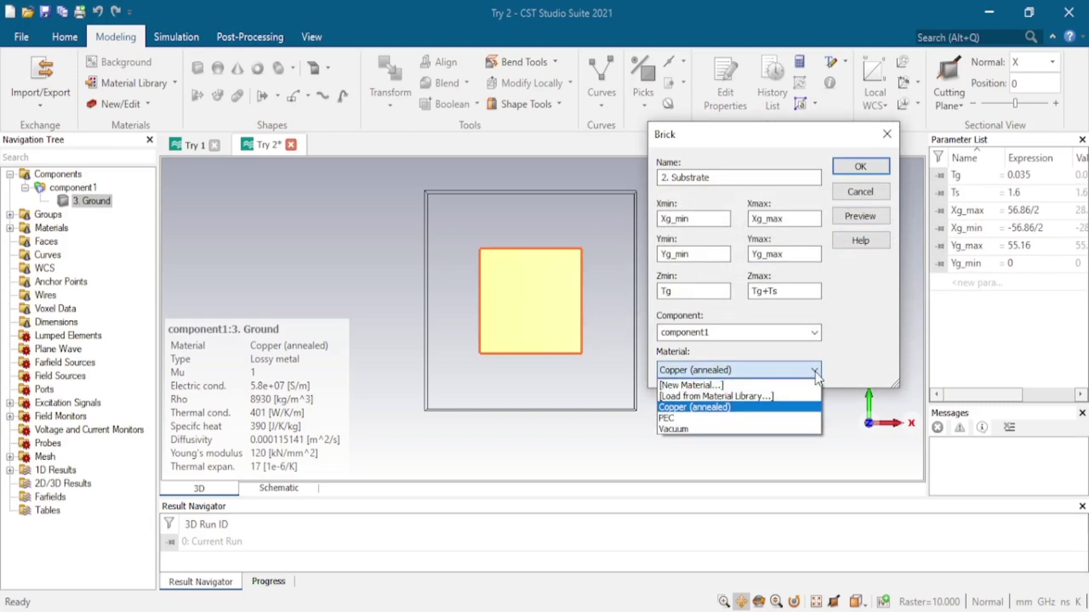
pyautogui.click(795, 396)
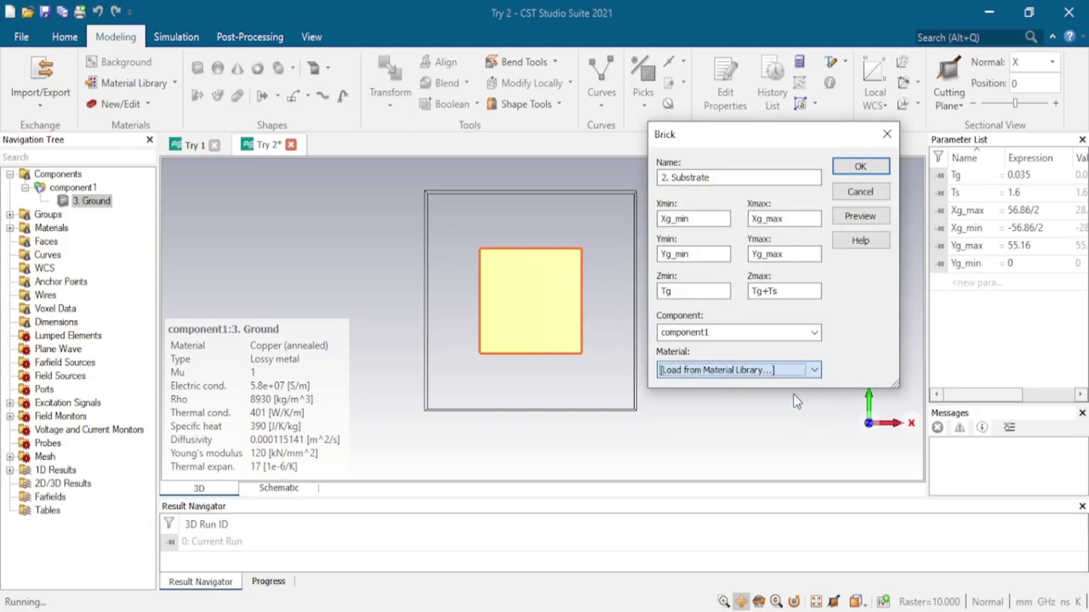
pyautogui.scroll(-15, 648, 170)
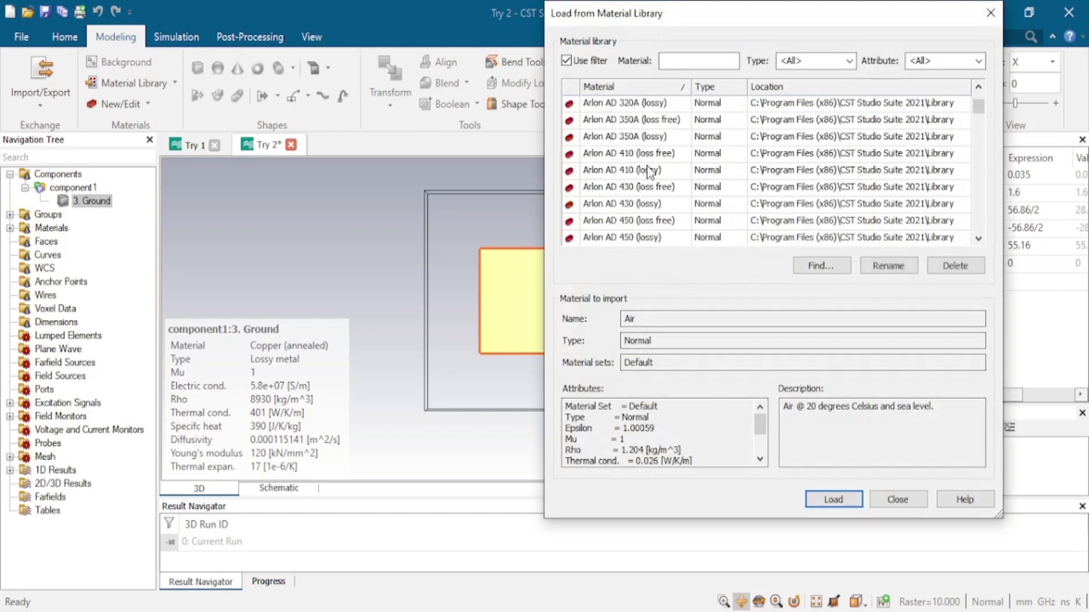
pyautogui.scroll(-10, 647, 182)
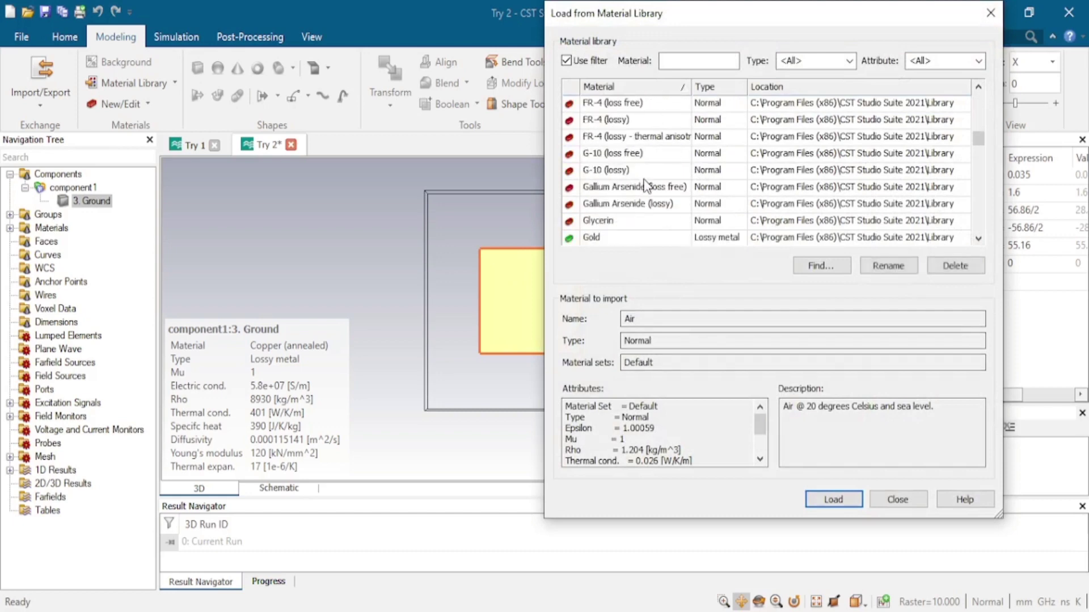
pyautogui.scroll(1, 646, 186)
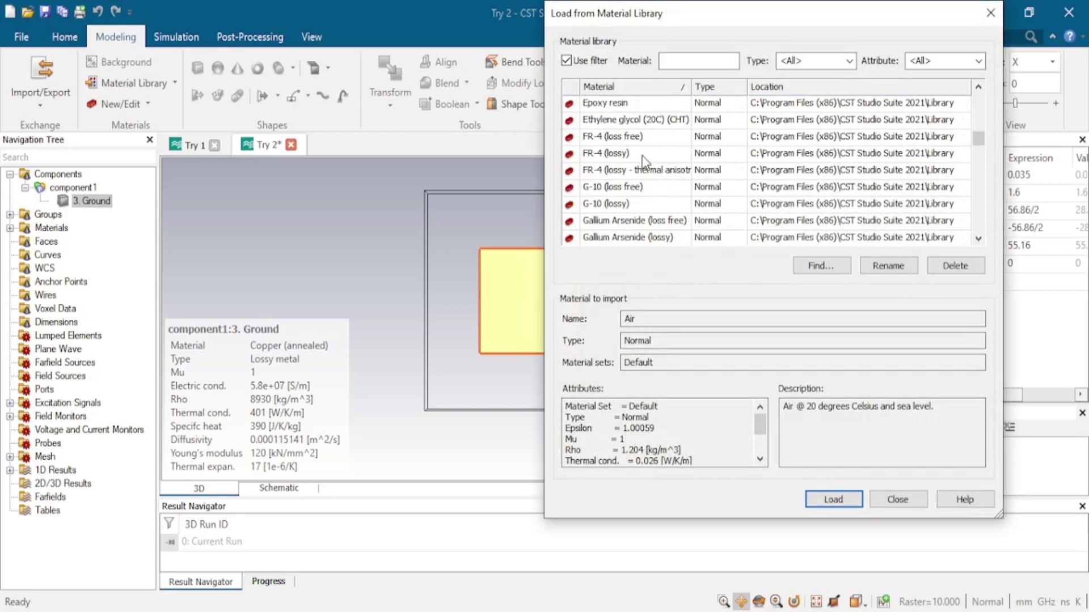
pyautogui.click(642, 155)
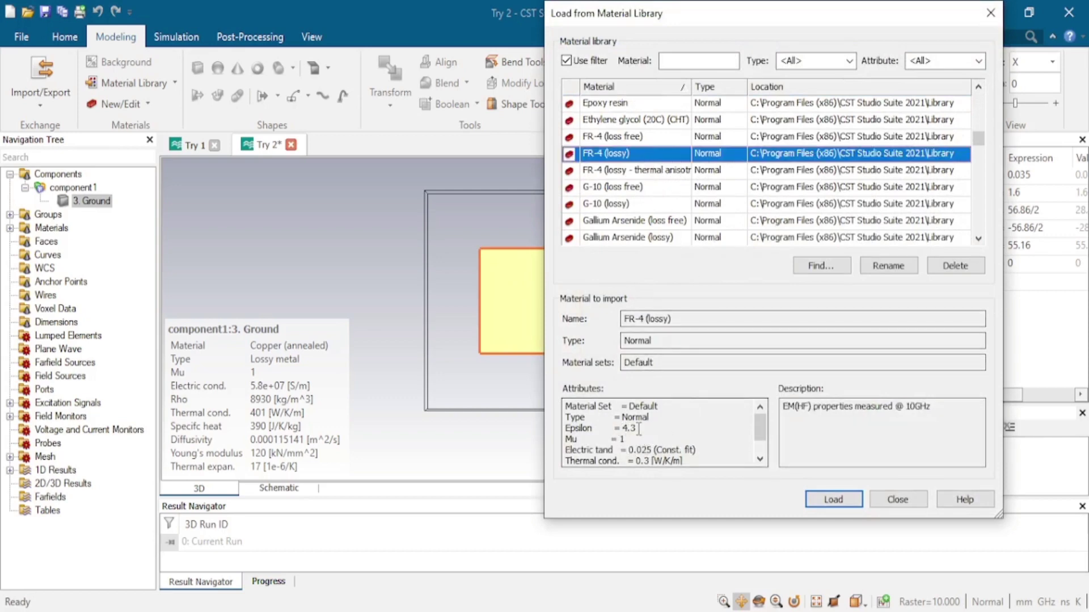
pyautogui.click(846, 501)
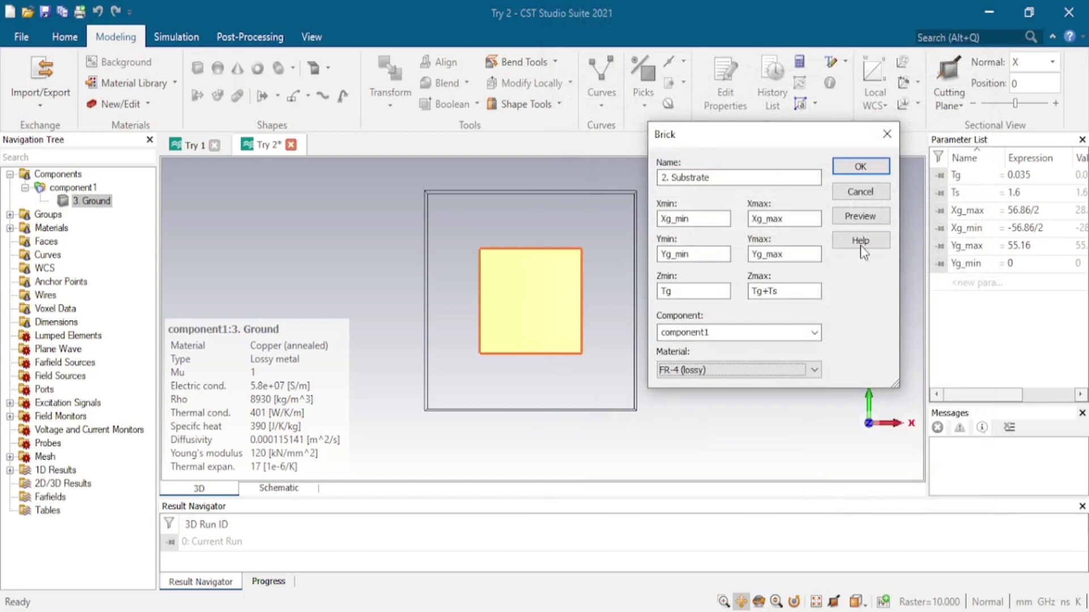
pyautogui.click(872, 169)
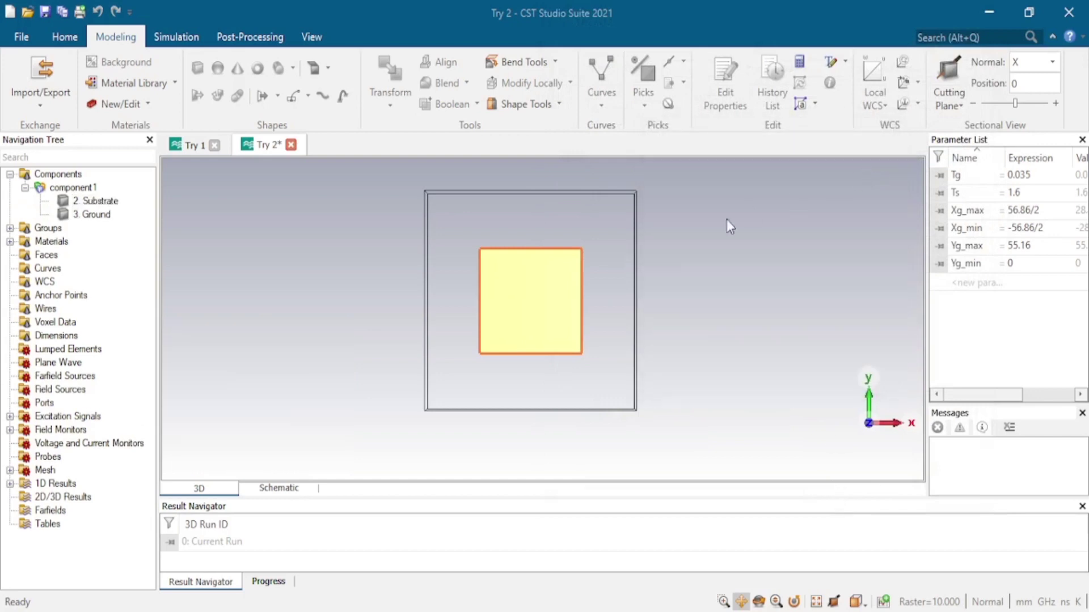
# - Examine the stacked ground and substrate layers from the side and return to the fitted front view
pyautogui.keyDown('ctrl'); pyautogui.moveTo(488, 321); pyautogui.dragTo(576, 321); pyautogui.keyUp('ctrl')
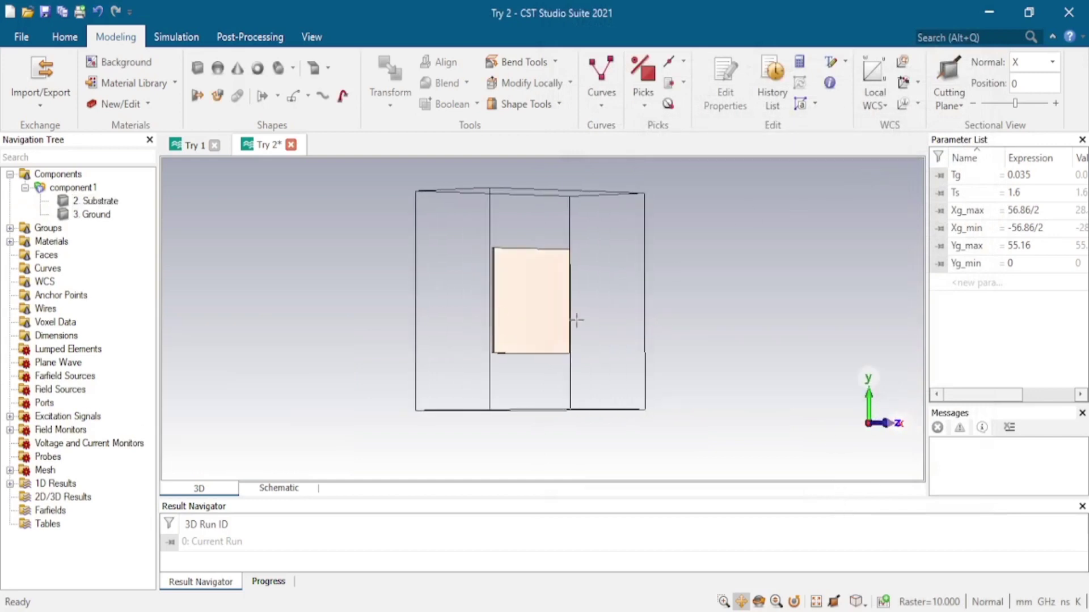
pyautogui.scroll(3, 493, 315)
pyautogui.scroll(2, 493, 315)
pyautogui.keyDown('ctrl'); pyautogui.moveTo(493, 315); pyautogui.dragTo(397, 304); pyautogui.keyUp('ctrl')
pyautogui.scroll(3, 517, 335)
pyautogui.keyDown('ctrl'); pyautogui.moveTo(632, 318); pyautogui.dragTo(563, 322); pyautogui.keyUp('ctrl')
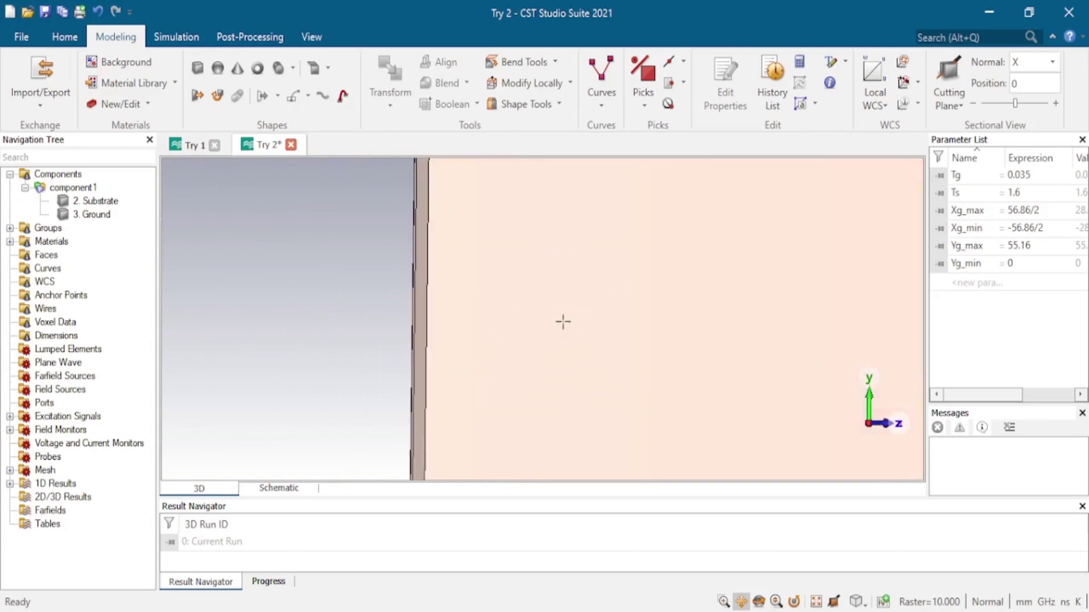
pyautogui.press('KP_5')
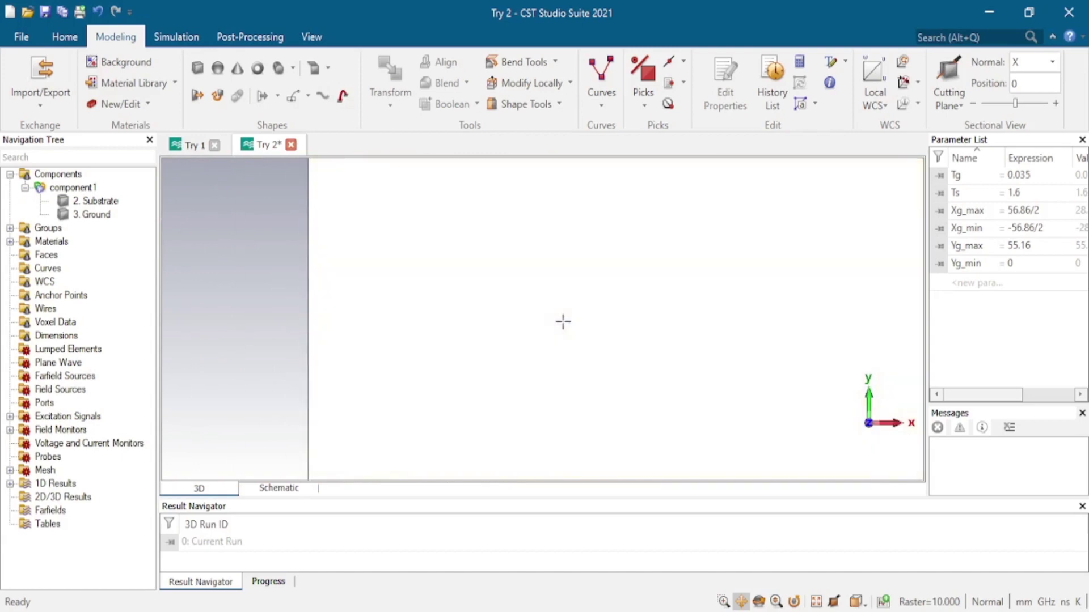
pyautogui.press('space')
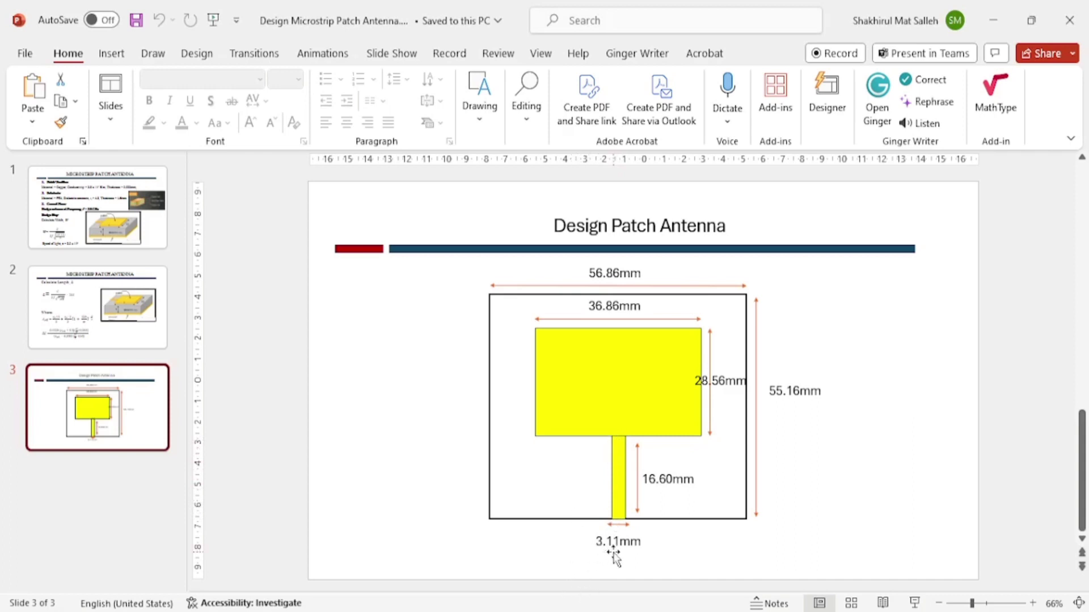
# - Return from the PowerPoint design slide to CST Studio Suite and start a new brick named Feedline
pyautogui.click(525, 610)
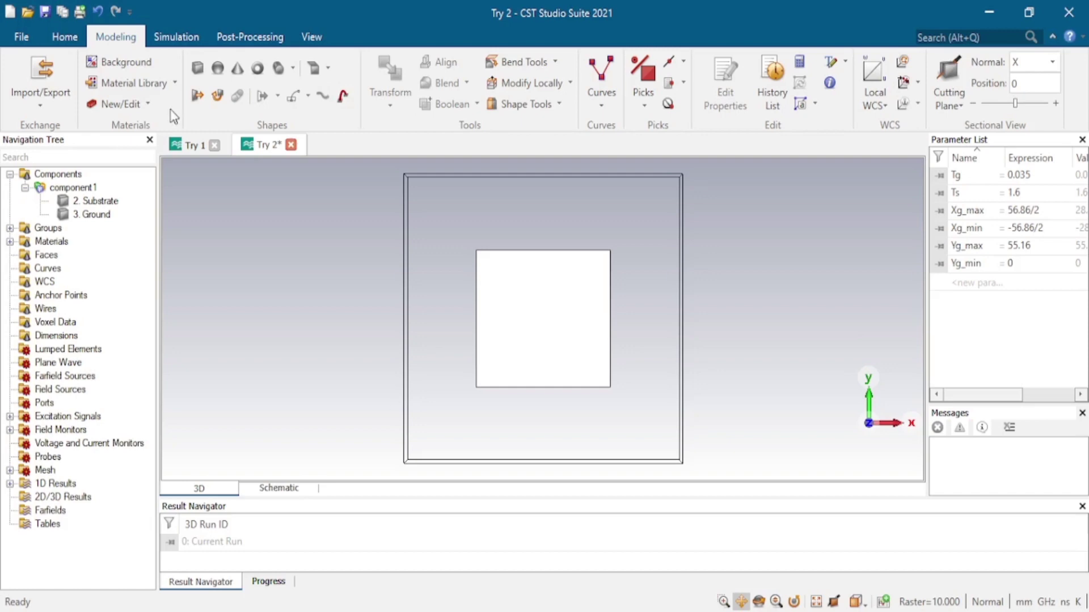
pyautogui.click(203, 75)
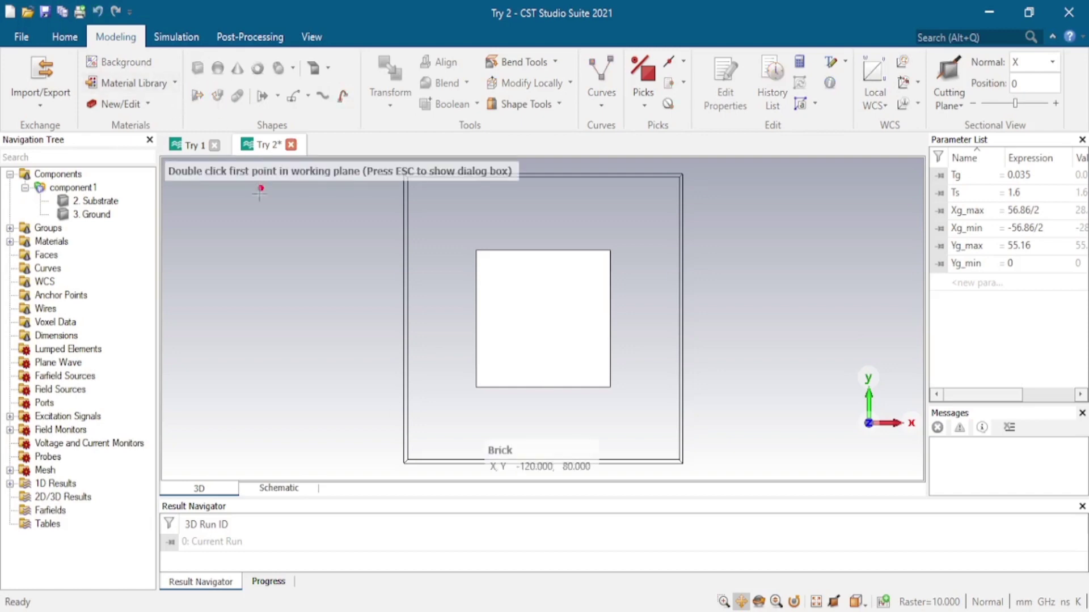
pyautogui.press('Escape')
pyautogui.write('Feedl')
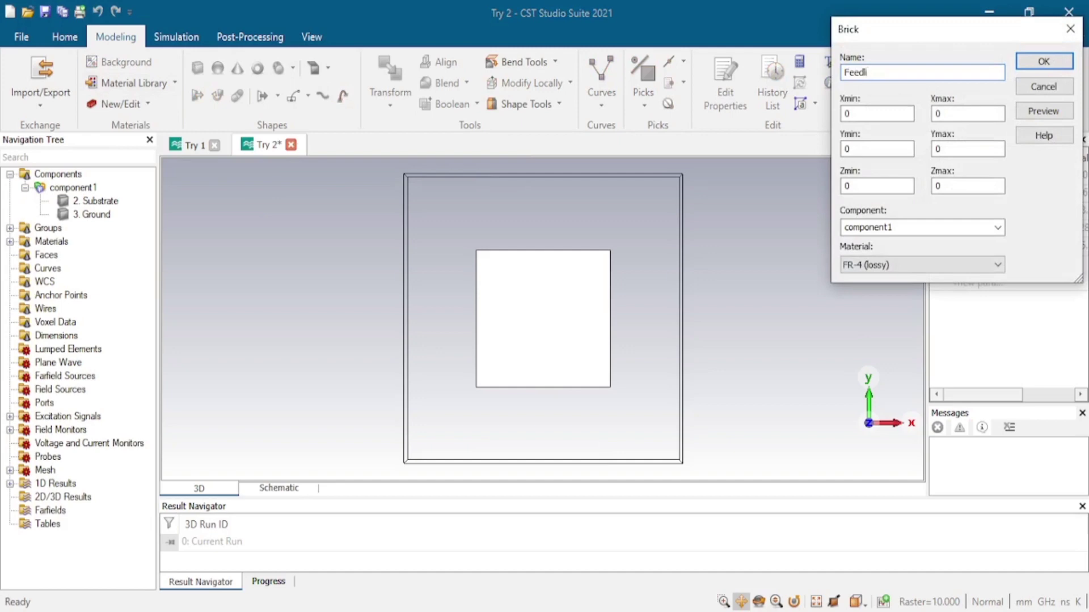
pyautogui.write('ine')
pyautogui.press('Tab')
# - Set the feedline brick's X range to Xf_min–Xf_max and its Y range to Yf_min–Yf_max
pyautogui.write('Xf_min')
pyautogui.press('Tab')
pyautogui.write('Xf_max')
pyautogui.press('Tab')
pyautogui.write('Yf_min')
pyautogui.press('Tab')
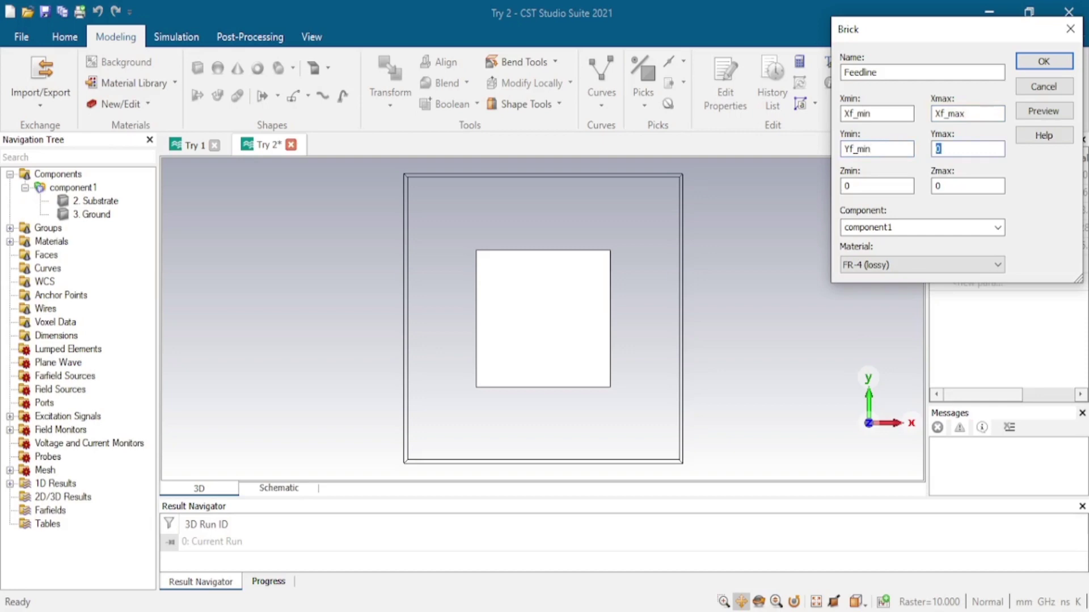
pyautogui.write('Yf_max')
# - Set the feedline's Z range from Tg+Ts to Tg+Ts+Tf
pyautogui.press('Tab')
pyautogui.write('Tg+Ts')
pyautogui.press('Tab')
pyautogui.write('Tg+Ts')
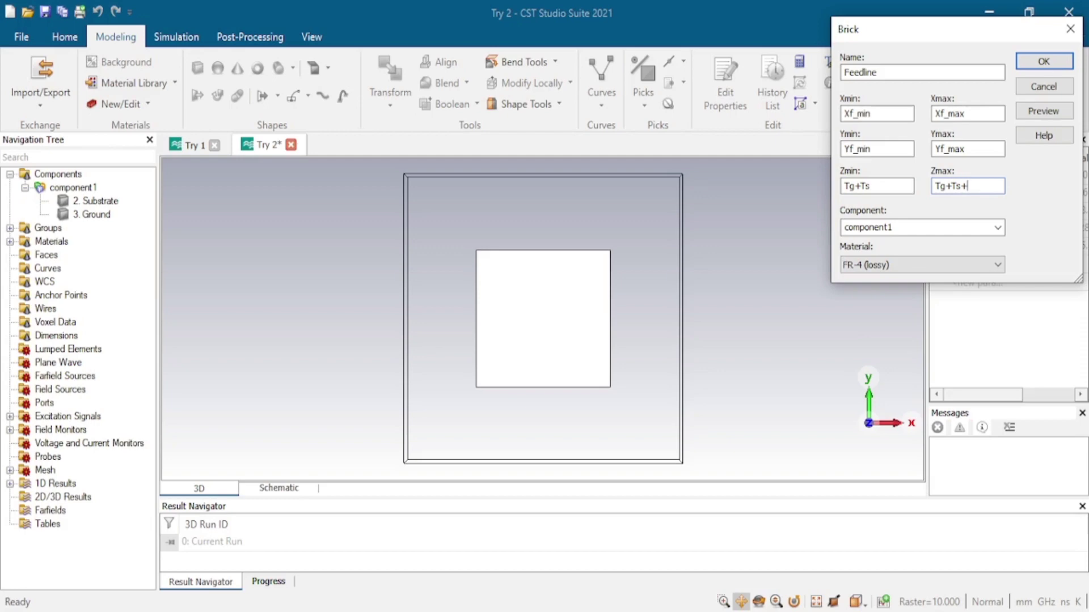
pyautogui.write('Tf')
# - Preview the feedline and, after checking its width on the PowerPoint slide, define Xf_min as -3.11/2 and Xf_max as 3.11/2
pyautogui.moveTo(907, 29); pyautogui.dragTo(681, 69)
pyautogui.click(812, 154)
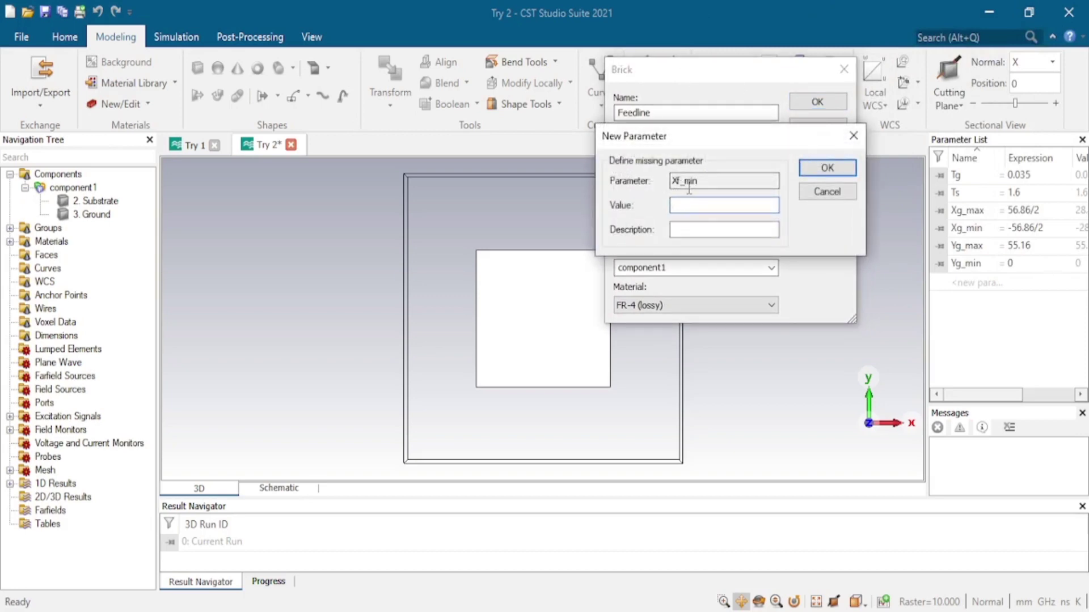
pyautogui.hotkey('alt', 'Tab')
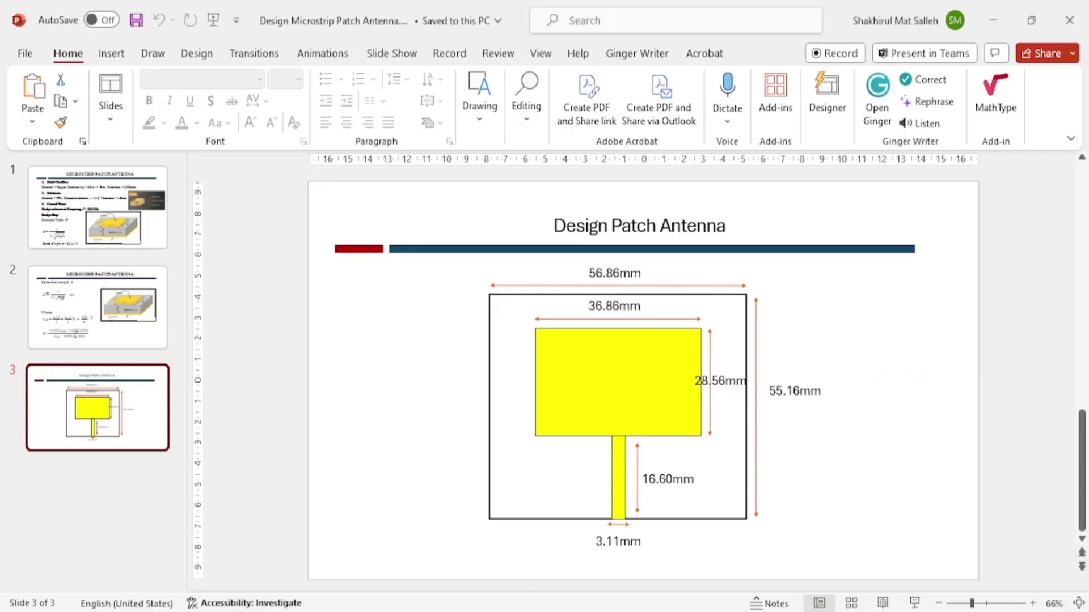
pyautogui.click(550, 611)
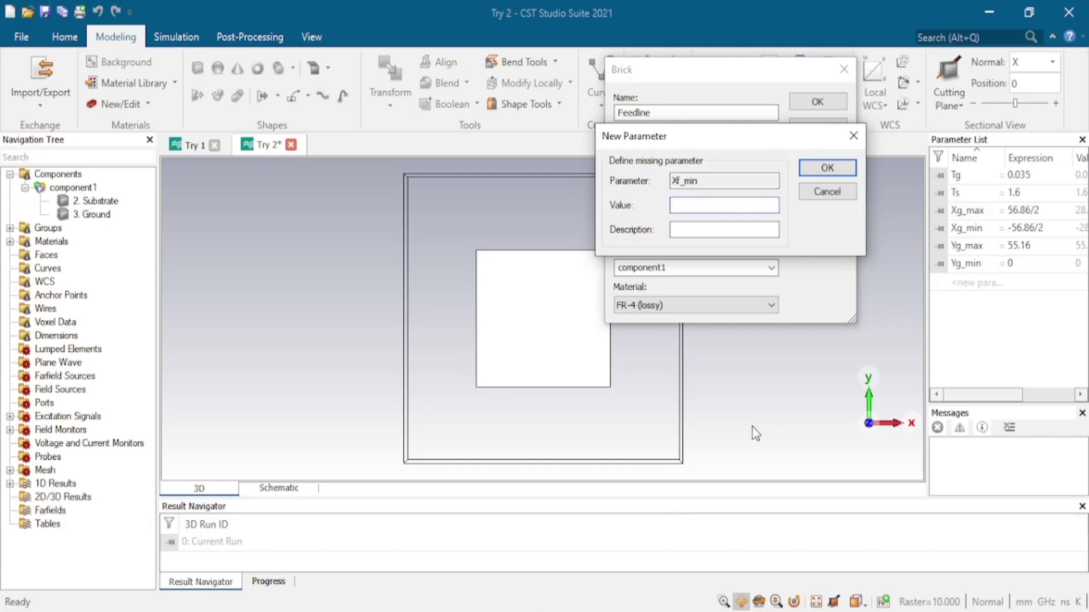
pyautogui.write('-3.11/2')
pyautogui.press('Return')
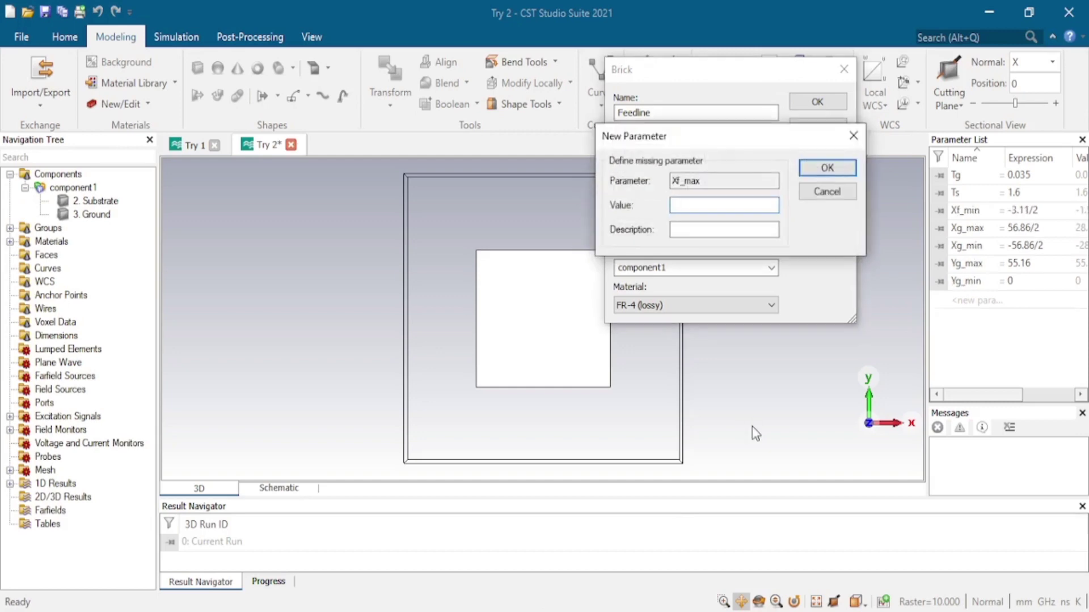
pyautogui.write('3.11/2')
pyautogui.press('Return')
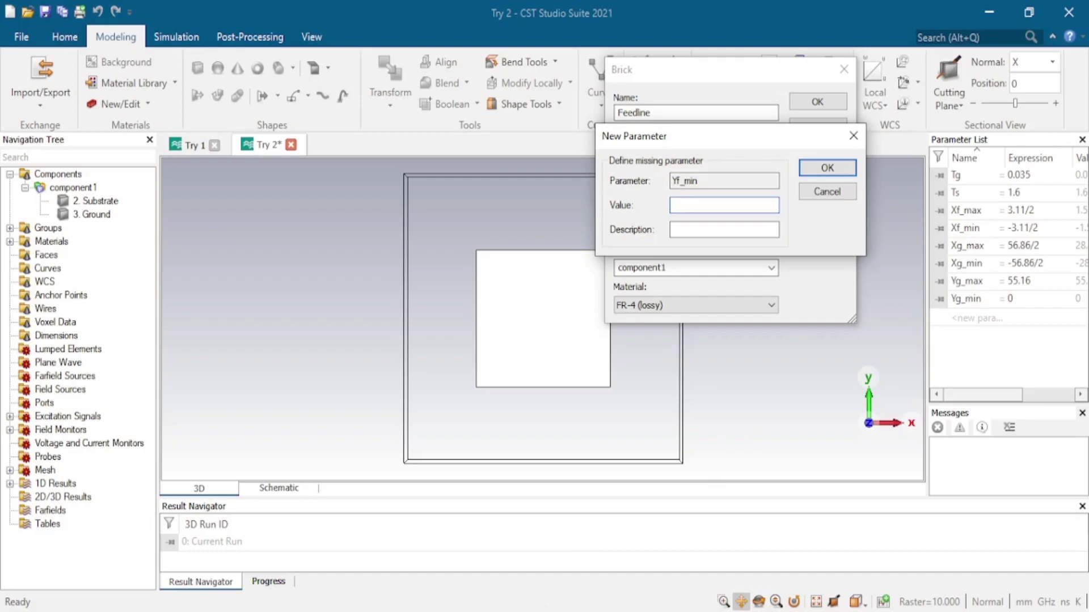
# - Recheck the feedline on the PowerPoint design slide and define parameter Yf_min as 0
pyautogui.click(547, 611)
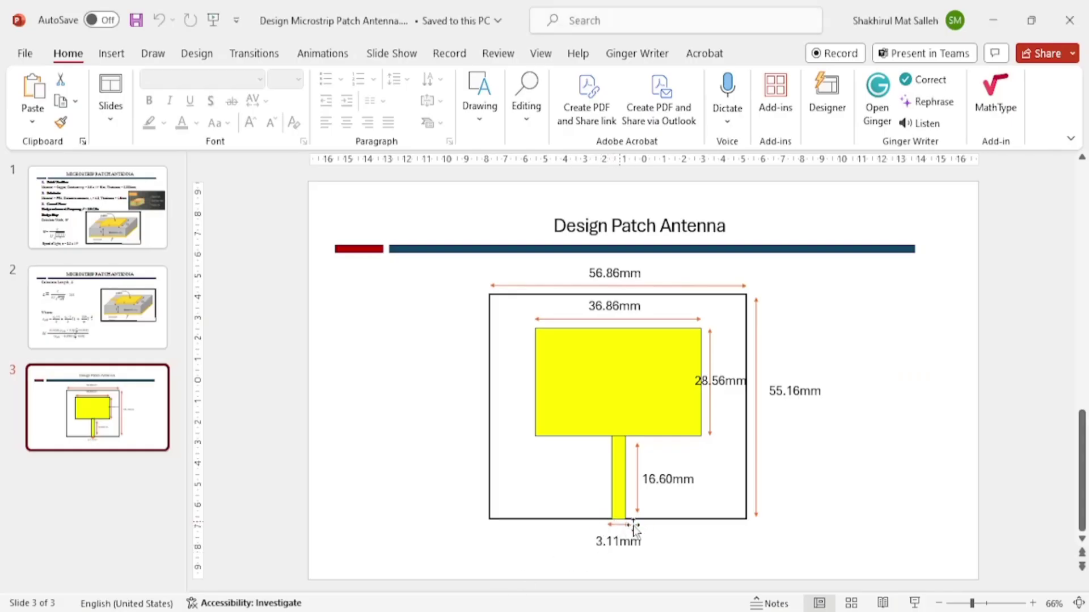
pyautogui.click(564, 611)
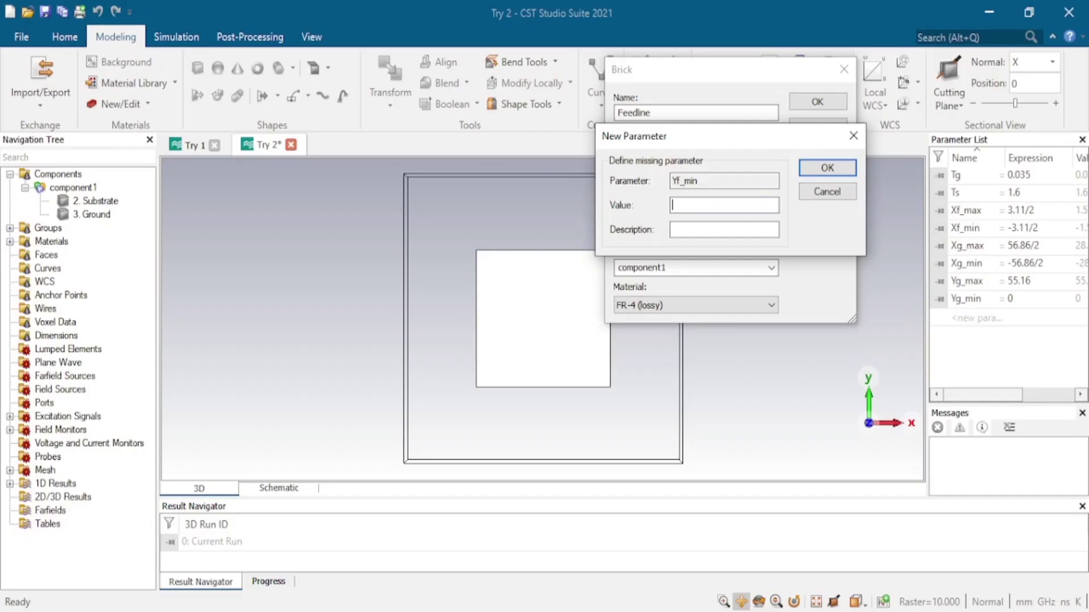
pyautogui.write('0')
pyautogui.press('Return')
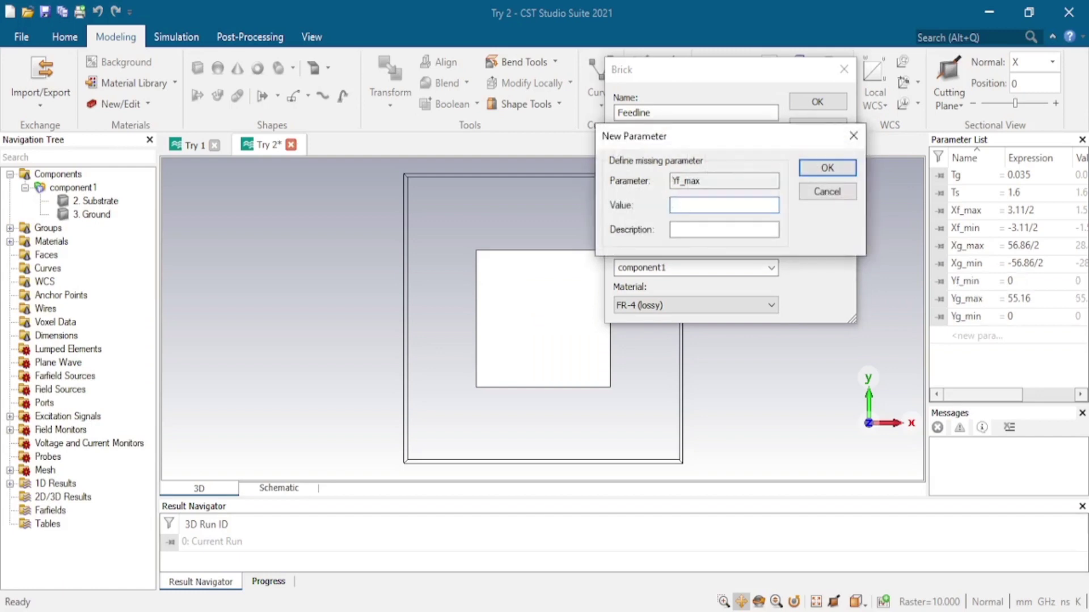
# - Check the feedline length on the PowerPoint design slide and define parameter Yf_max as 16.6
pyautogui.click(510, 611)
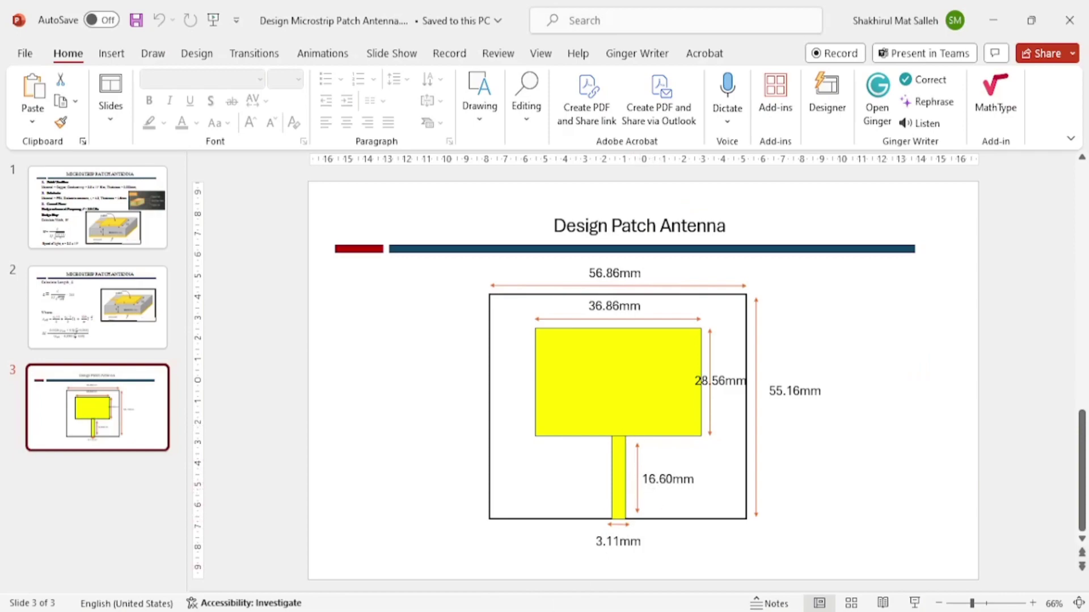
pyautogui.click(527, 610)
pyautogui.write('16.6')
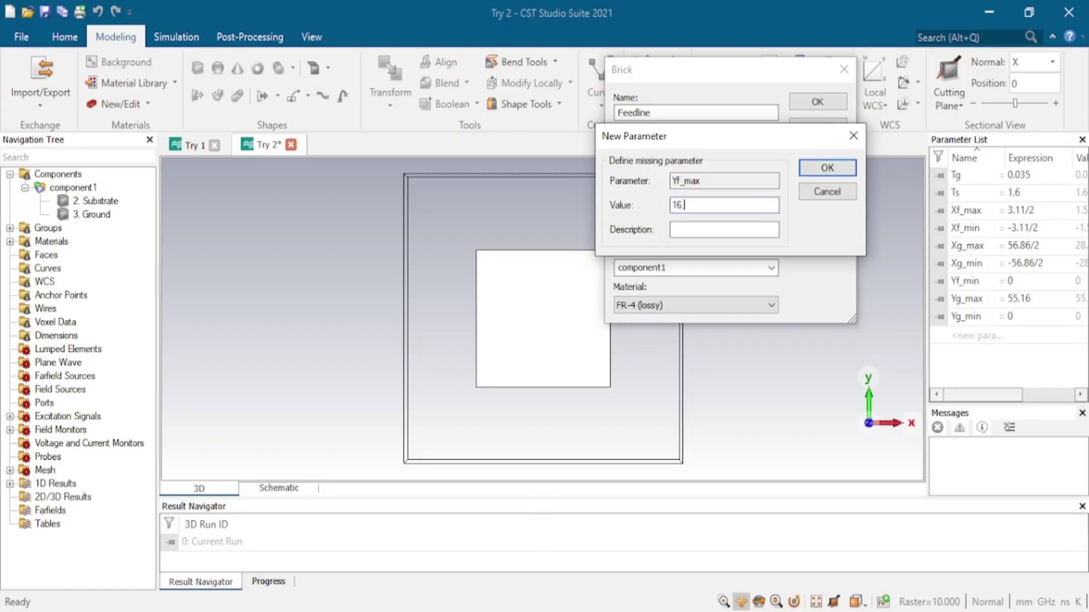
pyautogui.click(832, 168)
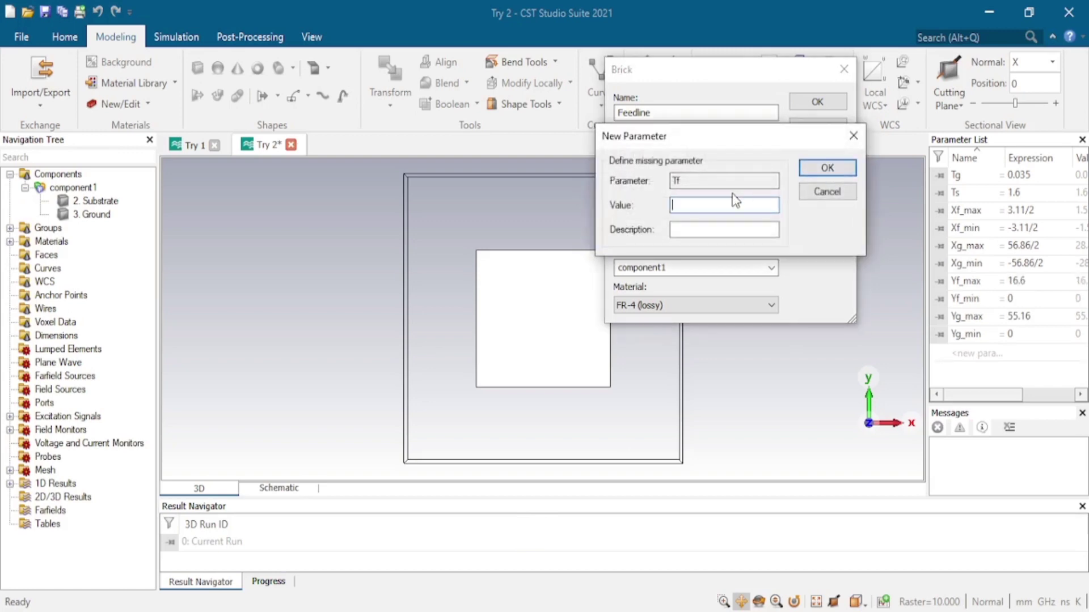
# - Define the feedline thickness parameter Tf as 0.035 and create the Feedline brick
pyautogui.write('0.035')
pyautogui.click(851, 166)
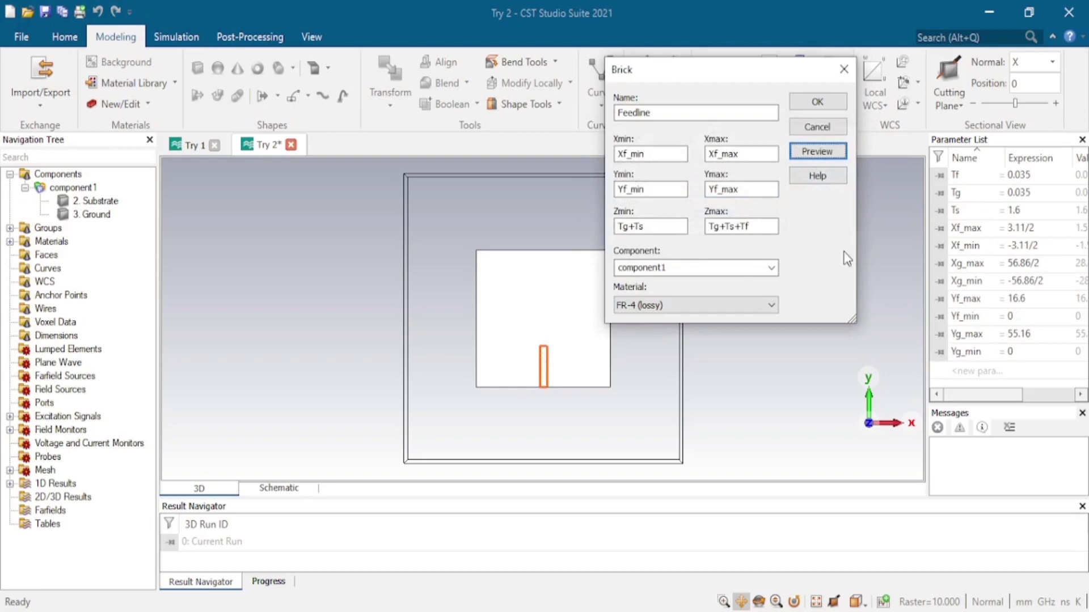
pyautogui.click(831, 107)
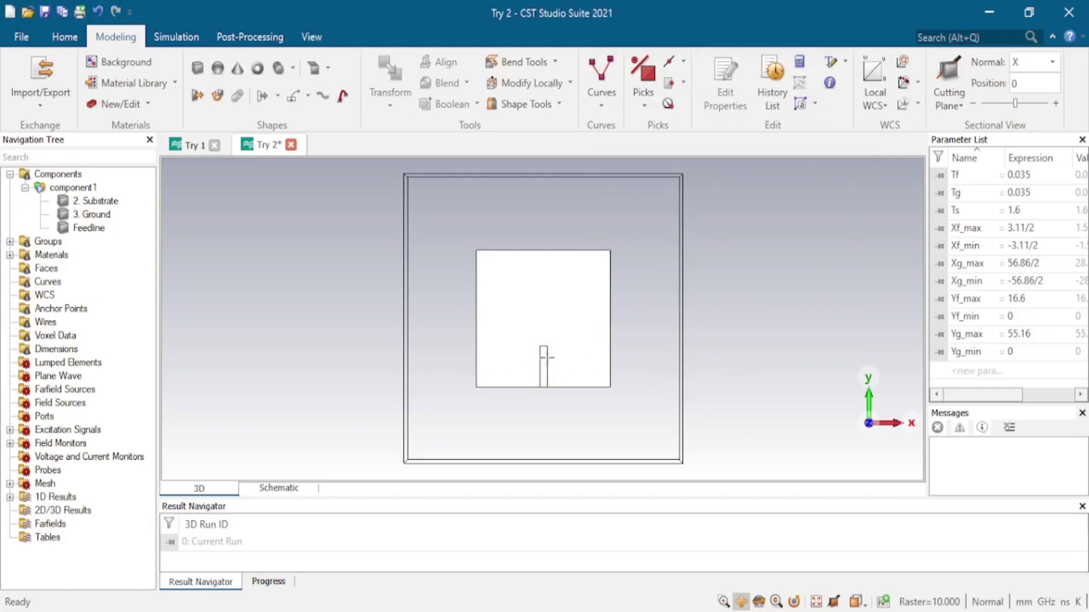
# - Change the Feedline solid's material to Copper (annealed)
pyautogui.scroll(2, 544, 369)
pyautogui.scroll(2, 544, 369)
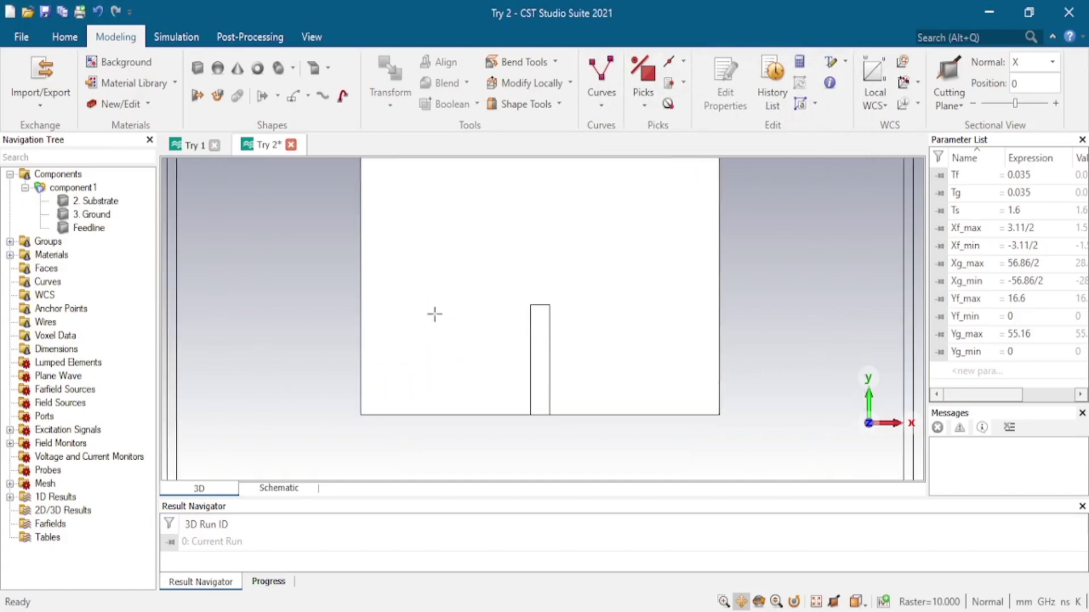
pyautogui.click(91, 229)
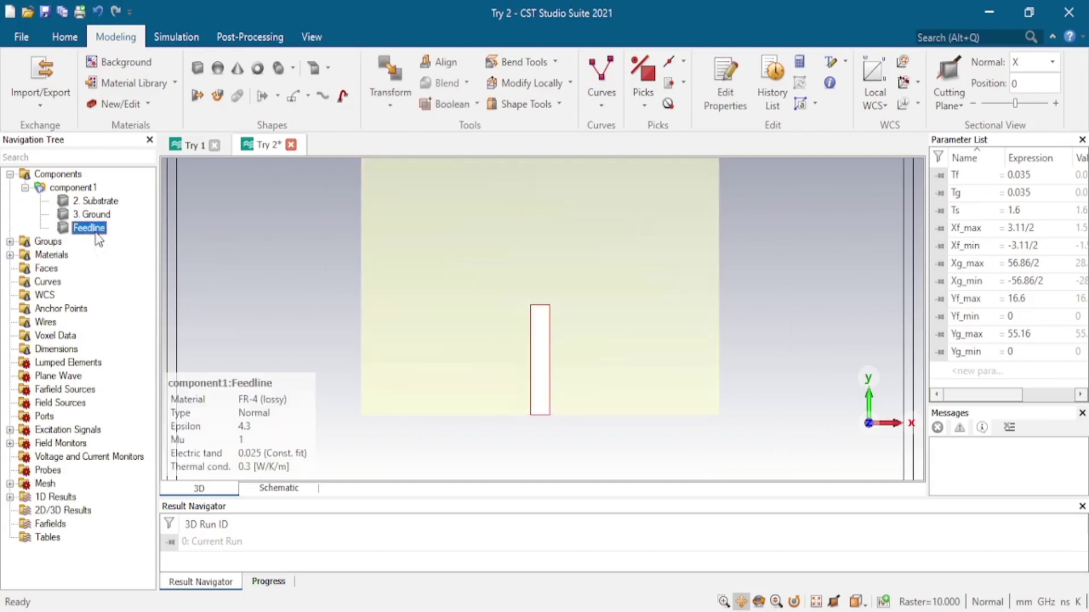
pyautogui.rightClick(91, 229)
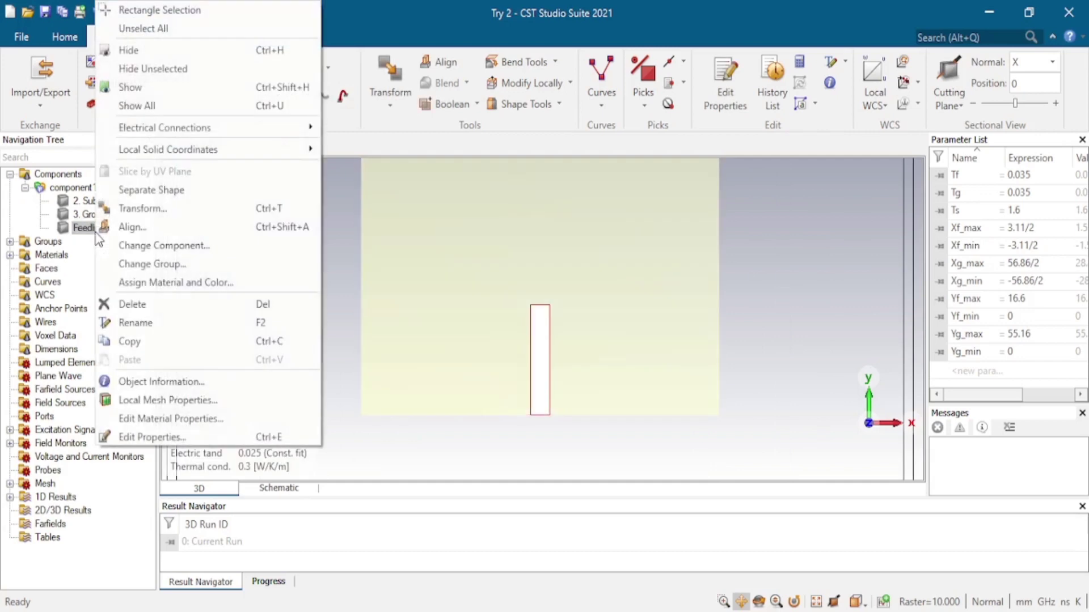
pyautogui.click(263, 282)
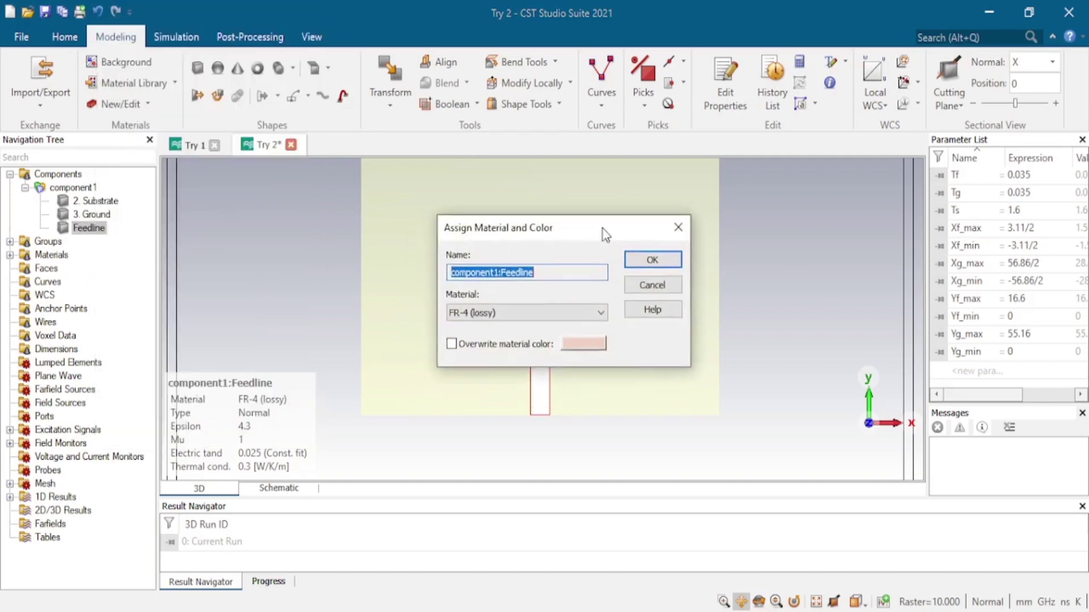
pyautogui.moveTo(605, 234); pyautogui.dragTo(730, 160)
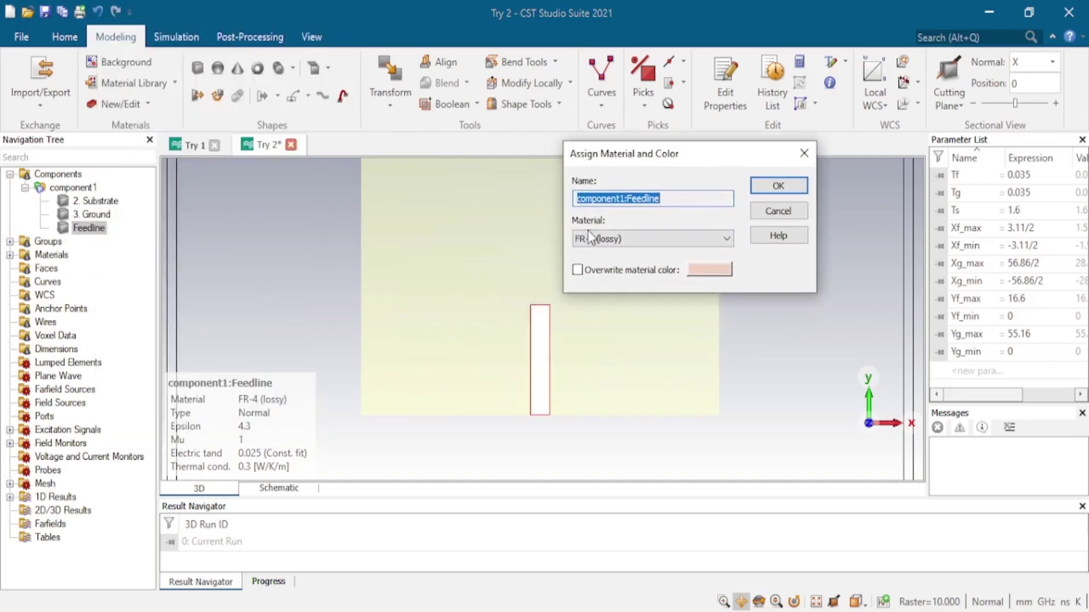
pyautogui.click(668, 240)
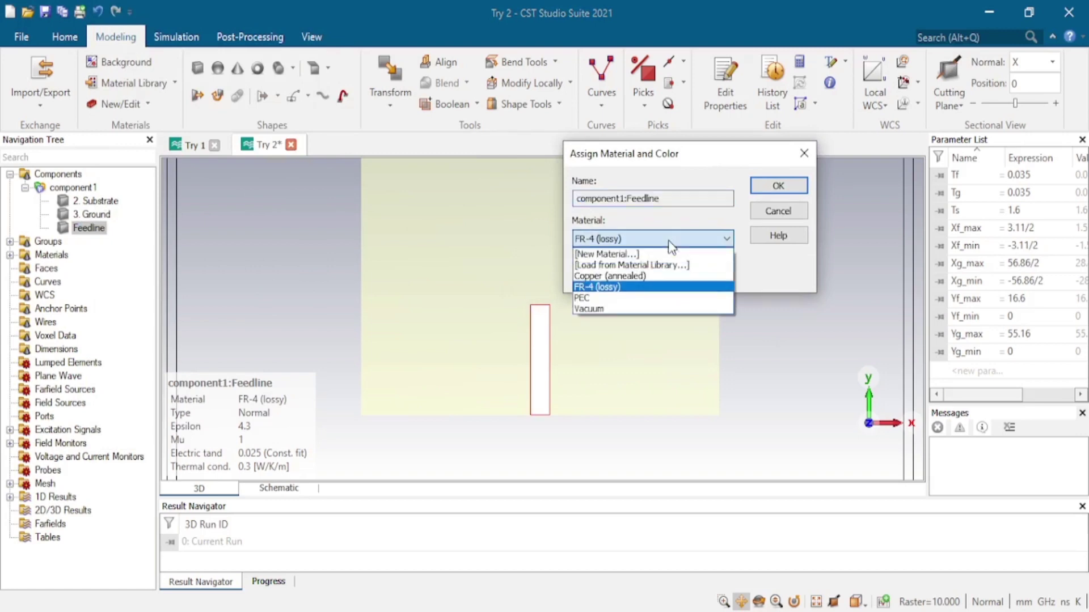
pyautogui.click(666, 276)
pyautogui.click(793, 186)
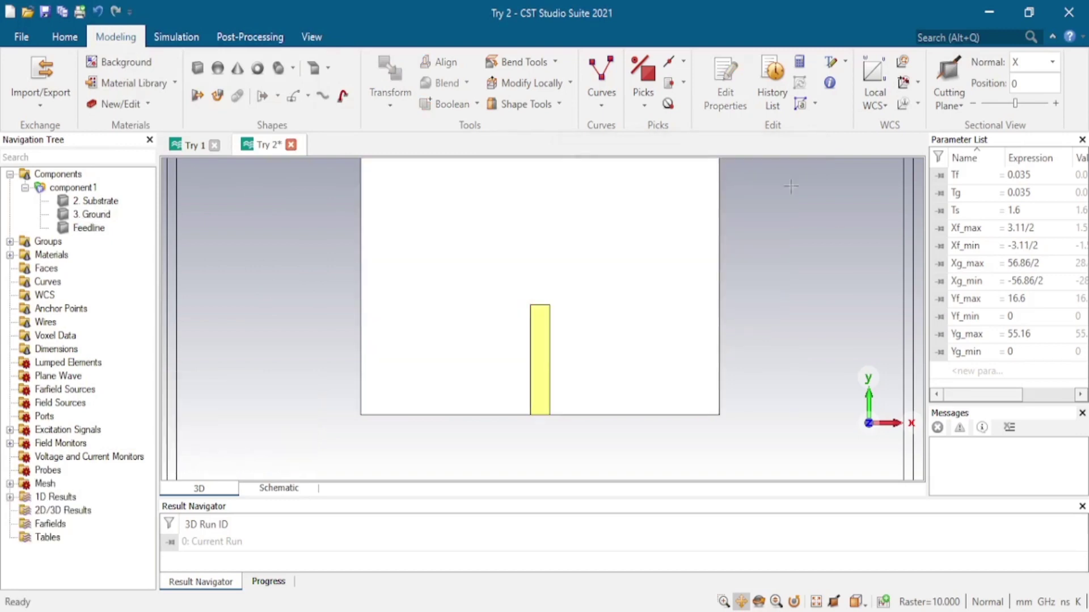
# - Start a new brick by numeric entry and name it "1. Patch"
pyautogui.scroll(-3, 597, 318)
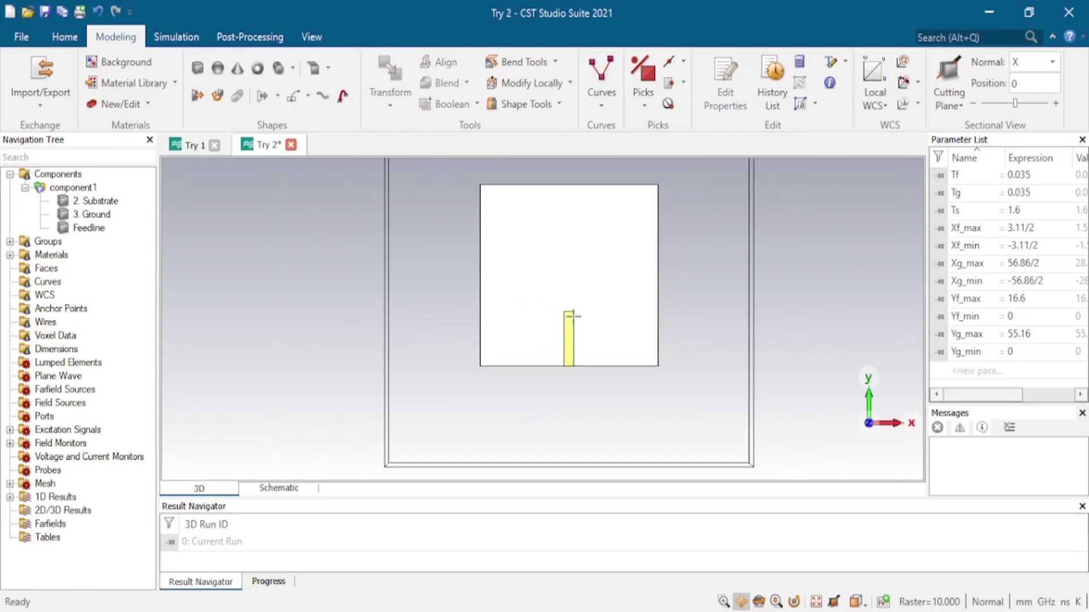
pyautogui.scroll(2, 570, 316)
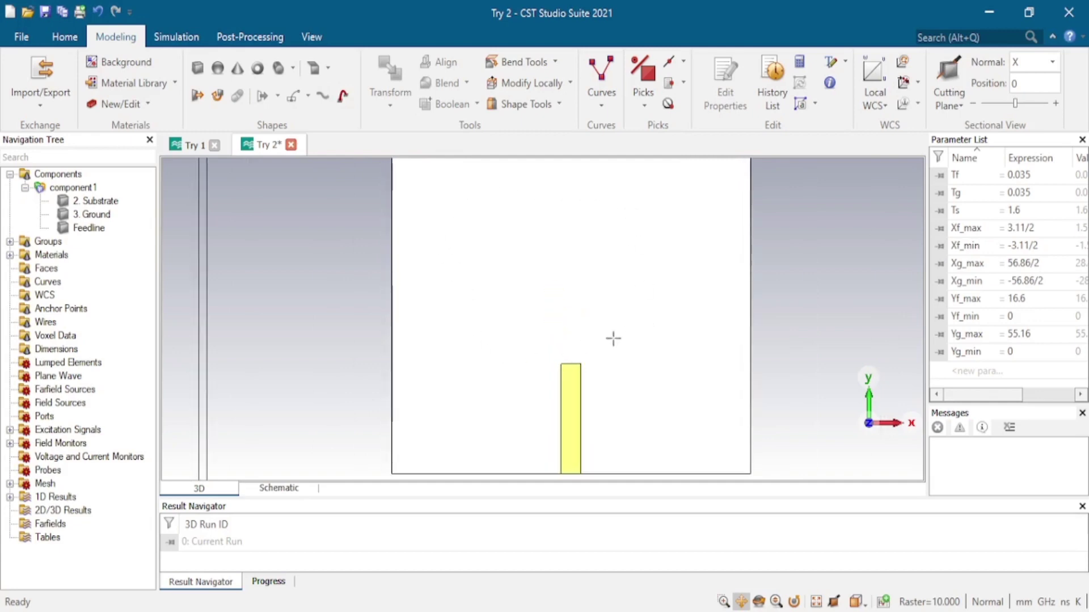
pyautogui.click(198, 69)
pyautogui.press('Escape')
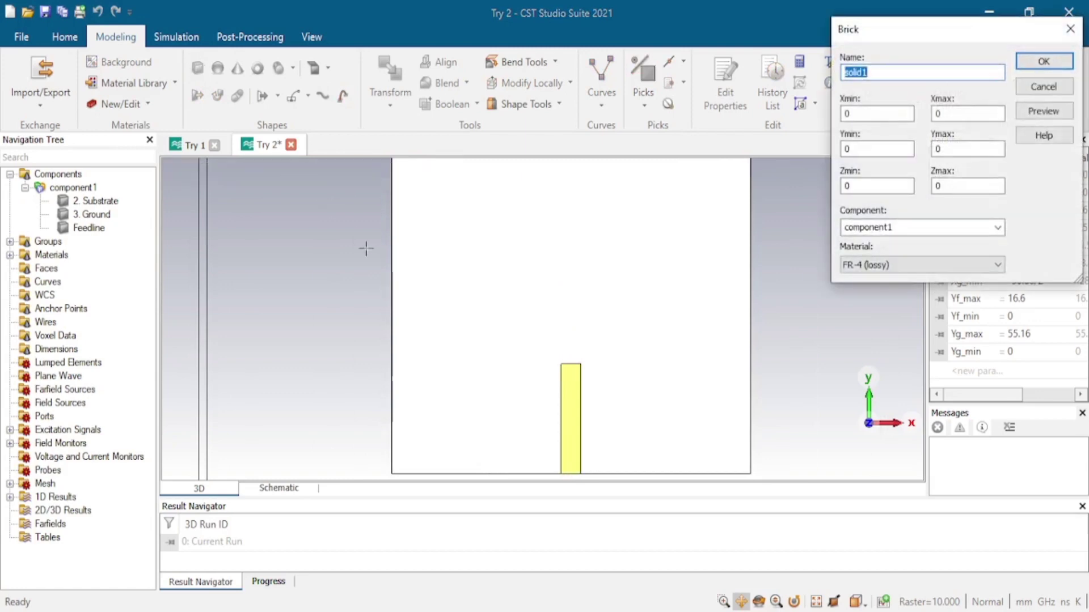
pyautogui.write('1. Patch')
pyautogui.press('Tab')
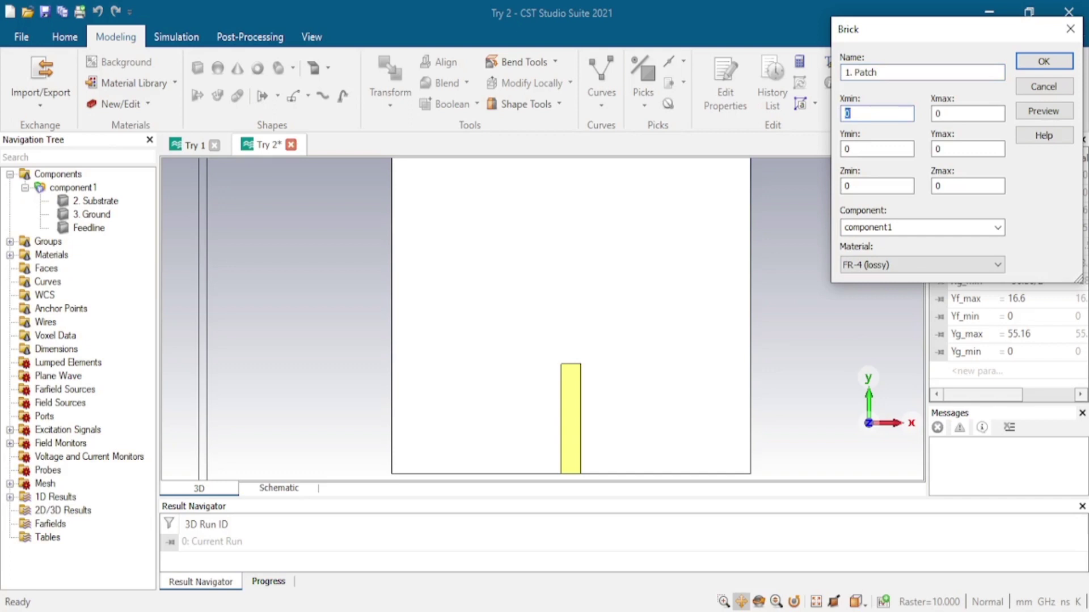
# - Set the patch brick's X range from Xp_min to Xp_max
pyautogui.write('Xp_ma')
pyautogui.press('BackSpace')
pyautogui.write('inn')
pyautogui.press('Tab')
pyautogui.click(904, 113)
pyautogui.press('Tab')
pyautogui.write('Xp_max')
pyautogui.press('Tab')
# - Set the patch brick's Y range to start at the feedline's end, from Yf_max to Yp_max
pyautogui.write('Y')
pyautogui.write('p_min')
pyautogui.press('BackSpace')
pyautogui.press('BackSpace')
pyautogui.press('BackSpace')
pyautogui.press('BackSpace')
pyautogui.press('BackSpace')
pyautogui.press('BackSpace')
pyautogui.write('Yf_max')
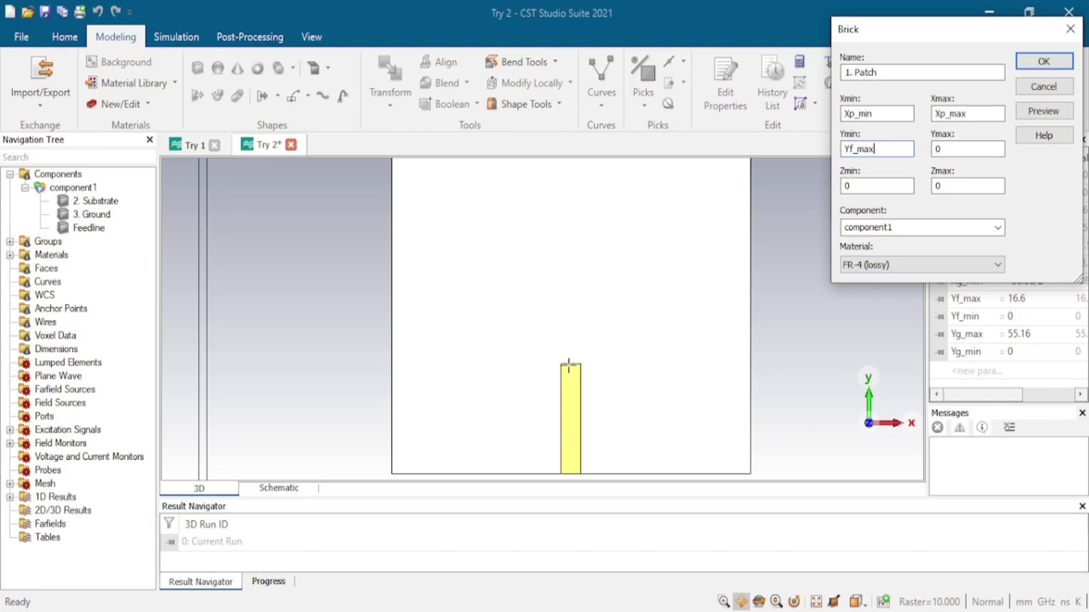
pyautogui.click(967, 149)
pyautogui.press('BackSpace')
pyautogui.write('F')
pyautogui.write('Y')
pyautogui.press('Right')
pyautogui.press('BackSpace')
pyautogui.press('BackSpace')
pyautogui.press('BackSpace')
pyautogui.press('BackSpace')
pyautogui.press('BackSpace')
pyautogui.write('p_max')
# - Set the patch's Z range from Tg+Ts to Tg+Ts+Tf and its material to Copper (annealed)
pyautogui.click(885, 187)
pyautogui.write('Tg+Ts')
pyautogui.press('Tab')
pyautogui.write('Tg+Ts')
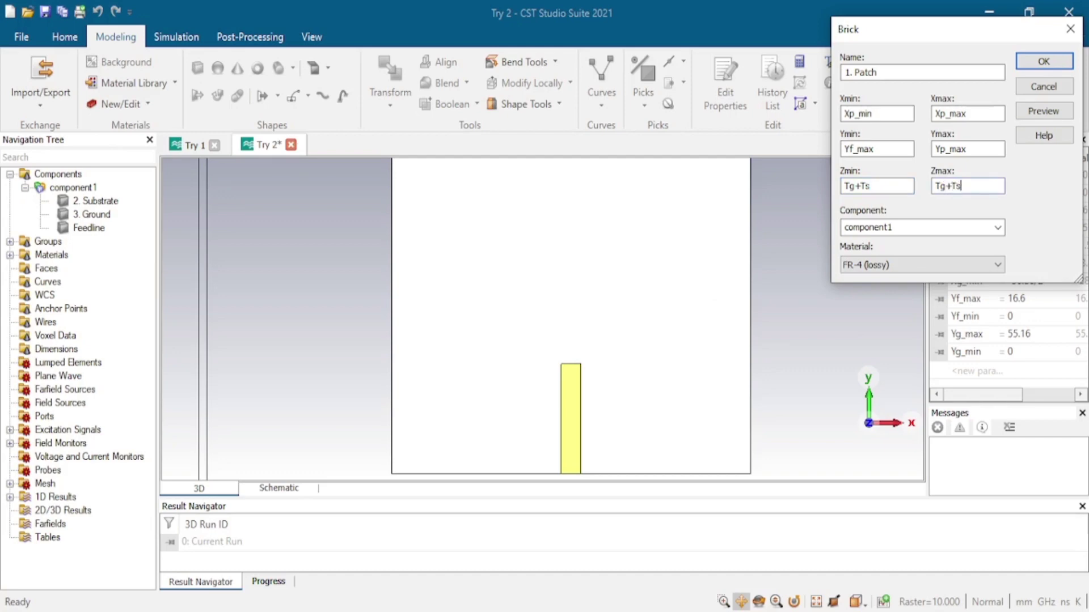
pyautogui.write('+')
pyautogui.write('Tf')
pyautogui.click(924, 269)
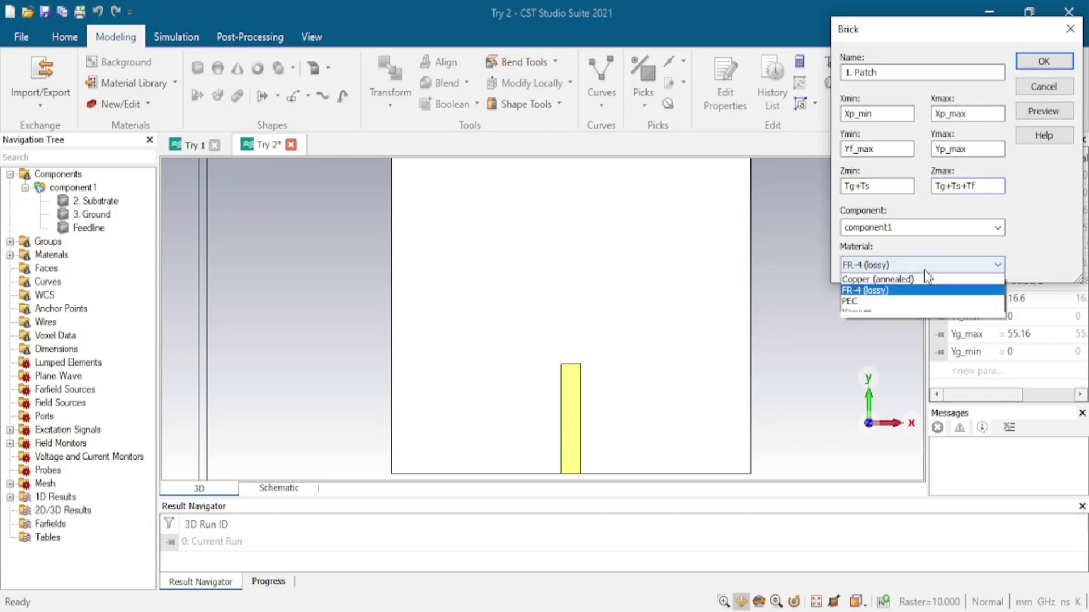
pyautogui.click(908, 302)
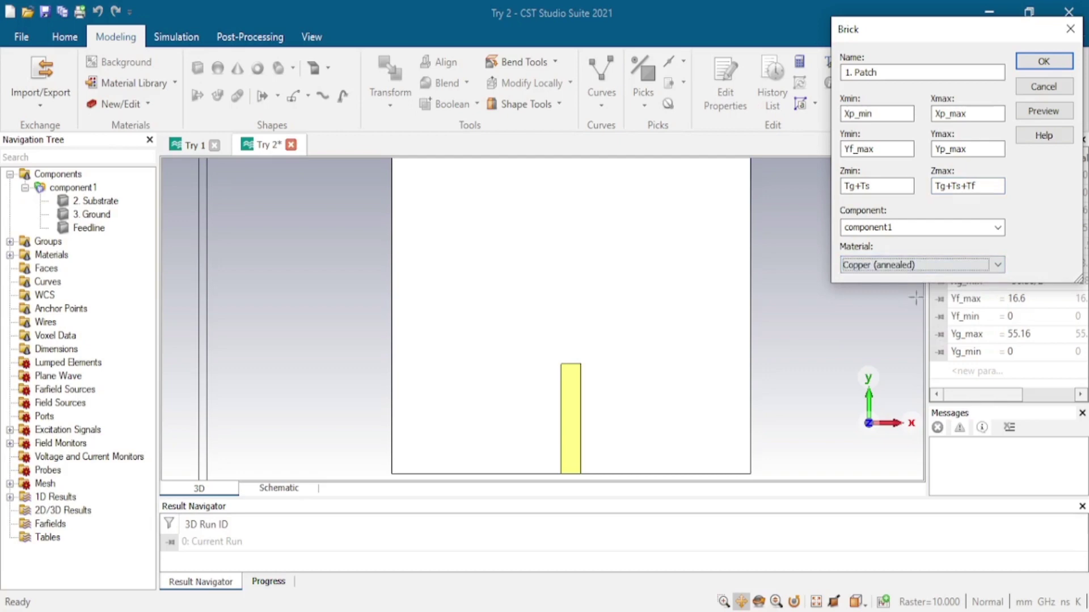
# - Preview the patch and define parameter Xp_min as -36.86/2 and Xp_max as 36.86/2
pyautogui.click(1069, 118)
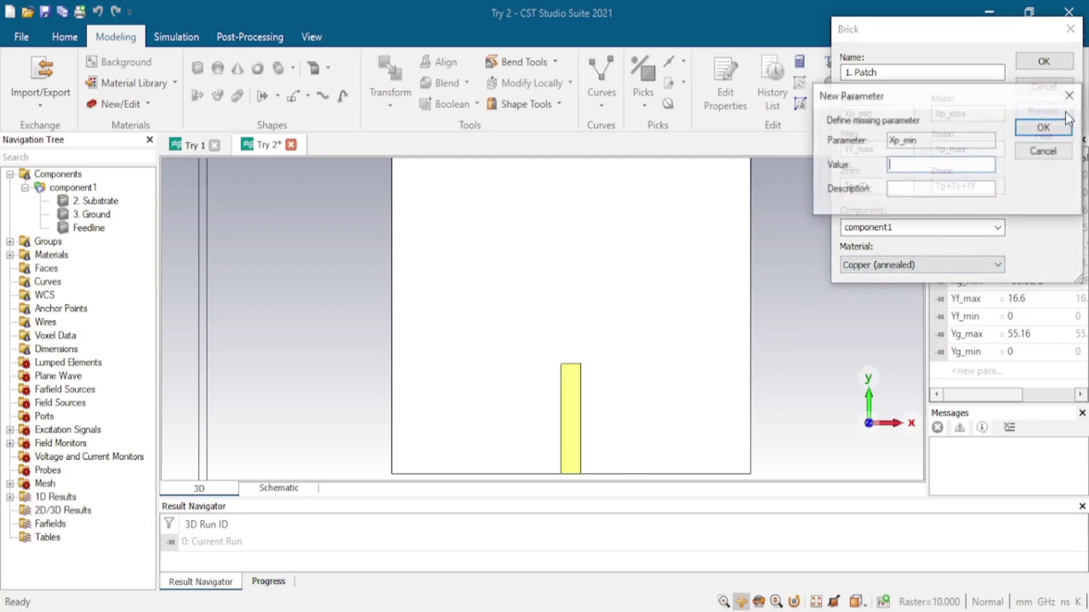
pyautogui.moveTo(940, 97); pyautogui.dragTo(413, 117)
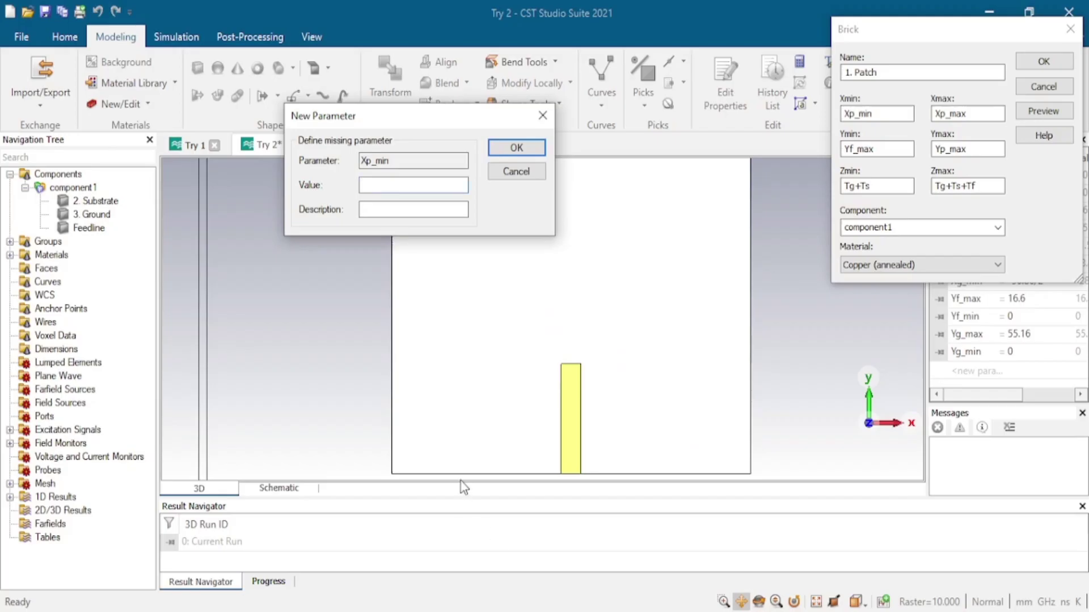
pyautogui.write('36.86')
pyautogui.write('-')
pyautogui.write('/2')
pyautogui.press('Return')
pyautogui.write('36.8')
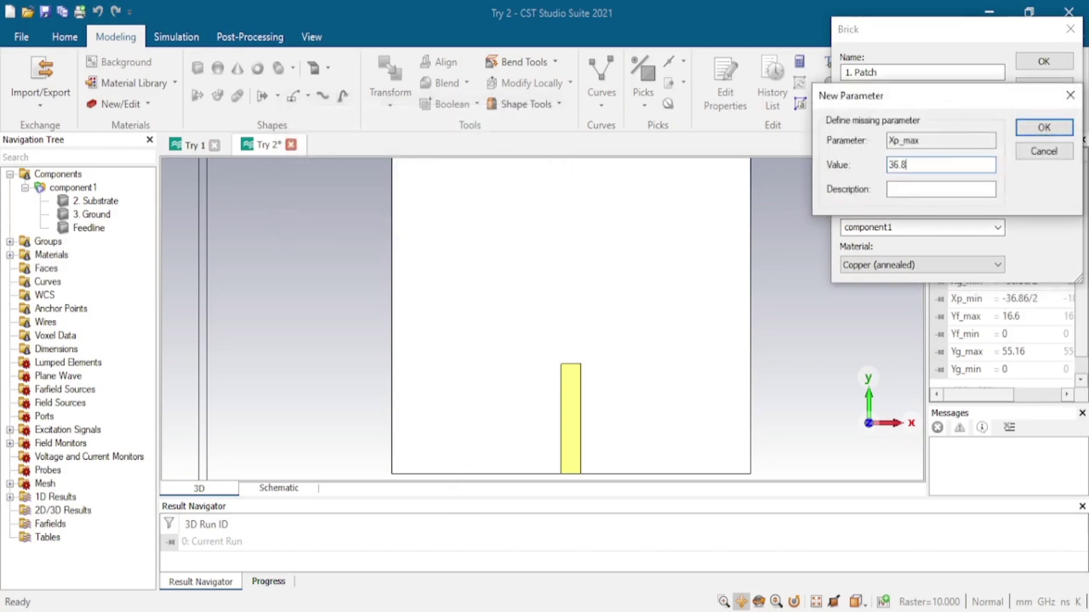
pyautogui.write('6/2')
pyautogui.press('Return')
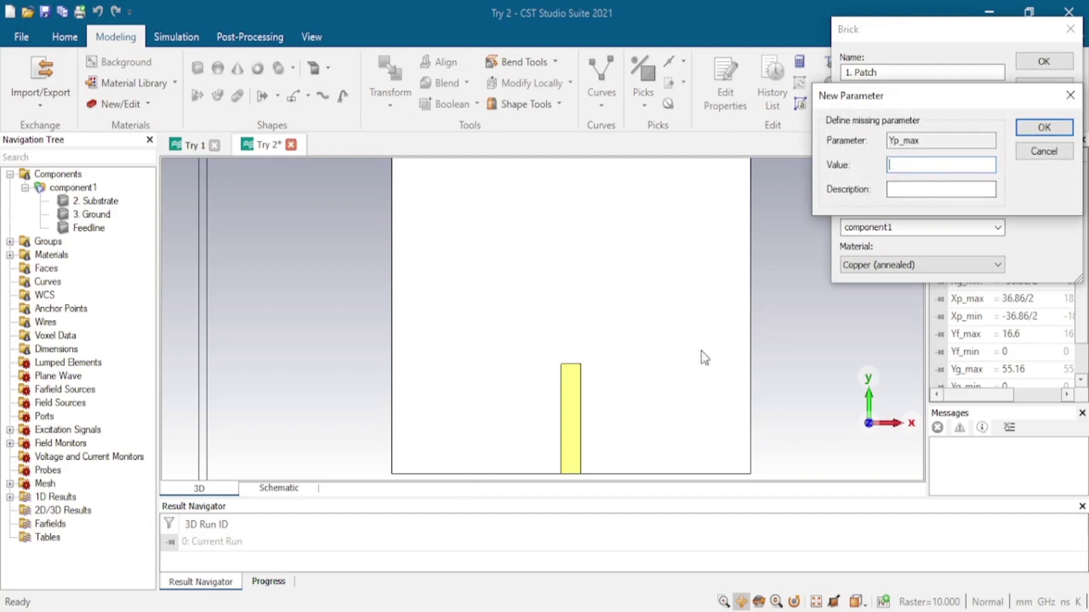
# - Recheck the patch dimensions on the PowerPoint design slide, define Yp_max as 45.16, and create the patch brick
pyautogui.hotkey('alt', 'Tab')
pyautogui.write('45.16')
pyautogui.click(1061, 129)
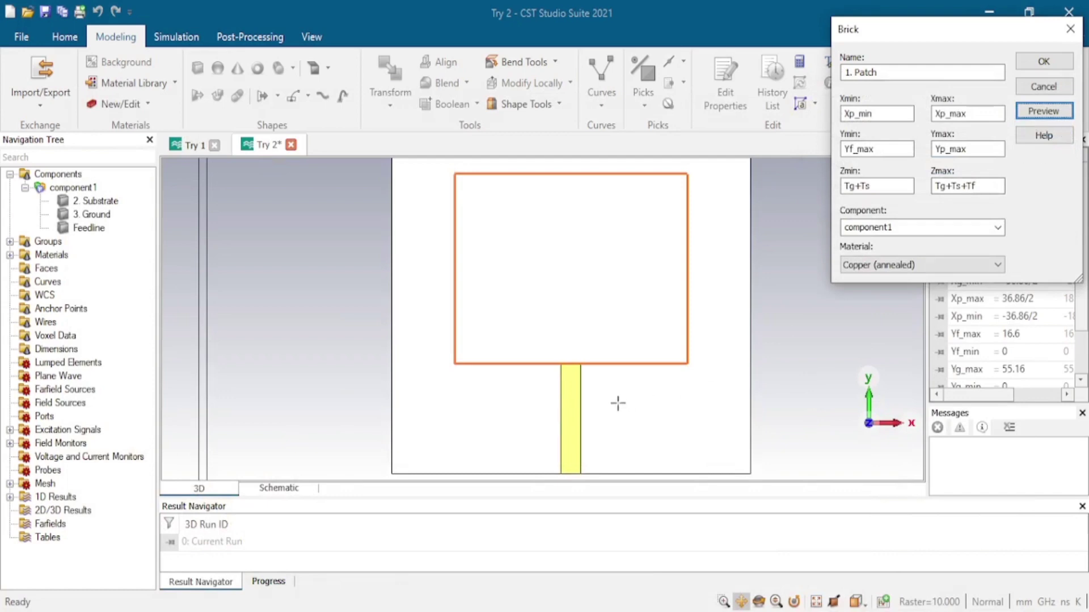
pyautogui.click(1066, 66)
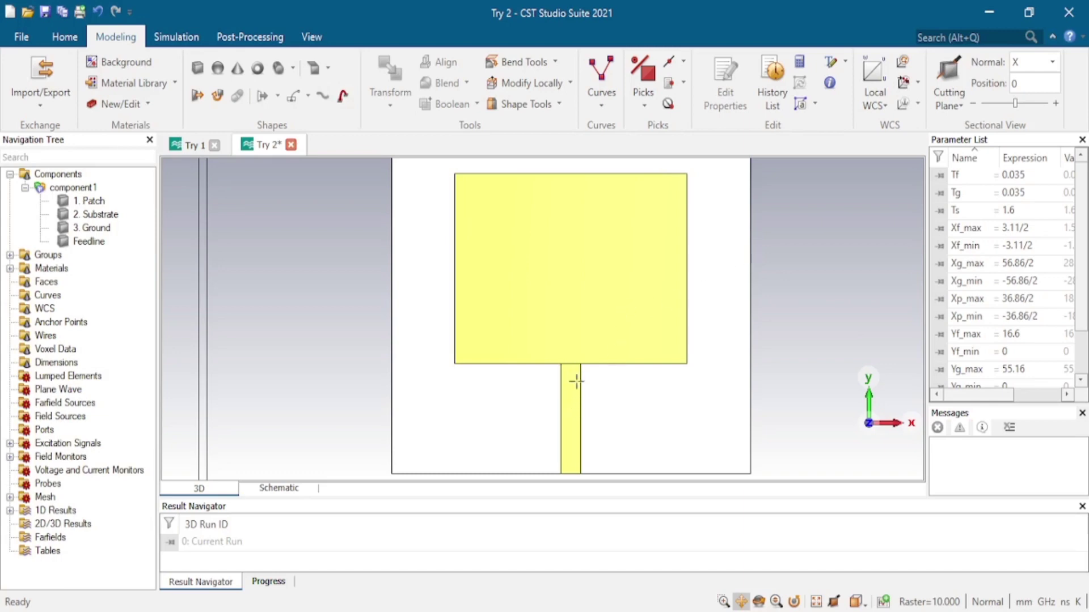
# - Examine the finished antenna in 3D, including the end face of the feedline at the substrate's edge
pyautogui.moveTo(577, 383); pyautogui.dragTo(539, 376)
pyautogui.scroll(-2, 552, 397)
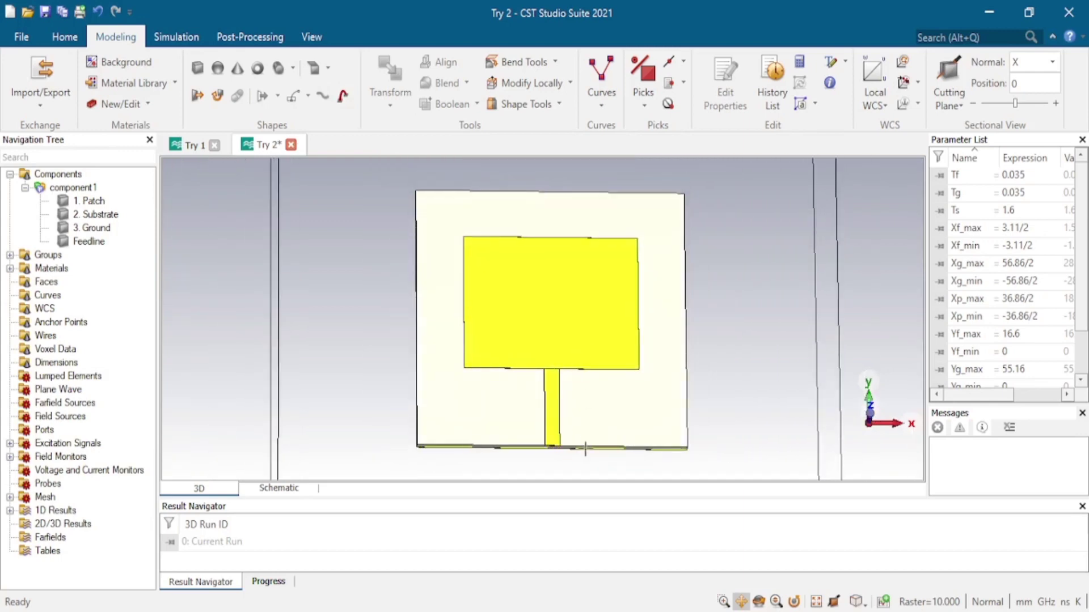
pyautogui.moveTo(567, 443); pyautogui.dragTo(569, 384)
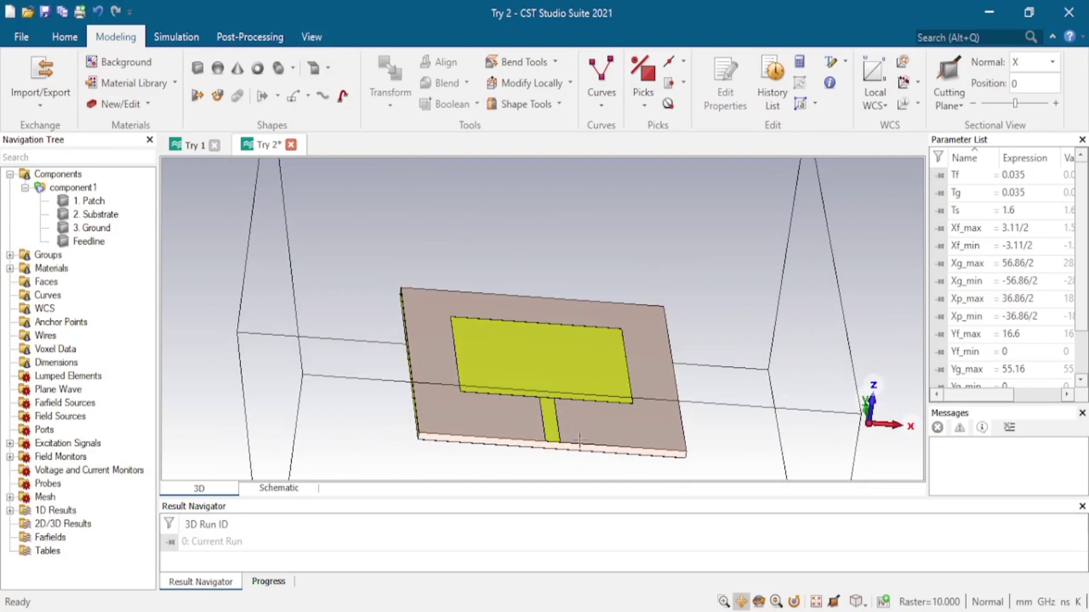
pyautogui.moveTo(579, 440); pyautogui.dragTo(577, 337)
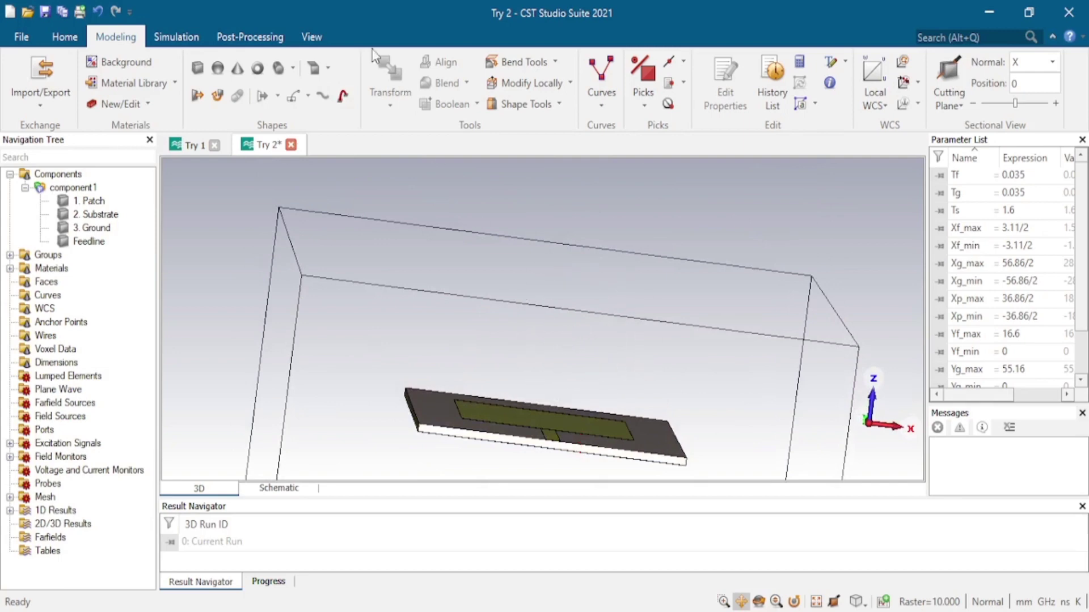
pyautogui.click(312, 37)
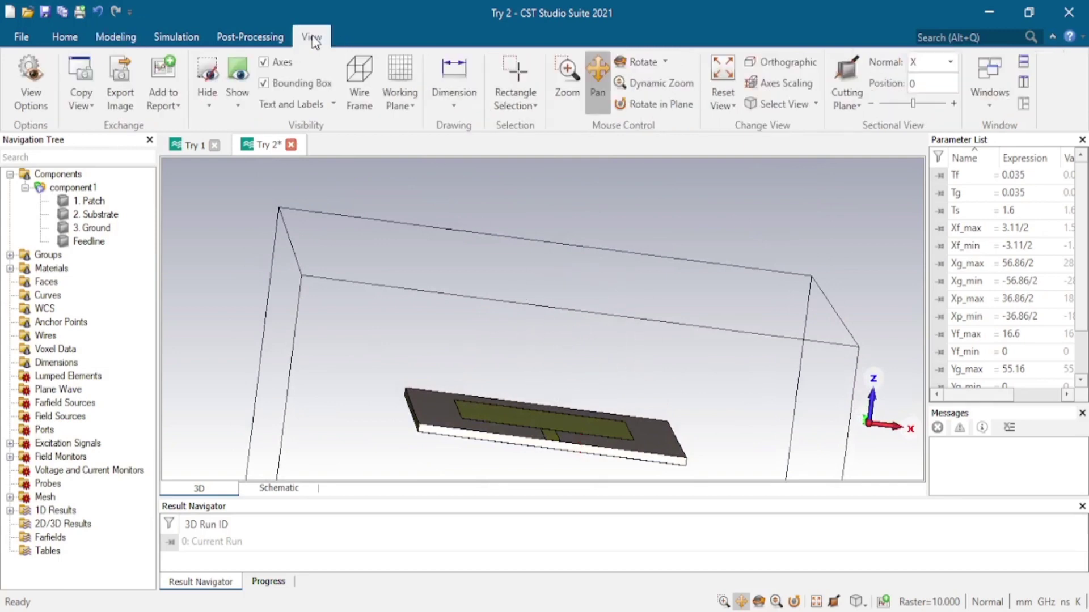
pyautogui.click(641, 62)
pyautogui.moveTo(594, 372); pyautogui.dragTo(627, 380)
pyautogui.click(599, 80)
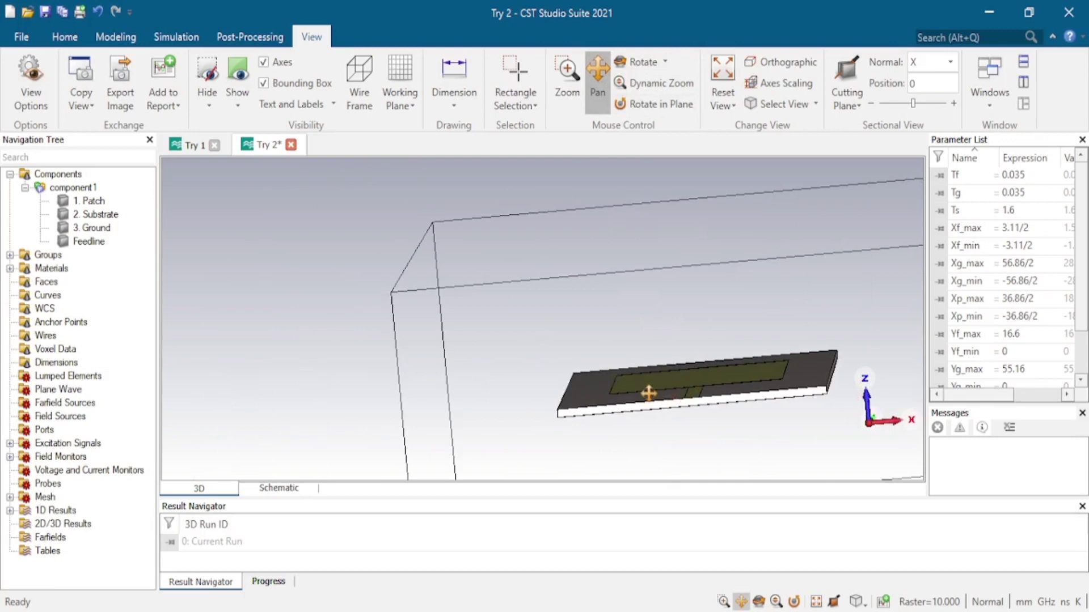
pyautogui.moveTo(723, 378); pyautogui.dragTo(708, 397)
pyautogui.scroll(6, 602, 386)
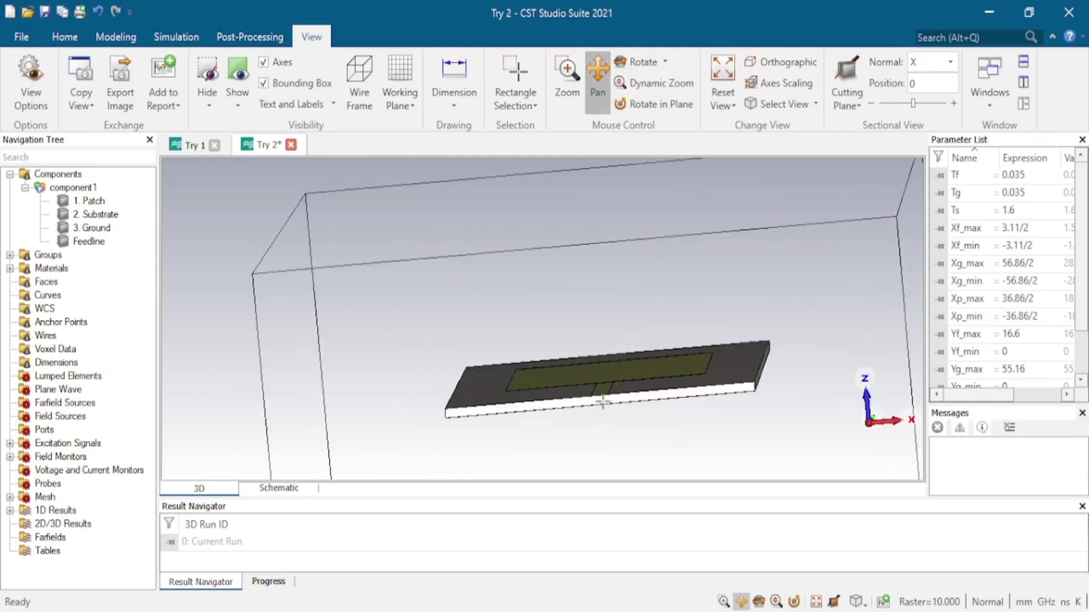
pyautogui.scroll(3, 603, 395)
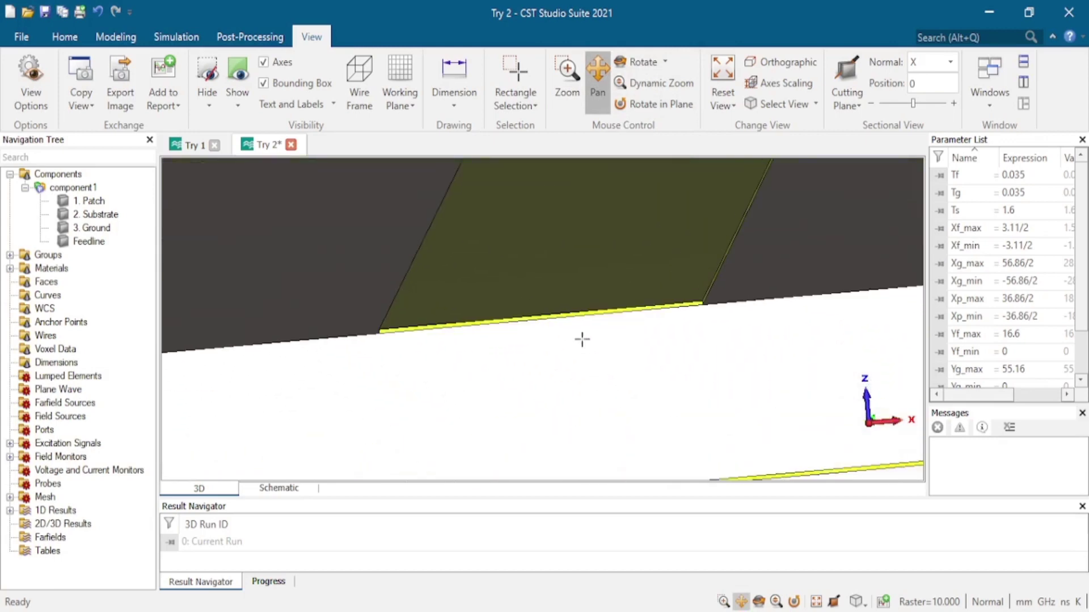
pyautogui.scroll(3, 584, 345)
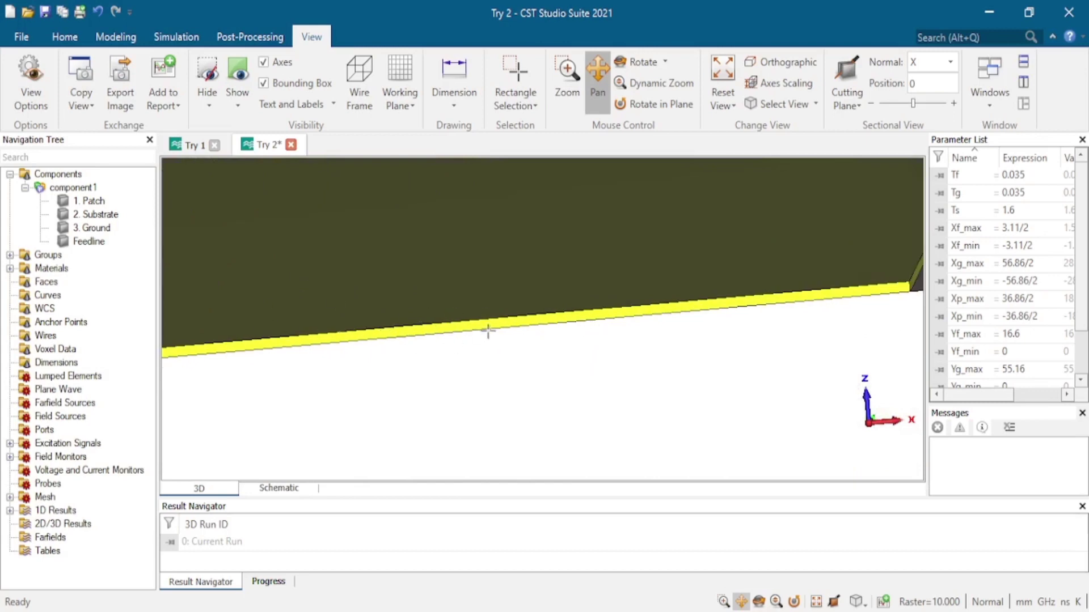
pyautogui.click(120, 41)
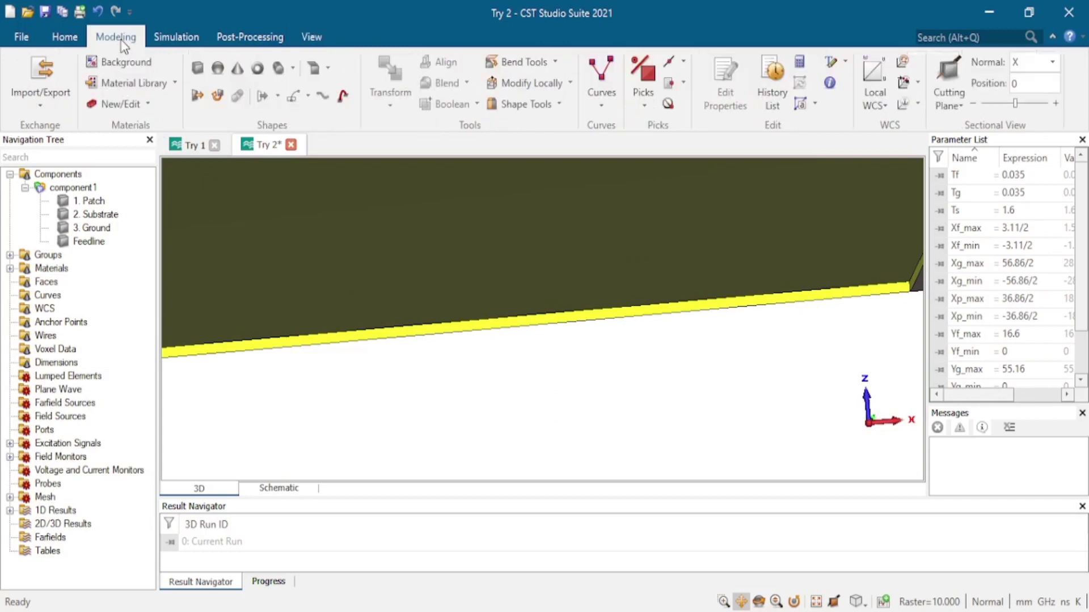
# - Pick the feedline's thin end face at the substrate's edge for the port
pyautogui.click(643, 108)
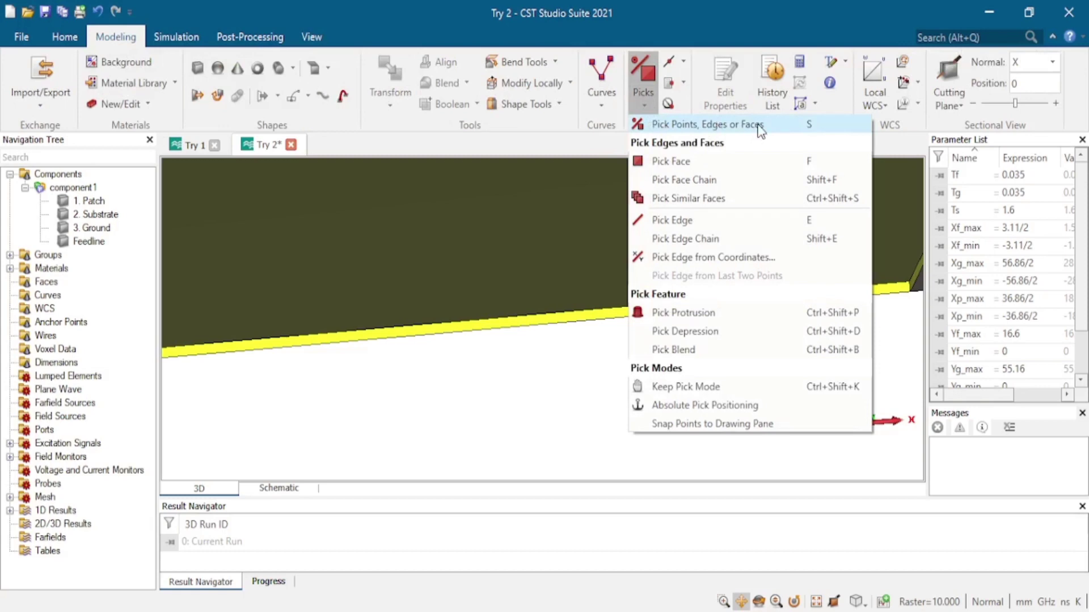
pyautogui.click(730, 130)
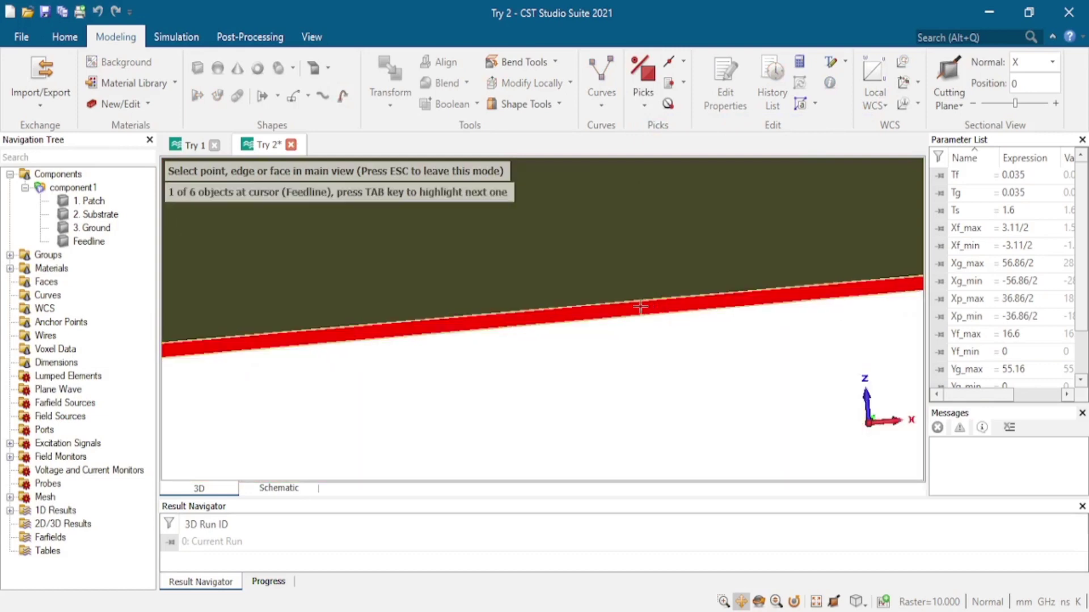
pyautogui.scroll(2, 616, 309)
pyautogui.scroll(1, 616, 310)
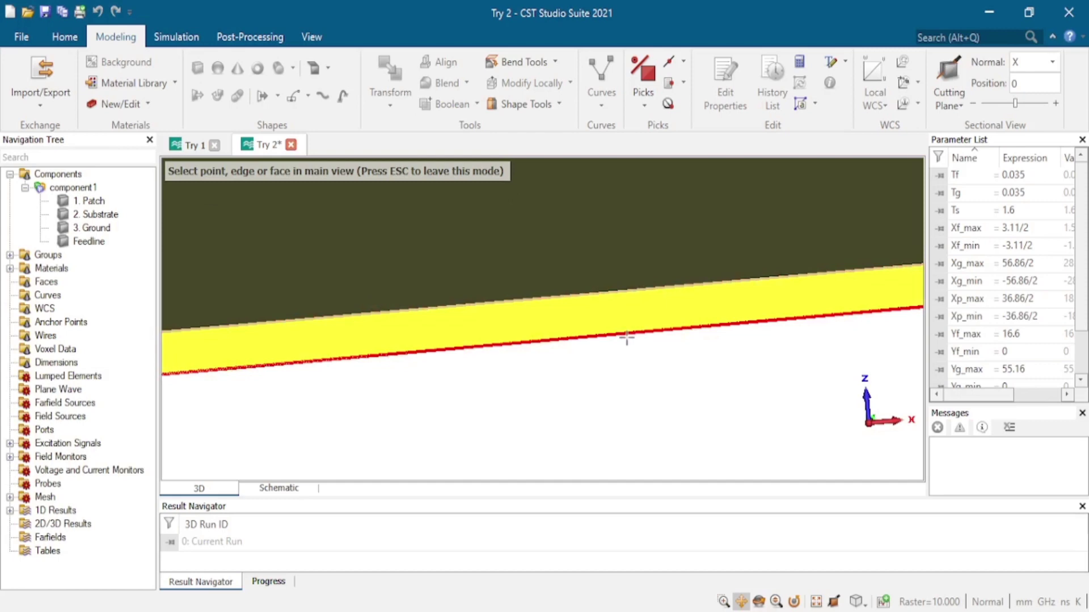
pyautogui.click(556, 323)
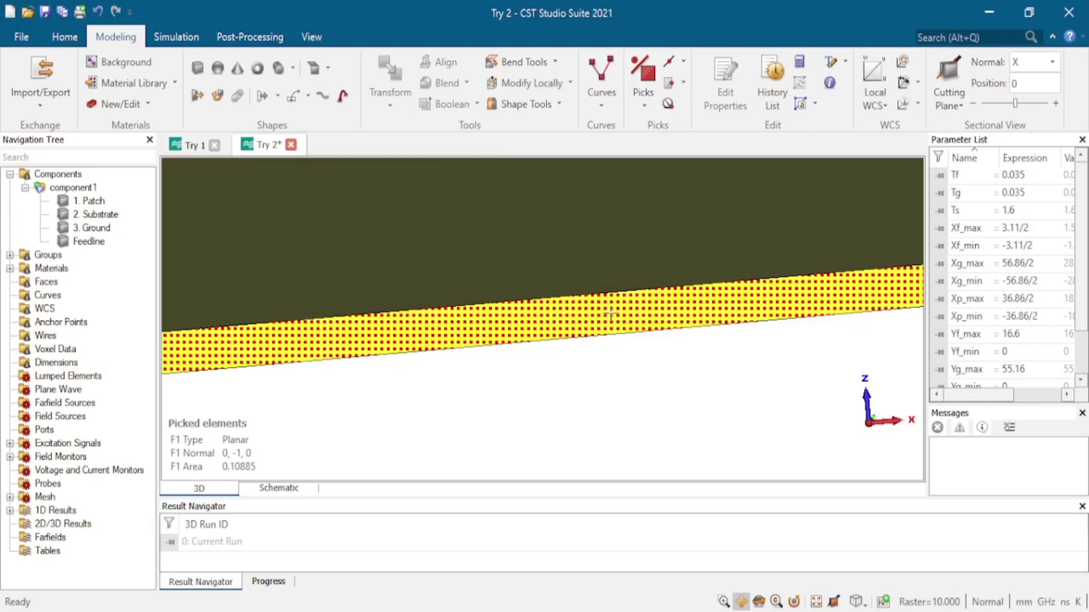
pyautogui.scroll(-5, 591, 322)
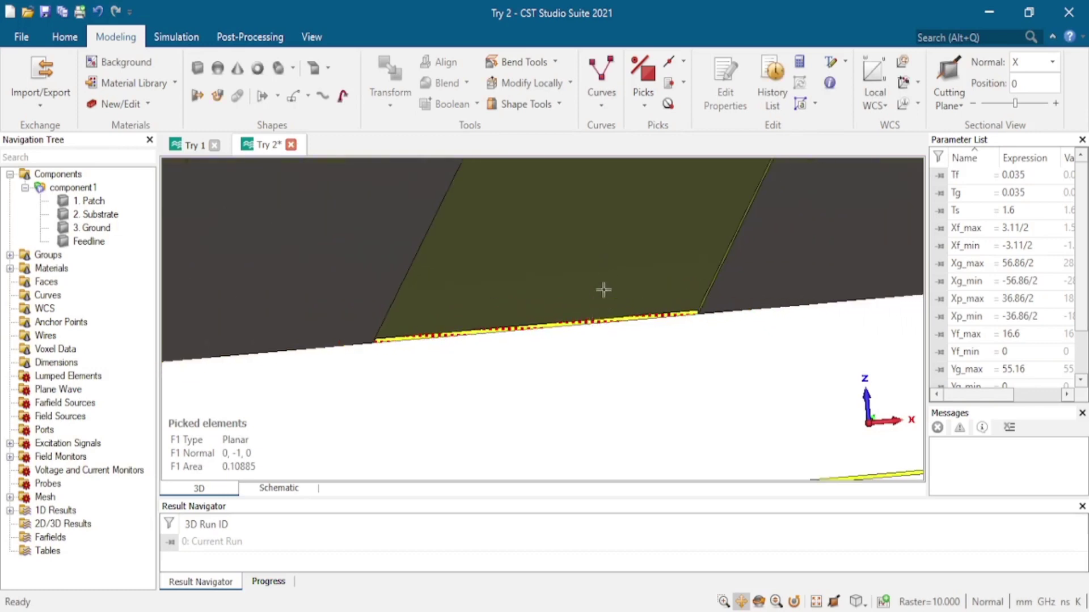
pyautogui.scroll(4, 590, 321)
pyautogui.scroll(3, 589, 321)
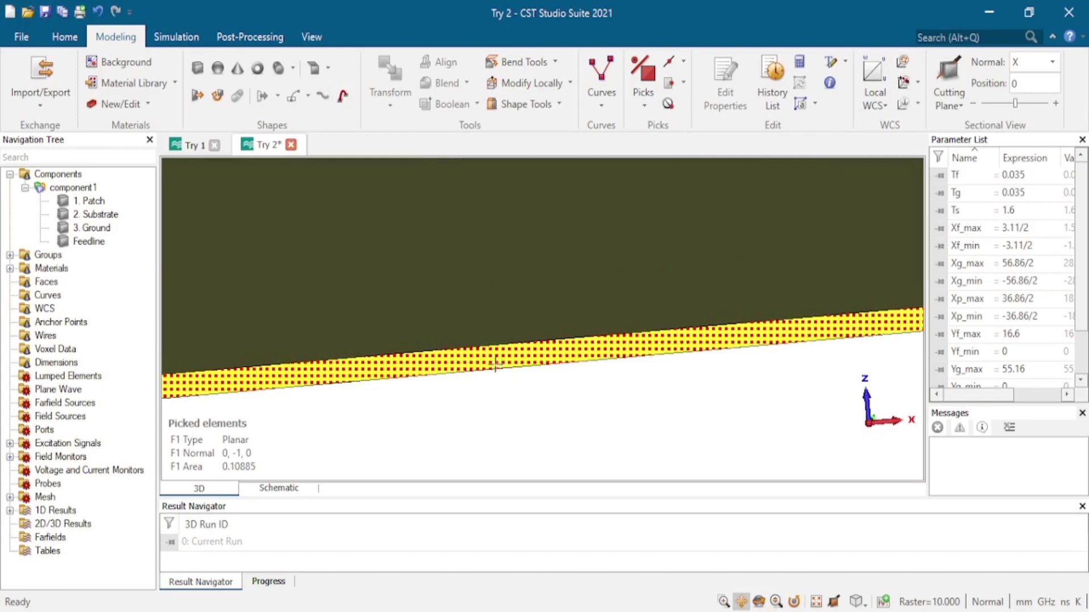
# - Calculate the microstrip port extension coefficient with the solver ports macro and construct the waveguide port from the picked feedline face
pyautogui.click(65, 36)
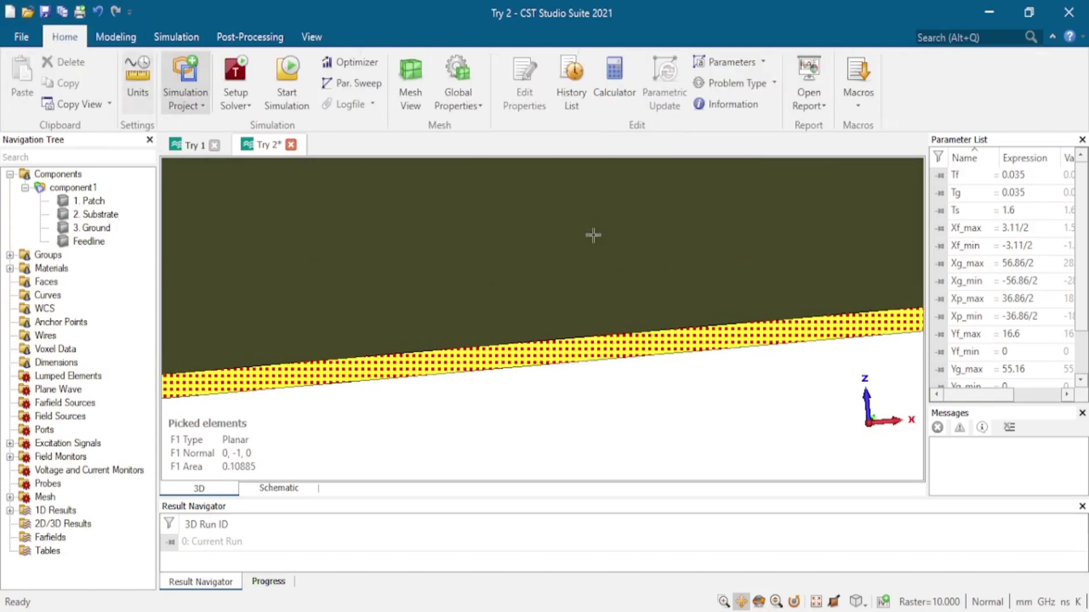
pyautogui.click(858, 107)
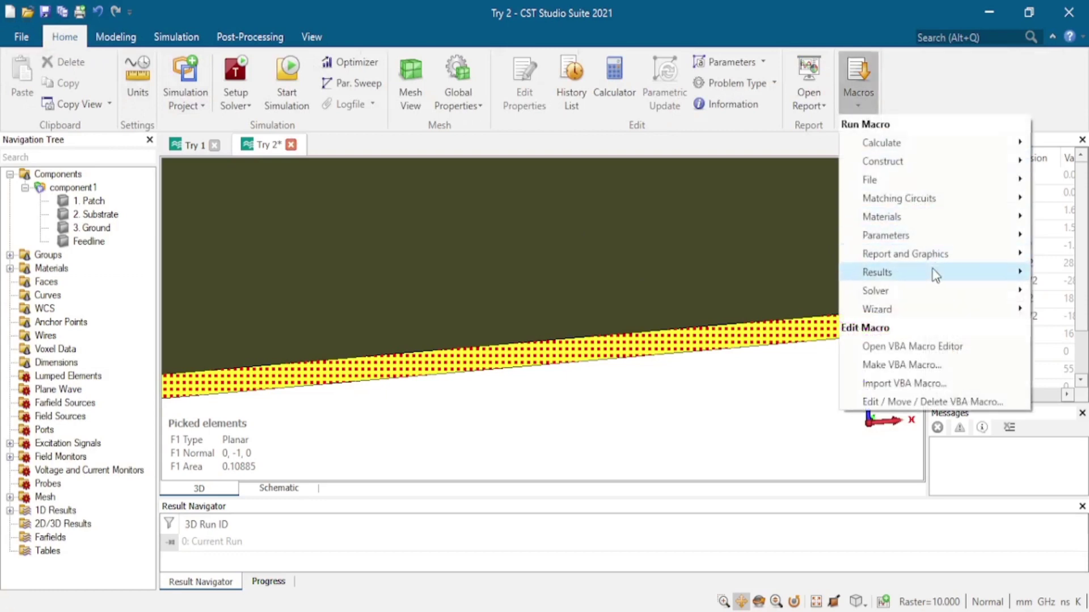
pyautogui.moveTo(935, 290)
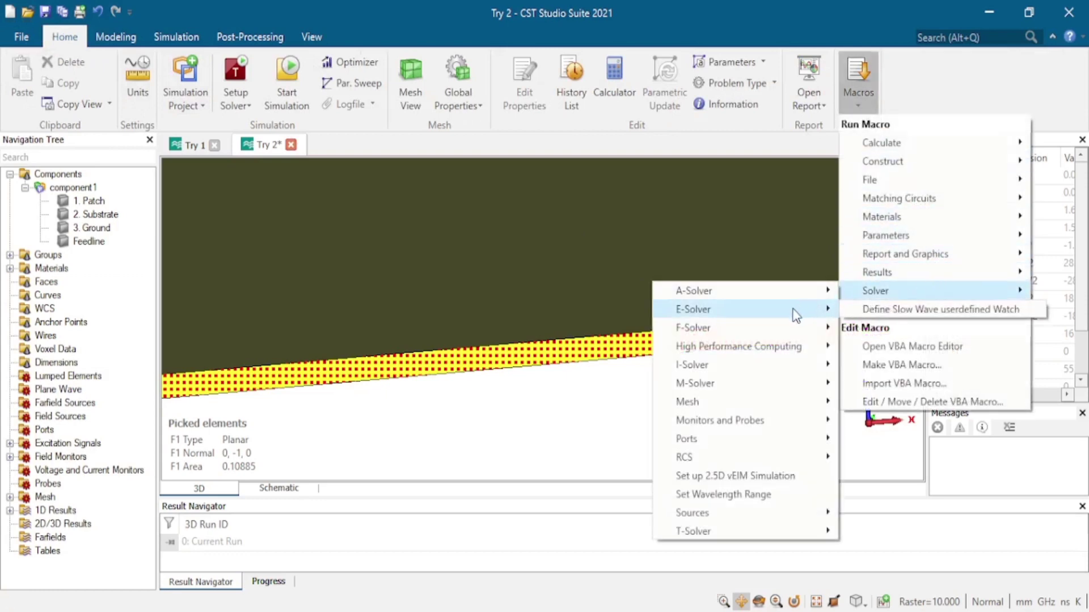
pyautogui.moveTo(750, 444)
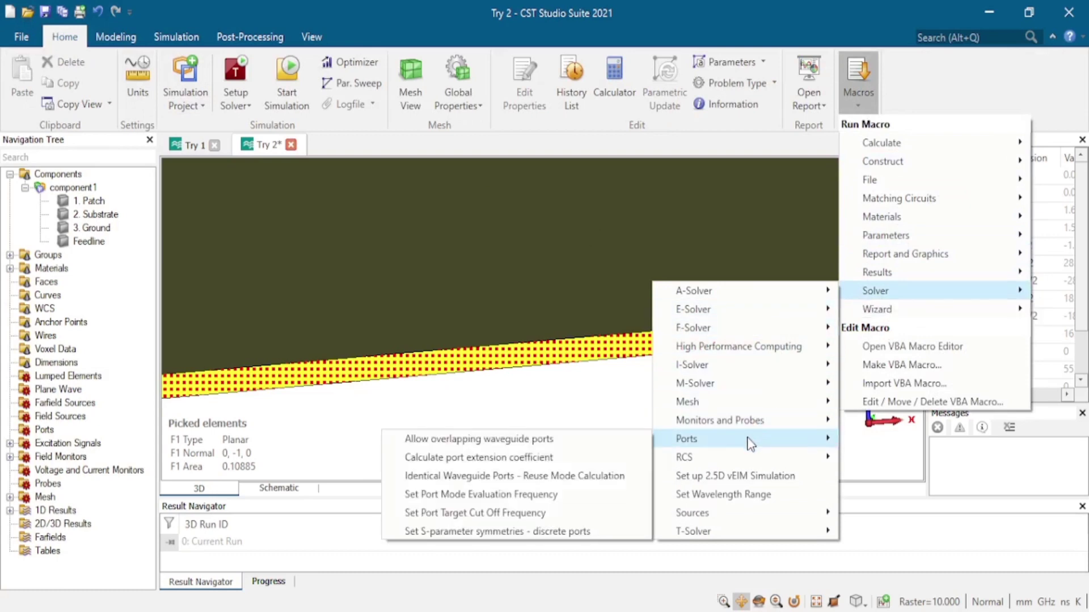
pyautogui.click(606, 462)
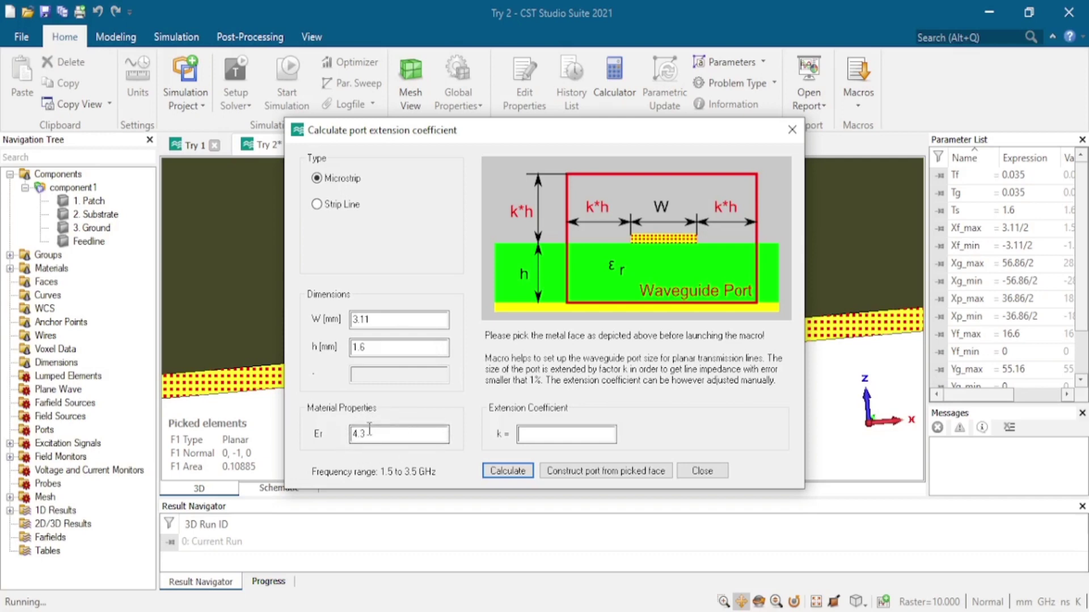
pyautogui.click(527, 472)
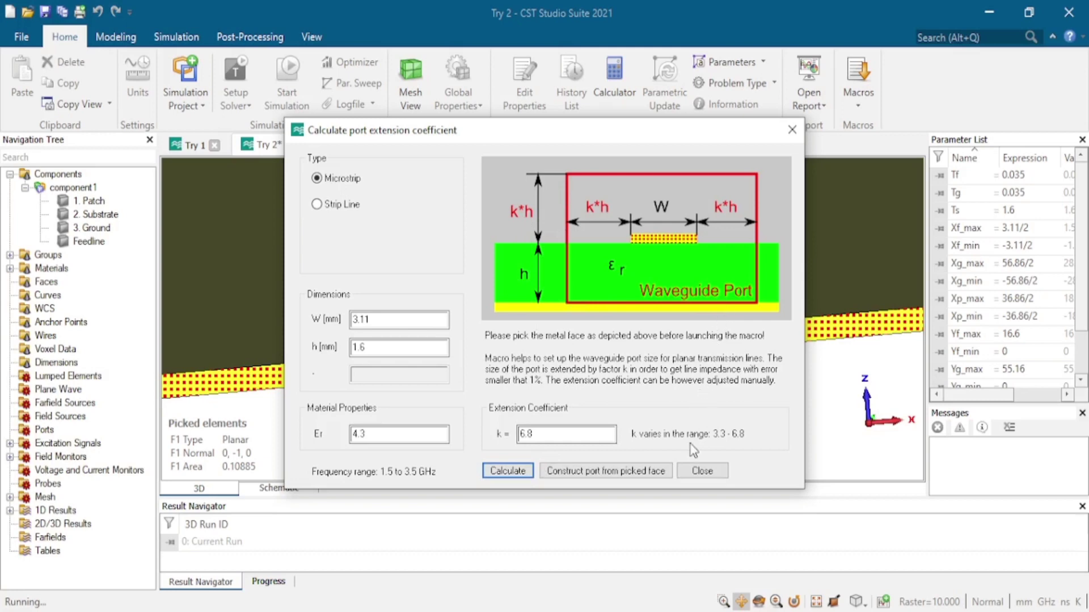
pyautogui.click(664, 478)
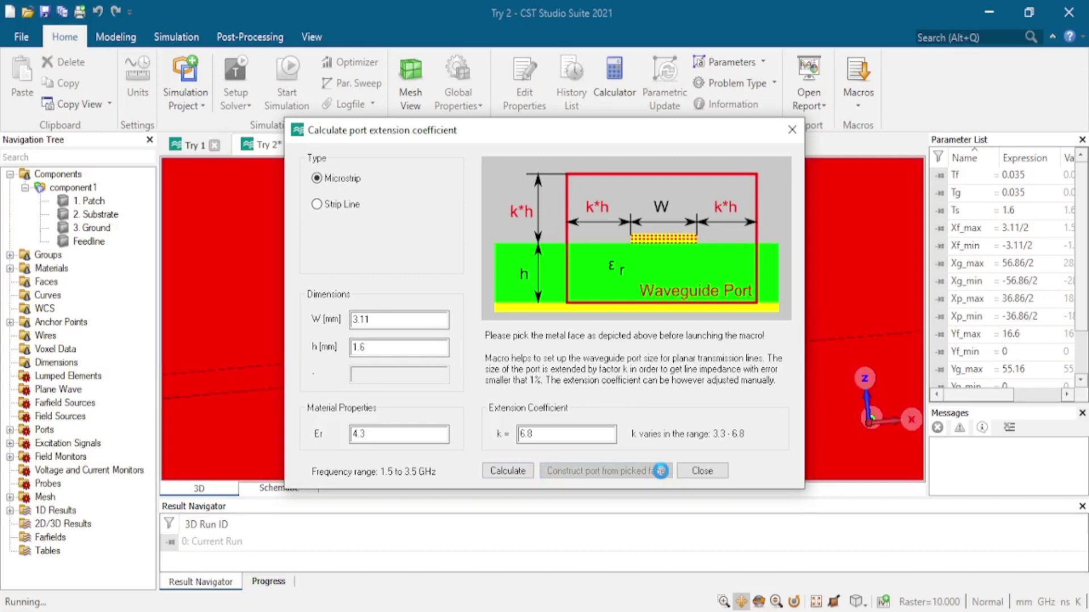
pyautogui.click(702, 471)
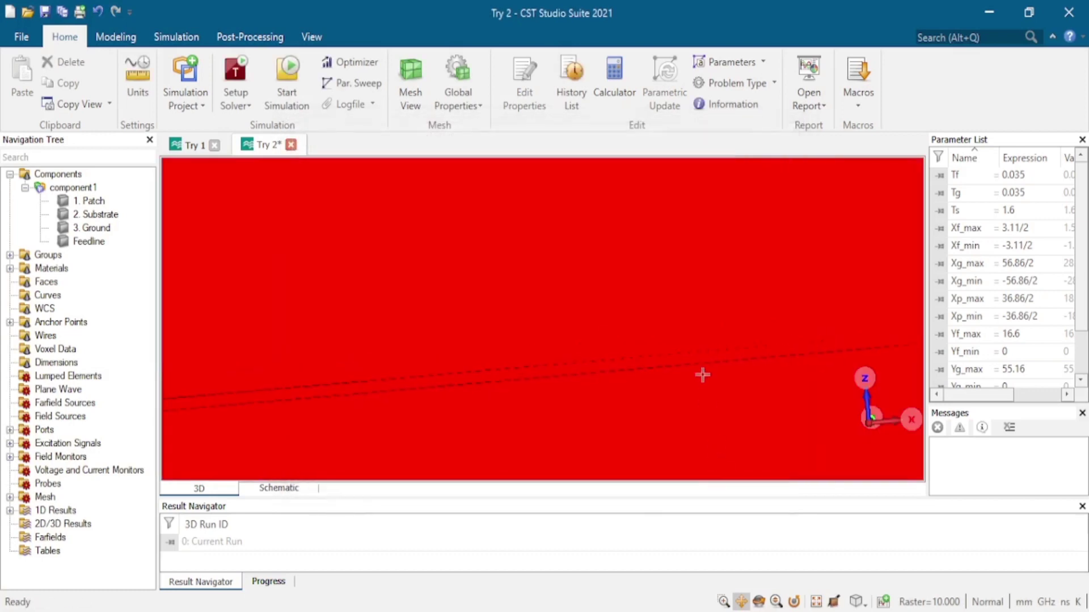
# - Inspect the waveguide port on the antenna in 3D and review the position settings of port1
pyautogui.scroll(-10, 705, 372)
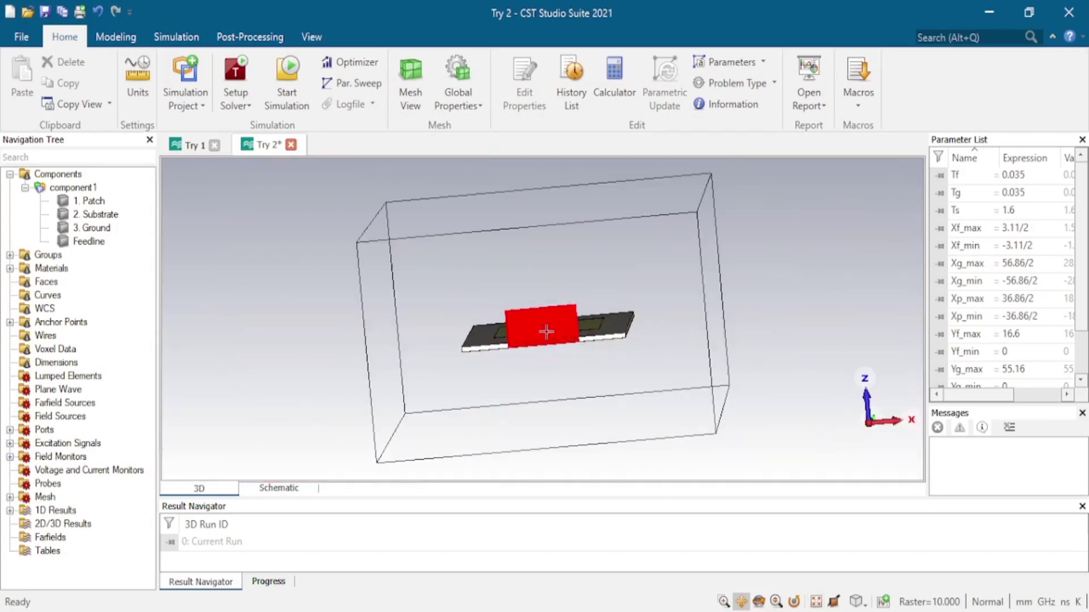
pyautogui.scroll(3, 546, 332)
pyautogui.moveTo(546, 332); pyautogui.dragTo(632, 326)
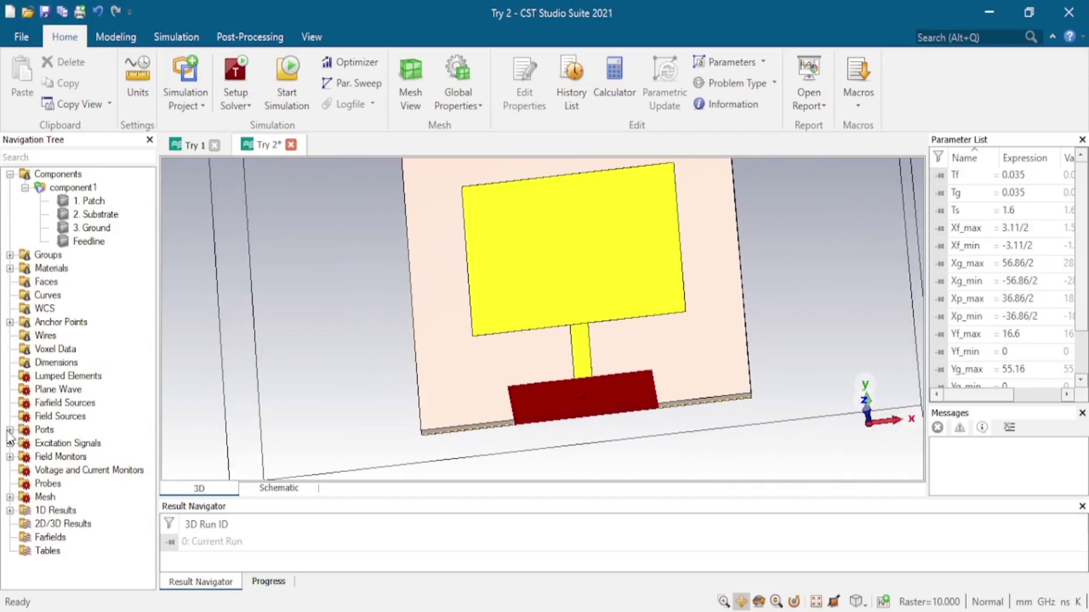
pyautogui.click(10, 429)
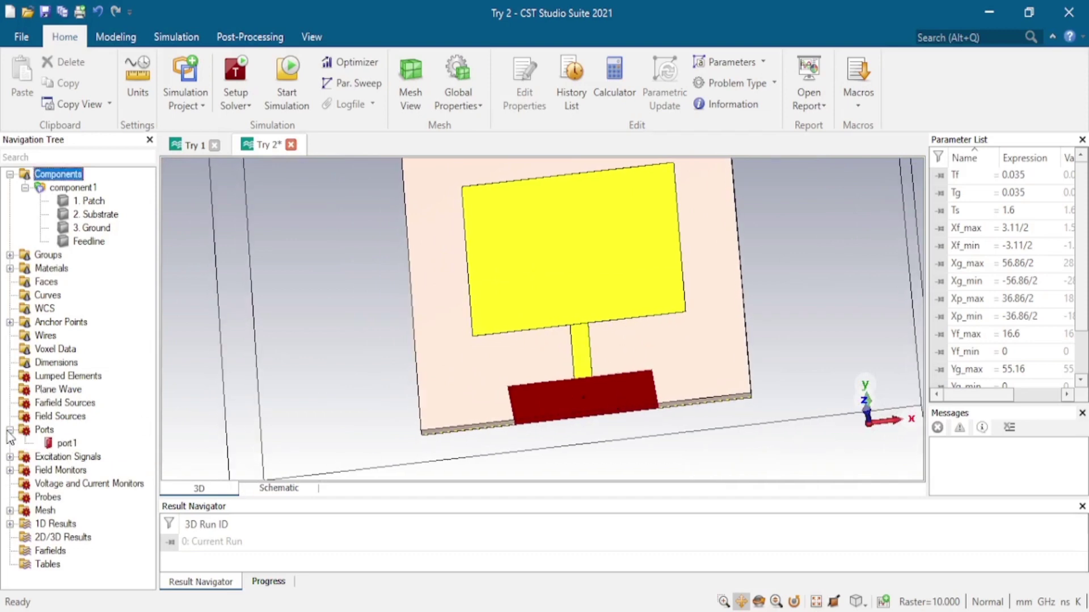
pyautogui.click(66, 443)
pyautogui.doubleClick(64, 444)
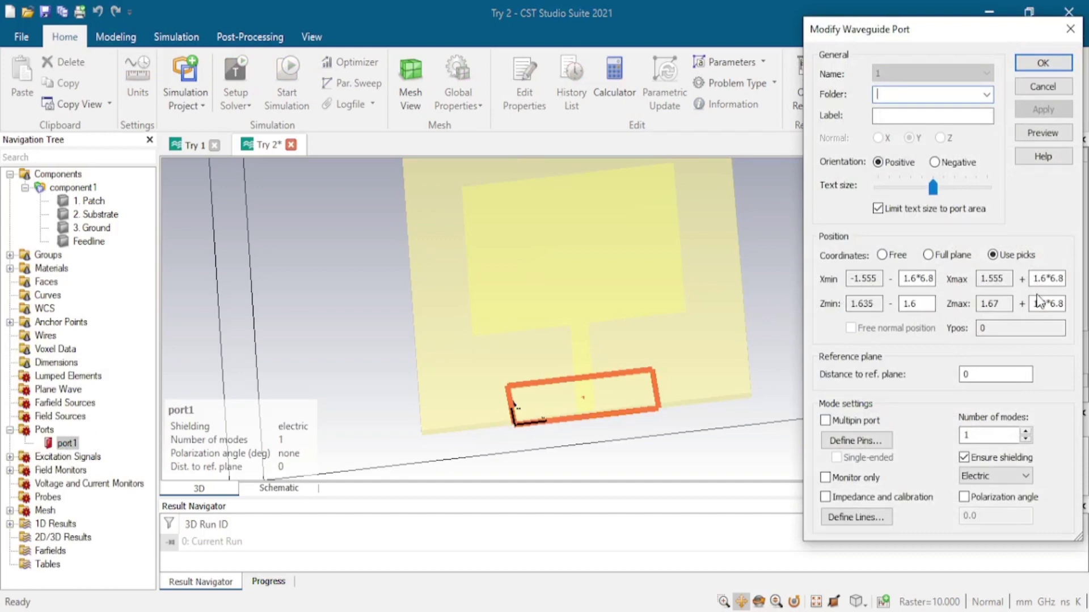
pyautogui.click(1047, 65)
pyautogui.click(69, 176)
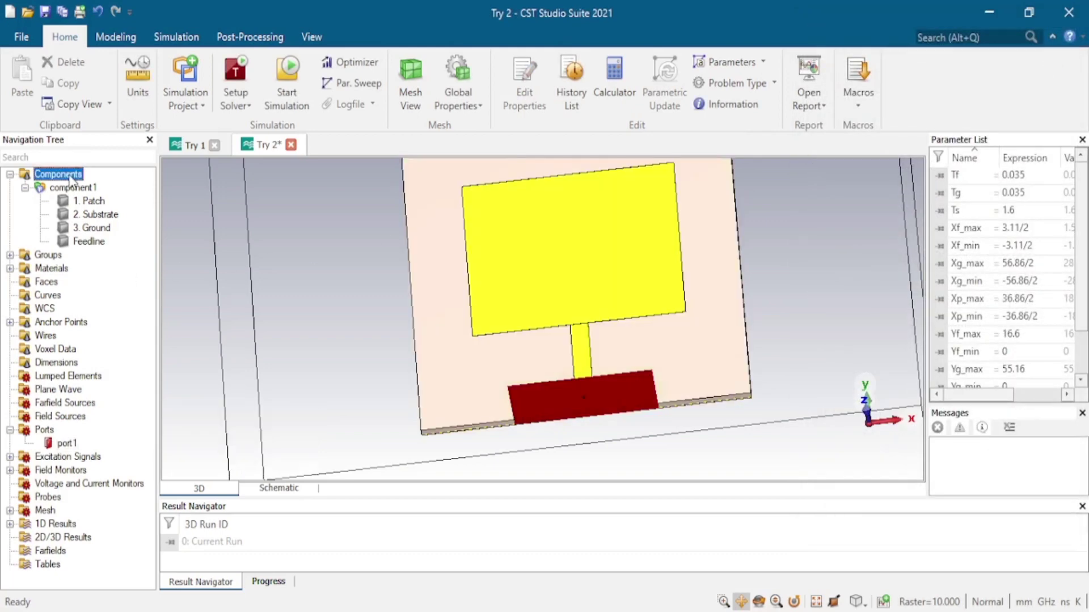
pyautogui.keyDown('ctrl'); pyautogui.moveTo(558, 236); pyautogui.dragTo(557, 339); pyautogui.keyUp('ctrl')
pyautogui.scroll(-3, 569, 304)
pyautogui.keyDown('shift'); pyautogui.moveTo(667, 282); pyautogui.dragTo(677, 297); pyautogui.keyUp('shift')
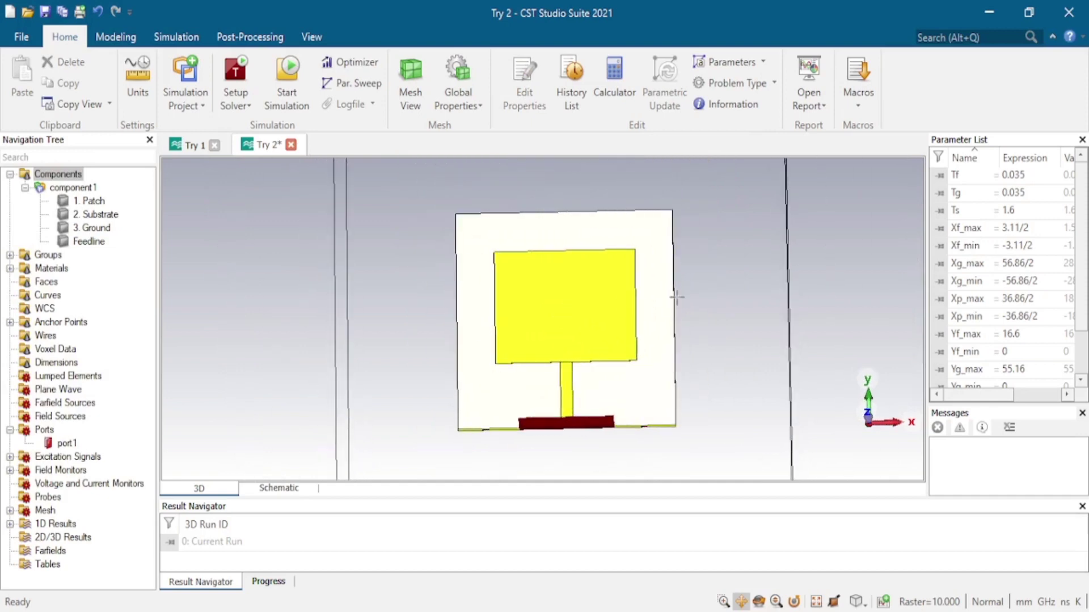
# - Set the time domain solver accuracy to -30 dB, start the simulation and show its progress
pyautogui.click(245, 84)
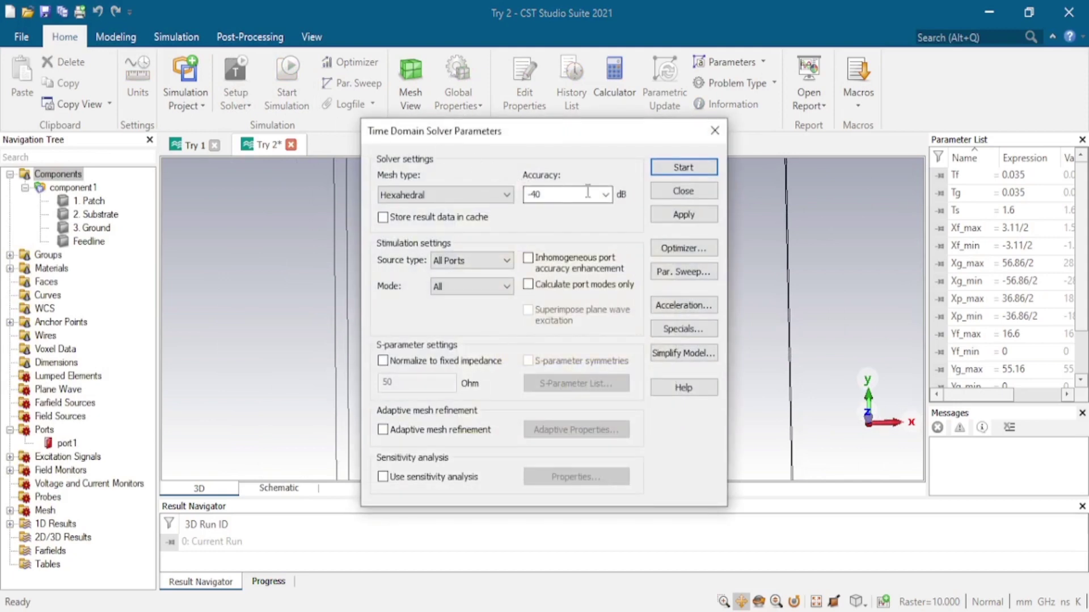
pyautogui.click(605, 195)
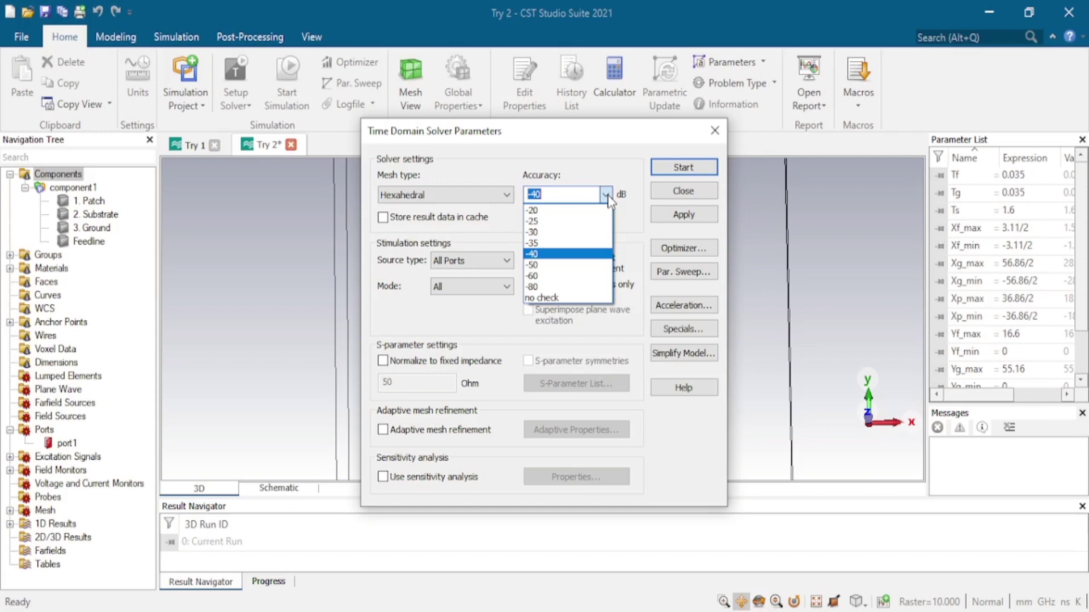
pyautogui.click(591, 232)
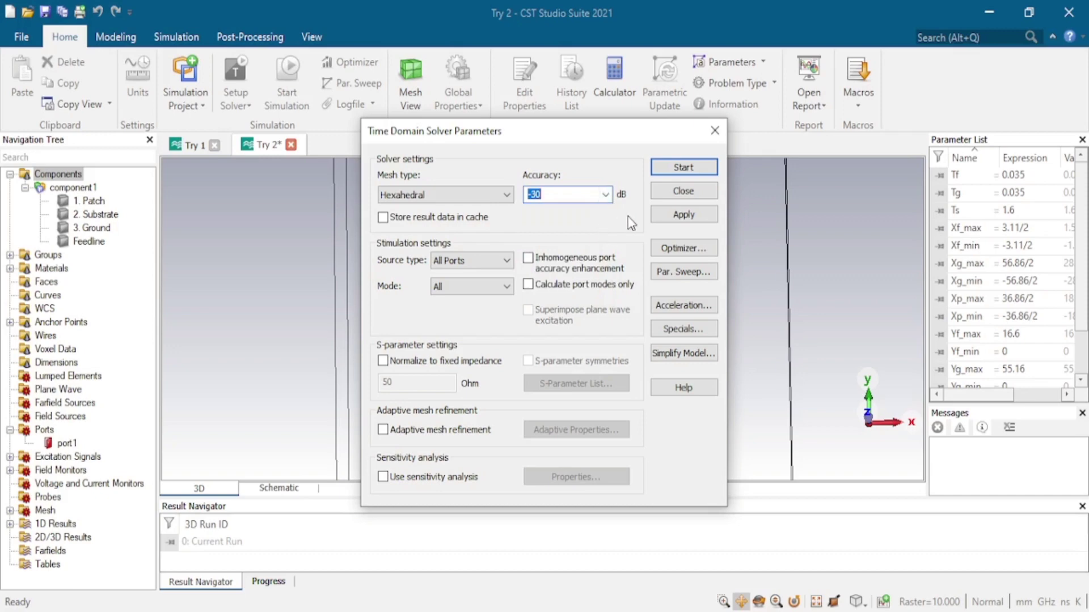
pyautogui.click(697, 168)
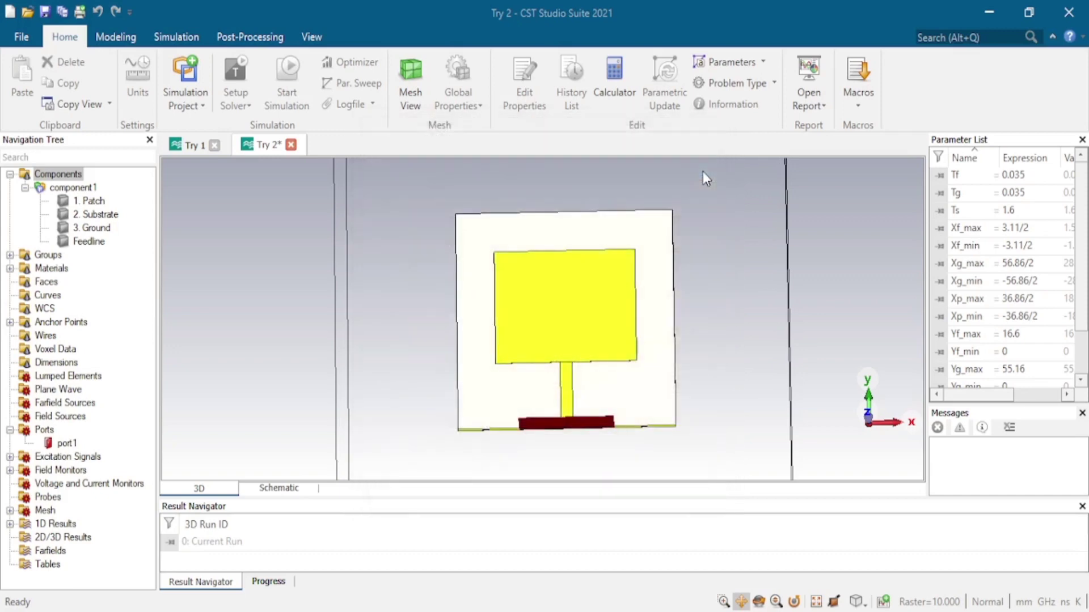
pyautogui.click(269, 582)
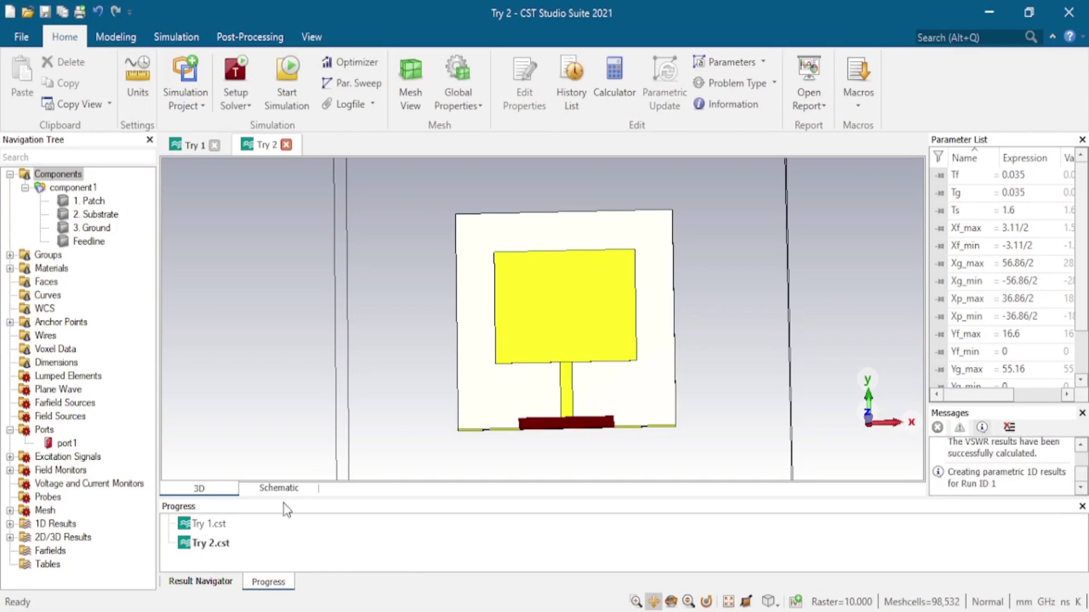
# - Plot the S-parameters from the 1D results and place a curve marker at the minimum of the S1,1 curve
pyautogui.click(10, 524)
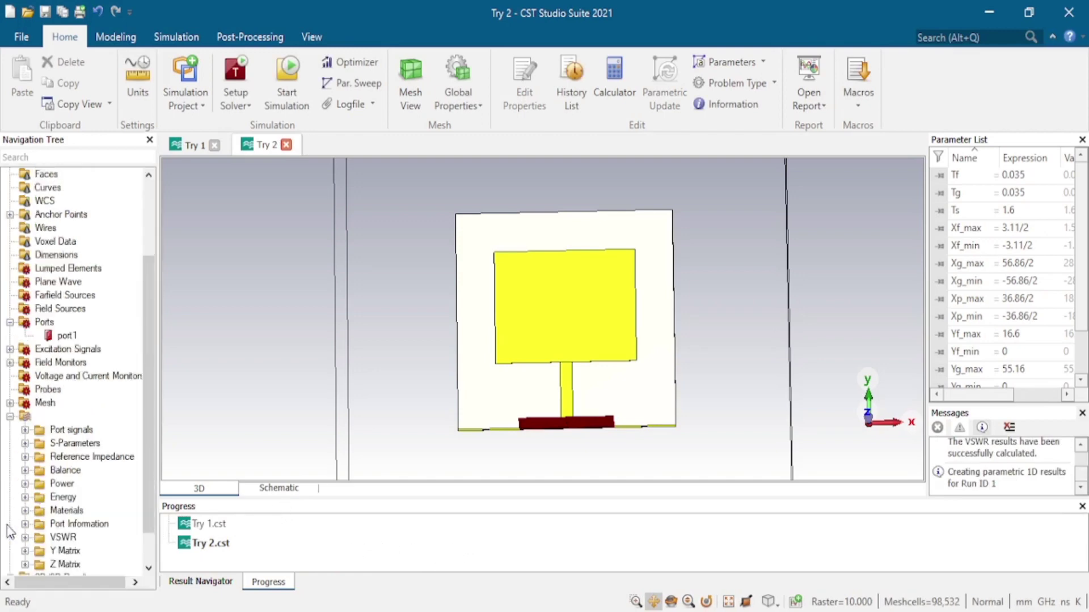
pyautogui.click(84, 444)
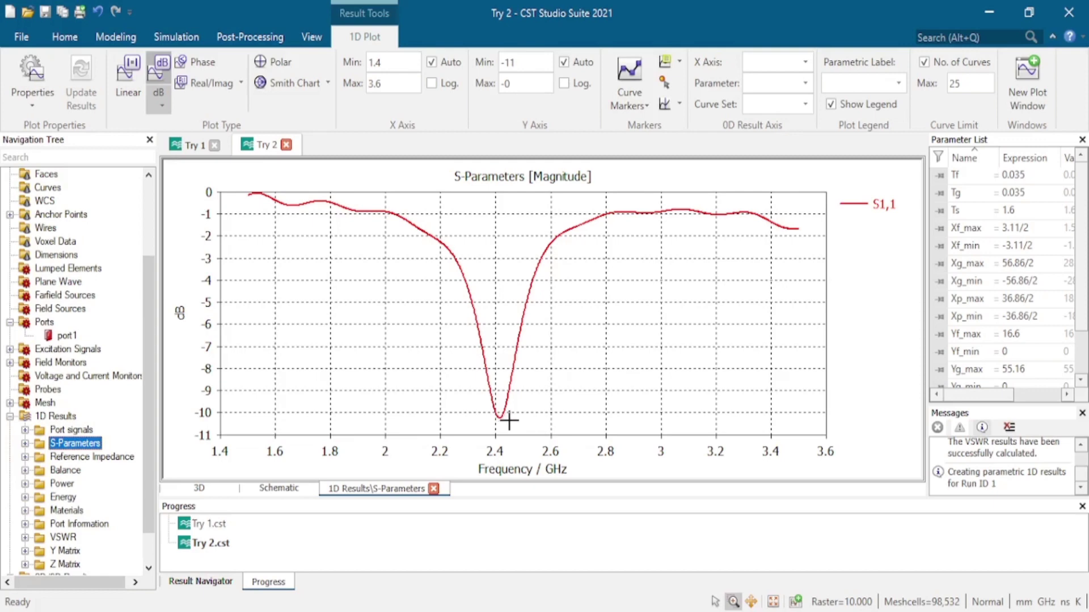
pyautogui.click(650, 107)
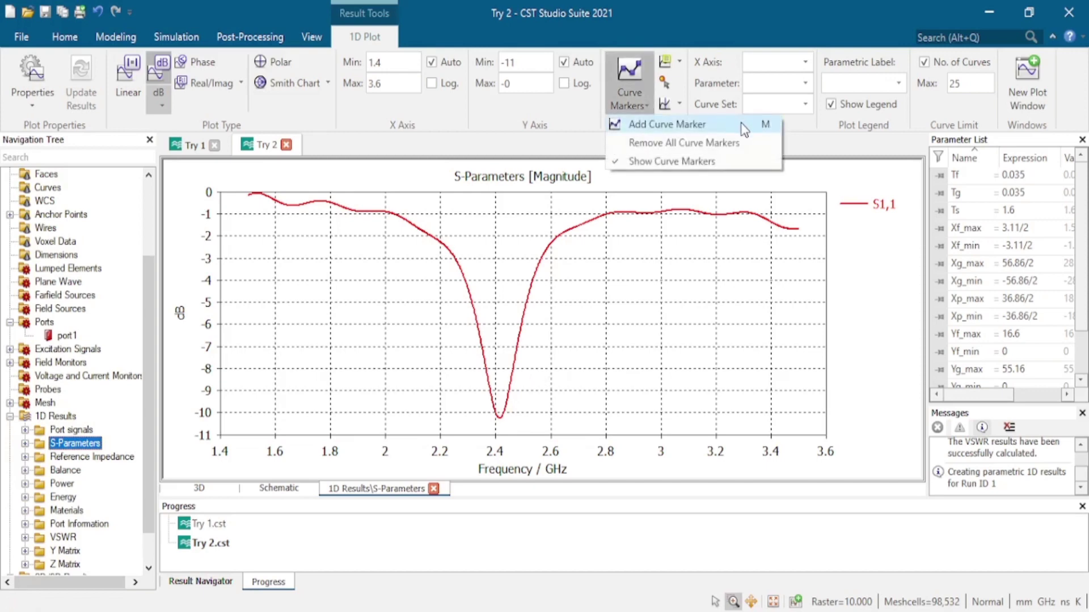
pyautogui.click(667, 124)
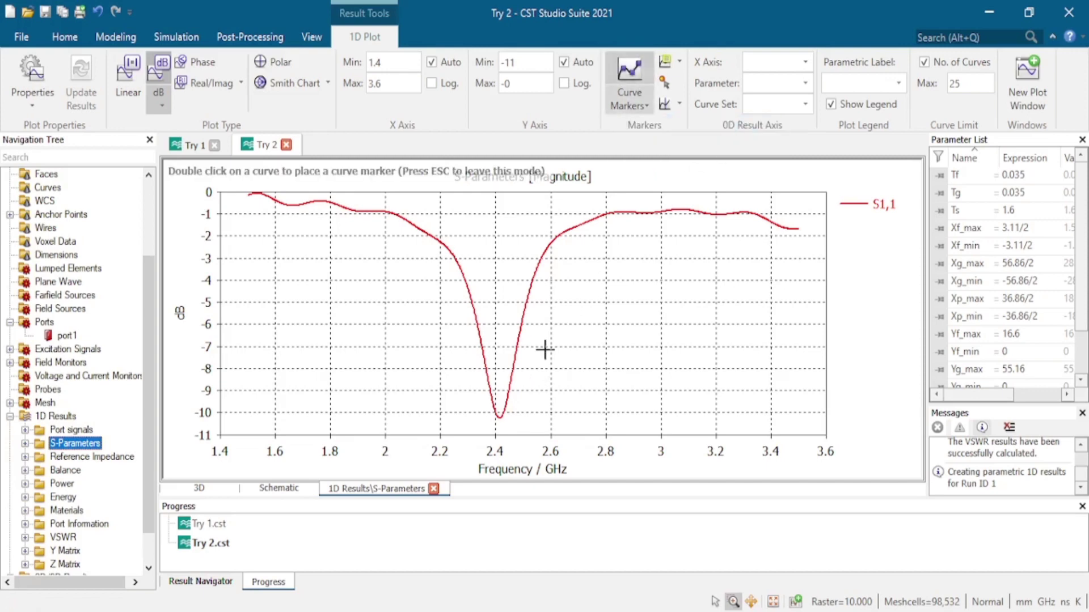
pyautogui.doubleClick(500, 418)
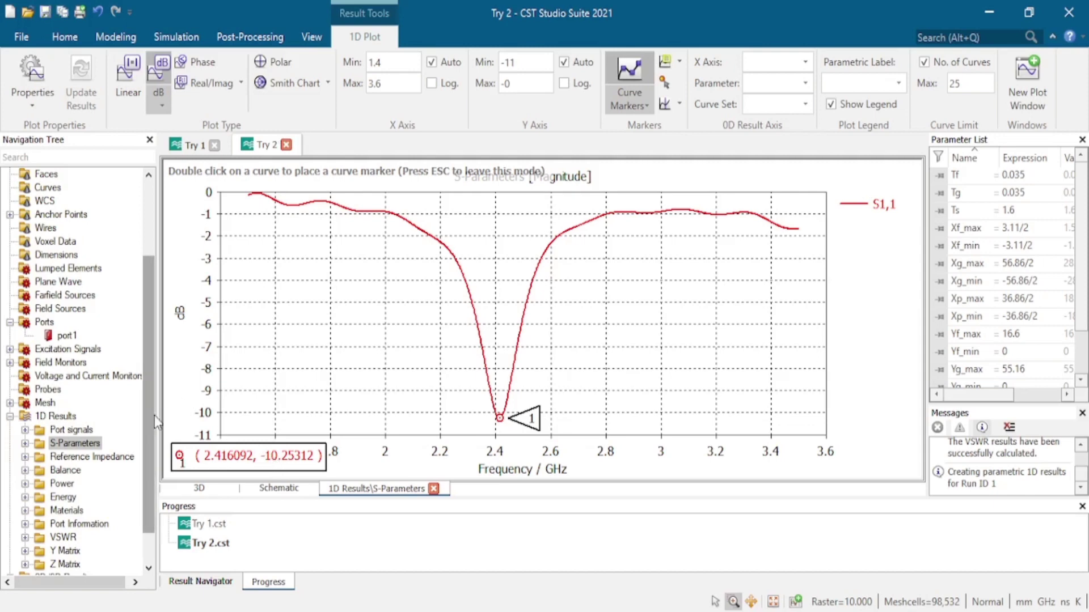
# - Display the port mode e-field e1 of Port1 from the 2D/3D results and read its mode information
pyautogui.scroll(-1, 157, 427)
pyautogui.scroll(-2, 157, 426)
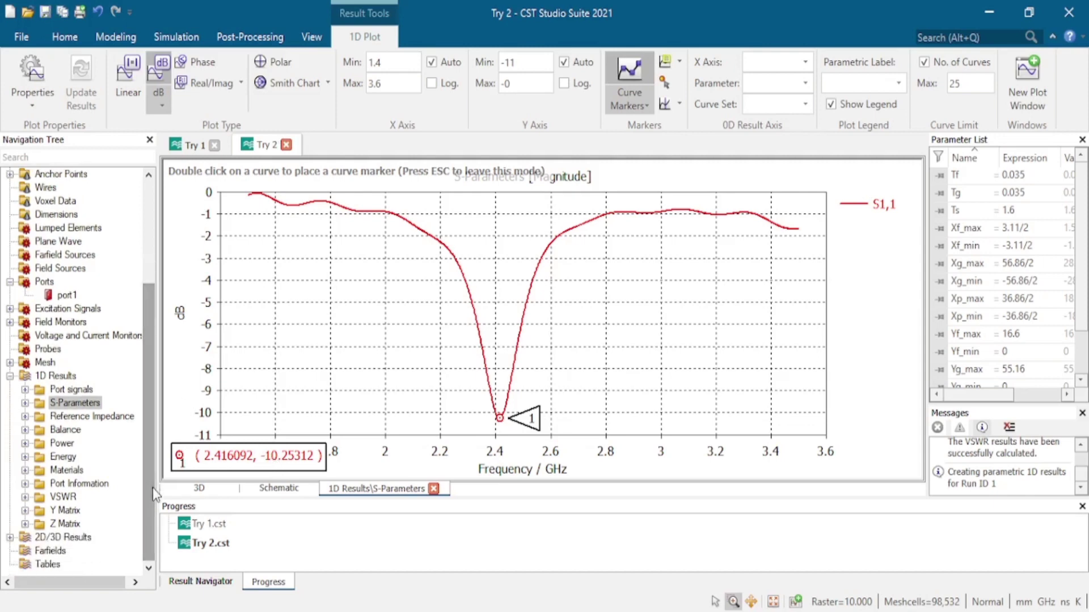
pyautogui.click(11, 537)
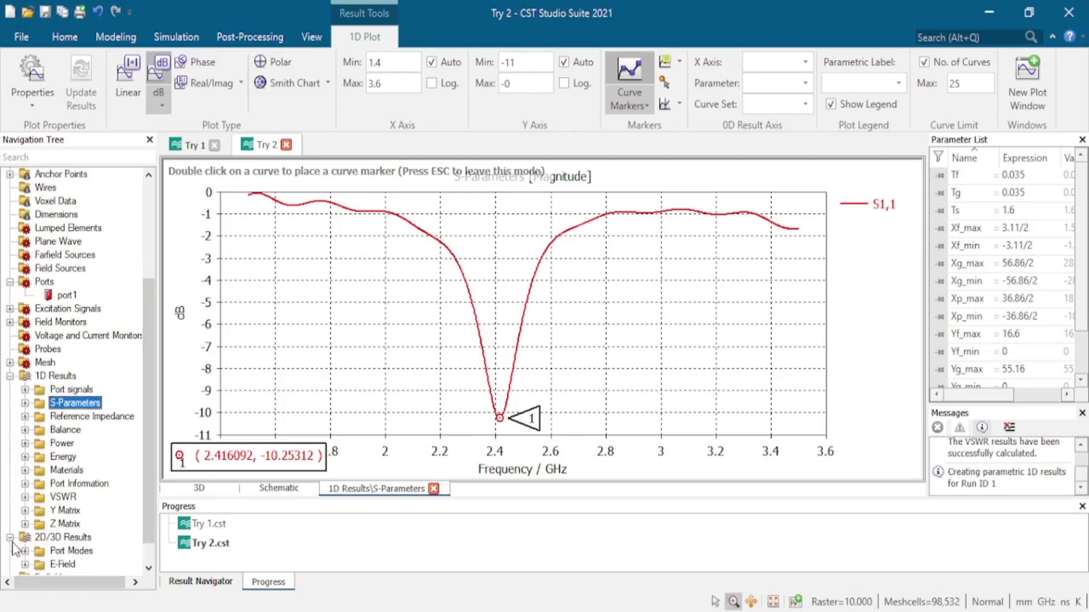
pyautogui.moveTo(148, 523); pyautogui.dragTo(148, 563)
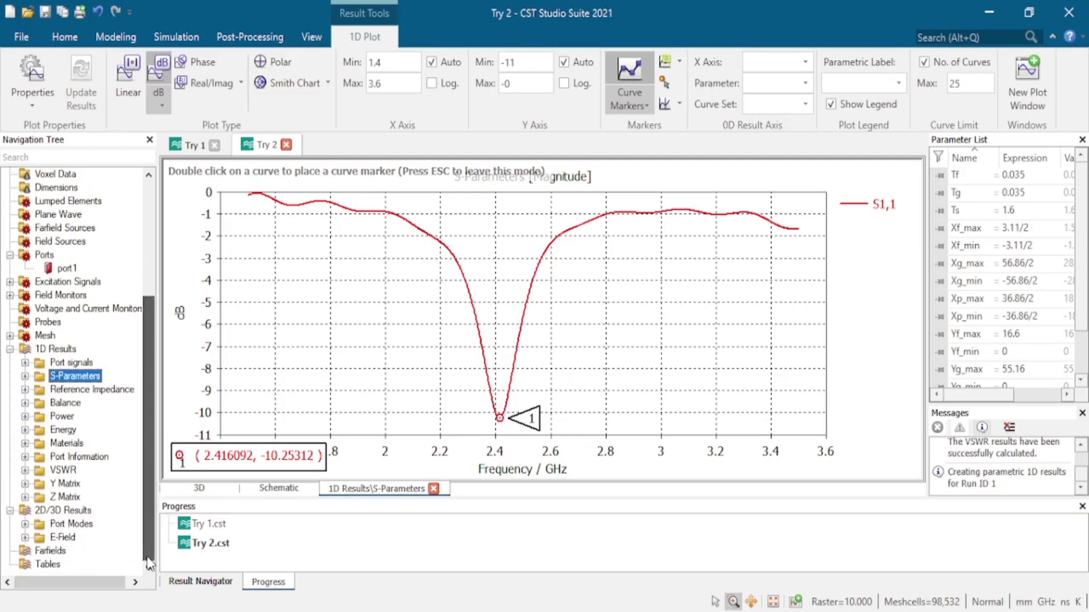
pyautogui.click(25, 524)
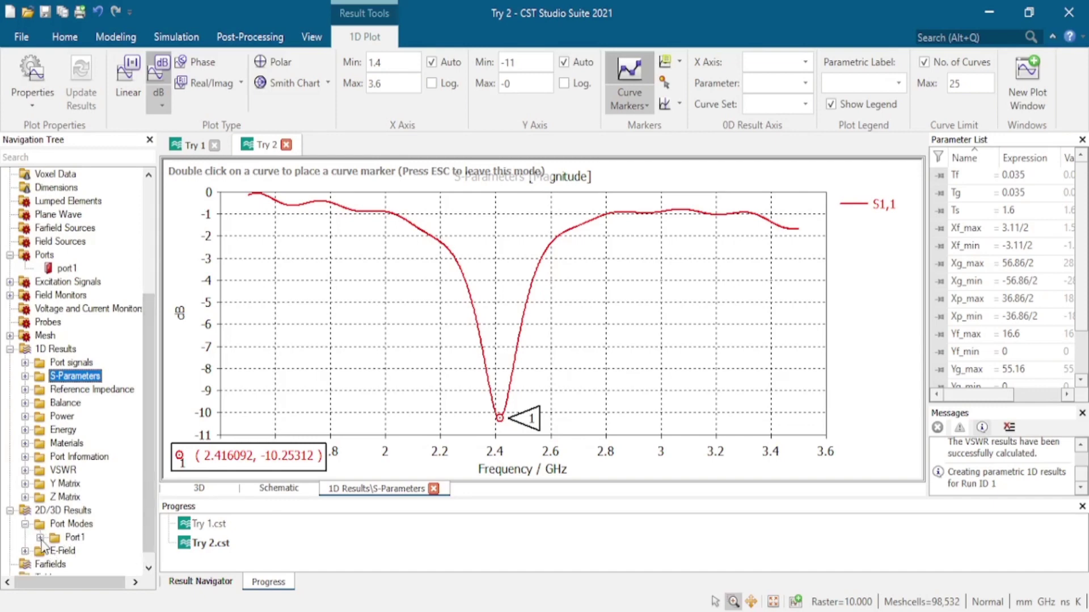
pyautogui.click(40, 538)
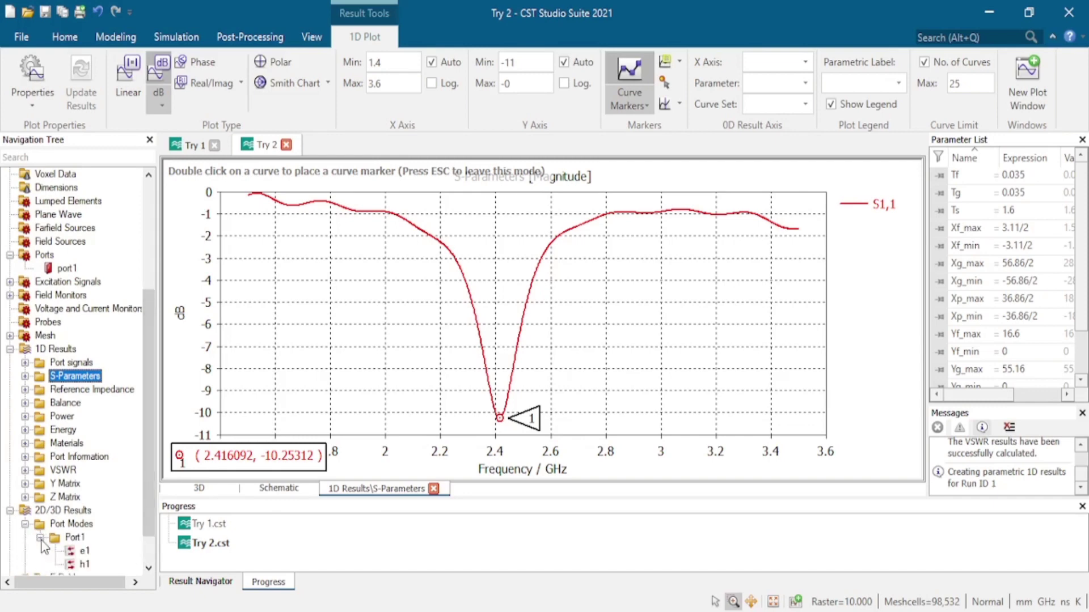
pyautogui.click(85, 551)
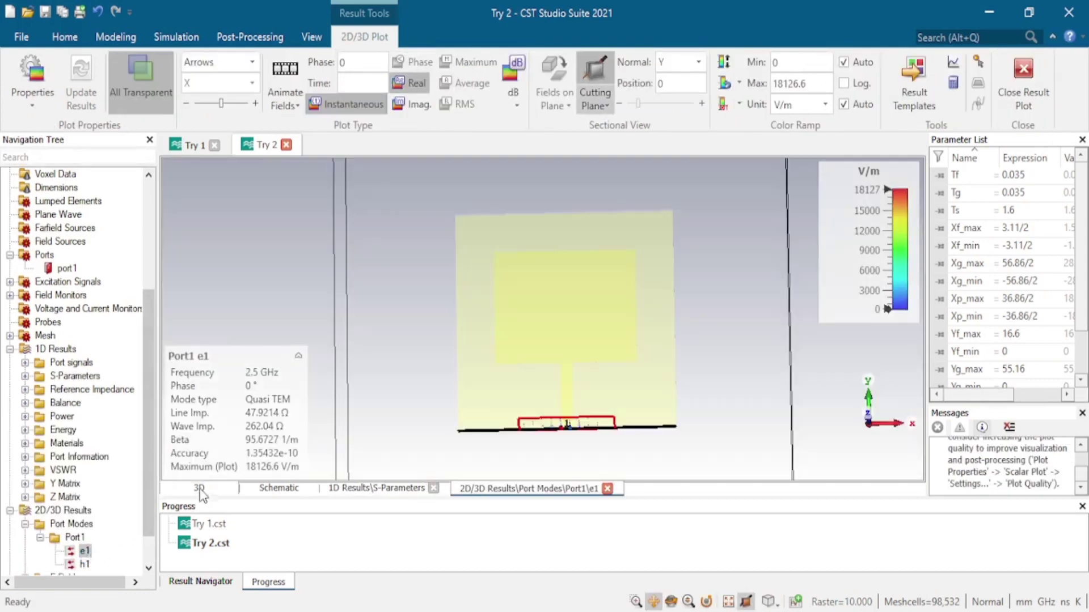
pyautogui.moveTo(217, 466)
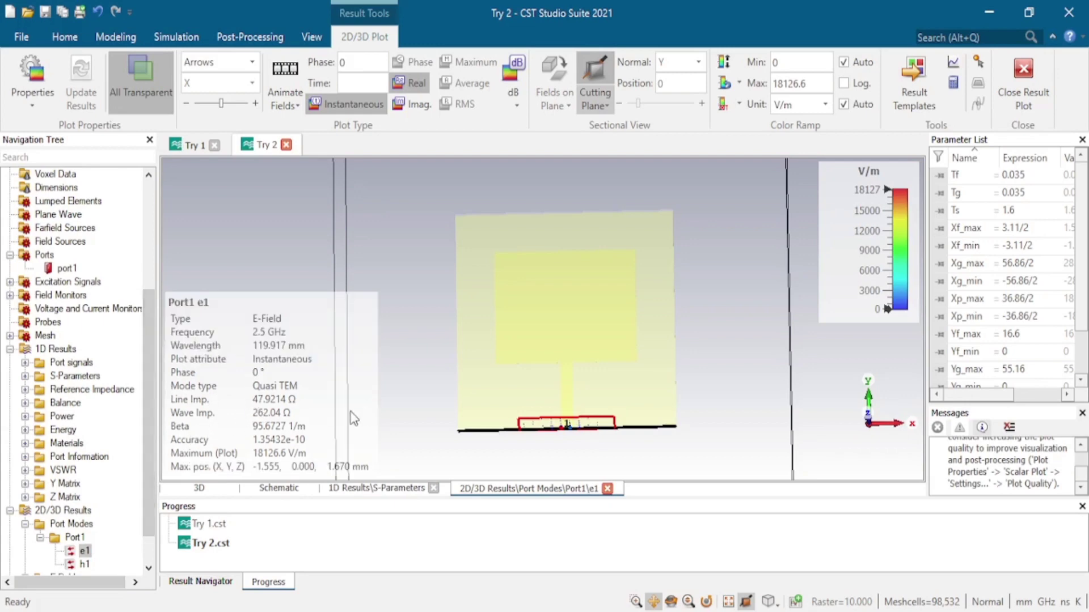
pyautogui.scroll(-1, 147, 487)
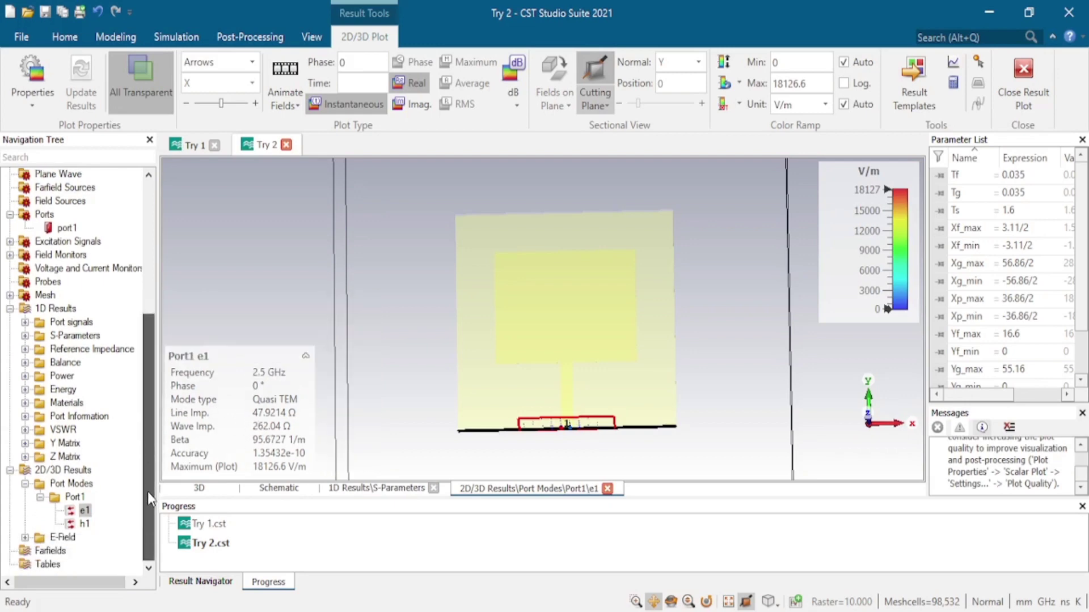
# - Review the S-parameter plot once more and return to the 3D view of the antenna components
pyautogui.click(95, 336)
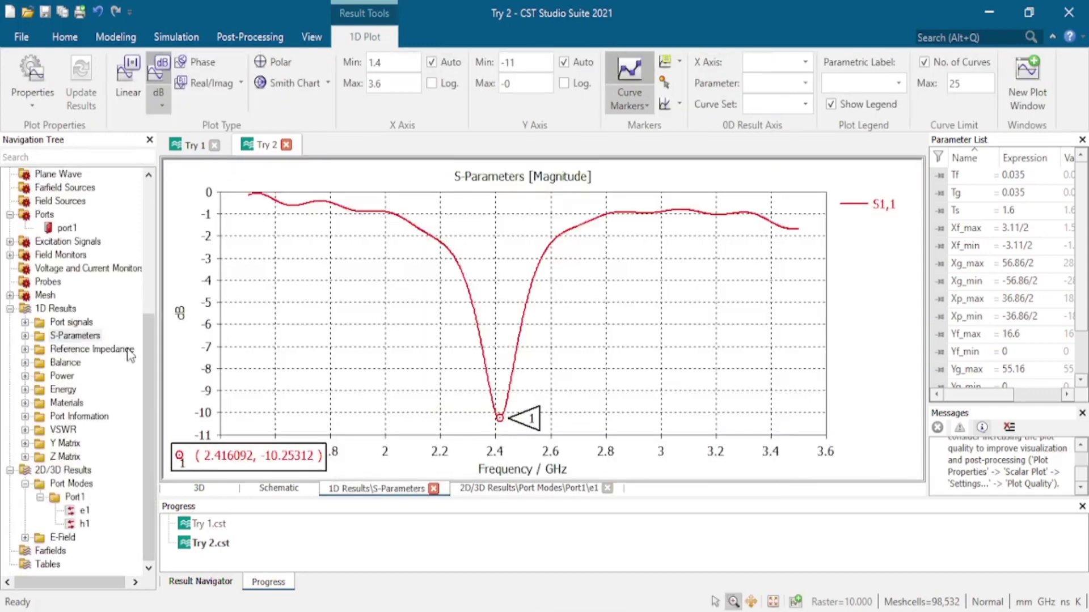
pyautogui.moveTo(149, 346); pyautogui.dragTo(153, 320)
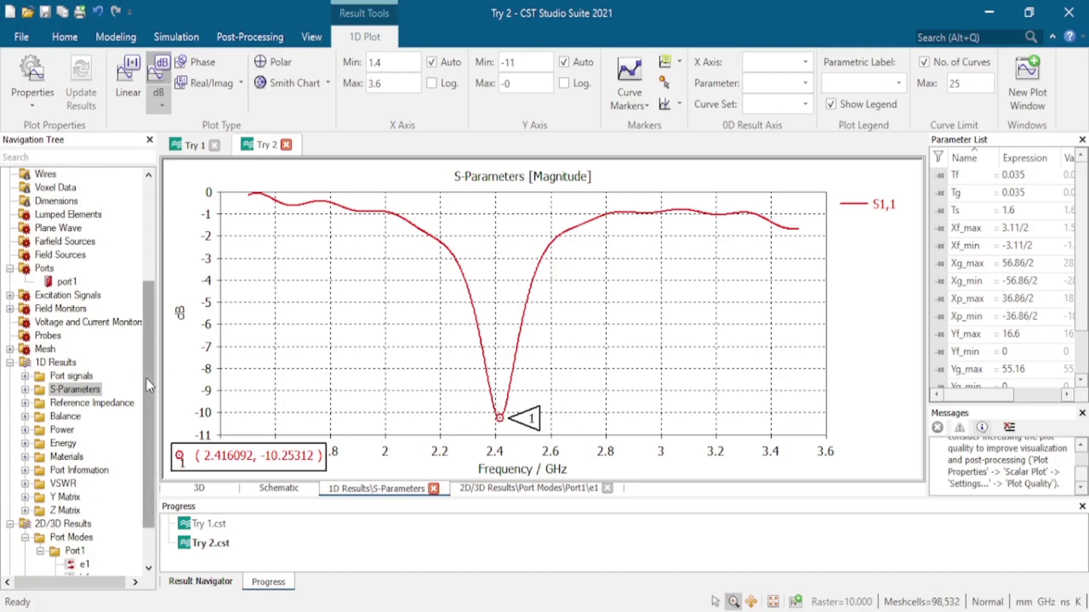
pyautogui.moveTo(145, 379); pyautogui.dragTo(164, 227)
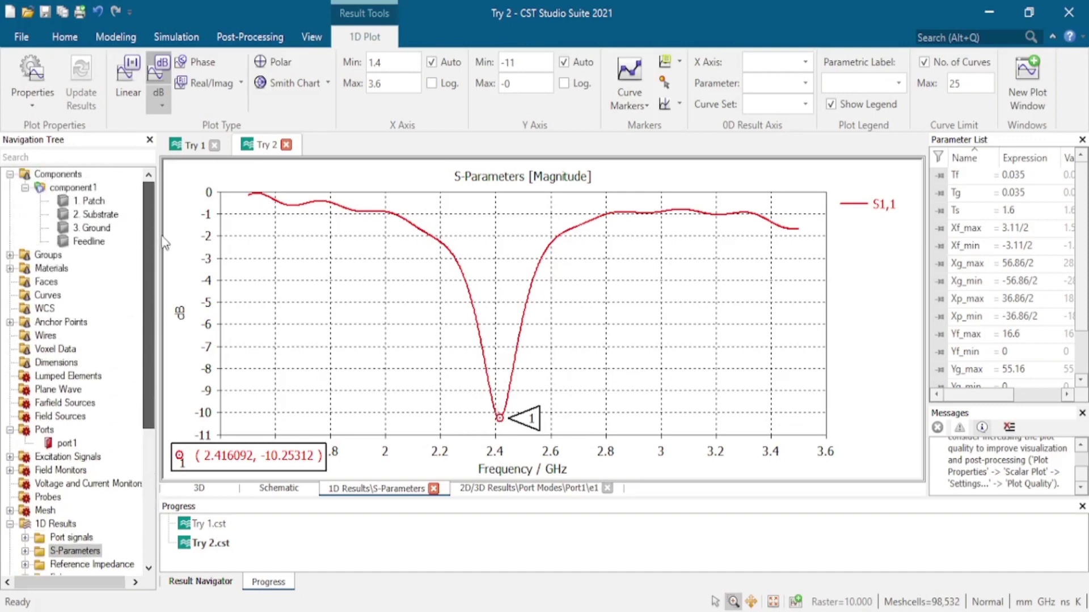
pyautogui.click(78, 176)
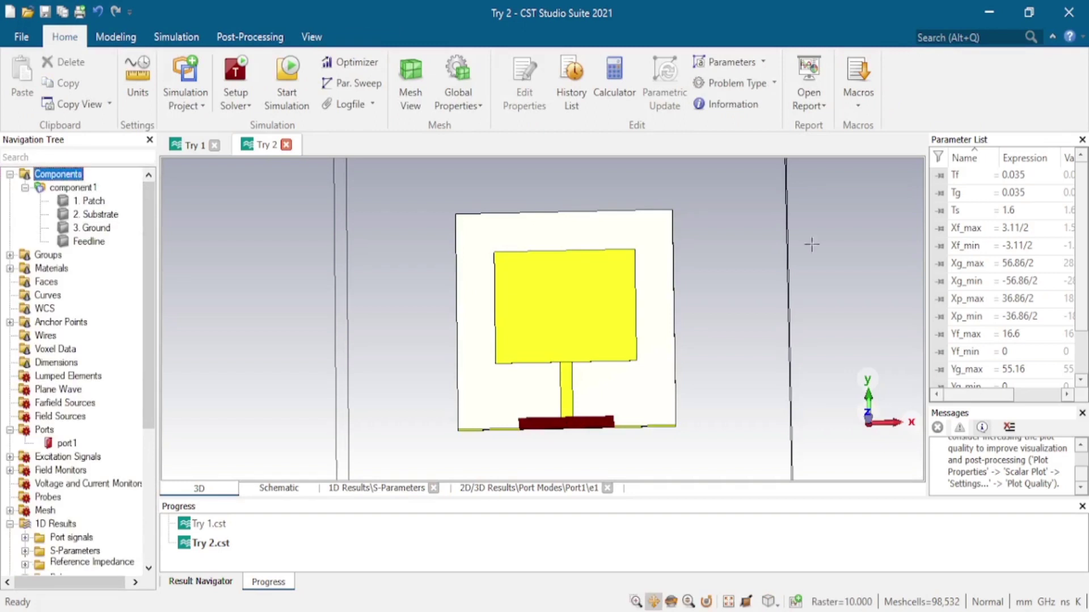
# - Set the parameter Xf_max to 2.9/2 and accept deleting the current results while keeping parametric results and cache
pyautogui.click(1011, 229)
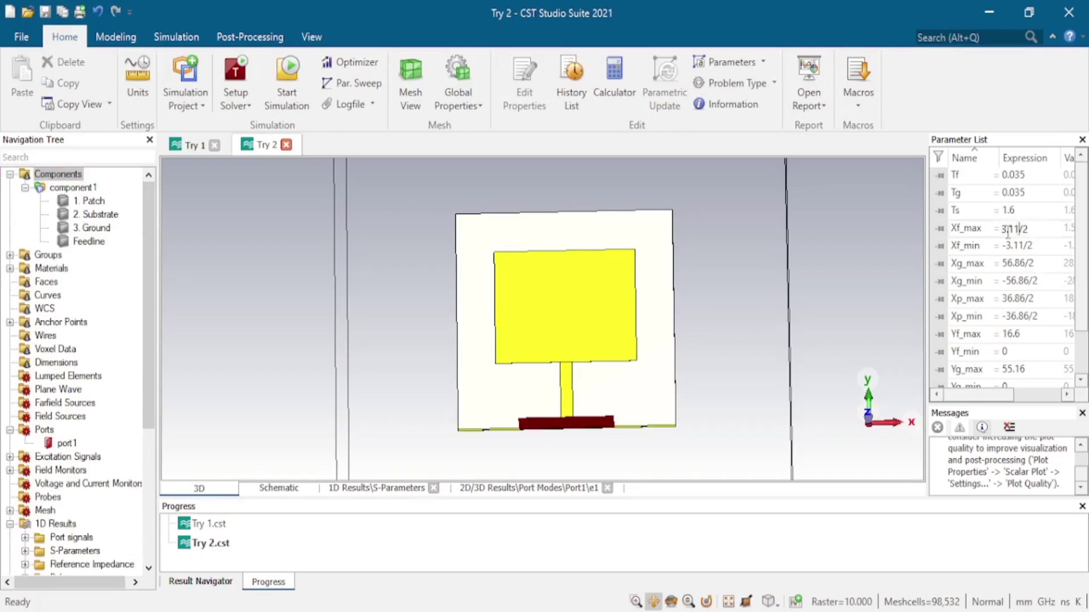
pyautogui.press('BackSpace')
pyautogui.press('BackSpace')
pyautogui.press('BackSpace')
pyautogui.press('BackSpace')
pyautogui.write('2.9')
pyautogui.press('Return')
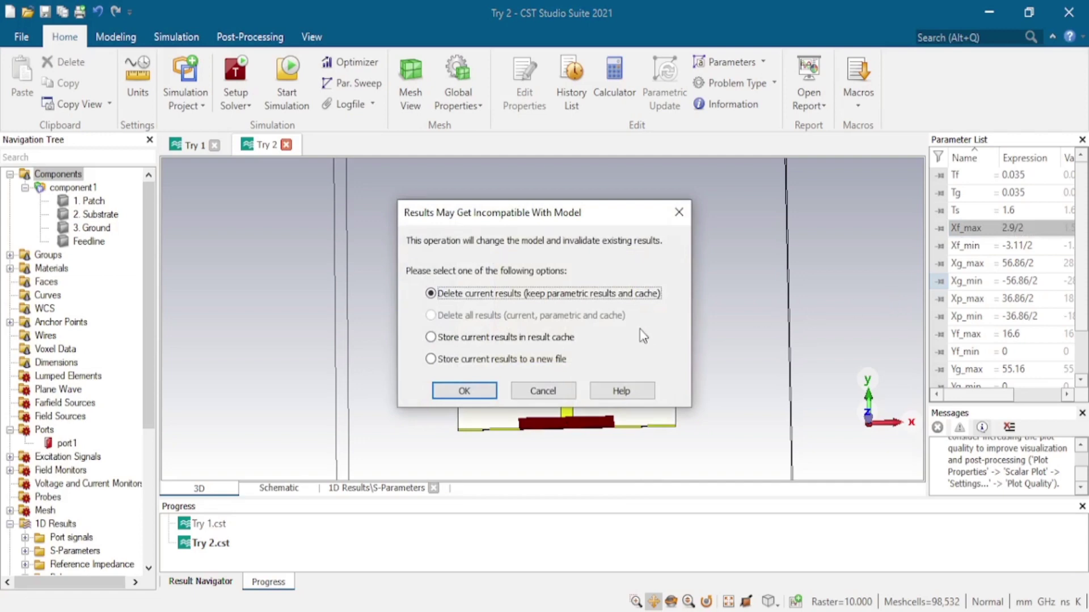
pyautogui.click(485, 397)
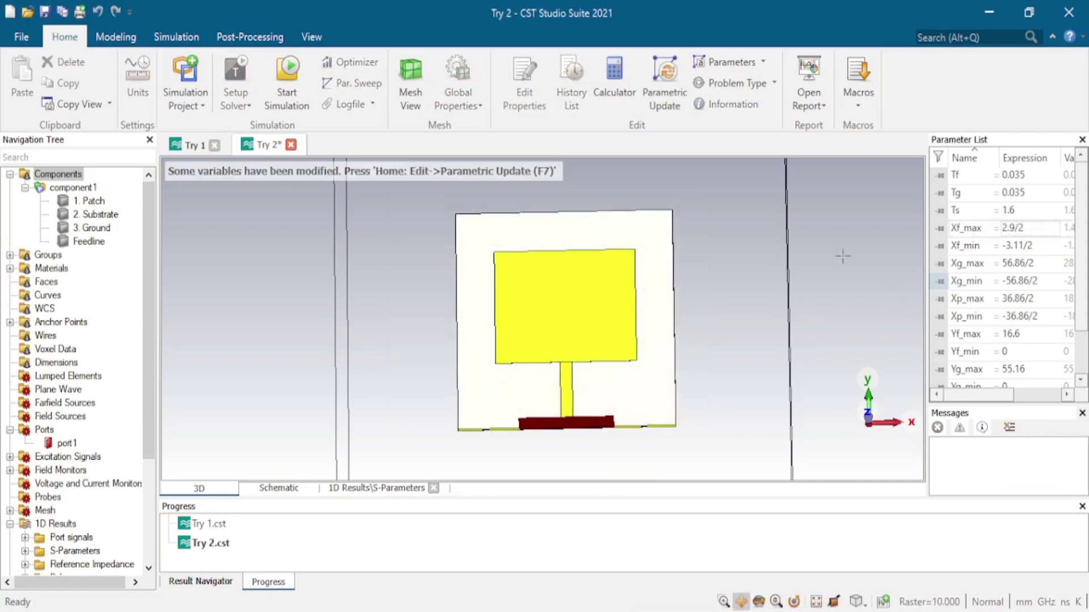
# - Set the parameter Xf_min to -2.9/2 and run a parametric update of the model
pyautogui.click(1020, 245)
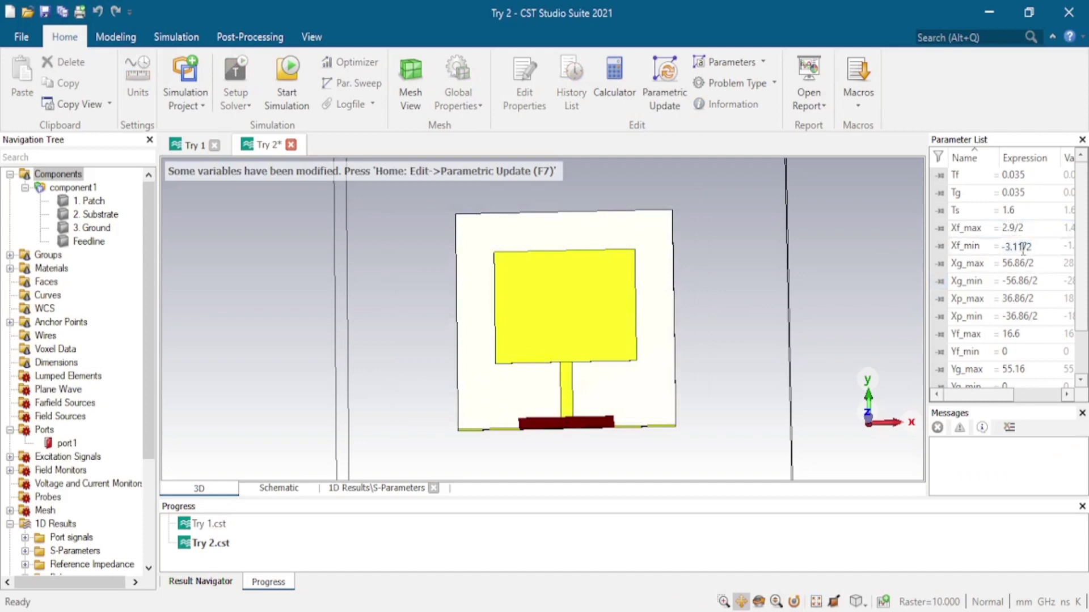
pyautogui.press('BackSpace')
pyautogui.press('BackSpace')
pyautogui.press('BackSpace')
pyautogui.press('BackSpace')
pyautogui.write('2.9')
pyautogui.press('Return')
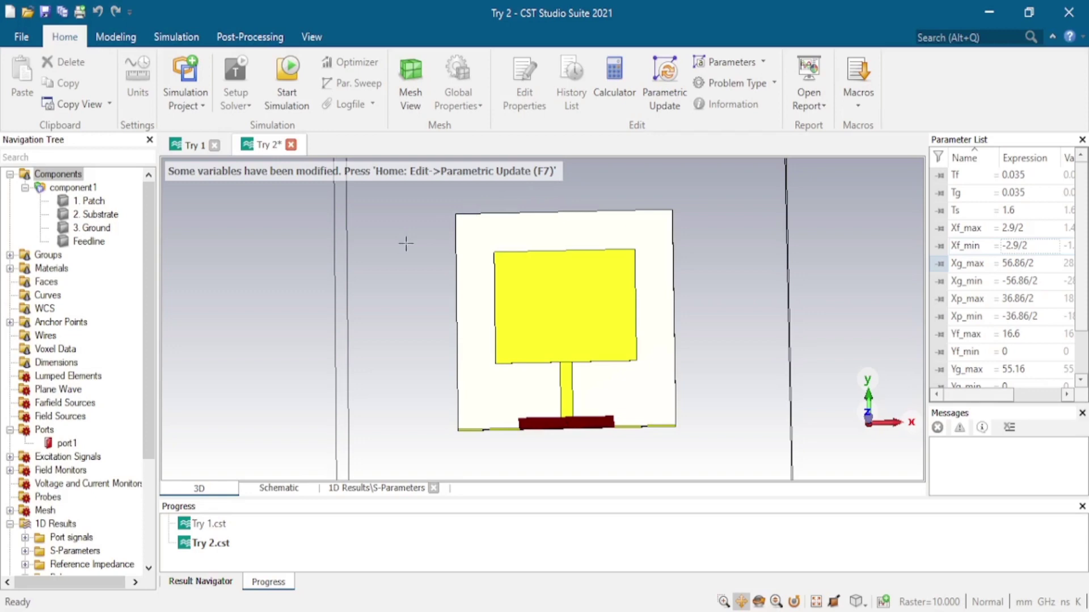
pyautogui.press('F7')
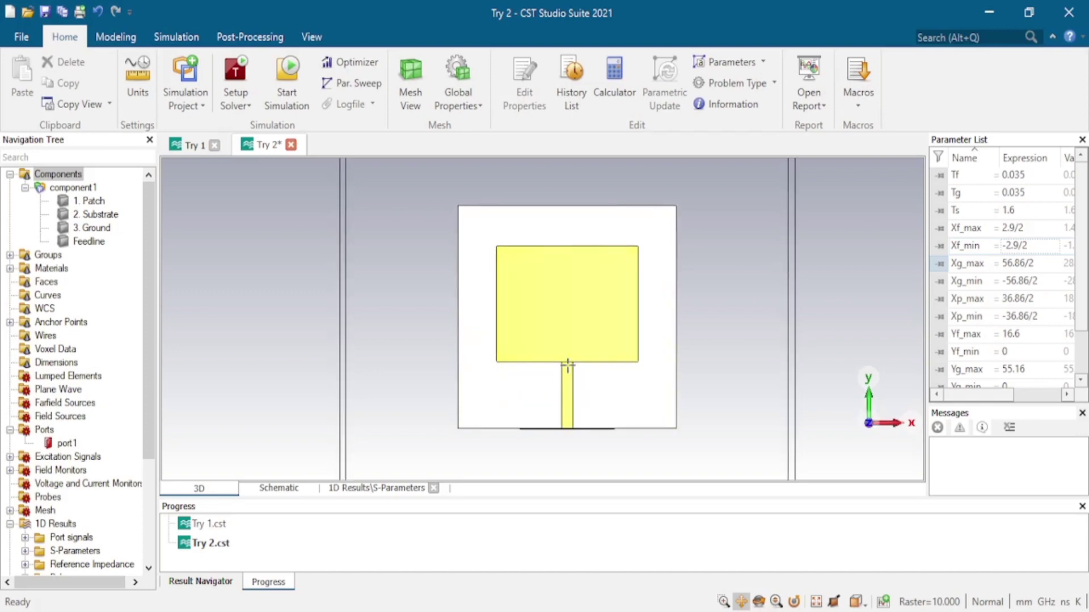
# - Examine the updated feedline and patch in the 3D model and check the S-parameter results
pyautogui.scroll(4, 566, 369)
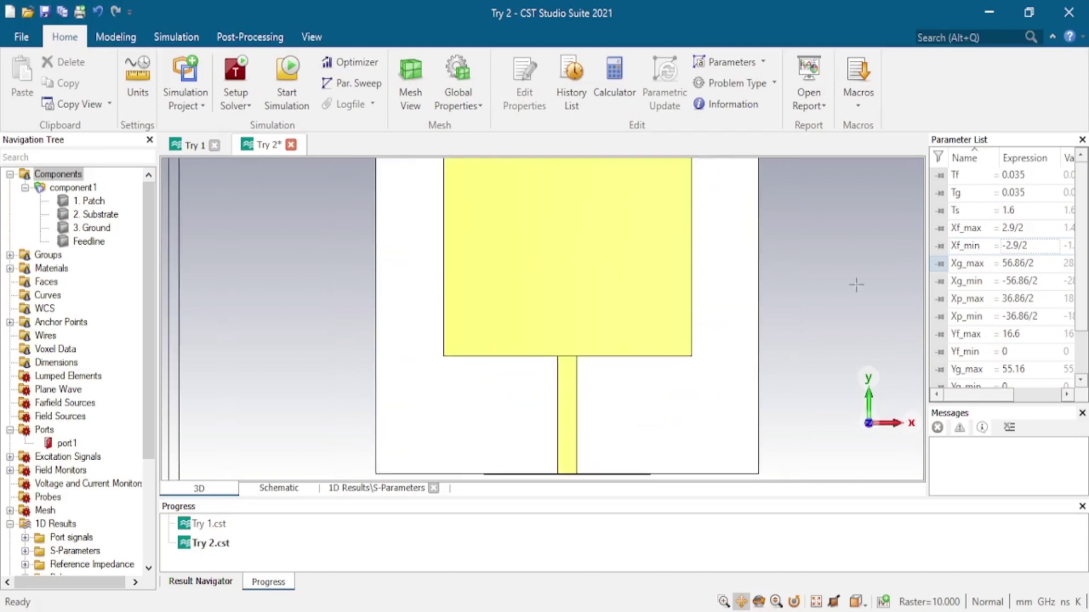
pyautogui.click(1001, 244)
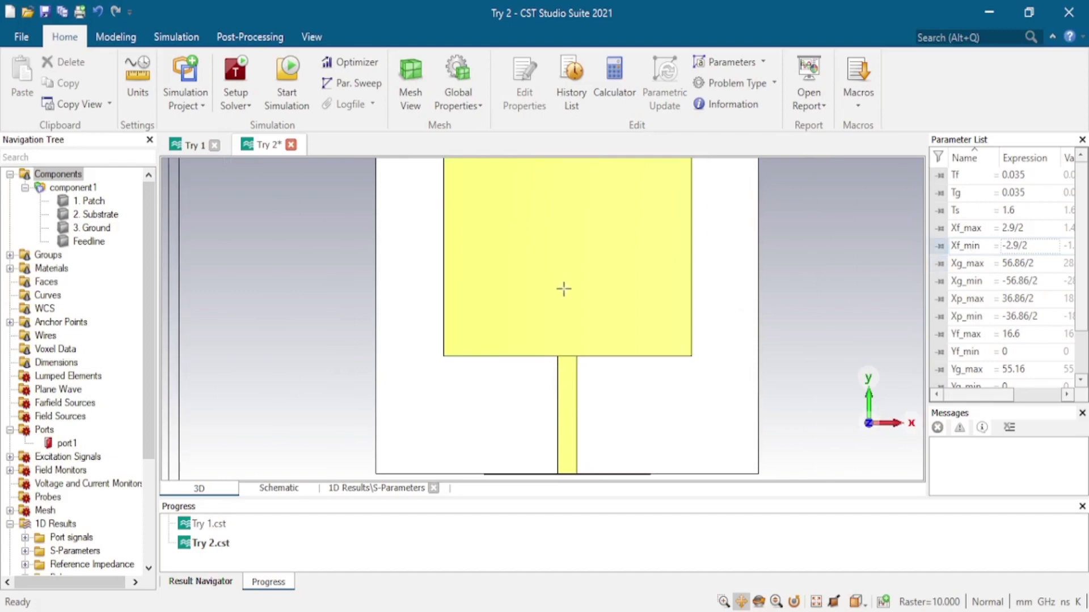
pyautogui.scroll(2, 566, 291)
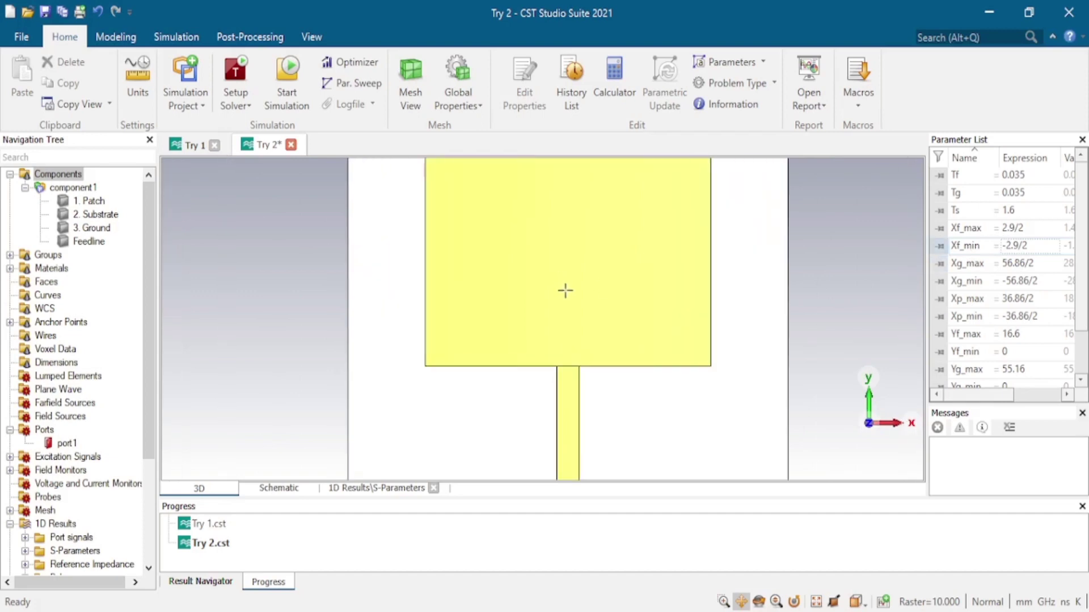
pyautogui.scroll(-1, 80, 493)
pyautogui.click(75, 510)
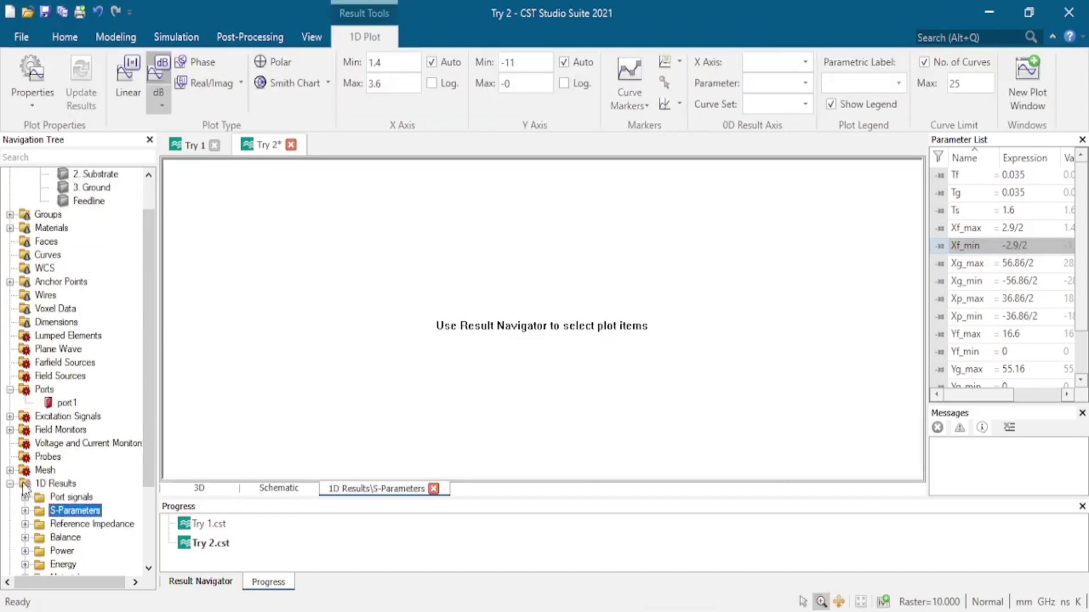
pyautogui.scroll(1, 88, 318)
pyautogui.click(72, 176)
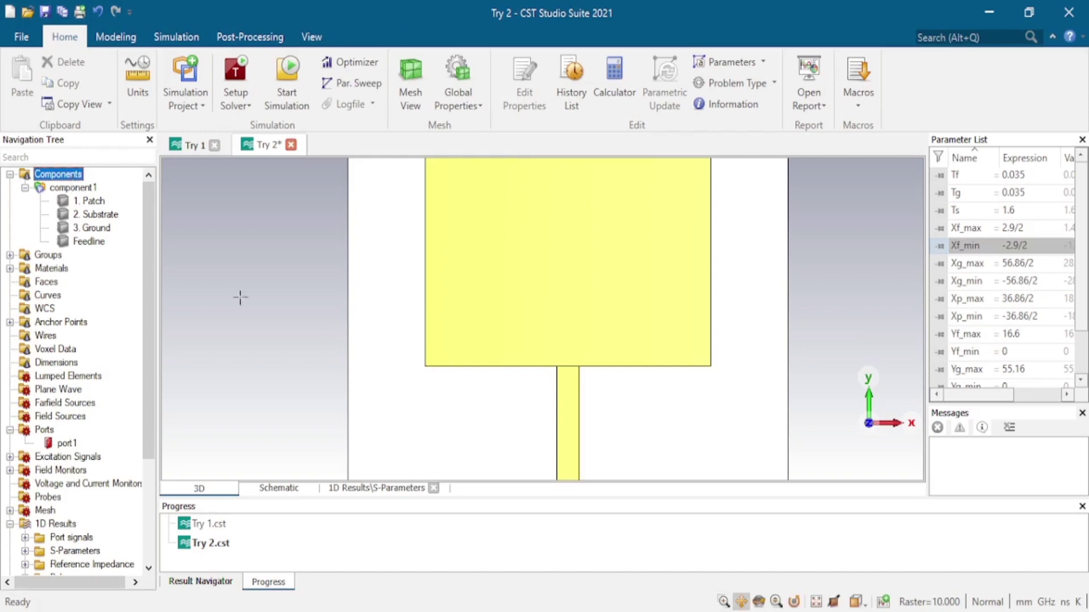
pyautogui.scroll(2, 648, 400)
pyautogui.scroll(-3, 647, 401)
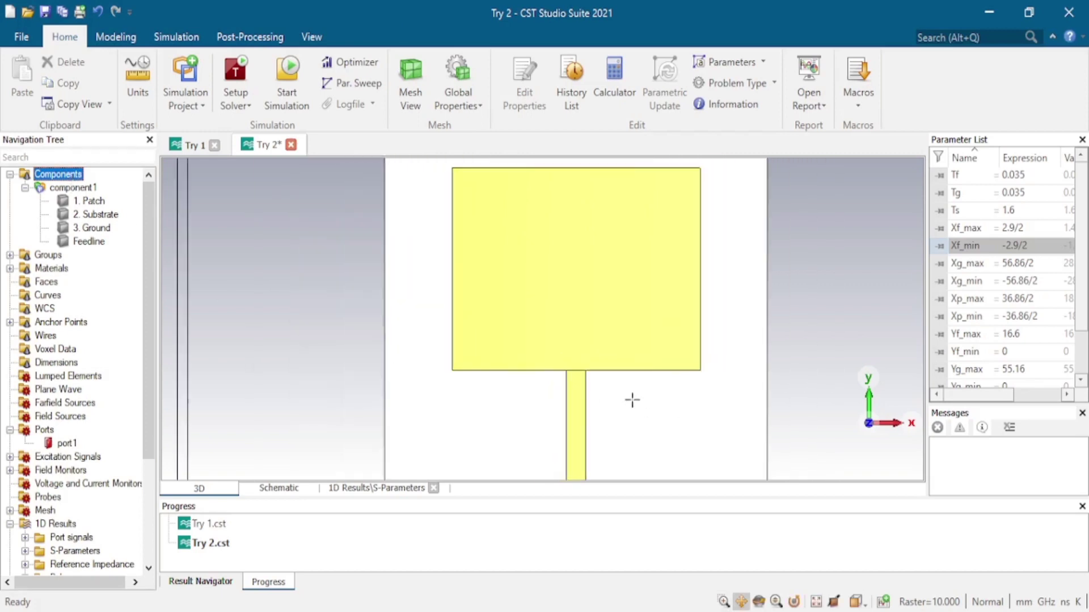
pyautogui.moveTo(586, 412); pyautogui.dragTo(574, 399, button='middle')
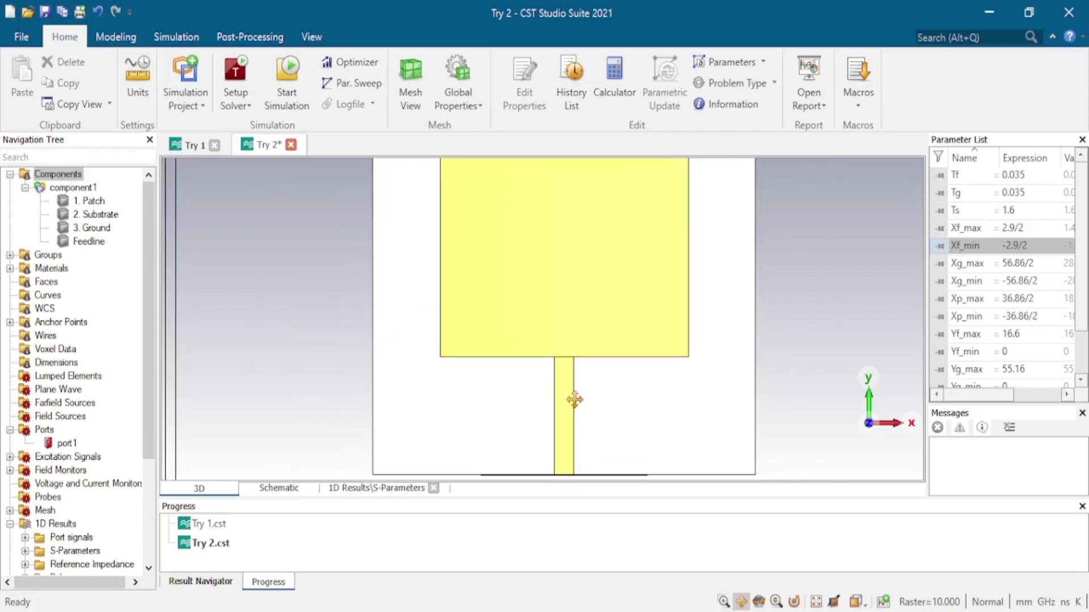
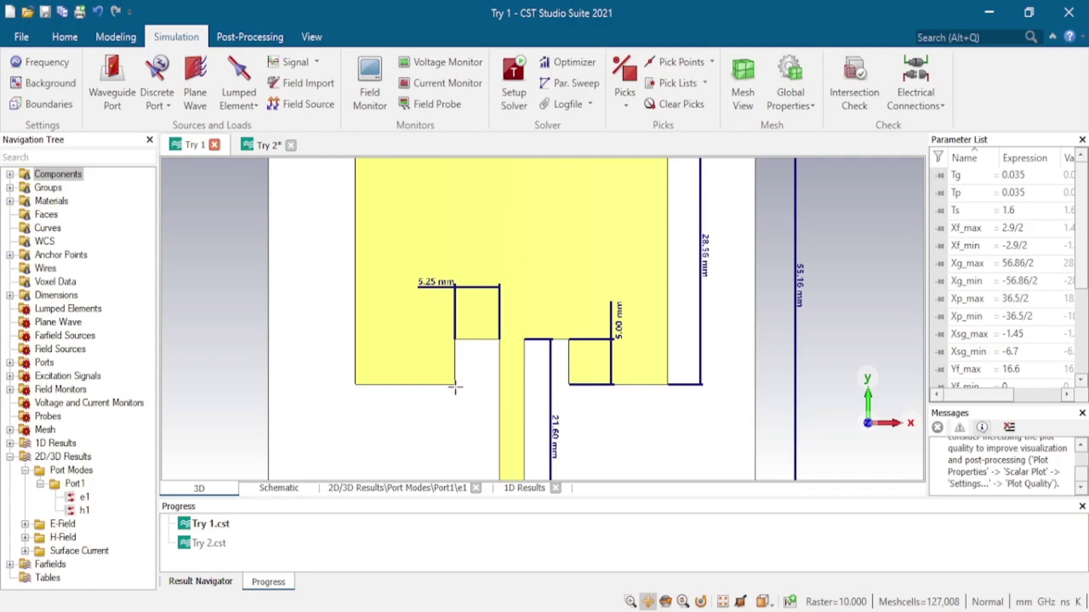
# - Examine the dimensioned patch and slot gaps in the Try 1 project, then return to the Try 2 project
pyautogui.scroll(-1, 455, 387)
pyautogui.scroll(-2, 454, 388)
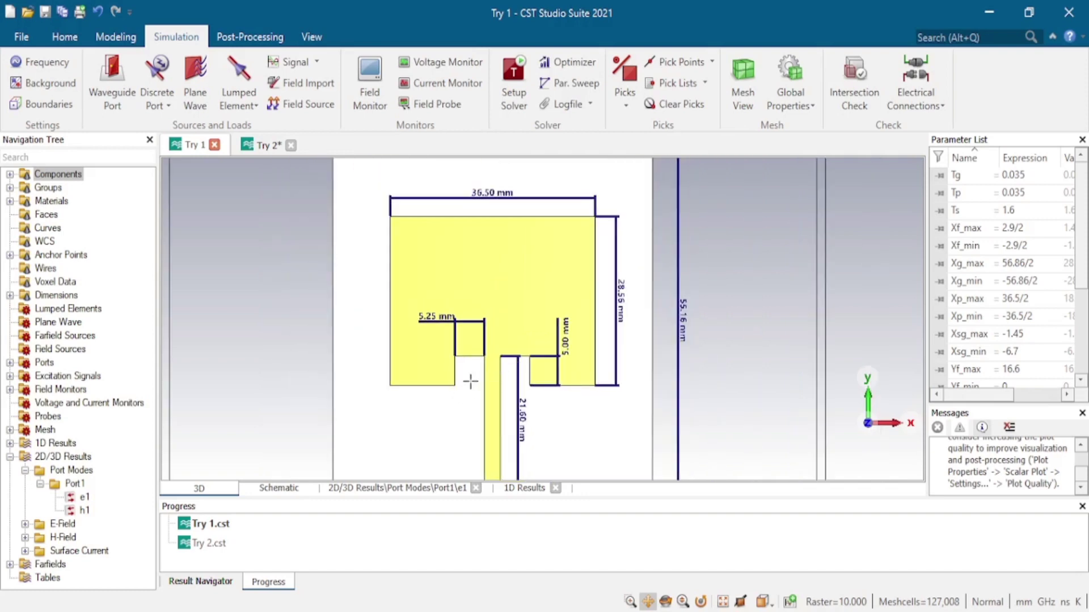
pyautogui.click(262, 146)
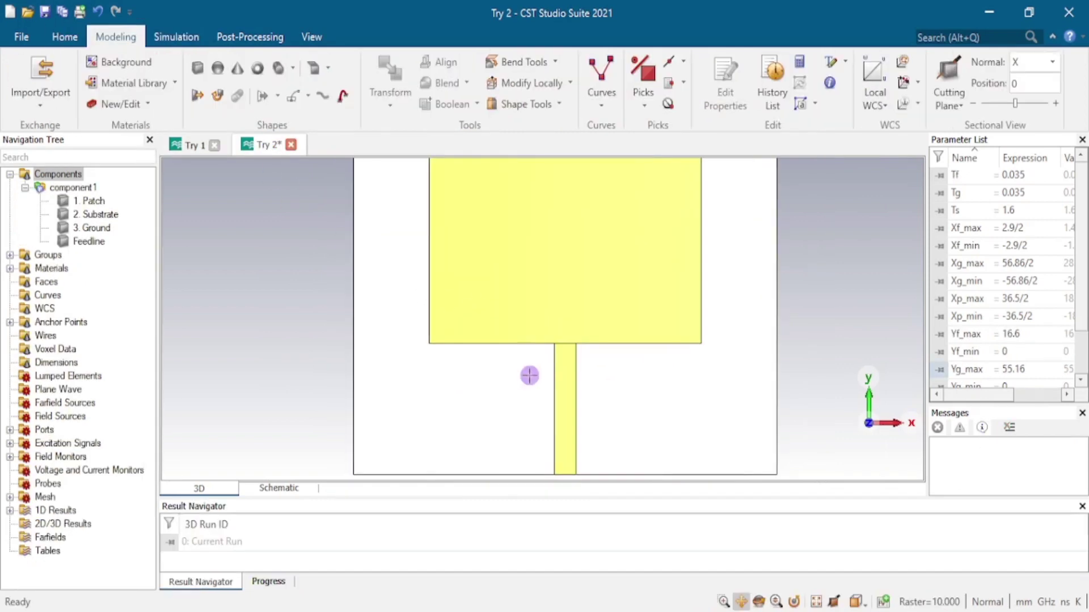
# - Pick the feedline's upper-left corner point at the patch edge and start a brick named "Slot gap"
pyautogui.press('s')
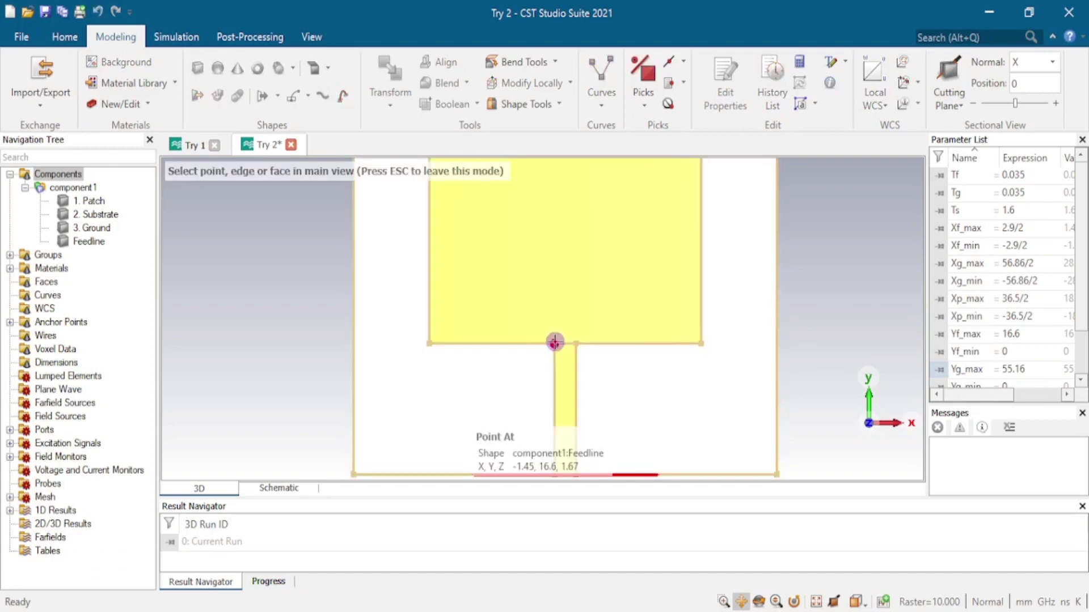
pyautogui.doubleClick(555, 342)
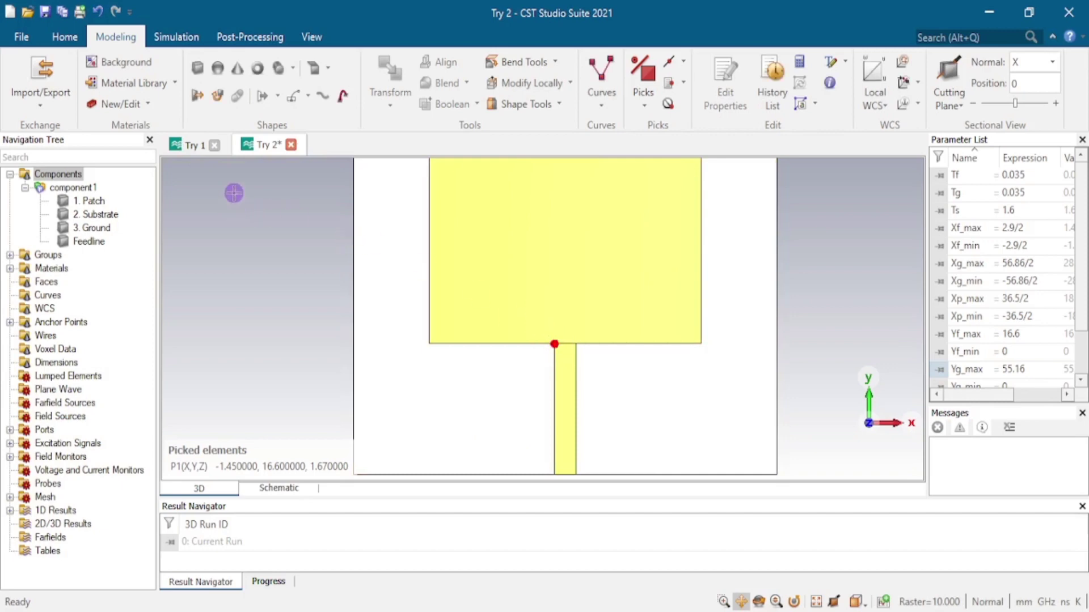
pyautogui.click(199, 76)
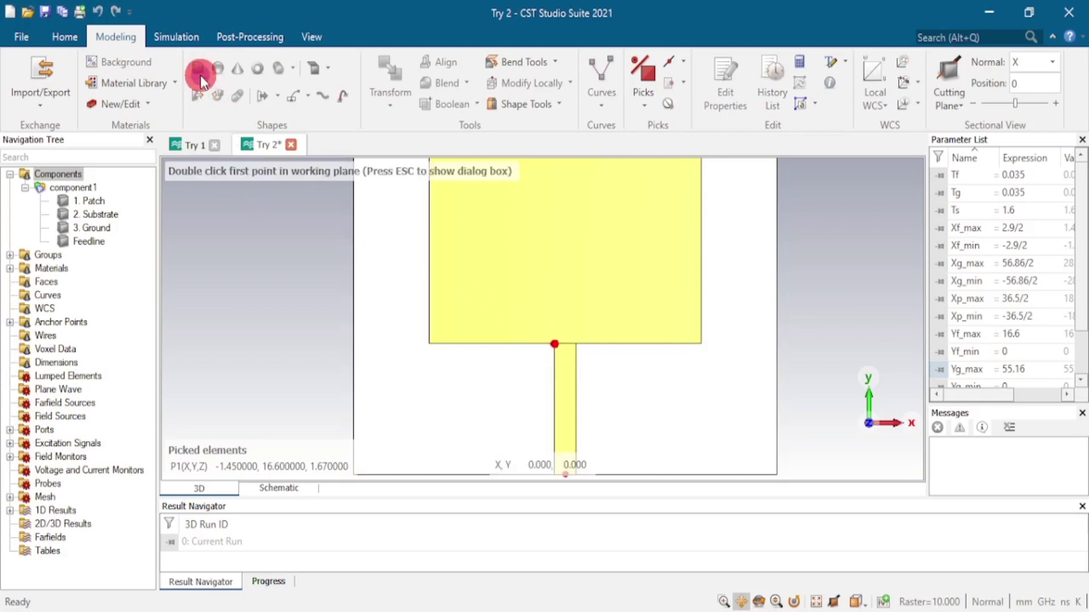
pyautogui.press('Escape')
pyautogui.moveTo(908, 31); pyautogui.dragTo(688, 179)
pyautogui.write('Sl')
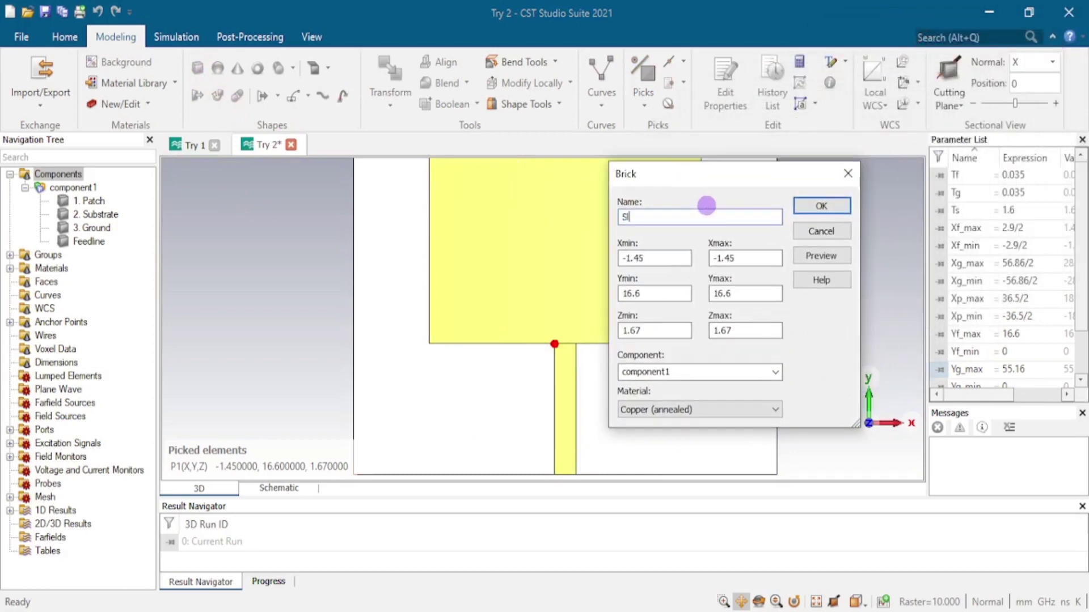
pyautogui.write('ot gap')
pyautogui.press('Tab')
# - Set the slot gap brick's X extents to the parameters Xsg_min and Xsg_max
pyautogui.write('Xsg_min')
pyautogui.press('Tab')
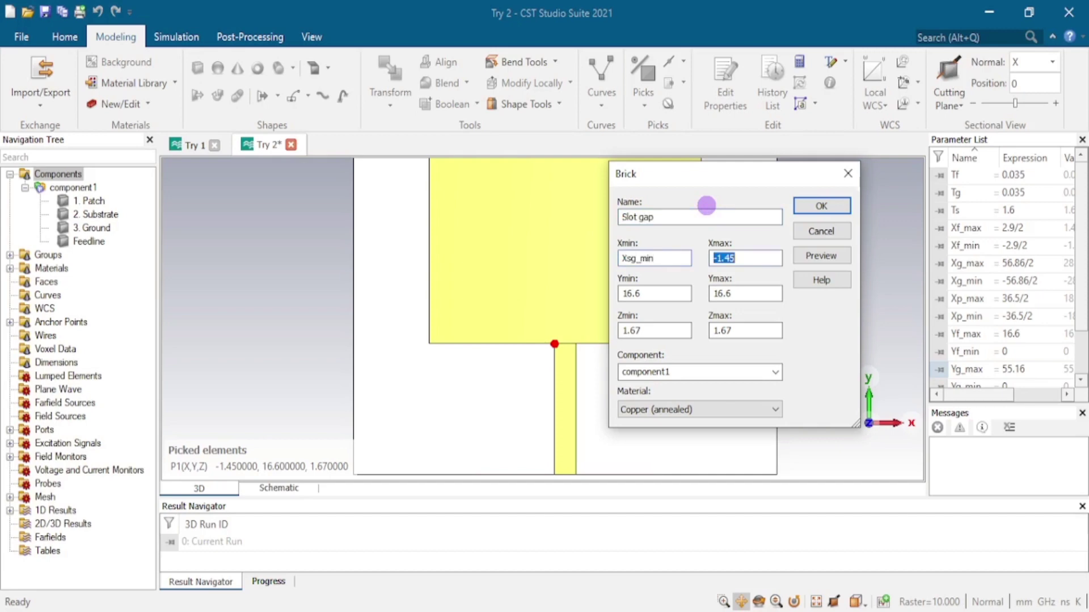
pyautogui.write('S')
pyautogui.press('BackSpace')
pyautogui.write('Xsg_max')
pyautogui.press('Tab')
# - Set the slot gap brick's Y range from Ysg_min to Ysg_max and its Z range from Tg+Ts to Tg+Ts+Tf
pyautogui.write('Ysg_min')
pyautogui.press('Tab')
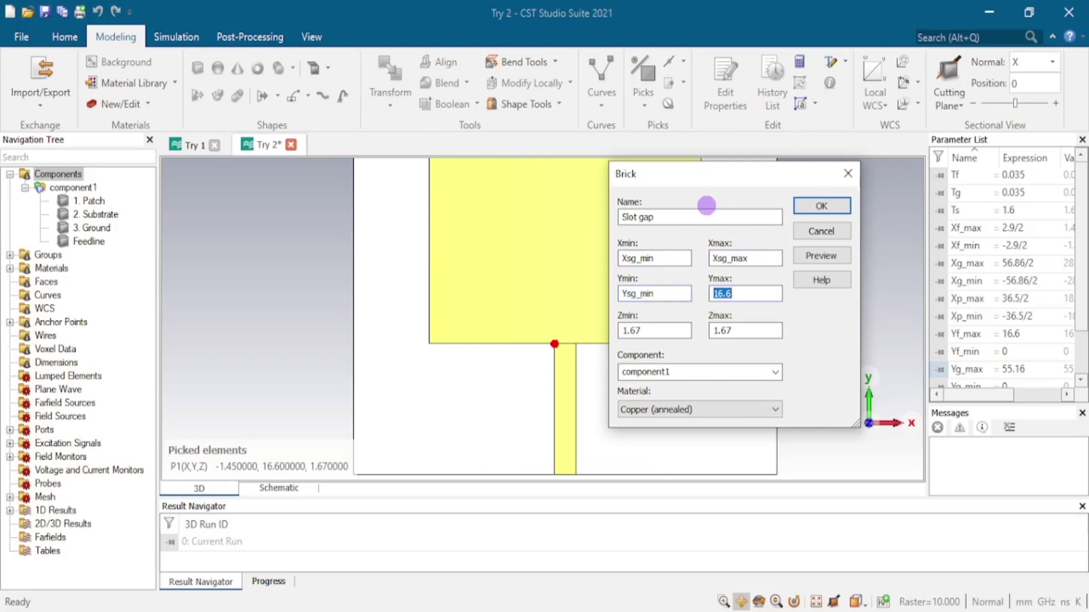
pyautogui.write('Ysg_max')
pyautogui.press('Tab')
pyautogui.write('Tg+Ts')
pyautogui.press('Tab')
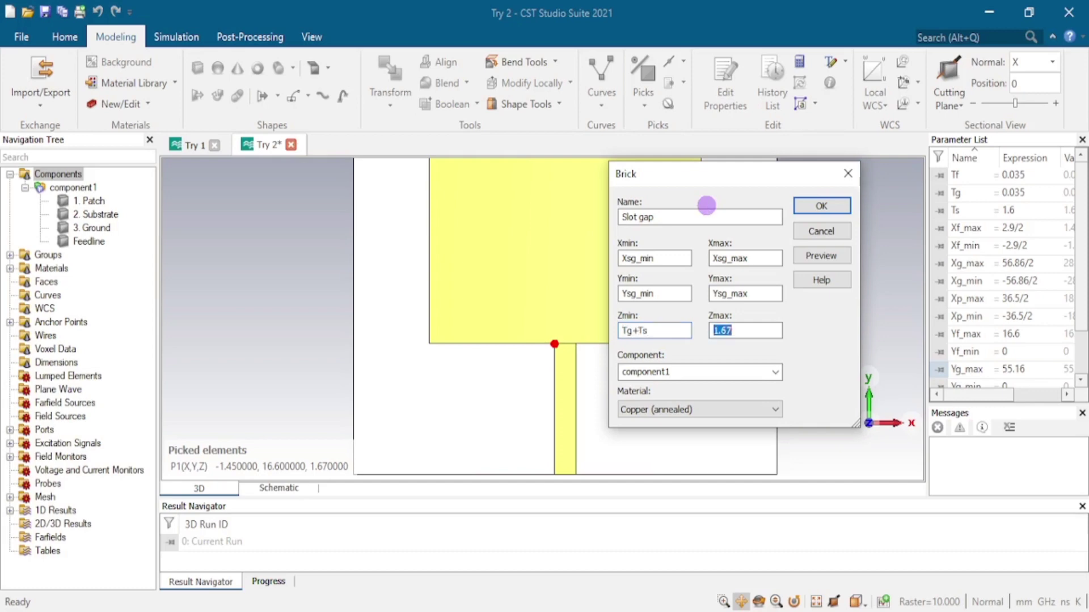
pyautogui.write('Tg+Ts+Tf')
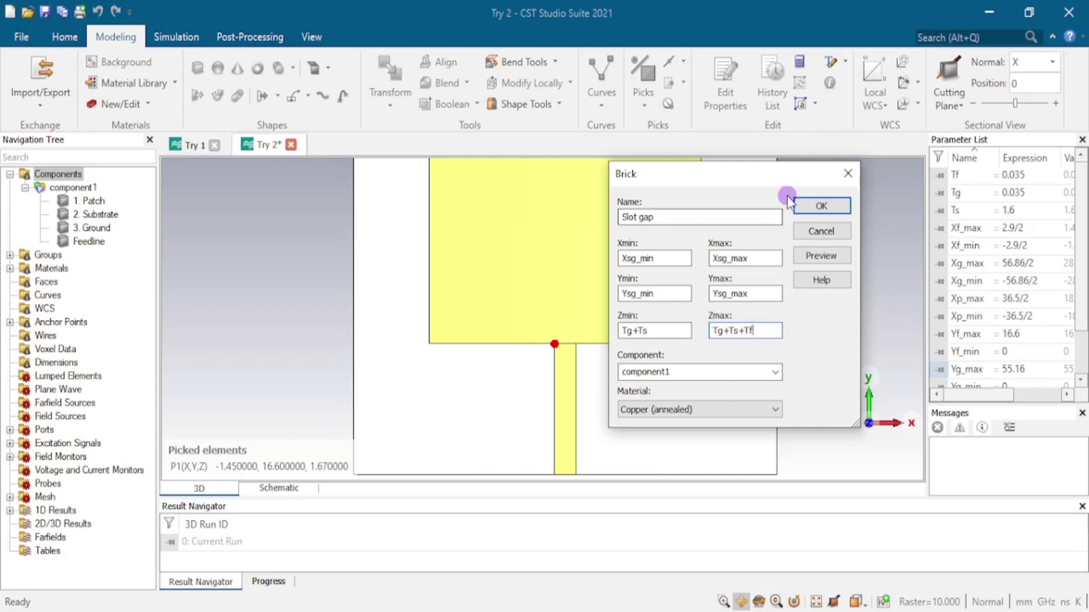
# - Preview the slot gap brick and define the missing parameters Xsg_min as -4.45 and Xsg_max as -1.45
pyautogui.click(838, 257)
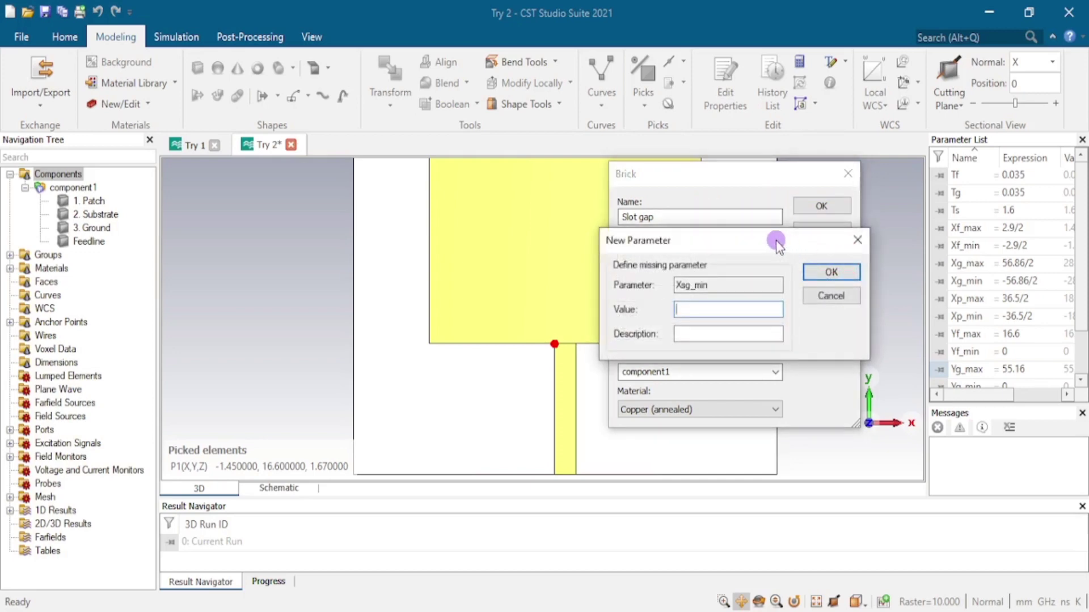
pyautogui.moveTo(777, 243); pyautogui.dragTo(783, 285)
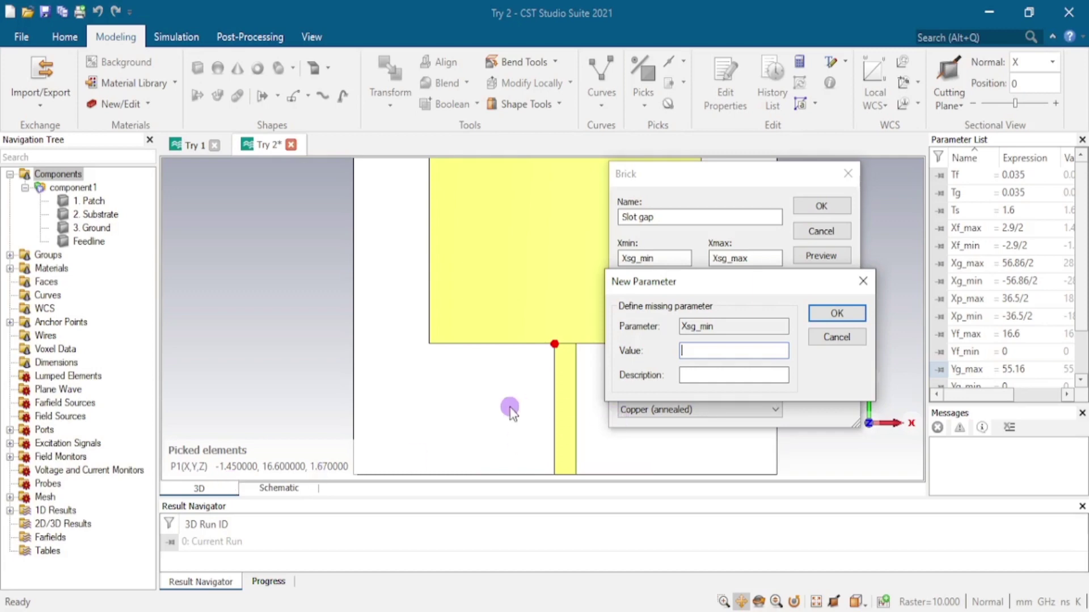
pyautogui.write('-4.45')
pyautogui.click(834, 318)
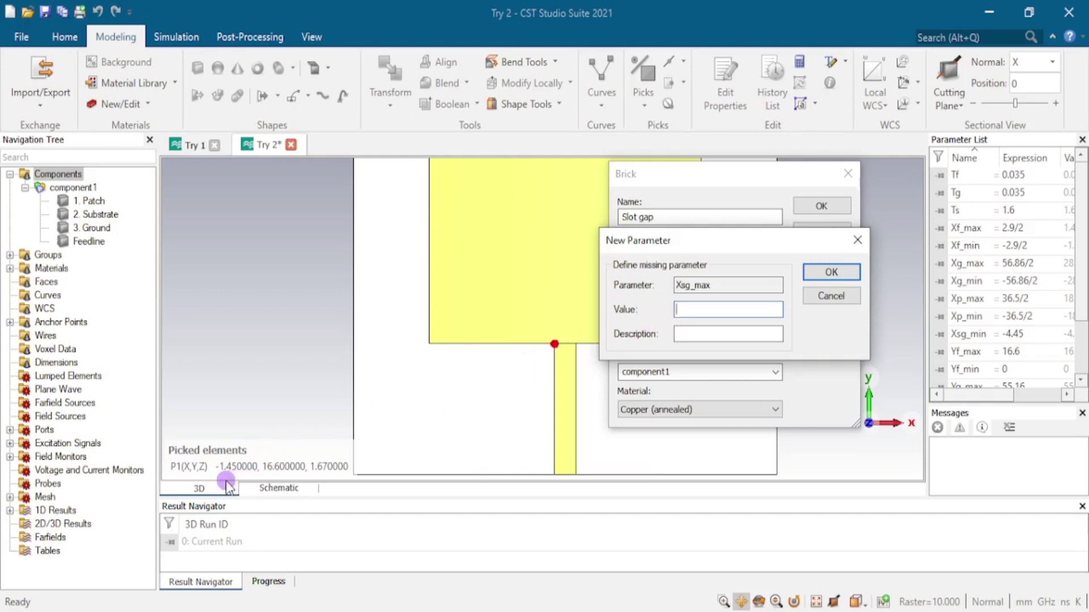
pyautogui.write('-1.45')
pyautogui.press('Return')
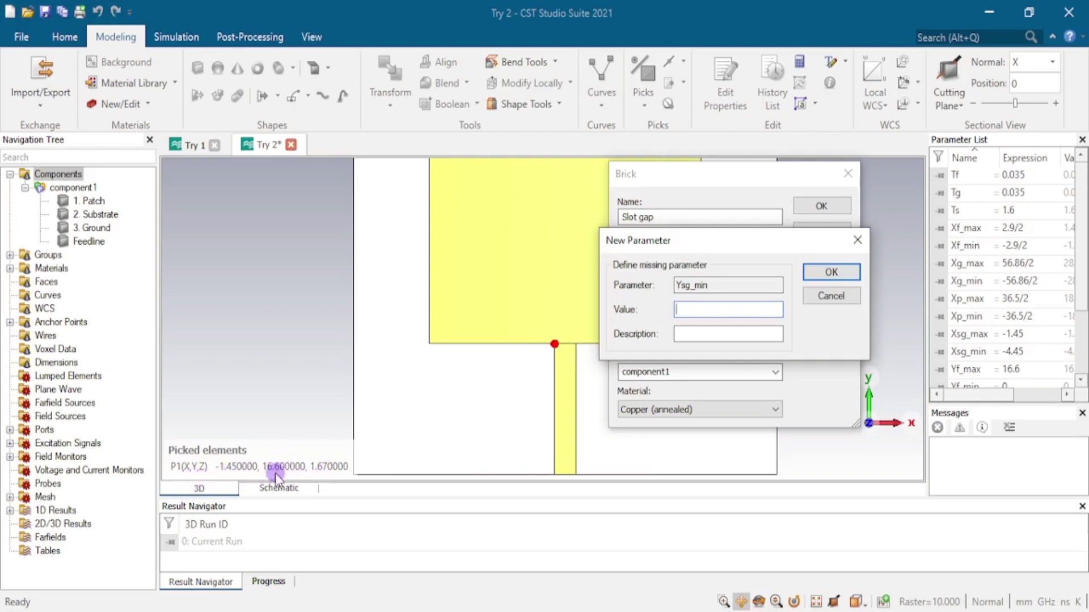
# - Define Ysg_min as 16.6 and Ysg_max as 21.6, then create the slot gap brick
pyautogui.write('16.6')
pyautogui.click(863, 272)
pyautogui.write('21.6')
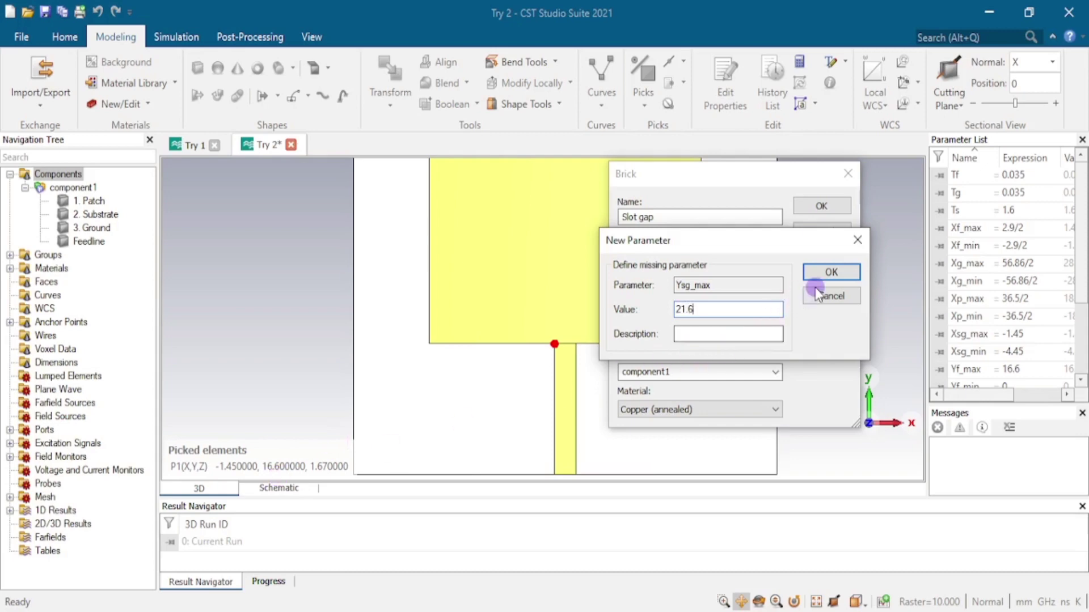
pyautogui.click(836, 272)
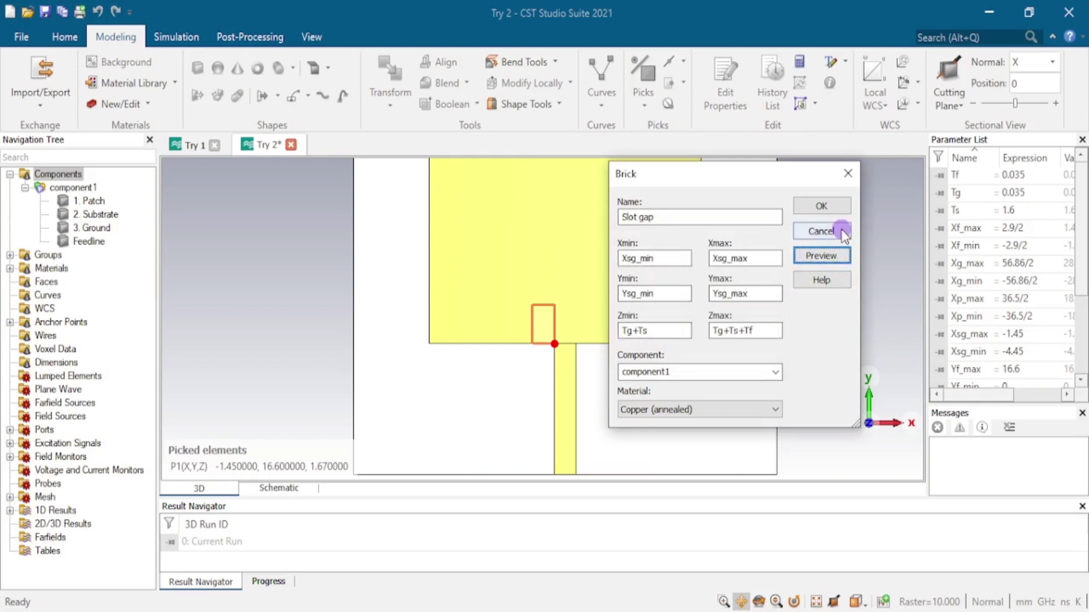
pyautogui.click(838, 208)
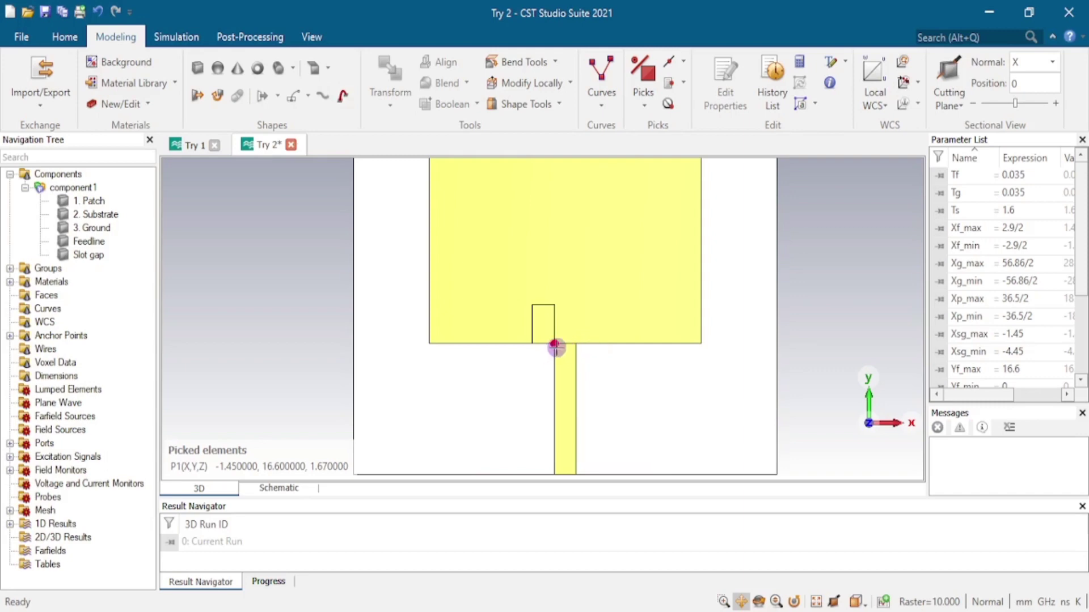
# - Translate a copy of the slot gap brick using picked points, from its lower-left corner to the feedline's upper-right corner at the patch edge
pyautogui.press('d')
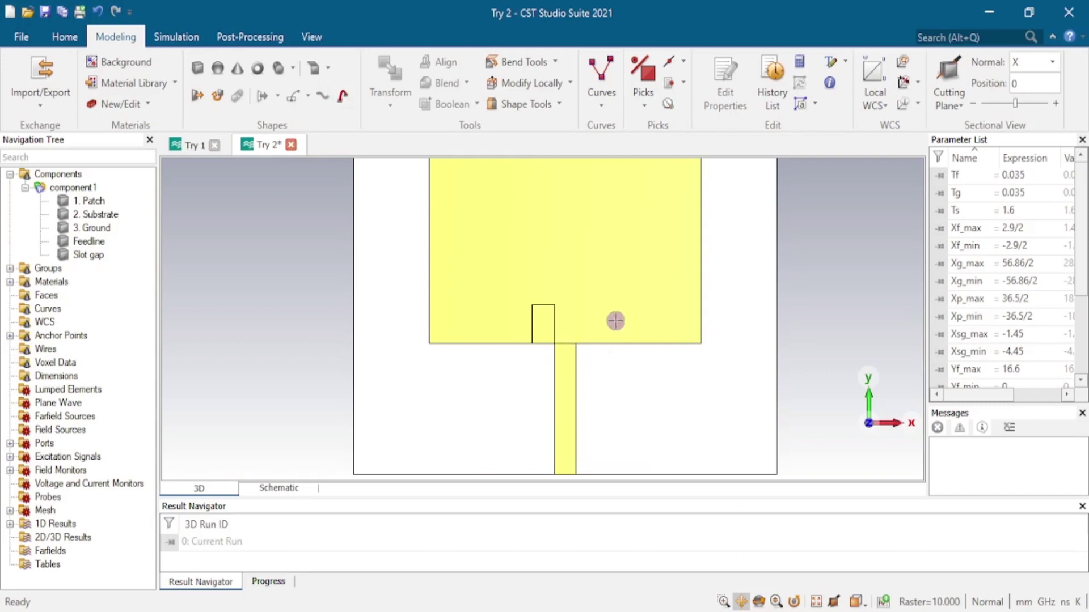
pyautogui.scroll(2, 538, 344)
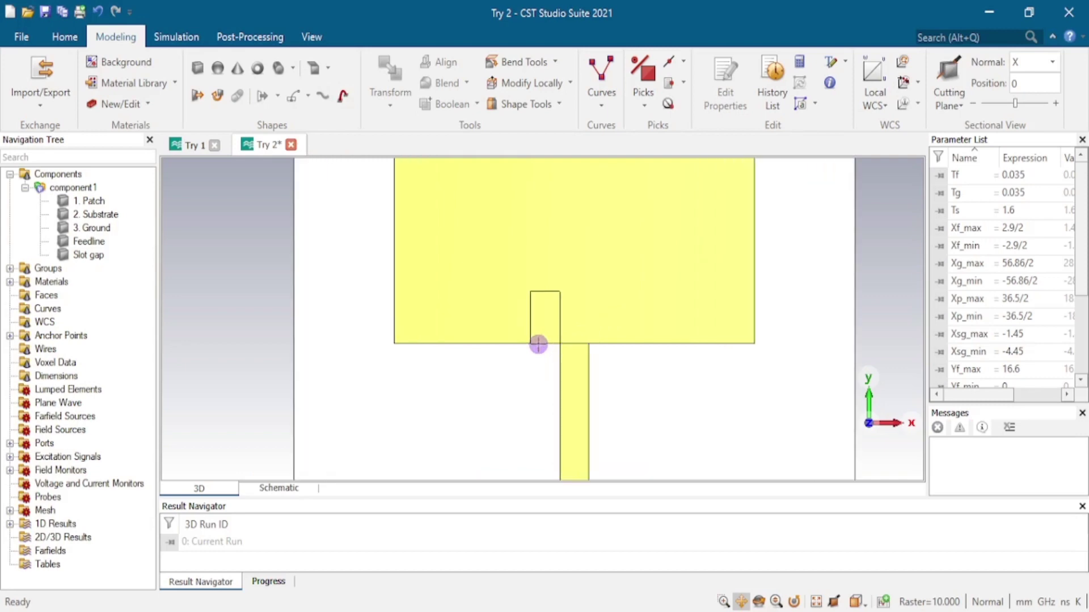
pyautogui.press('p')
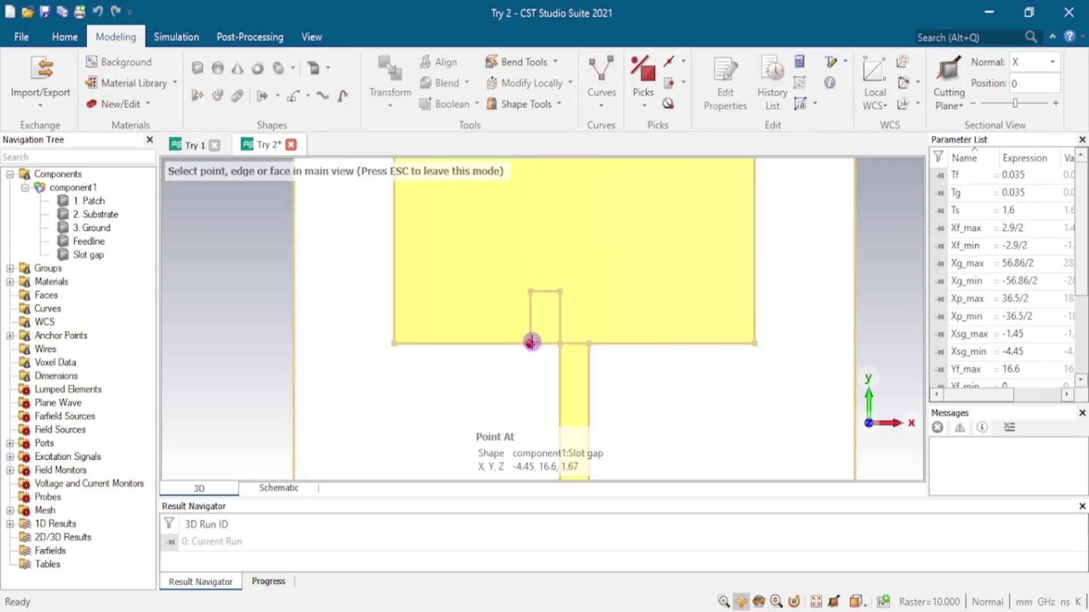
pyautogui.click(531, 343)
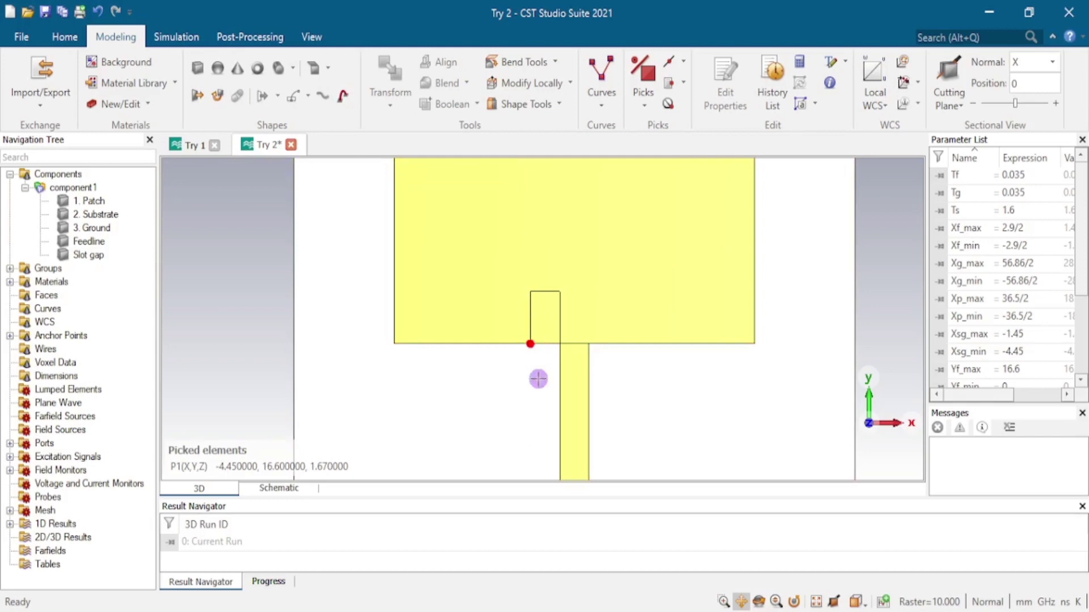
pyautogui.press('p')
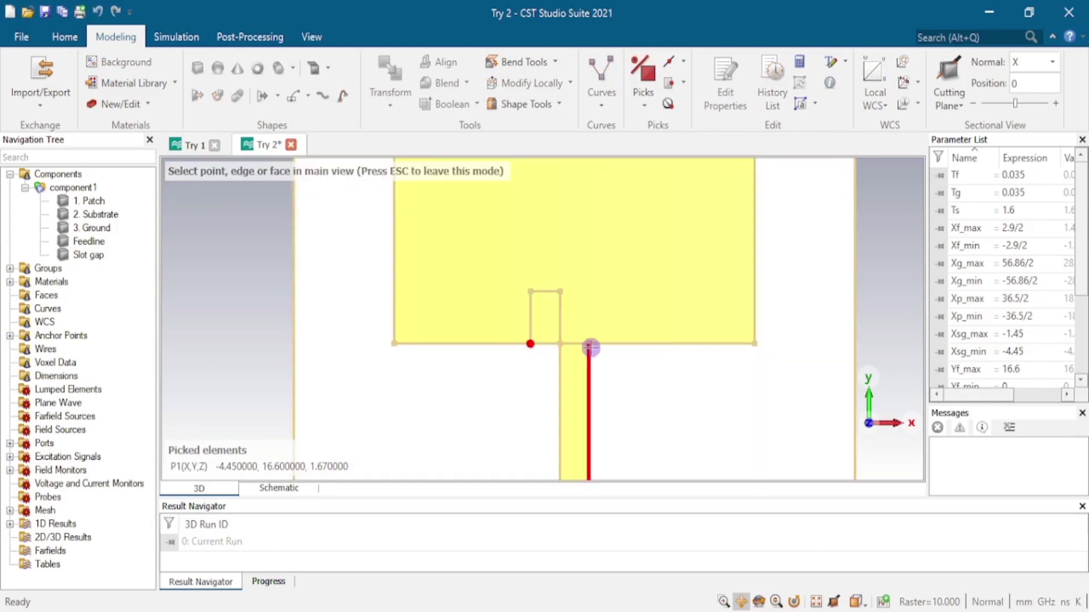
pyautogui.click(591, 343)
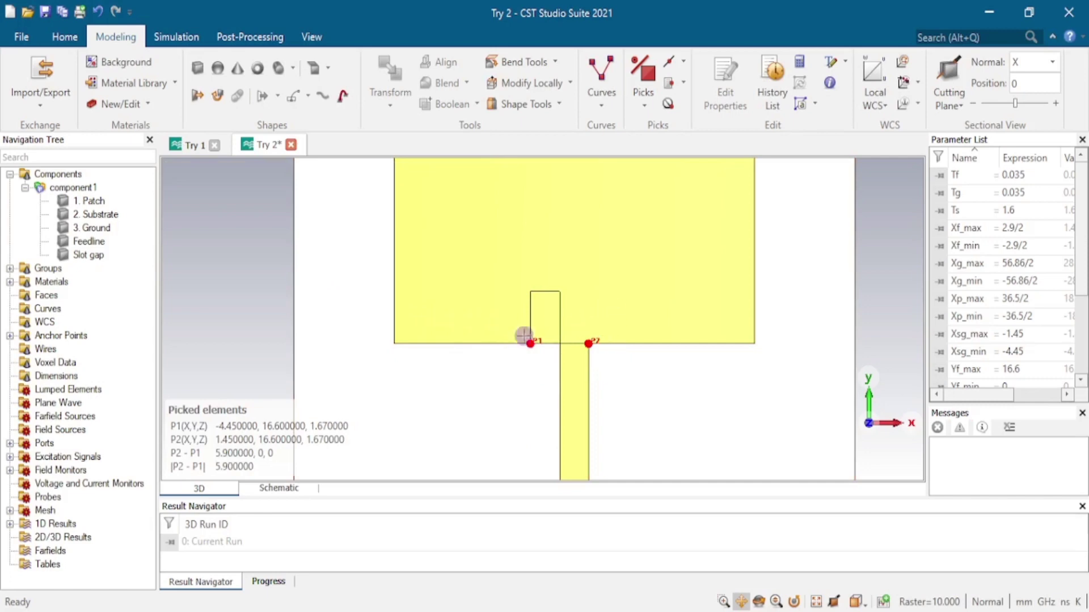
pyautogui.click(91, 255)
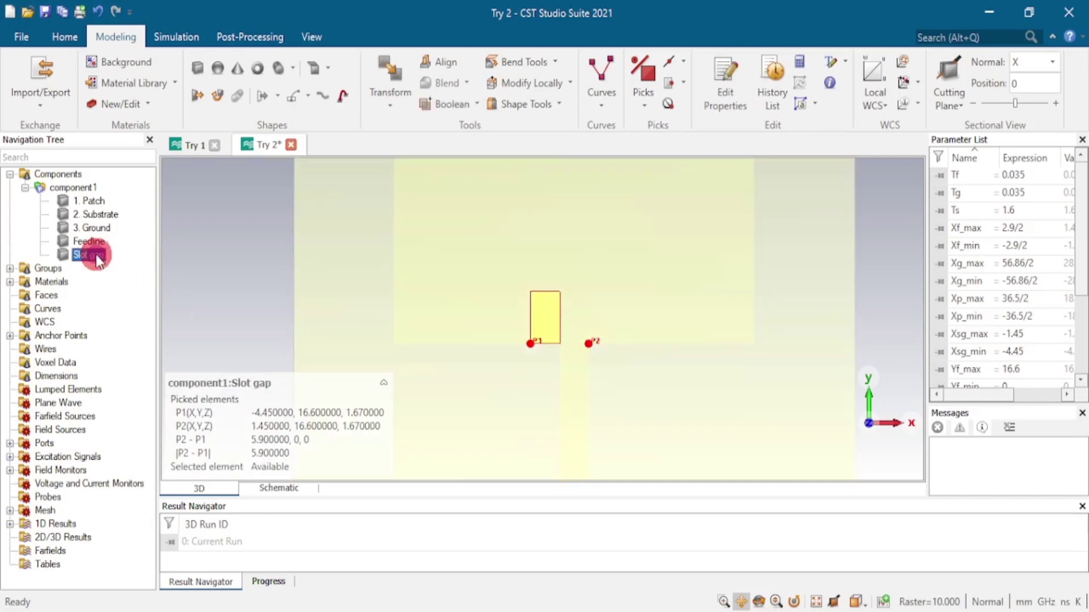
pyautogui.click(390, 71)
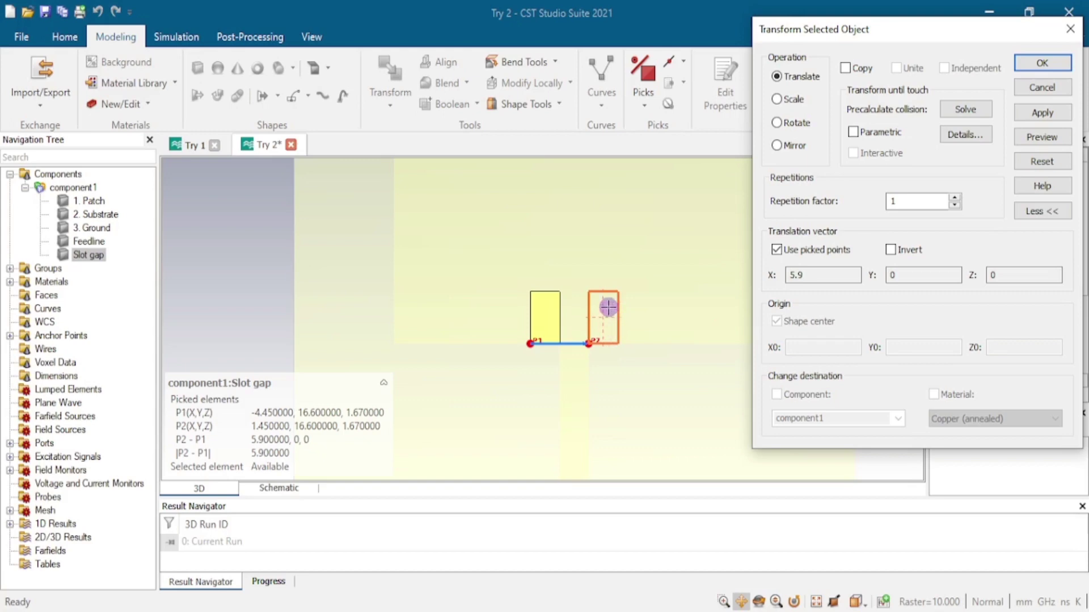
pyautogui.click(848, 68)
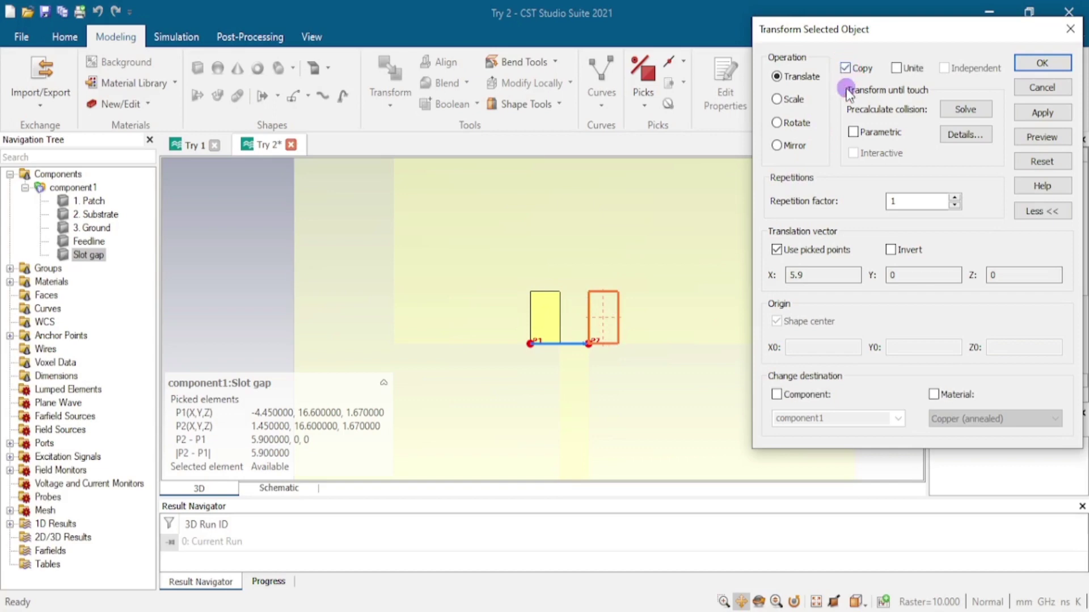
pyautogui.click(1052, 65)
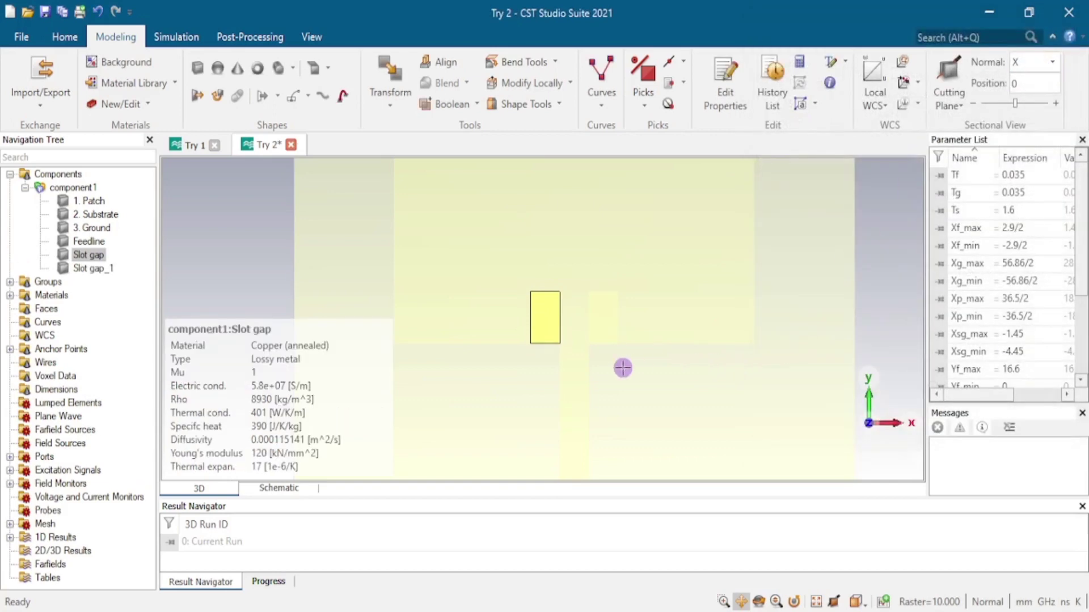
pyautogui.click(88, 187)
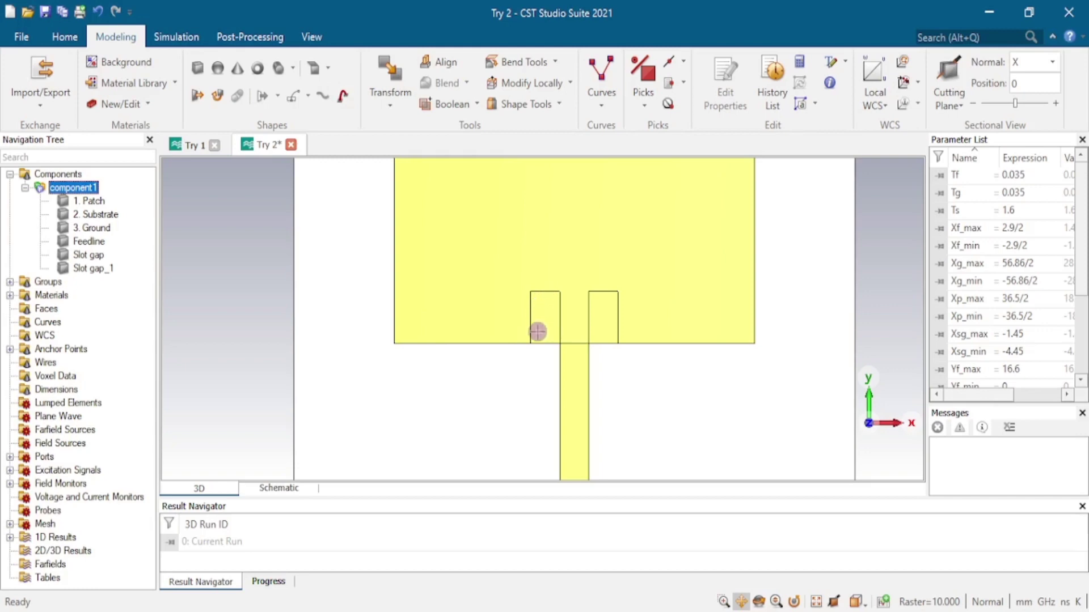
# - Subtract the original slot gap brick from the patch
pyautogui.click(89, 201)
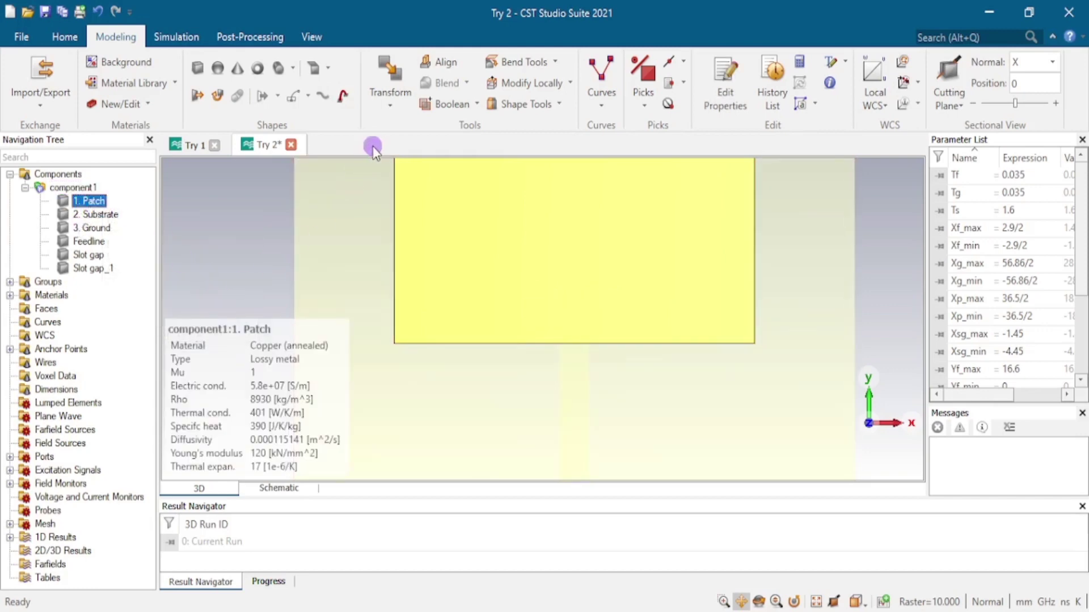
pyautogui.click(478, 105)
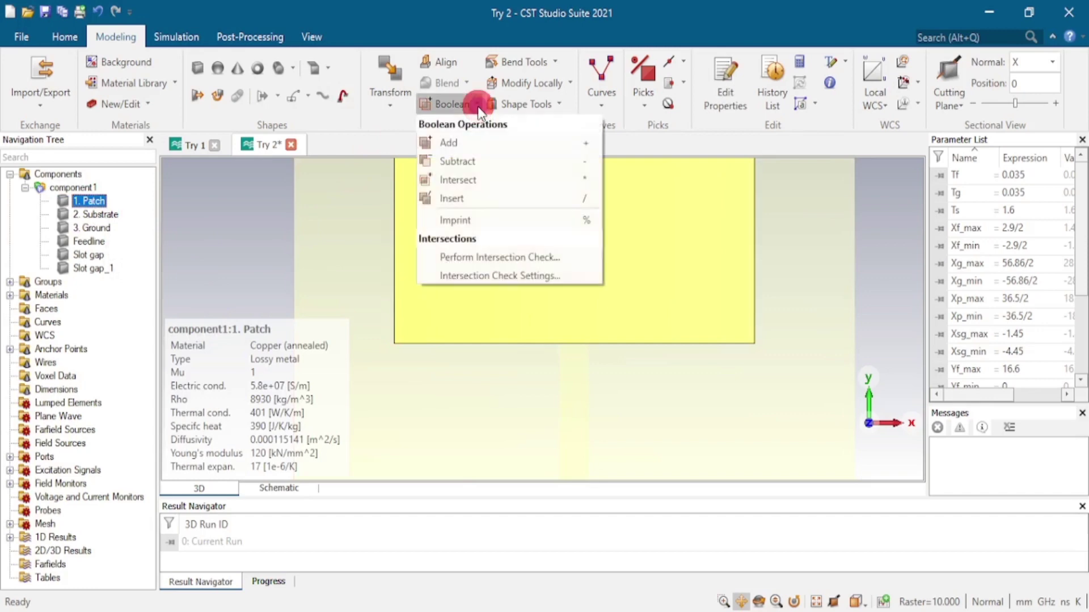
pyautogui.click(521, 166)
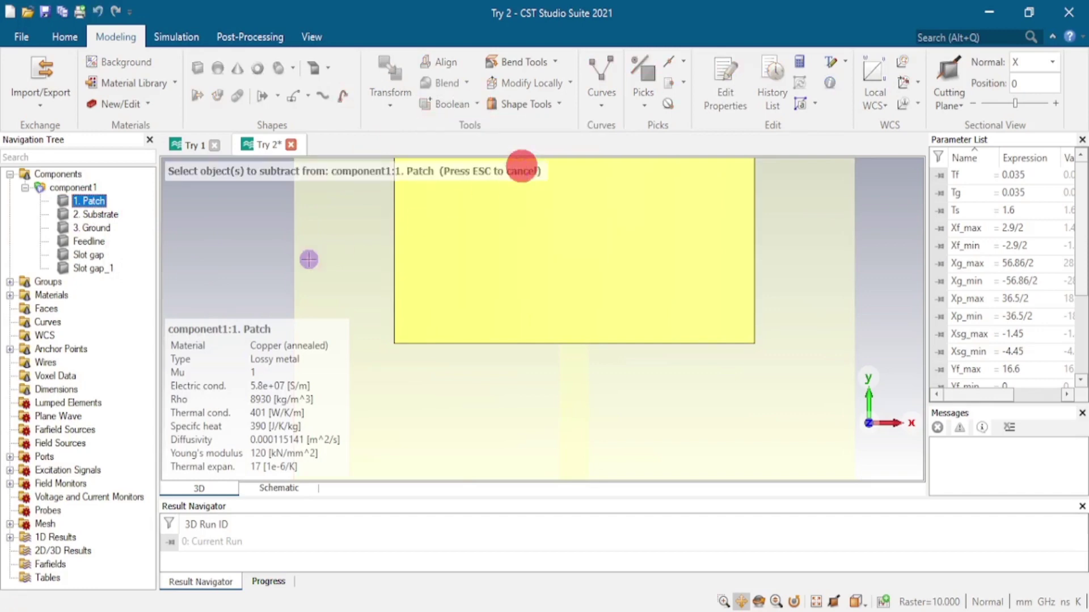
pyautogui.click(95, 255)
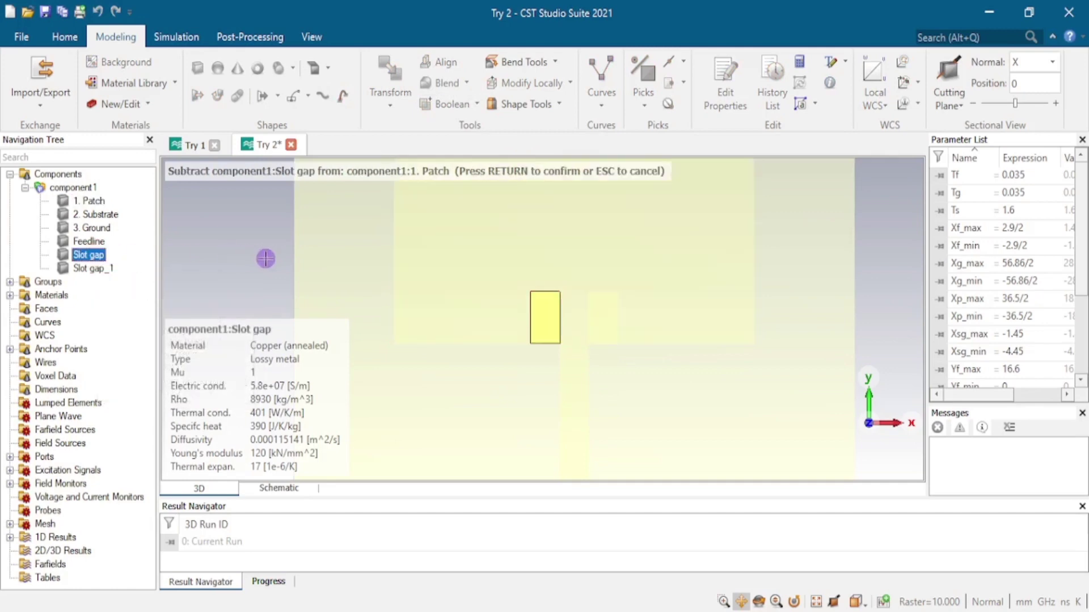
pyautogui.press('Return')
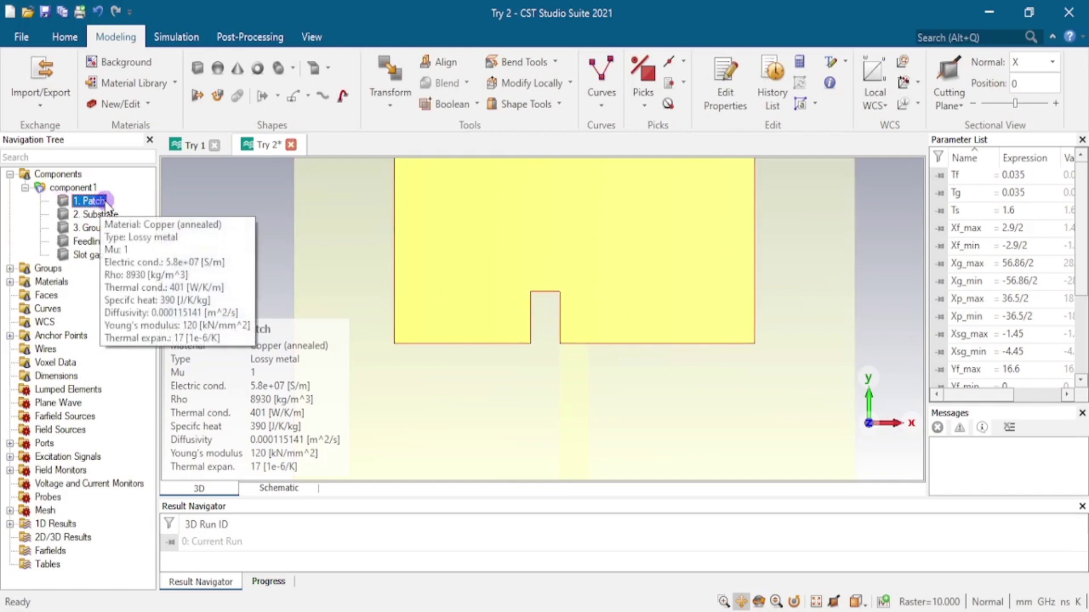
# - Subtract the copied slot gap brick on the feedline's other side from the patch
pyautogui.click(477, 105)
pyautogui.click(510, 162)
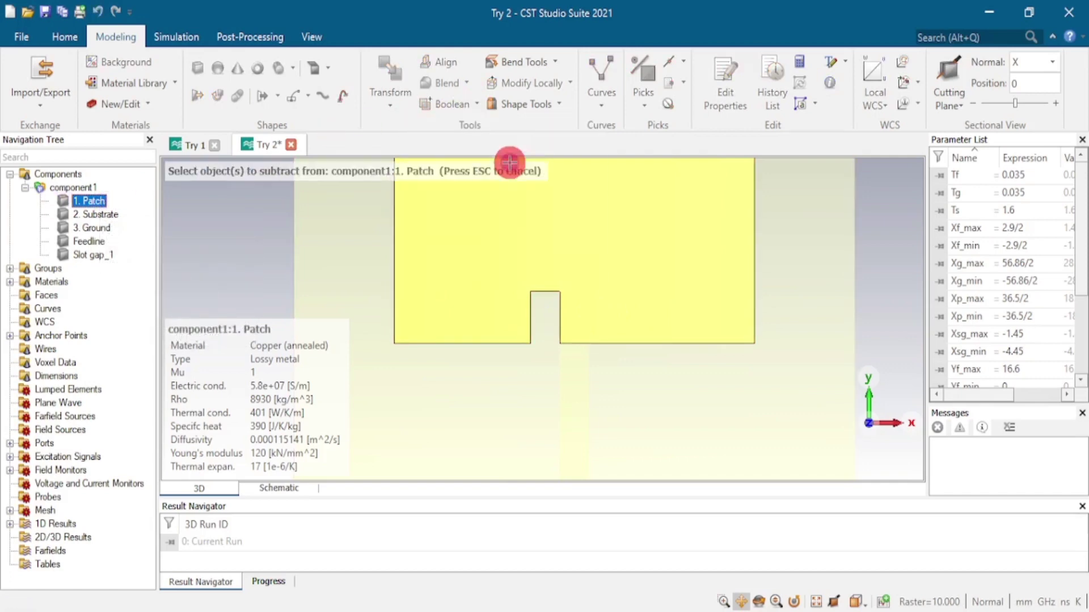
pyautogui.click(103, 258)
pyautogui.click(105, 260)
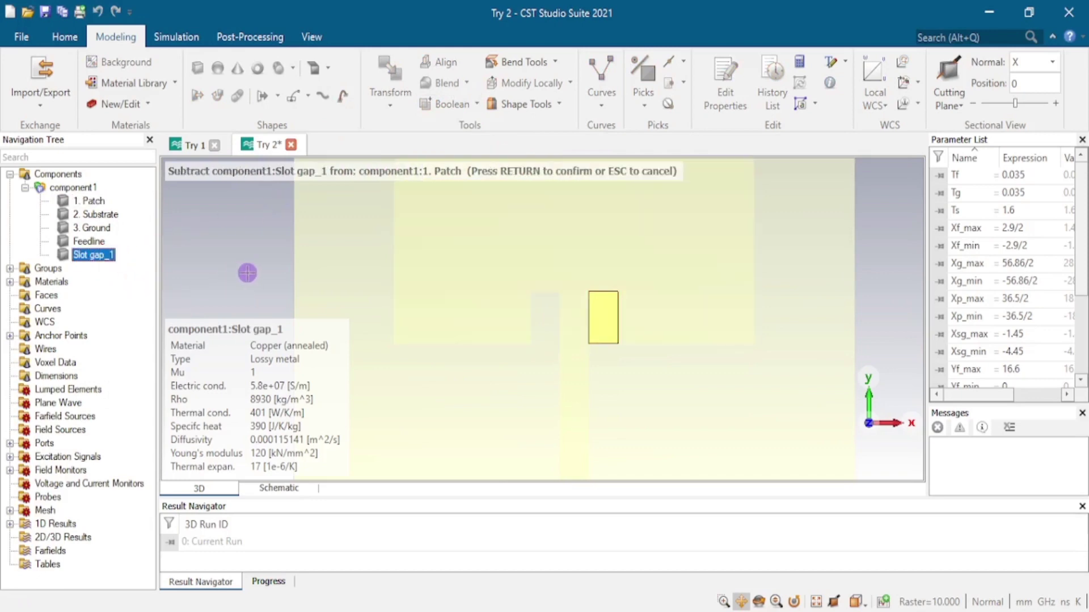
pyautogui.press('Return')
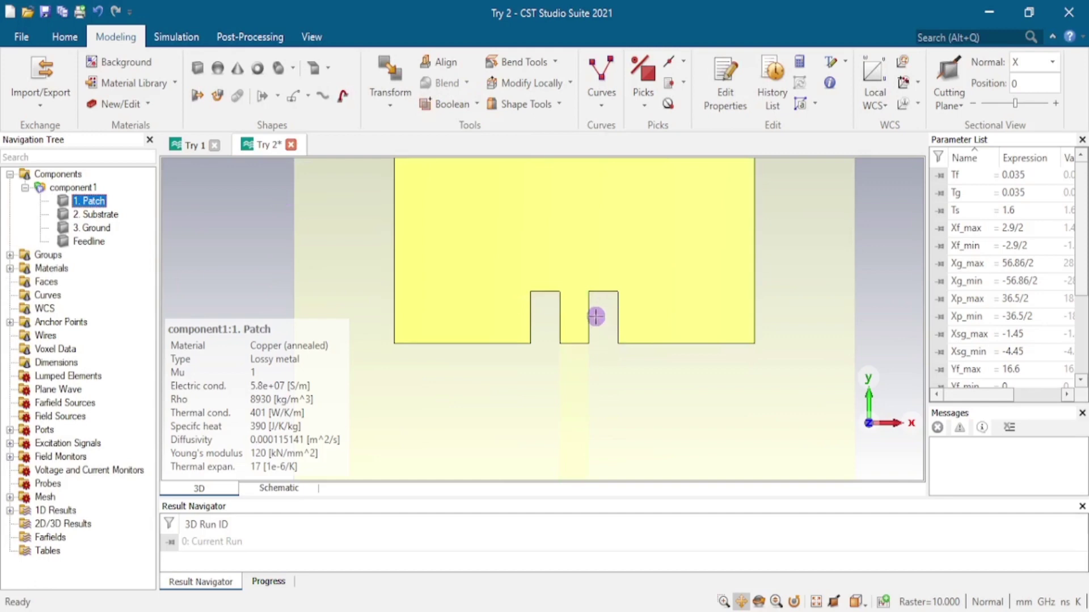
pyautogui.click(78, 187)
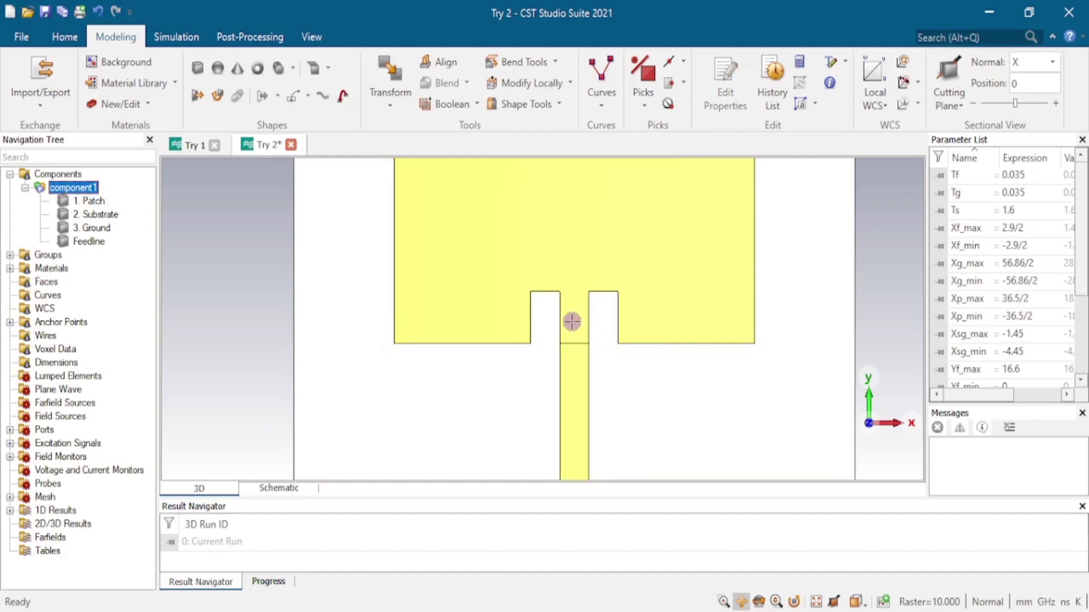
# - Merge the feedline into the patch with a Boolean Add
pyautogui.click(102, 201)
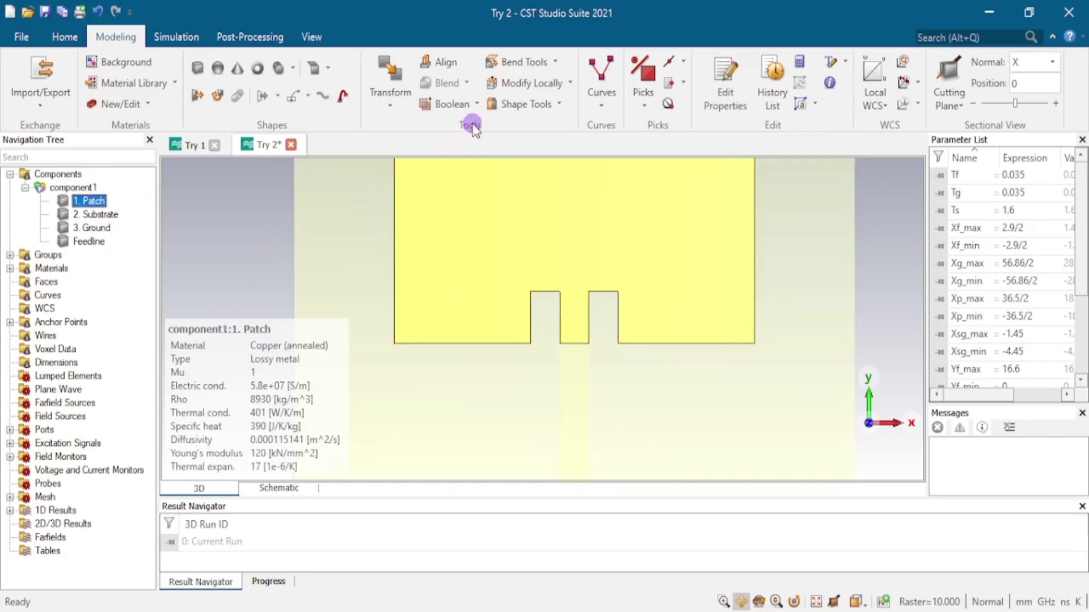
pyautogui.click(476, 104)
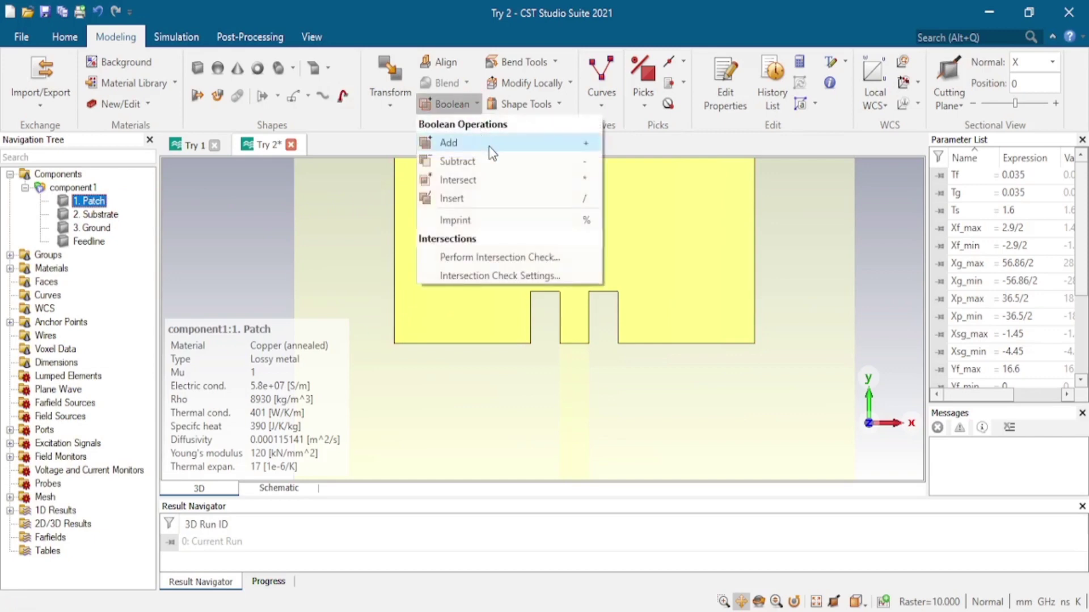
pyautogui.click(488, 146)
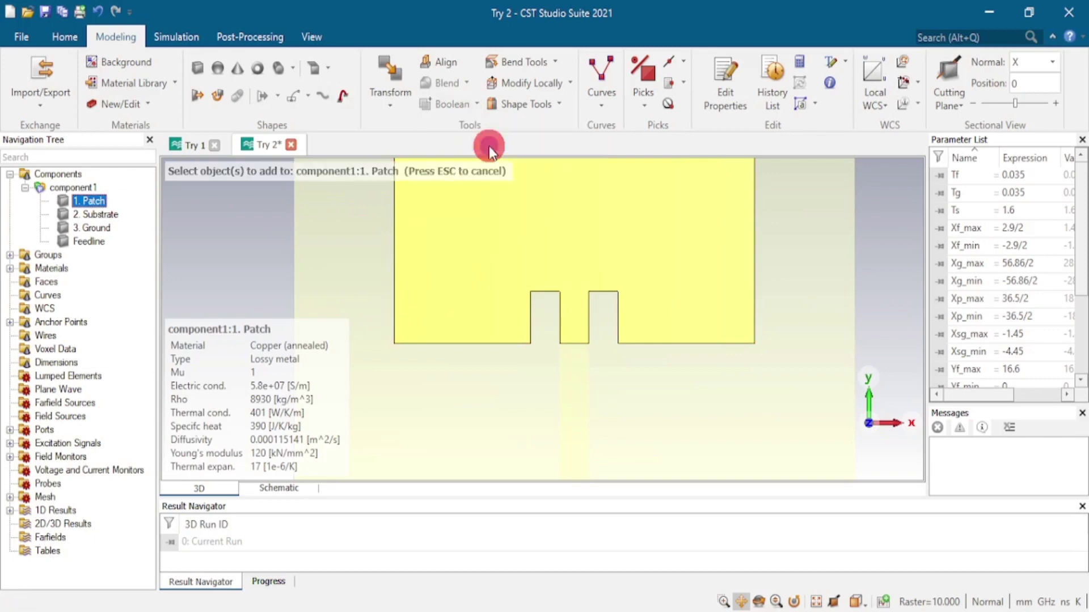
pyautogui.click(89, 243)
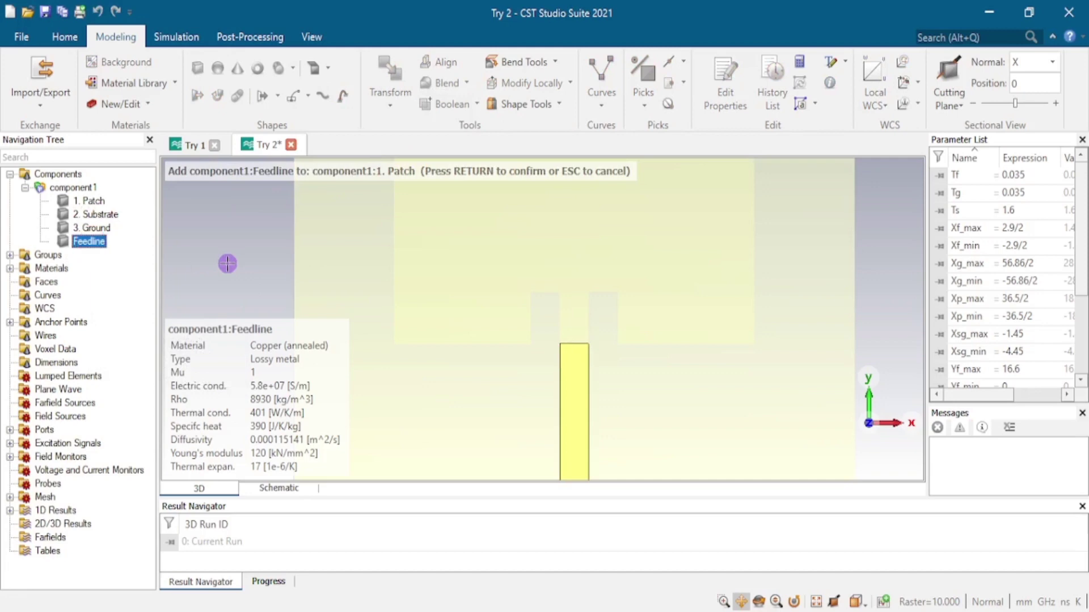
pyautogui.press('Return')
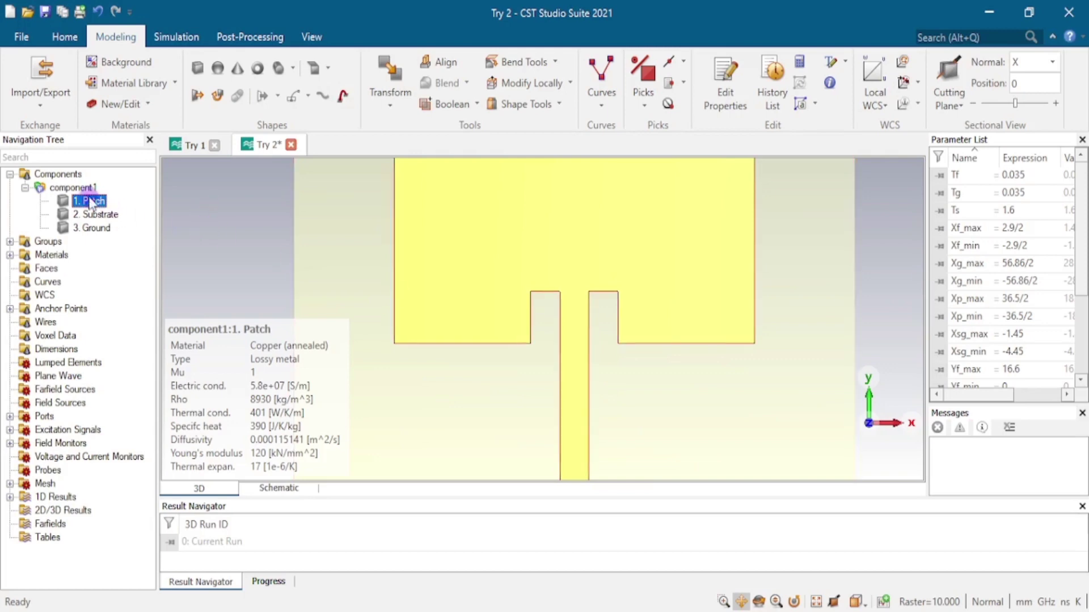
pyautogui.click(78, 176)
# - Set up a parameter sweep for the Time Domain Solver and add a new sequence to it
pyautogui.scroll(-4, 541, 329)
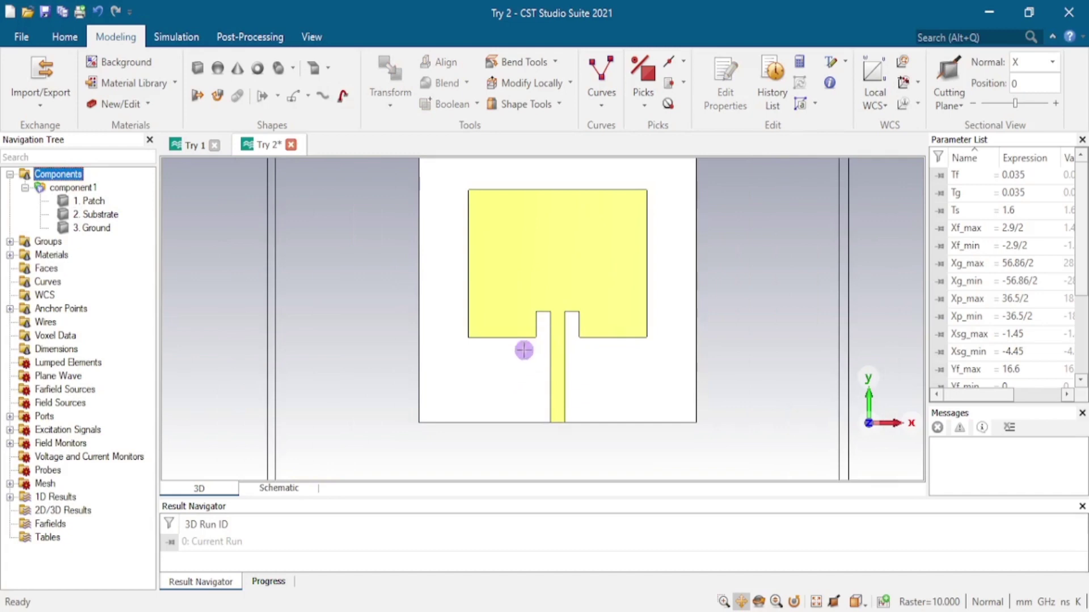
pyautogui.moveTo(525, 349)
pyautogui.mouseDown()
pyautogui.moveTo(632, 298)
pyautogui.moveTo(523, 357)
pyautogui.mouseUp()
pyautogui.scroll(3, 519, 363)
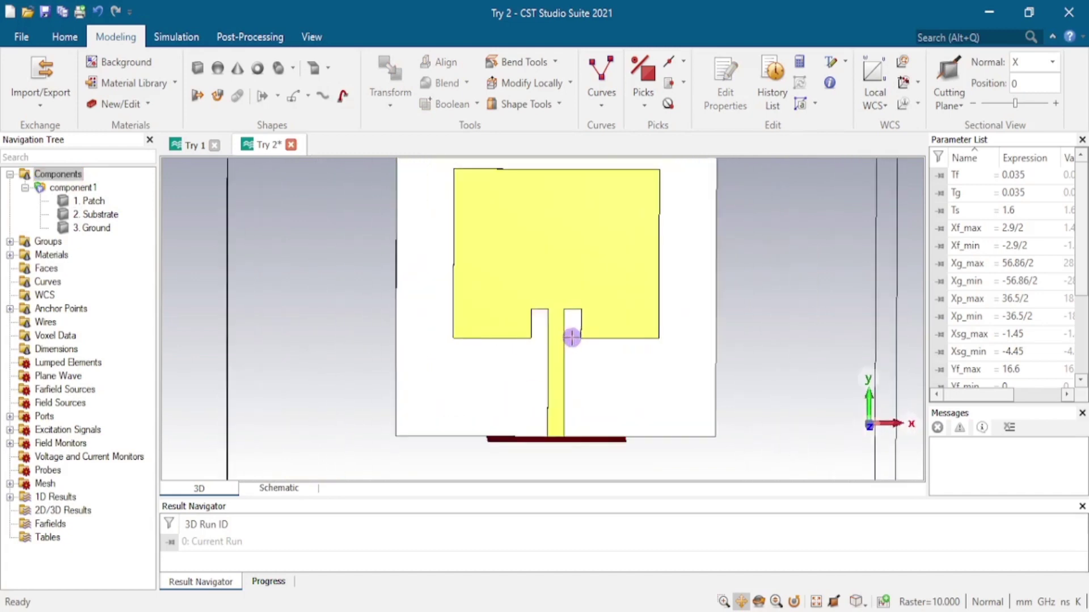
pyautogui.scroll(3, 516, 367)
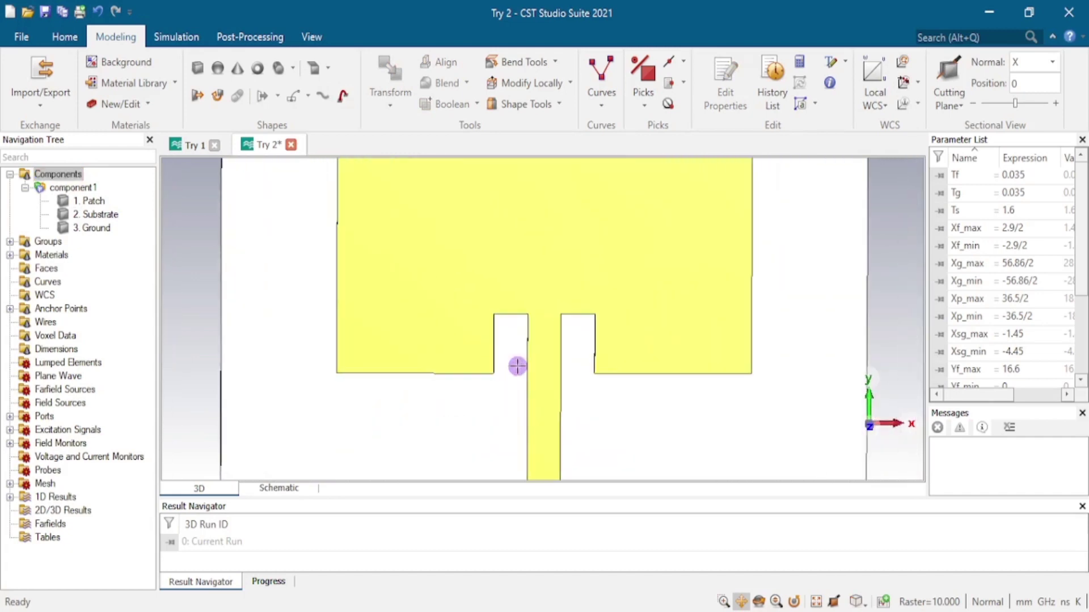
pyautogui.scroll(1, 517, 367)
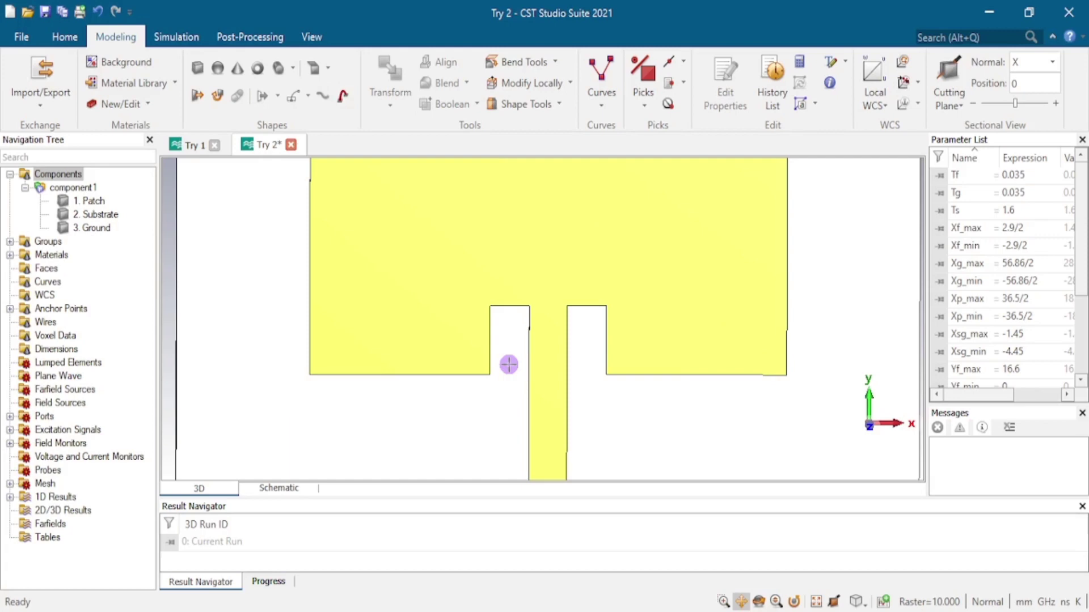
pyautogui.click(64, 37)
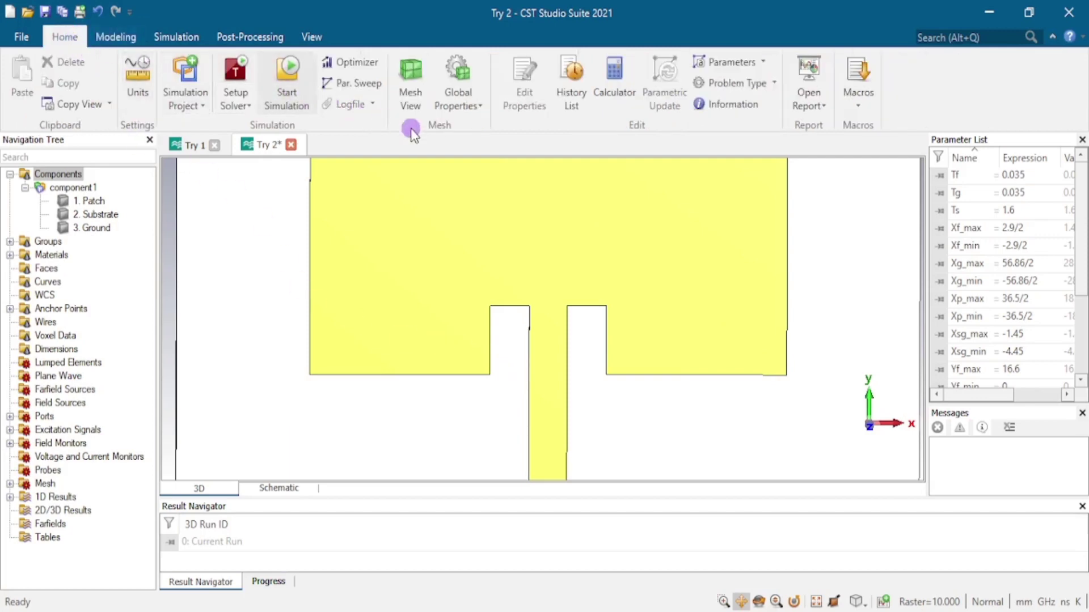
pyautogui.click(361, 89)
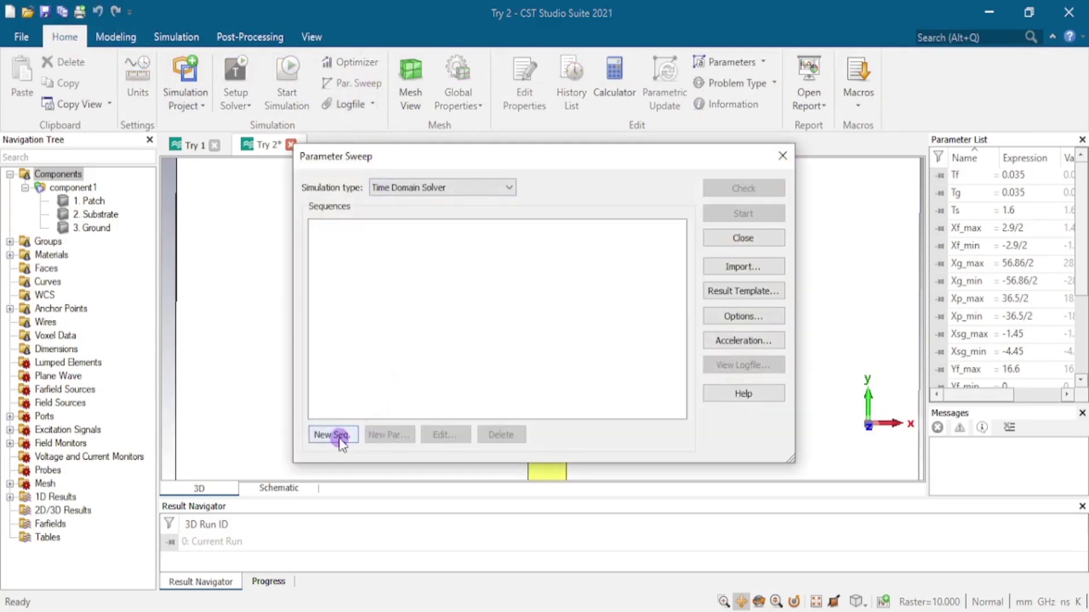
pyautogui.click(340, 437)
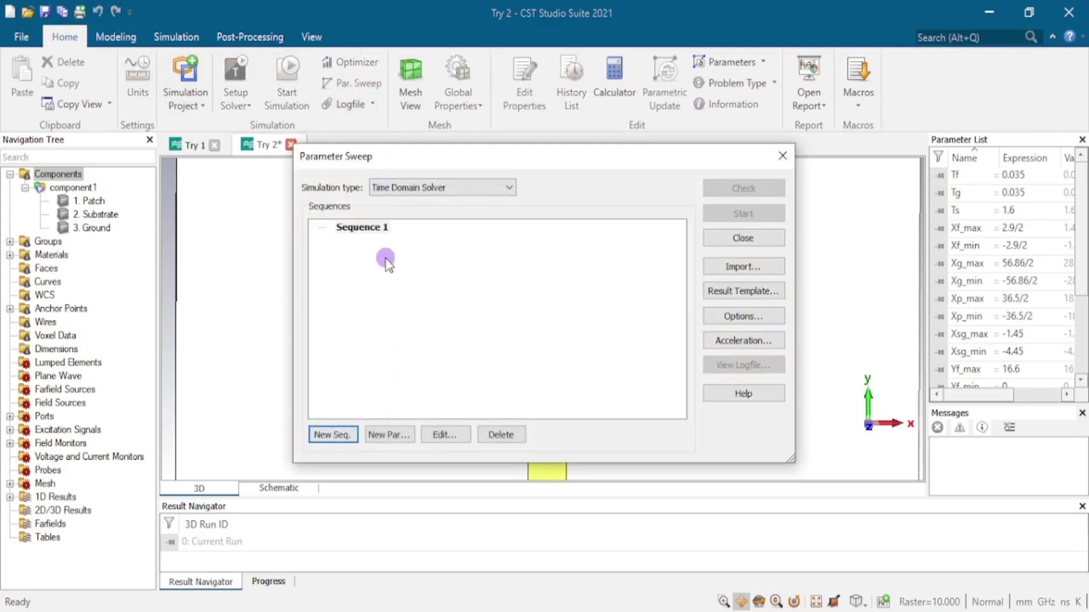
# - Add a linear sweep of Xsg_min from -4.45 to -7.45 with 5 samples to the sequence
pyautogui.click(404, 437)
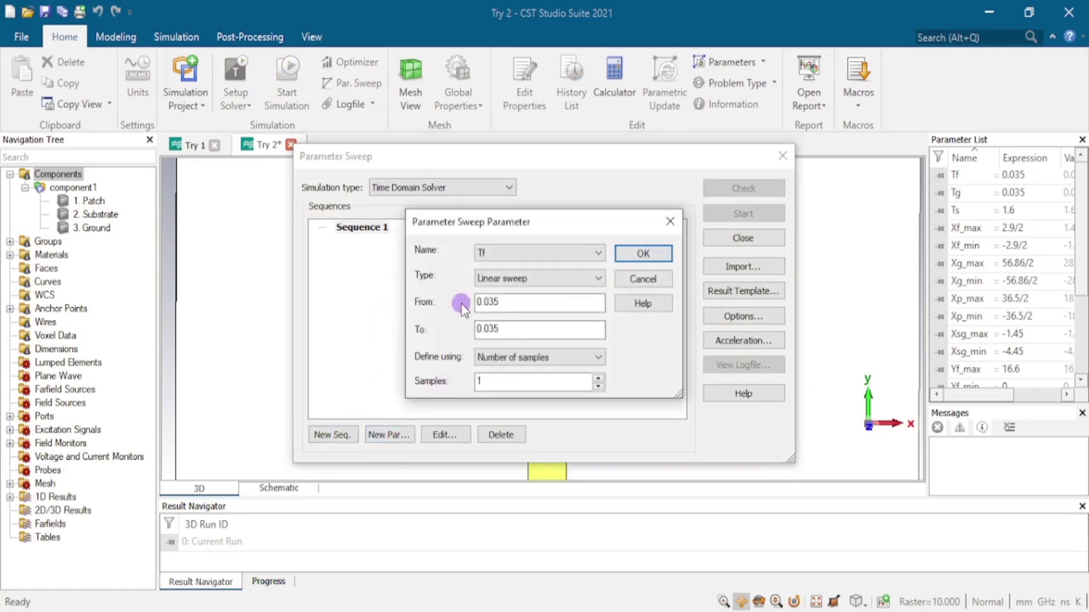
pyautogui.click(480, 254)
pyautogui.click(595, 254)
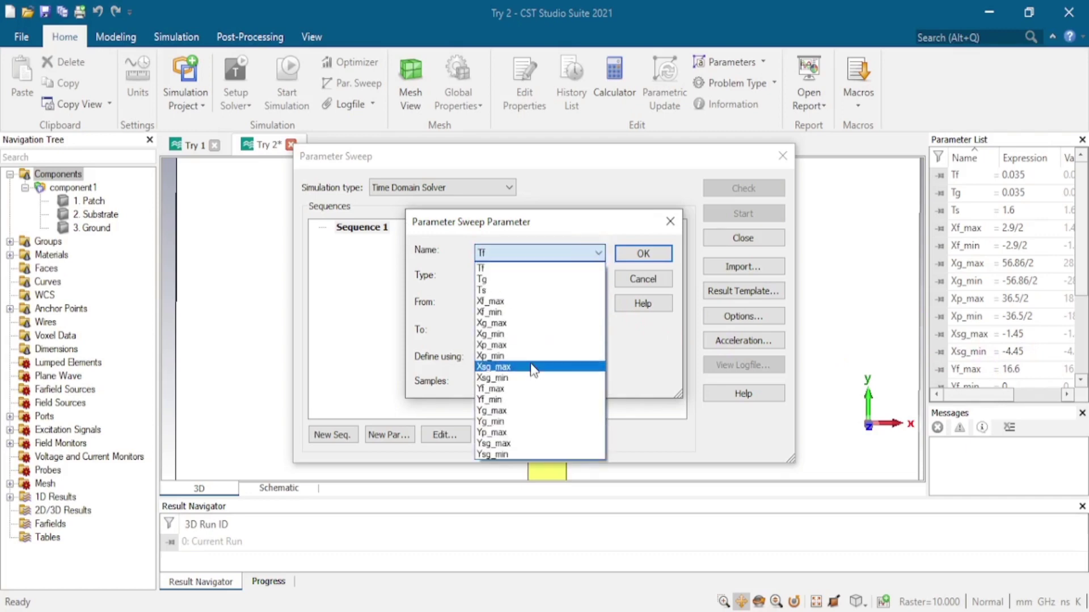
pyautogui.click(529, 377)
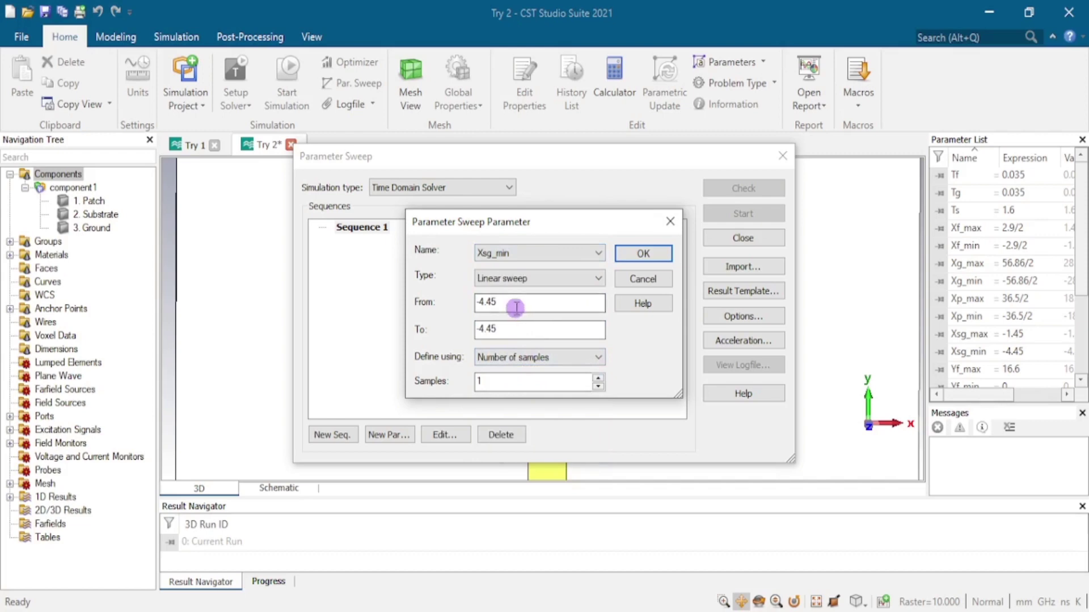
pyautogui.moveTo(512, 329); pyautogui.dragTo(487, 329)
pyautogui.click(767, 289)
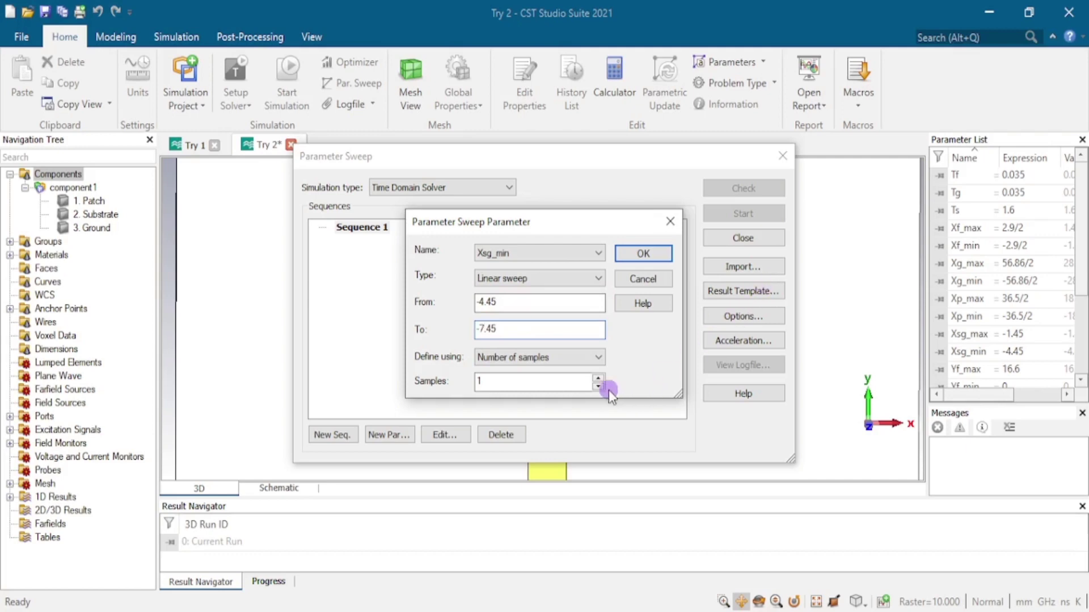
pyautogui.click(518, 382)
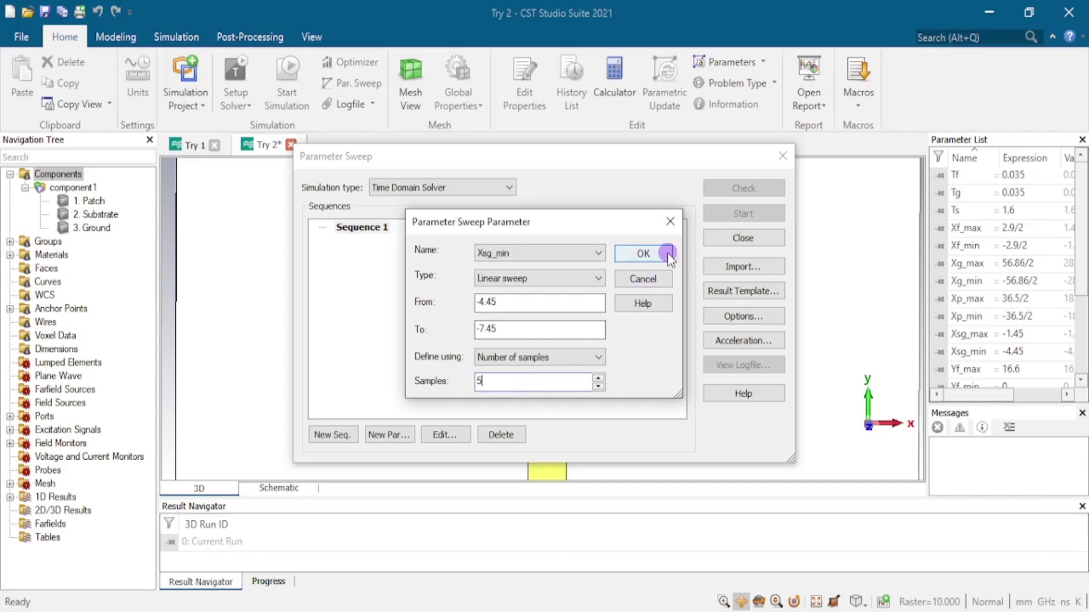
pyautogui.click(667, 255)
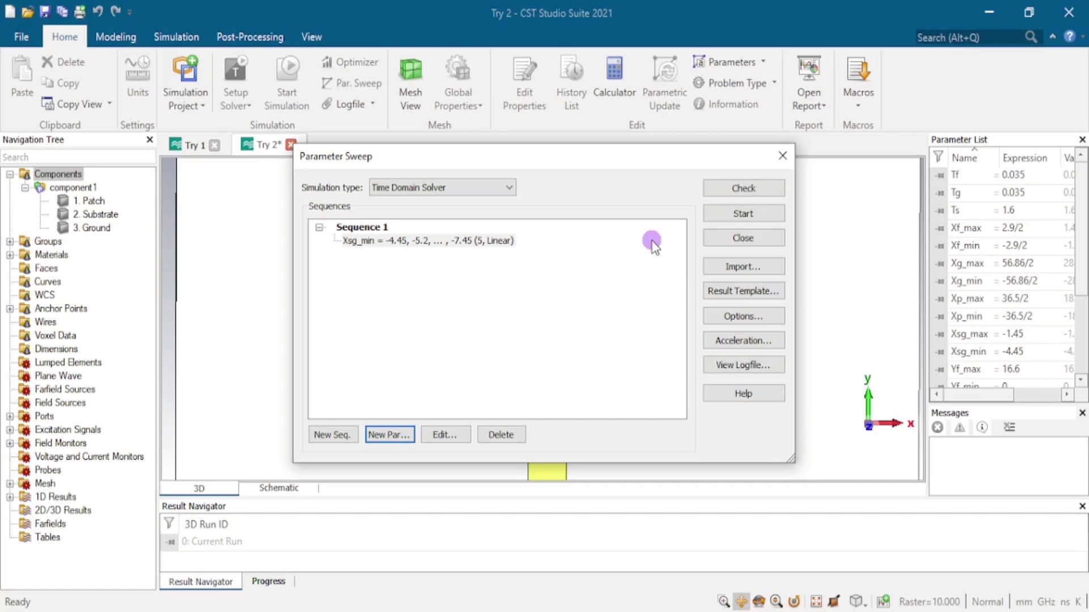
# - Check the parameter sweep and review its logfile for the structure update at each Xsg_min value
pyautogui.click(777, 189)
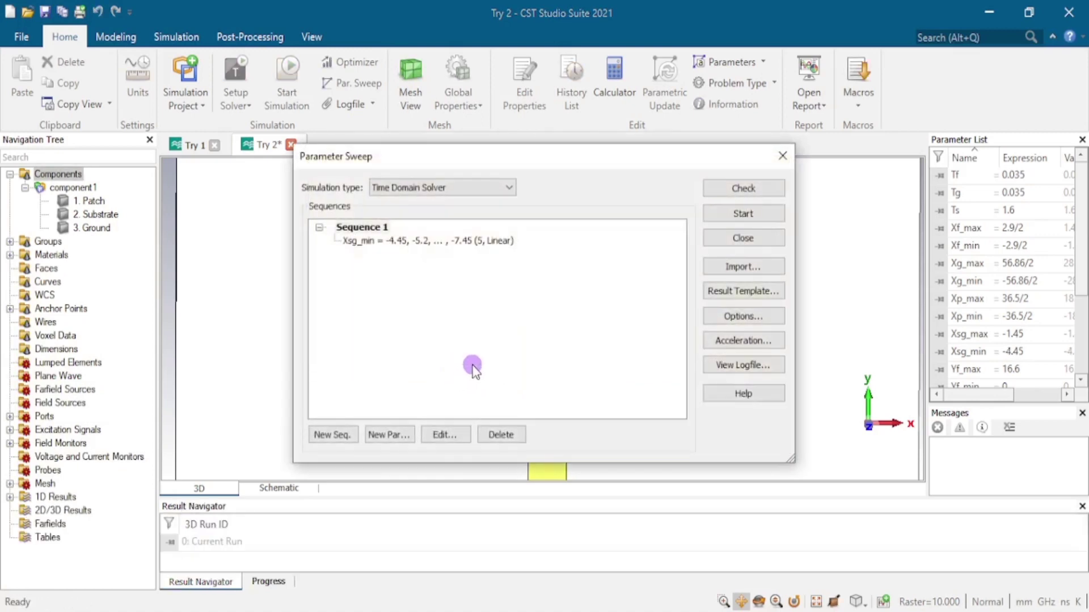
pyautogui.click(775, 368)
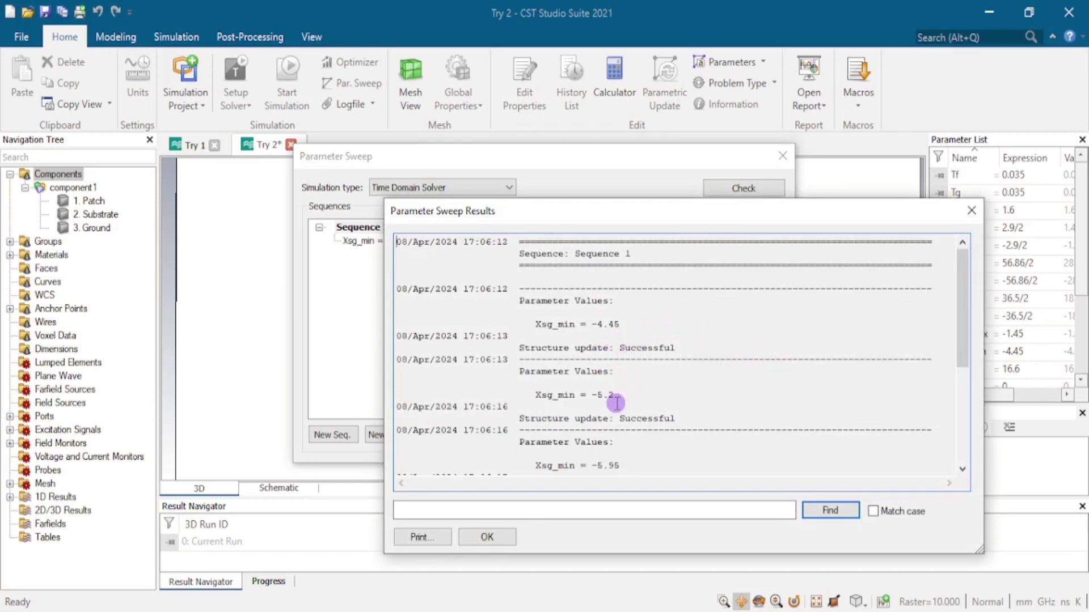
pyautogui.scroll(-2, 629, 462)
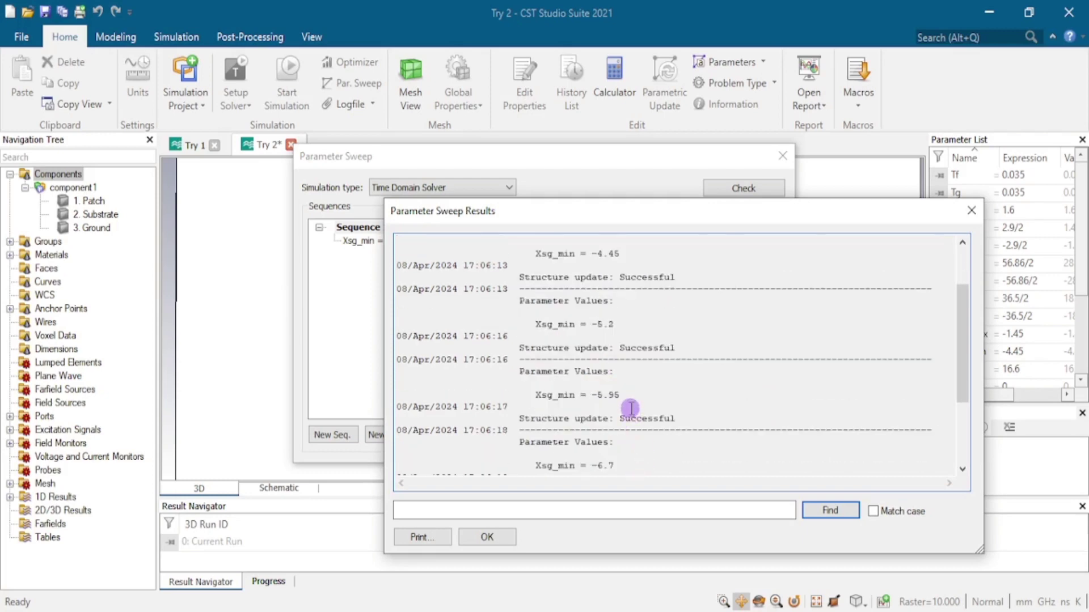
pyautogui.scroll(-1, 631, 408)
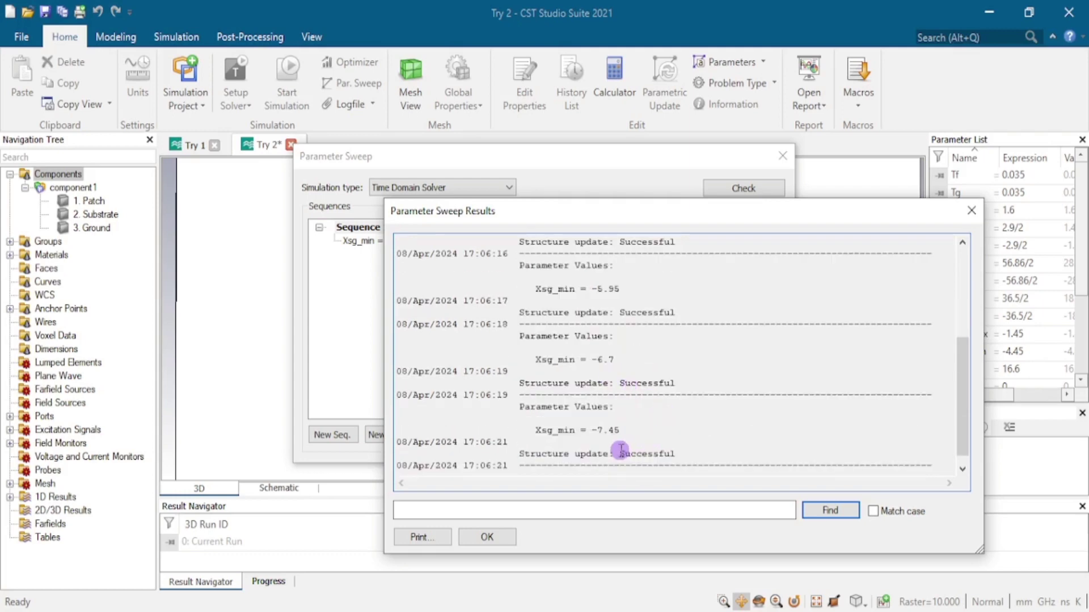
pyautogui.click(506, 540)
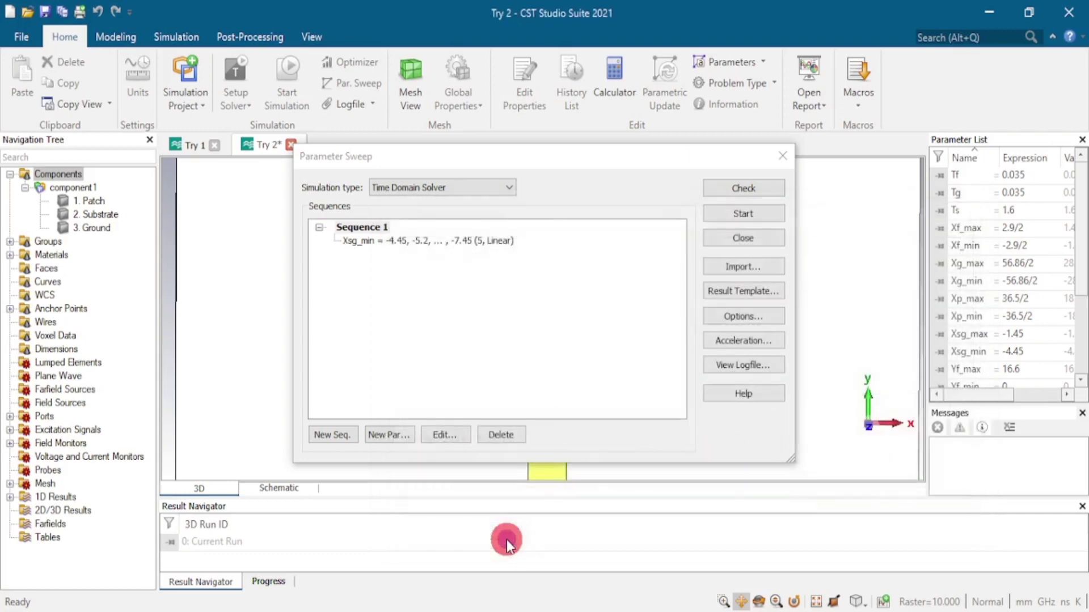
# - Run the parameter sweep and plot the S1,1 curves for all Xsg_min values
pyautogui.click(771, 216)
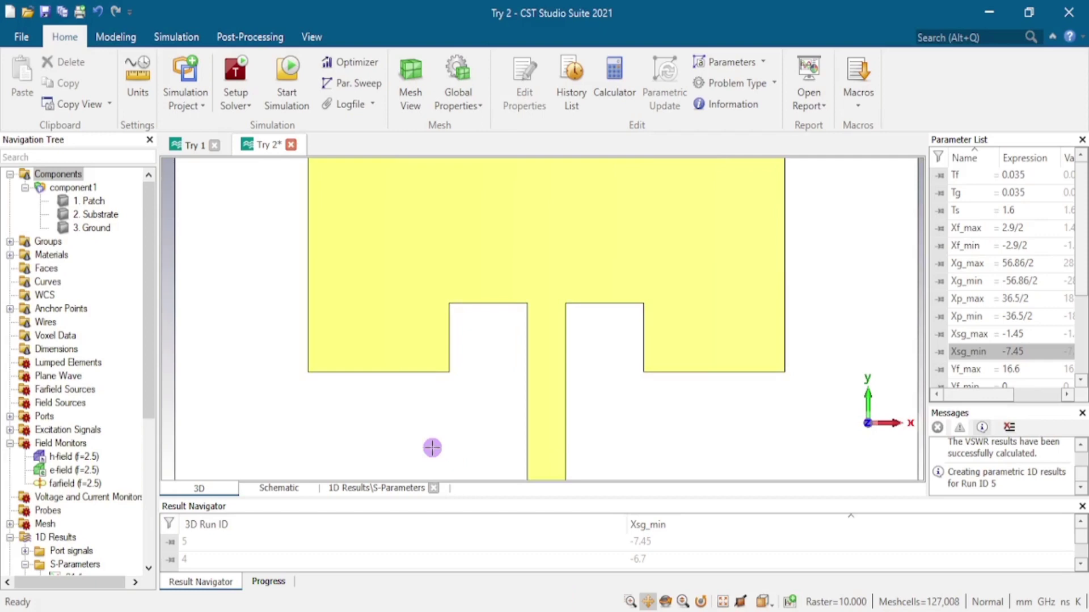
pyautogui.scroll(-4, 71, 460)
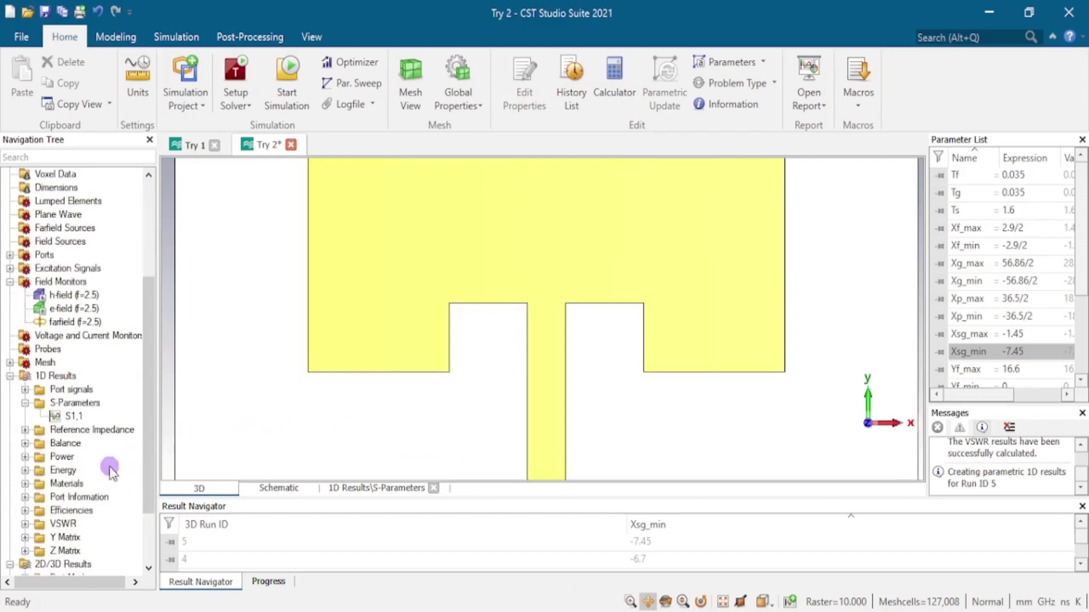
pyautogui.click(85, 403)
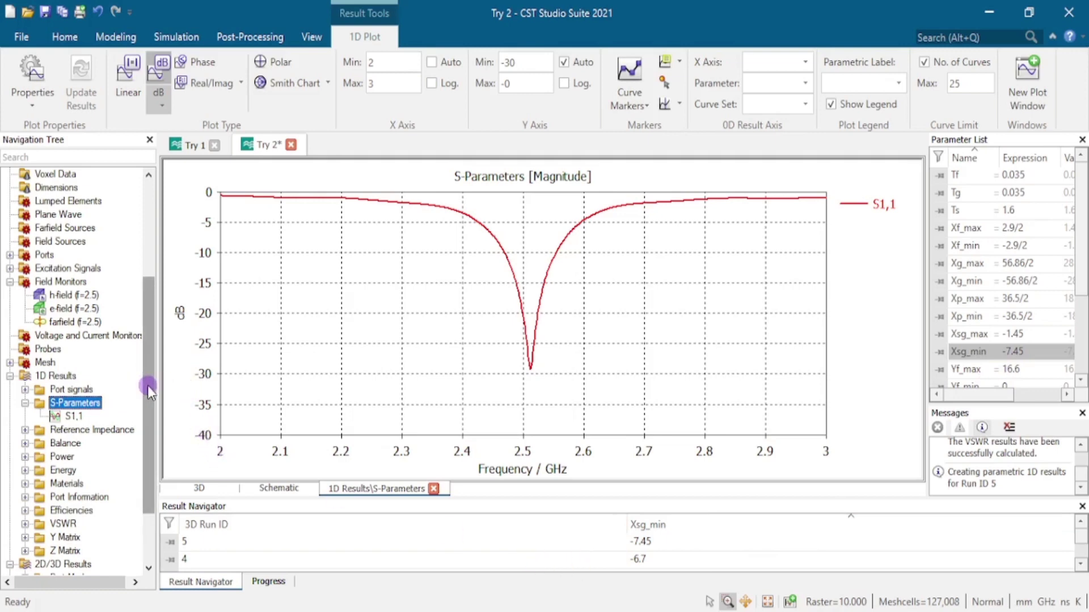
pyautogui.click(72, 418)
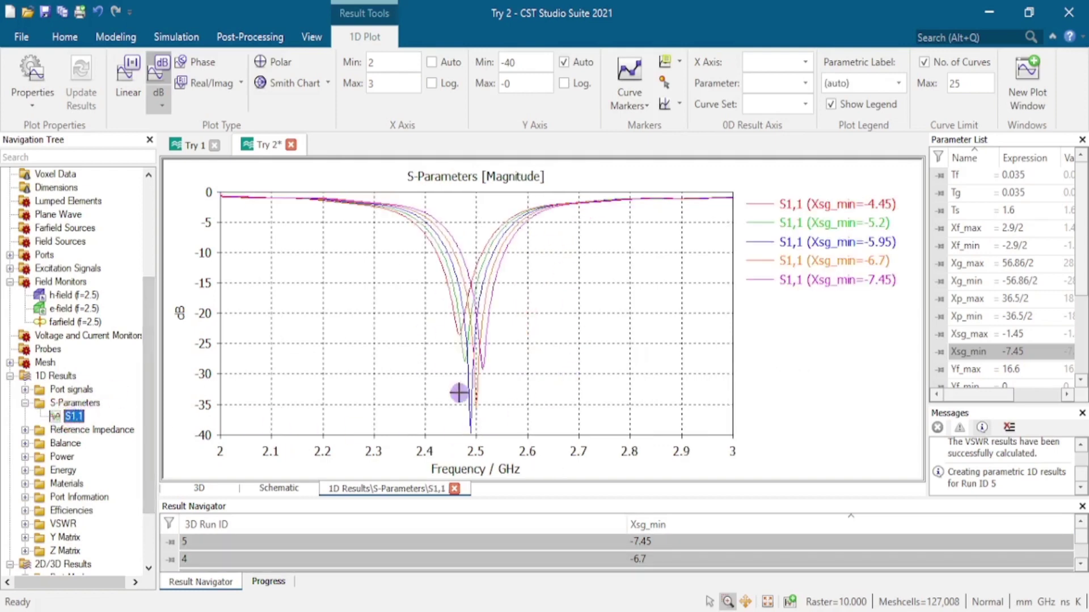
# - Highlight the S1,1 curves one by one from Xsg_min=-4.45 to -7.45 to compare their resonances, and save the project
pyautogui.click(841, 196)
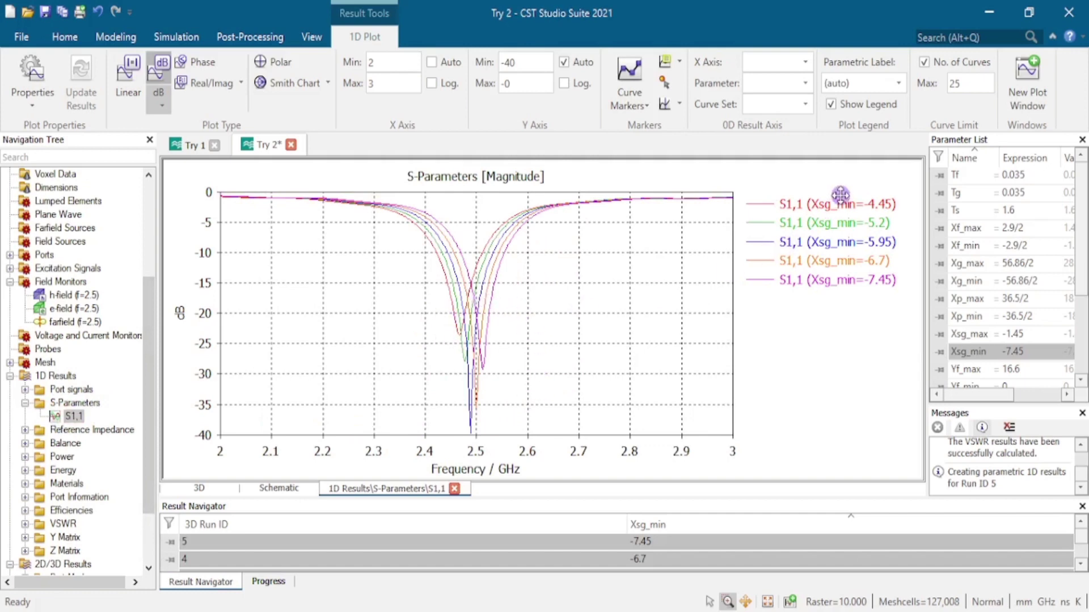
pyautogui.click(814, 206)
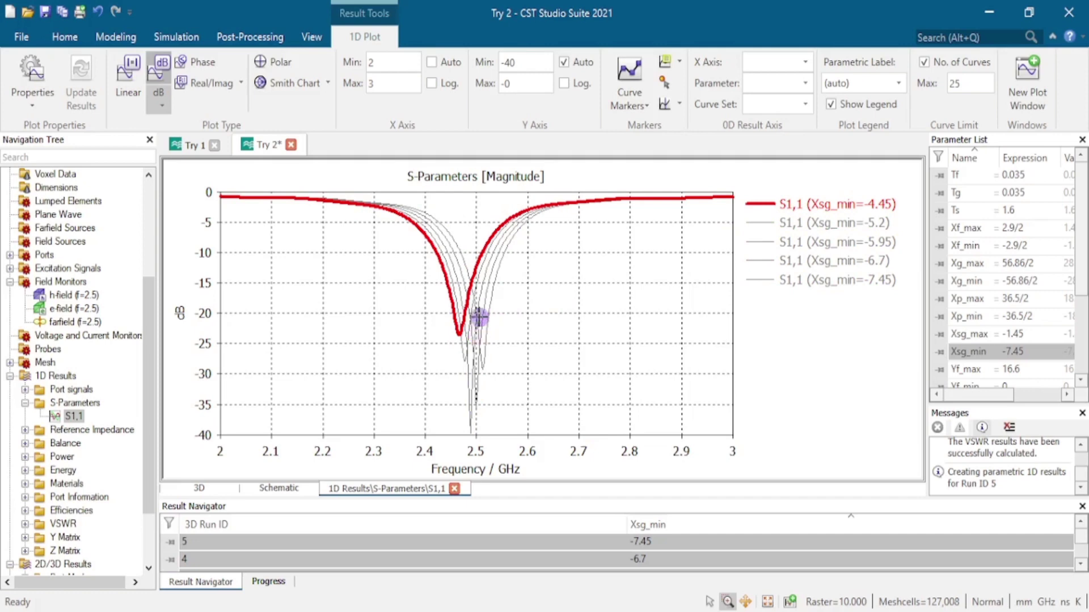
pyautogui.click(835, 224)
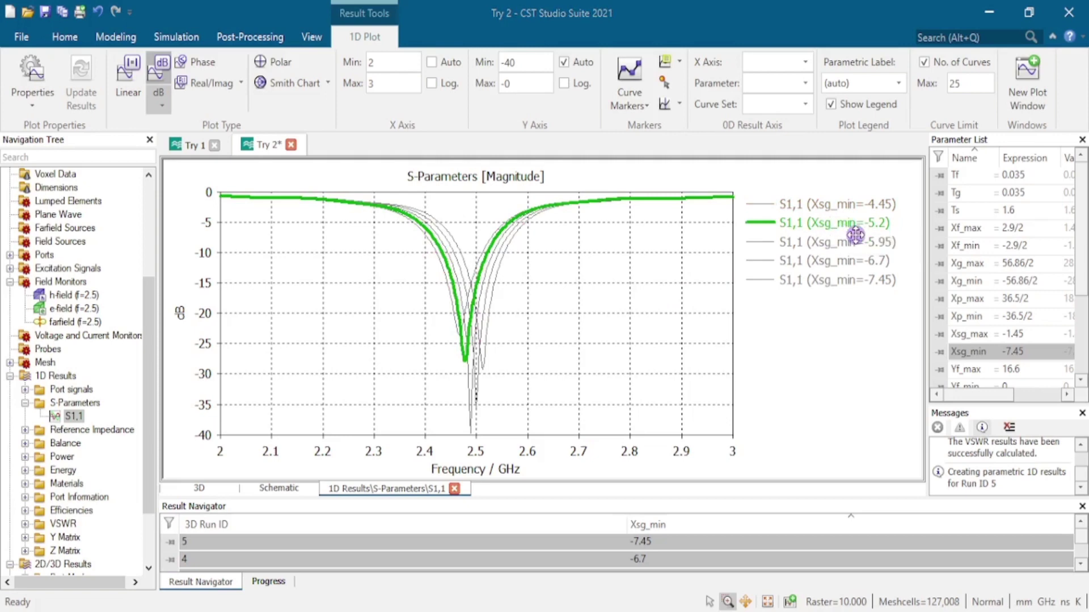
pyautogui.click(818, 244)
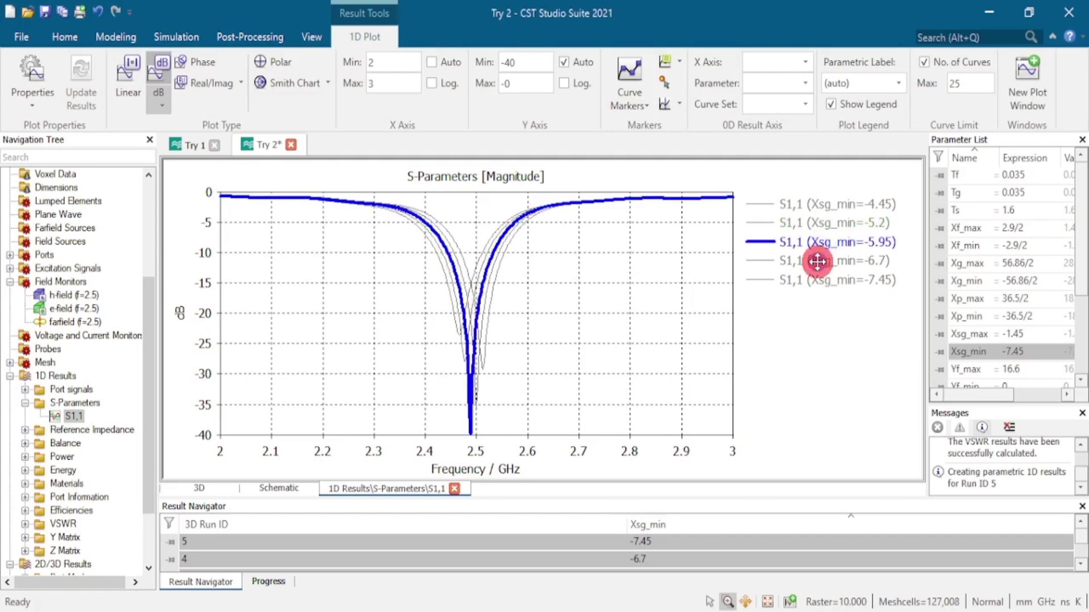
pyautogui.click(817, 261)
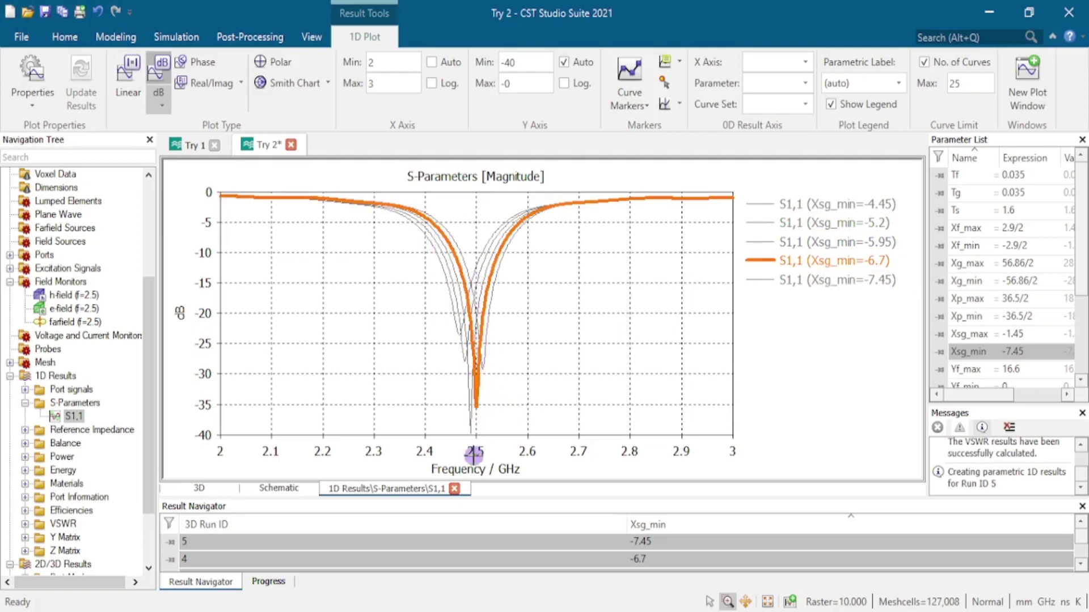
pyautogui.hotkey('ctrl', 's')
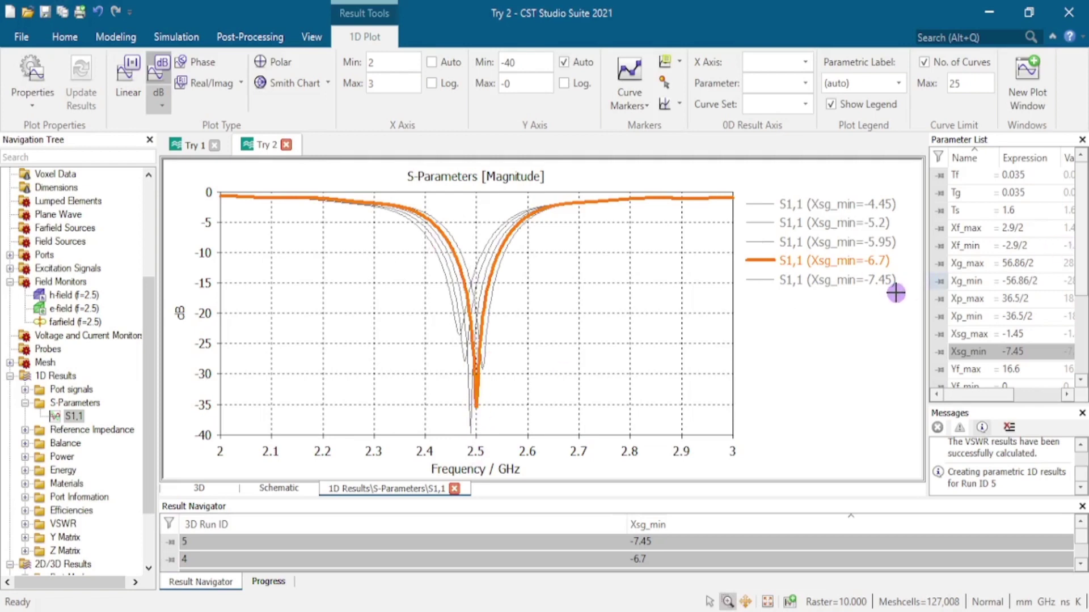
pyautogui.click(848, 282)
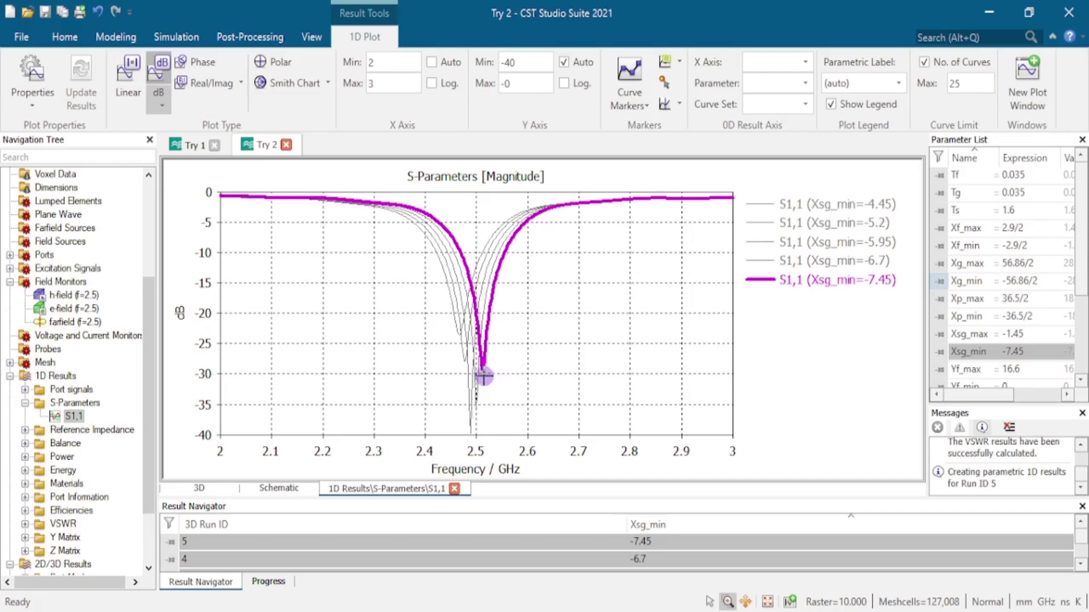
pyautogui.scroll(-2, 149, 431)
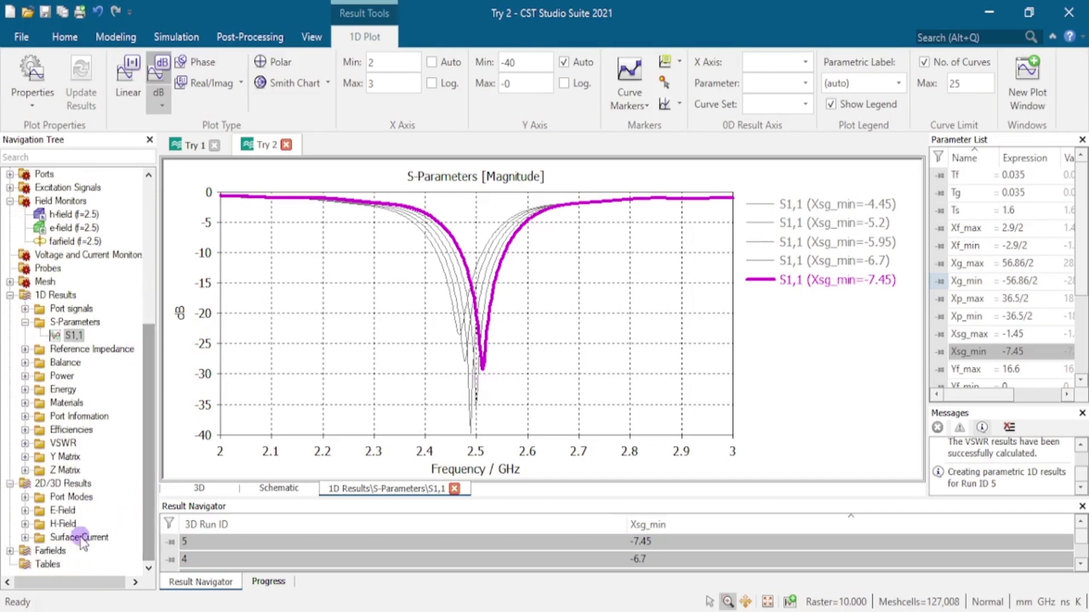
# - Inspect the 2.5 GHz farfield and the current S-Parameters result, and return to the S1,1 curves of all sweep runs
pyautogui.click(10, 551)
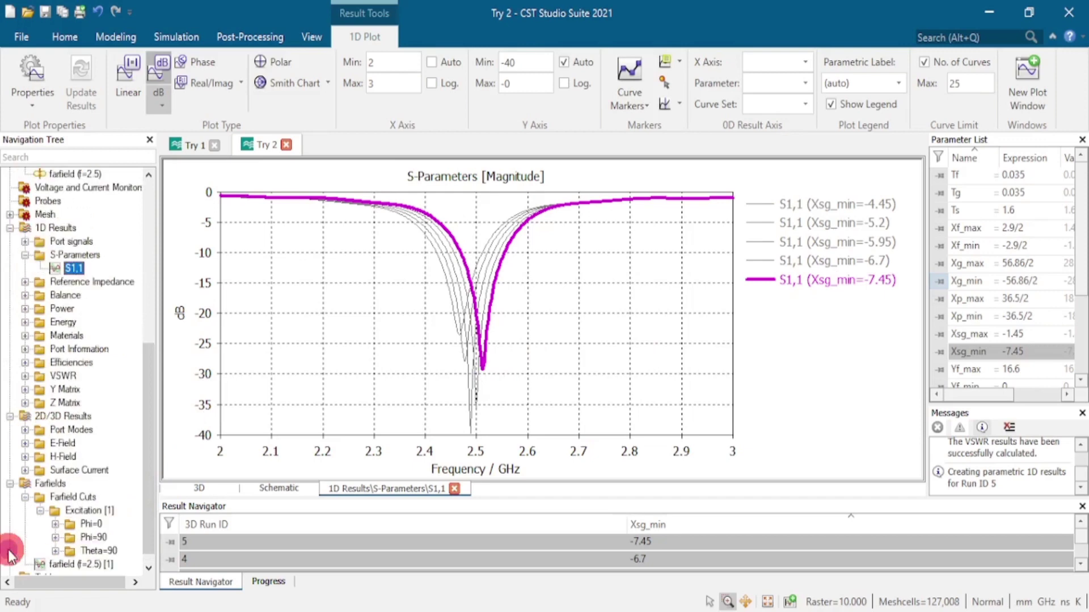
pyautogui.click(51, 551)
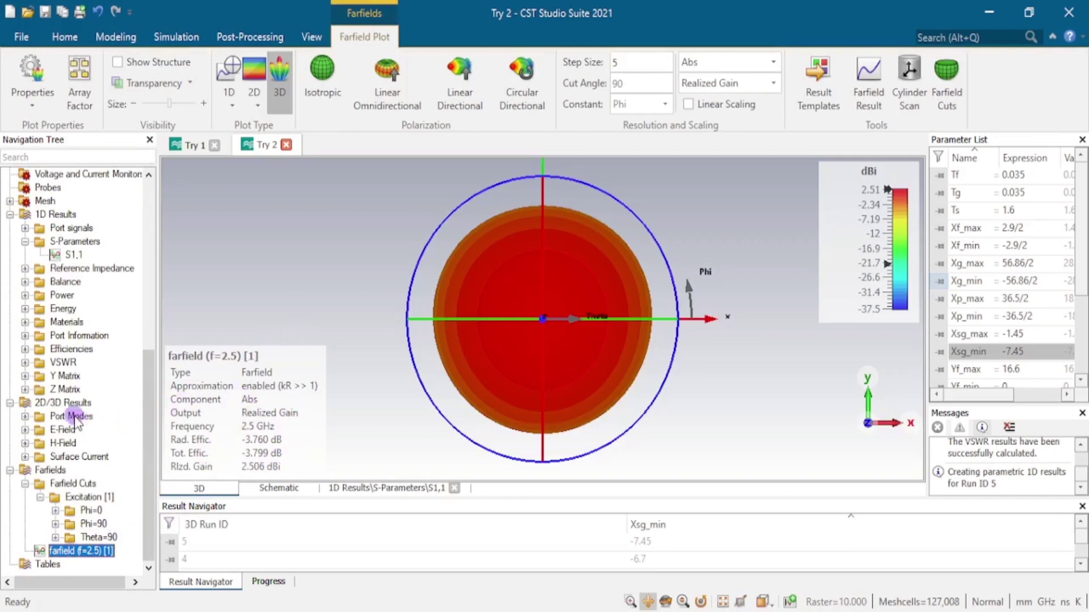
pyautogui.click(77, 241)
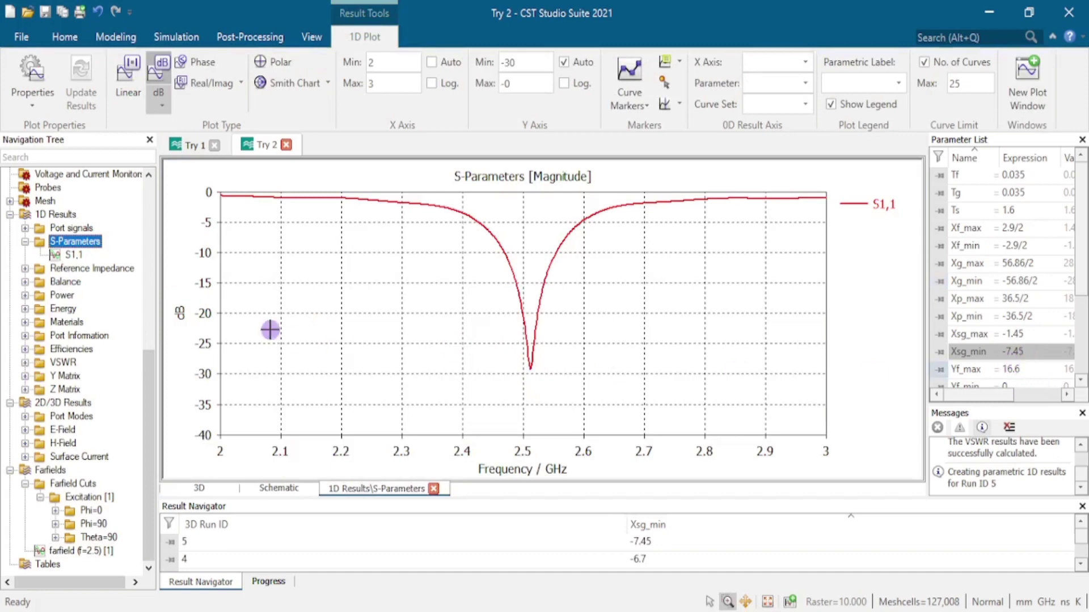
pyautogui.click(58, 256)
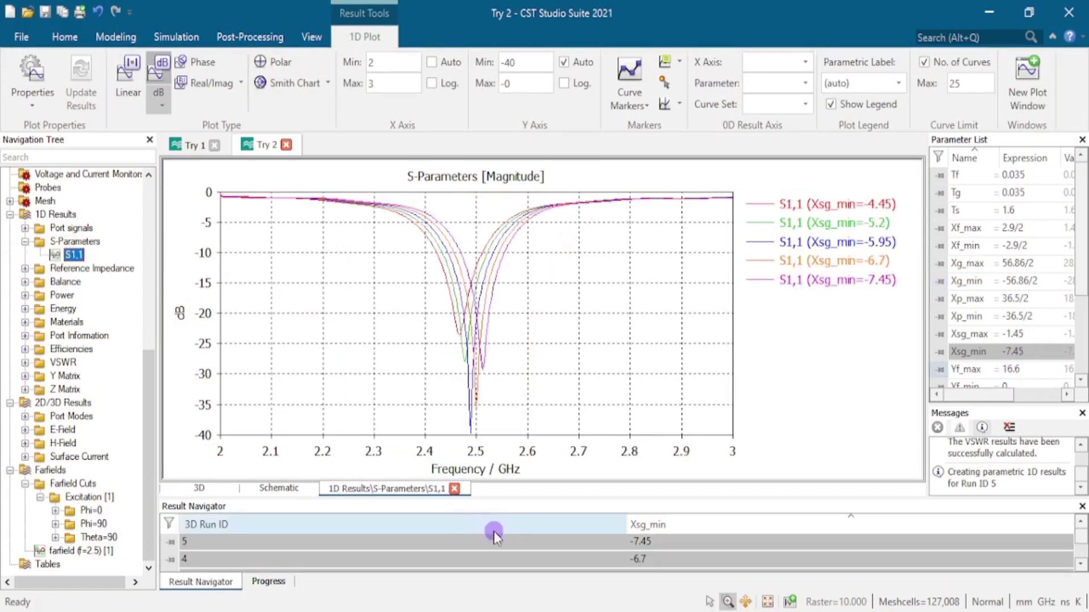
# - Set the model parameters to 3D Run ID 4 (Xsg_min=-6.7), deleting the current results but keeping the parametric results and cache
pyautogui.click(565, 560)
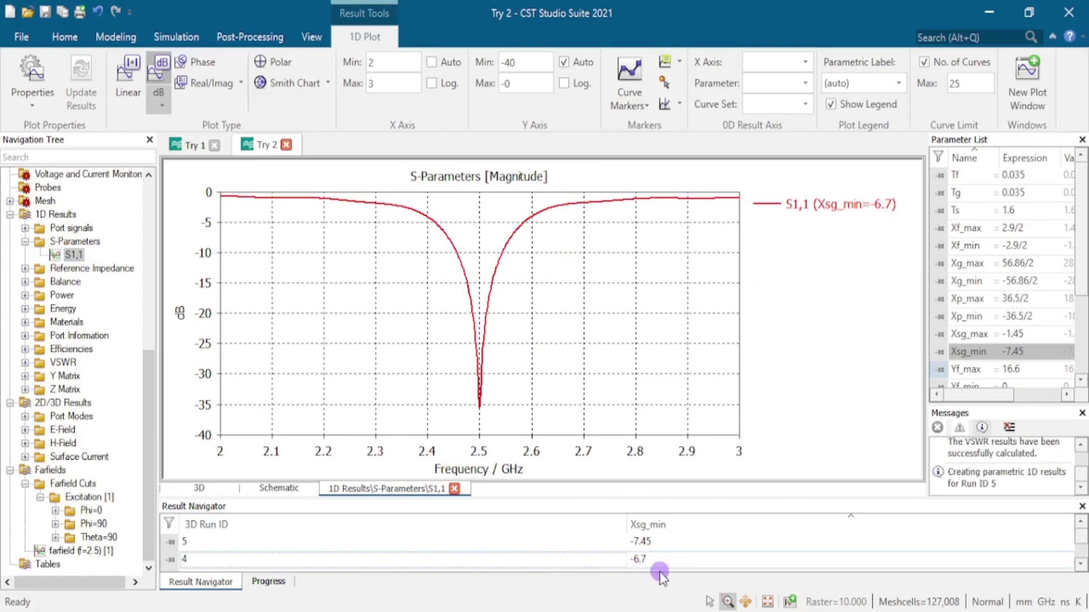
pyautogui.rightClick(566, 558)
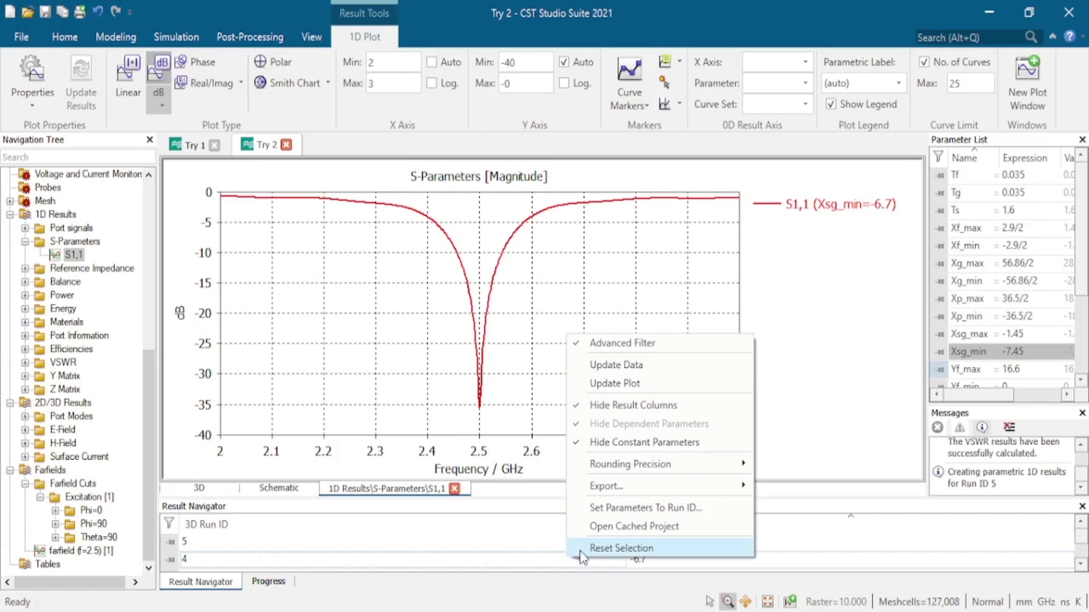
pyautogui.click(714, 510)
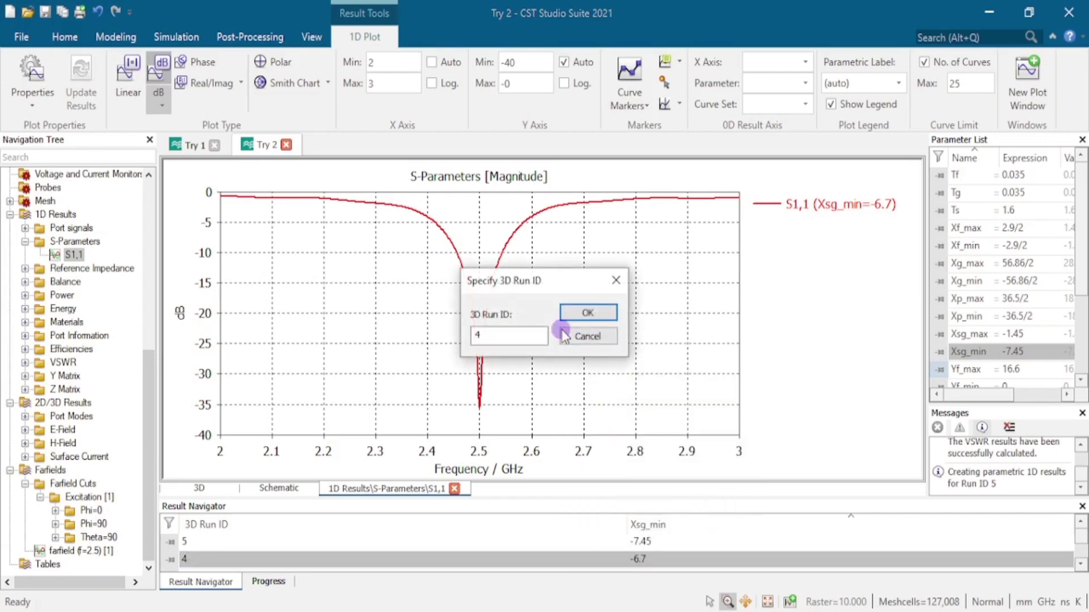
pyautogui.moveTo(555, 281); pyautogui.dragTo(393, 283)
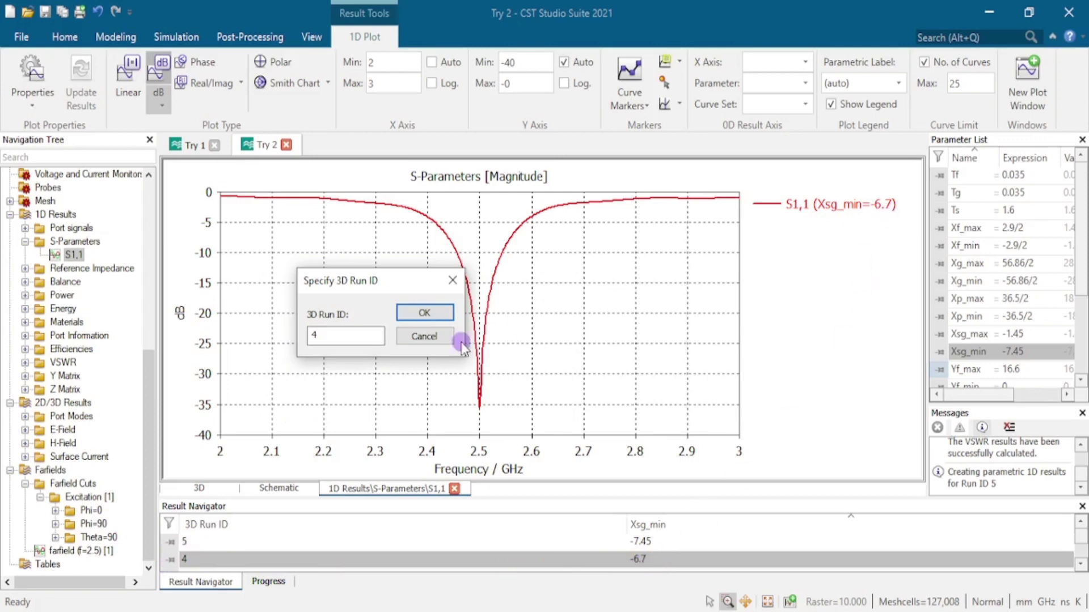
pyautogui.click(434, 312)
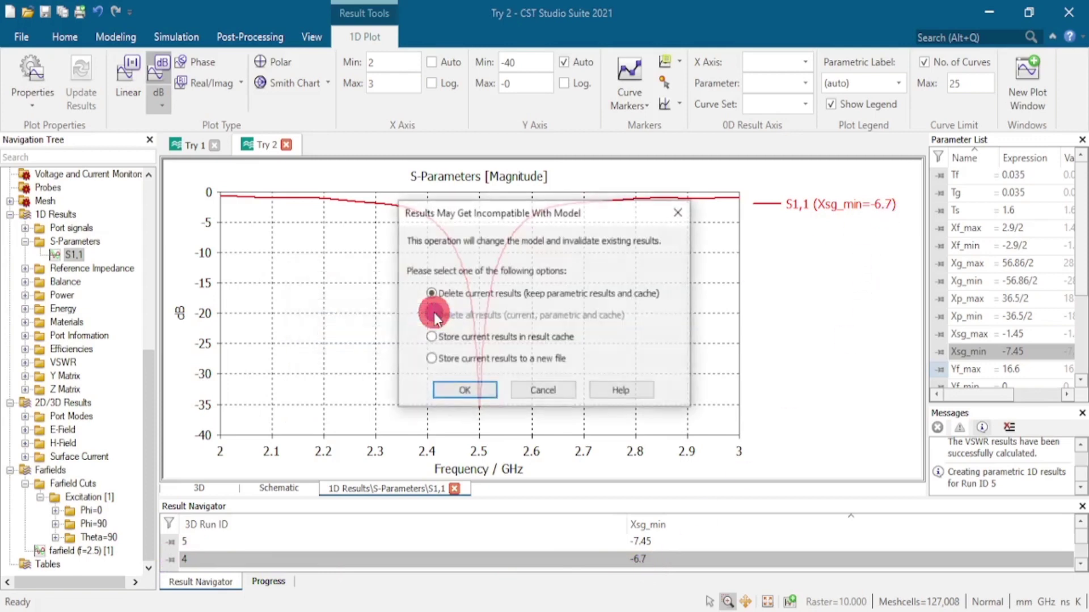
pyautogui.click(488, 391)
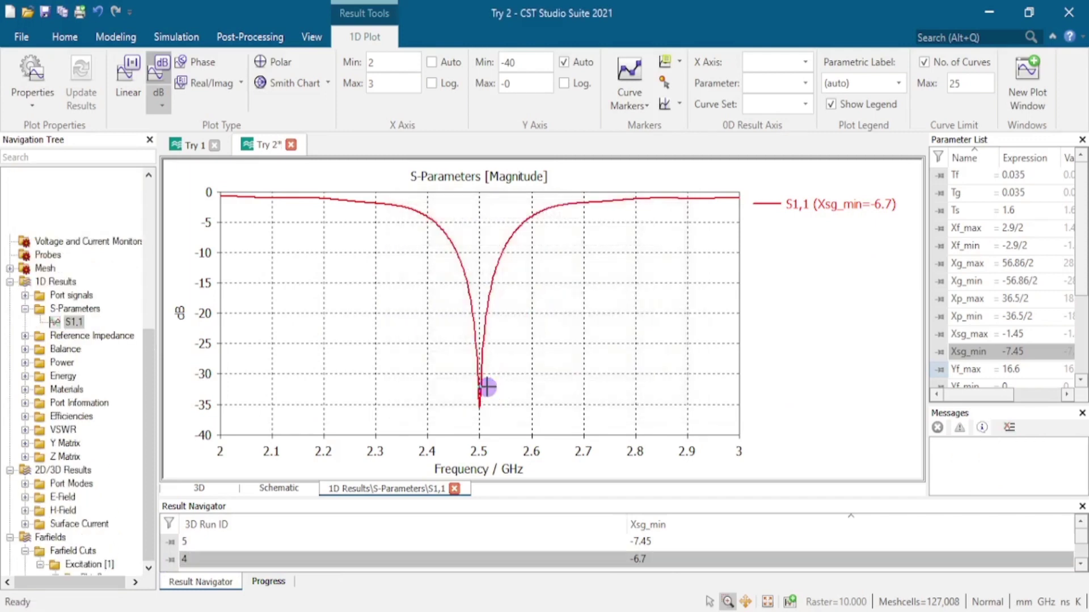
# - Rebuild the antenna geometry with the modified parameters and run the simulation
pyautogui.scroll(10, 105, 266)
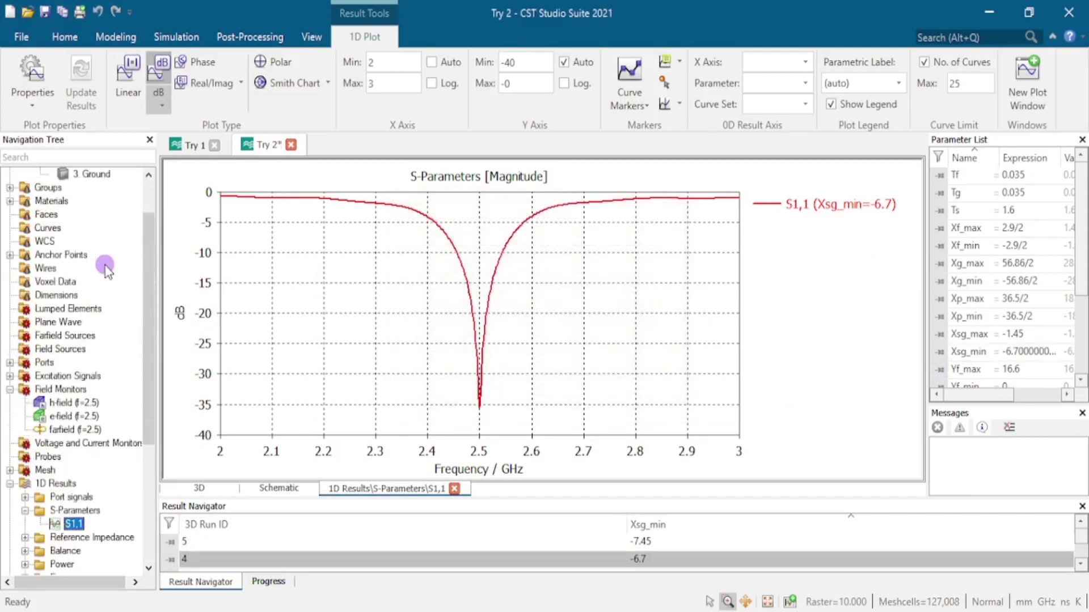
pyautogui.click(80, 180)
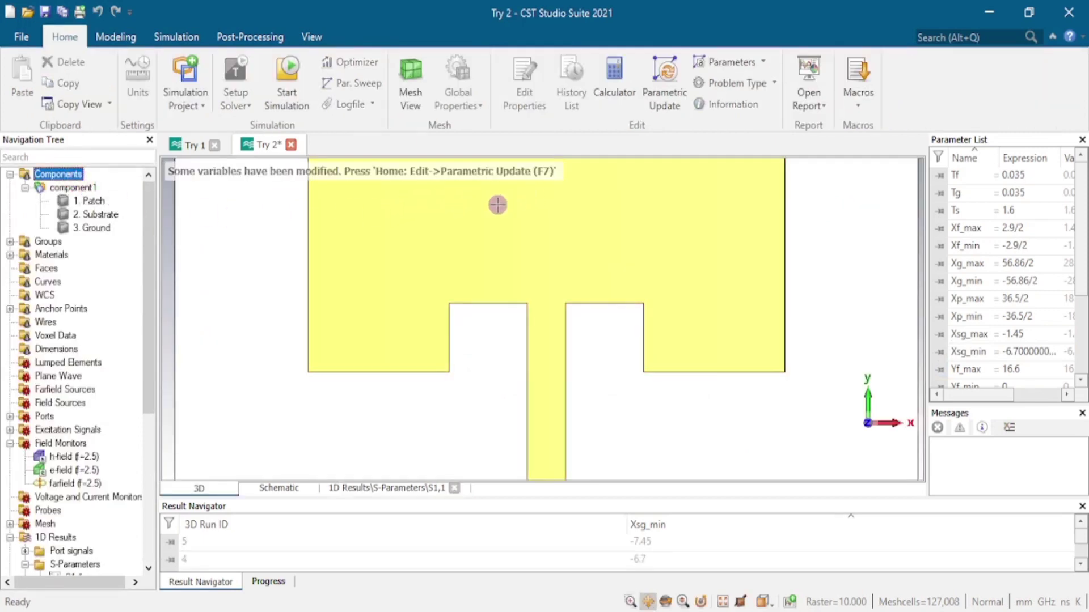
pyautogui.press('F7')
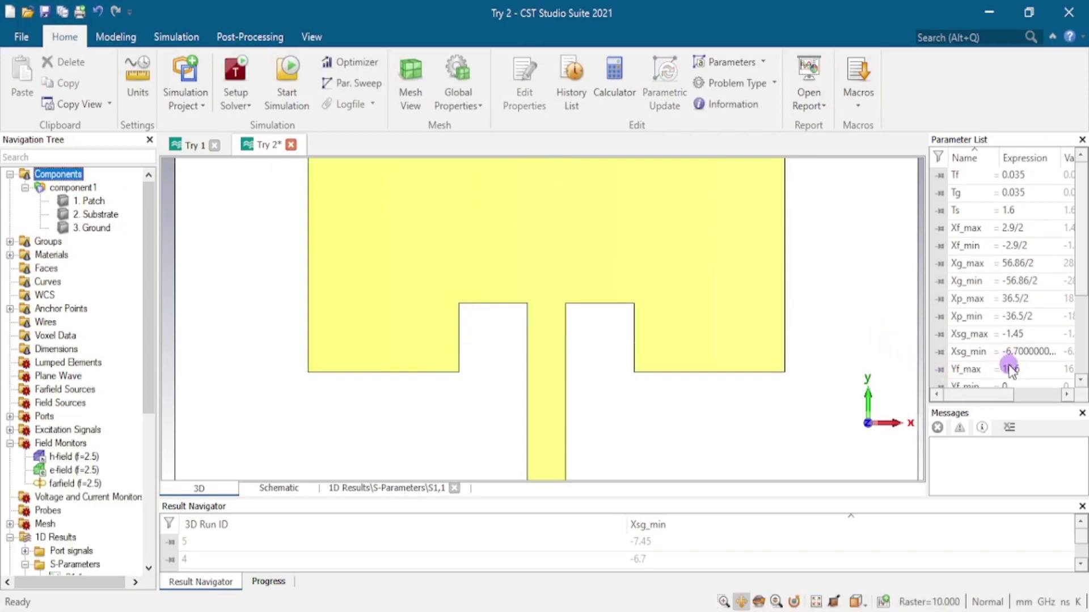
pyautogui.click(298, 80)
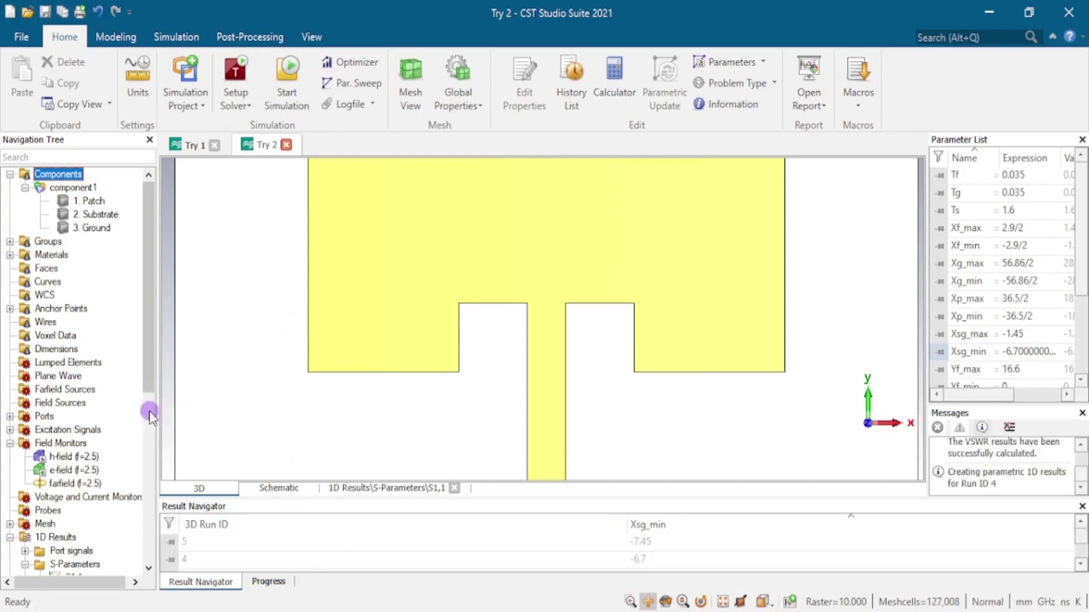
# - Plot the S-Parameters and place a curve marker at the resonance dip at 2.5 GHz, with its label beside the curve
pyautogui.moveTo(148, 377); pyautogui.dragTo(135, 442)
pyautogui.click(93, 445)
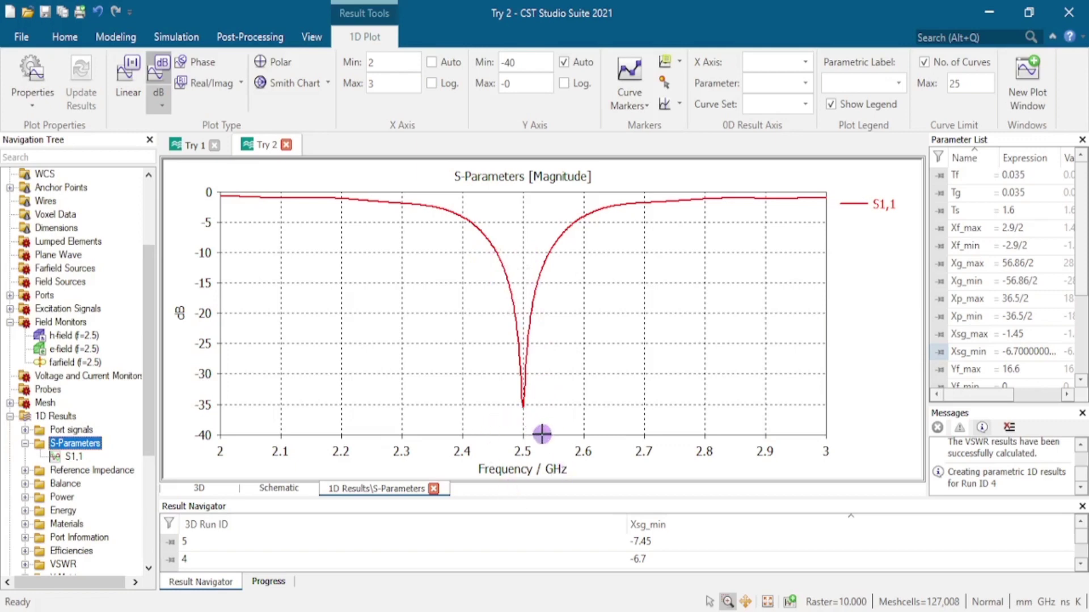
pyautogui.press('m')
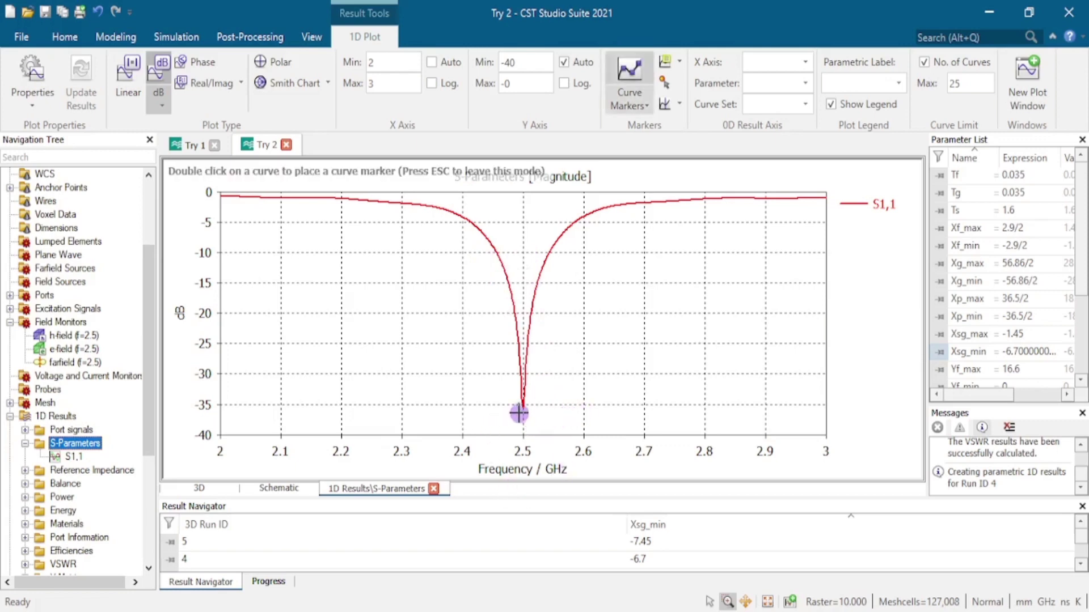
pyautogui.doubleClick(523, 404)
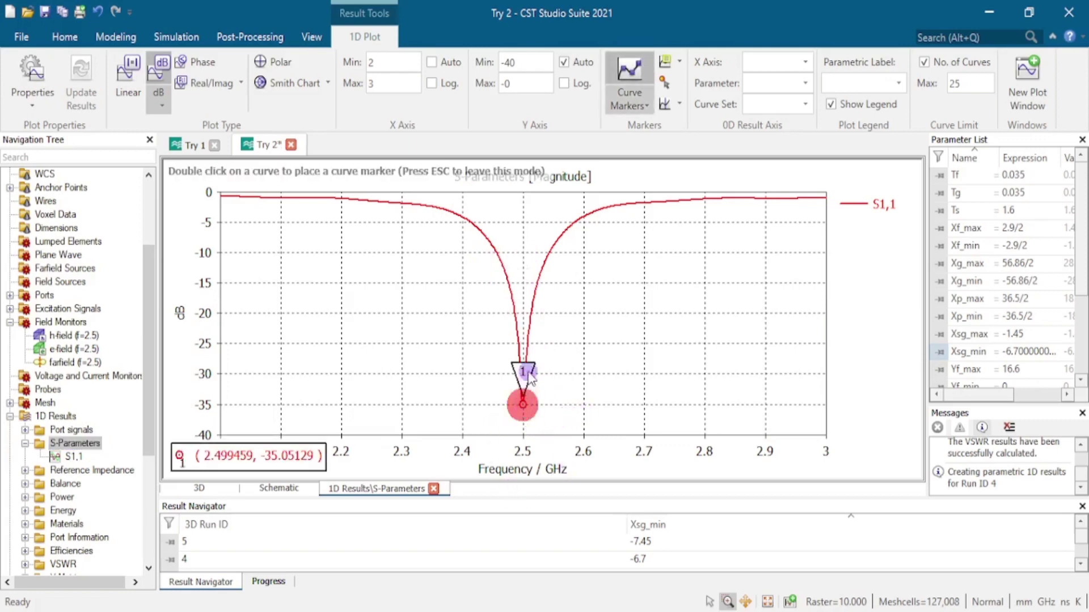
pyautogui.moveTo(522, 403); pyautogui.dragTo(523, 414)
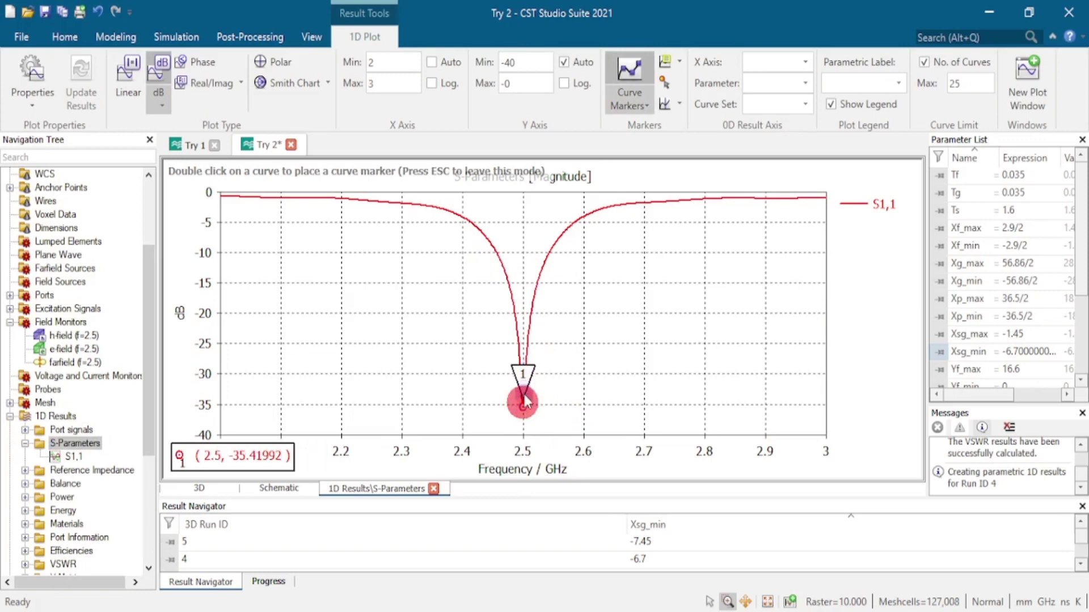
pyautogui.moveTo(526, 377); pyautogui.dragTo(569, 412)
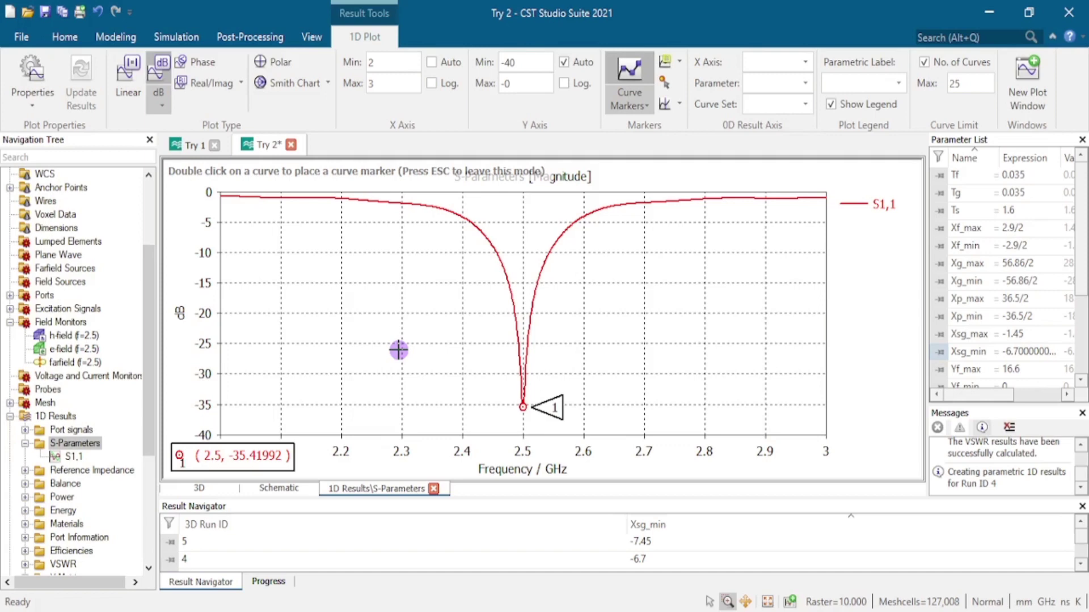
# - Add curve markers on both sides of the resonance dip at about -10 dB and move their labels outward from the curve
pyautogui.press('Escape')
pyautogui.press('m')
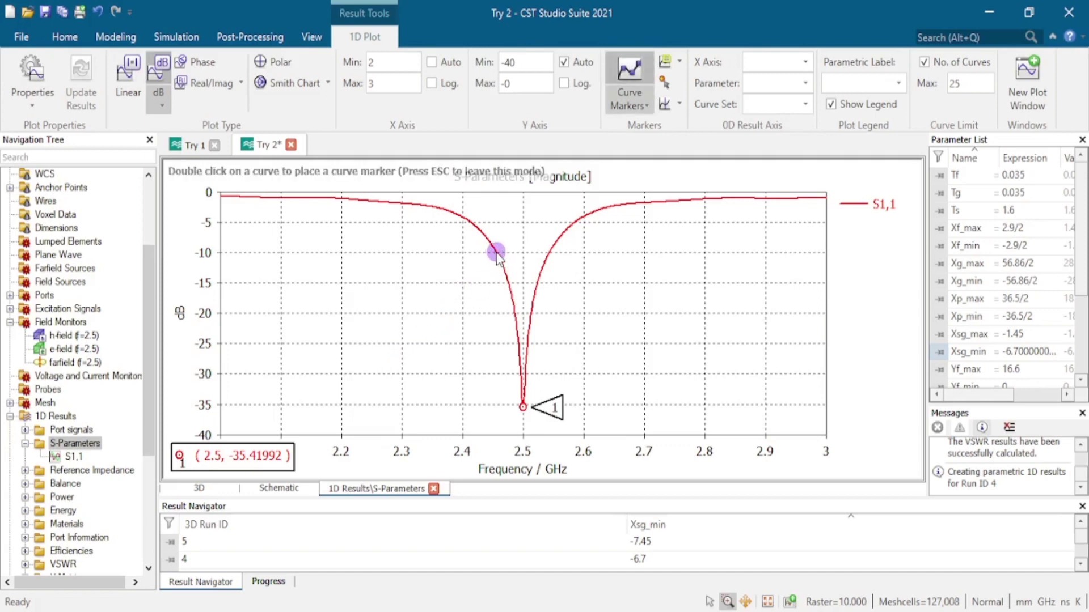
pyautogui.doubleClick(496, 252)
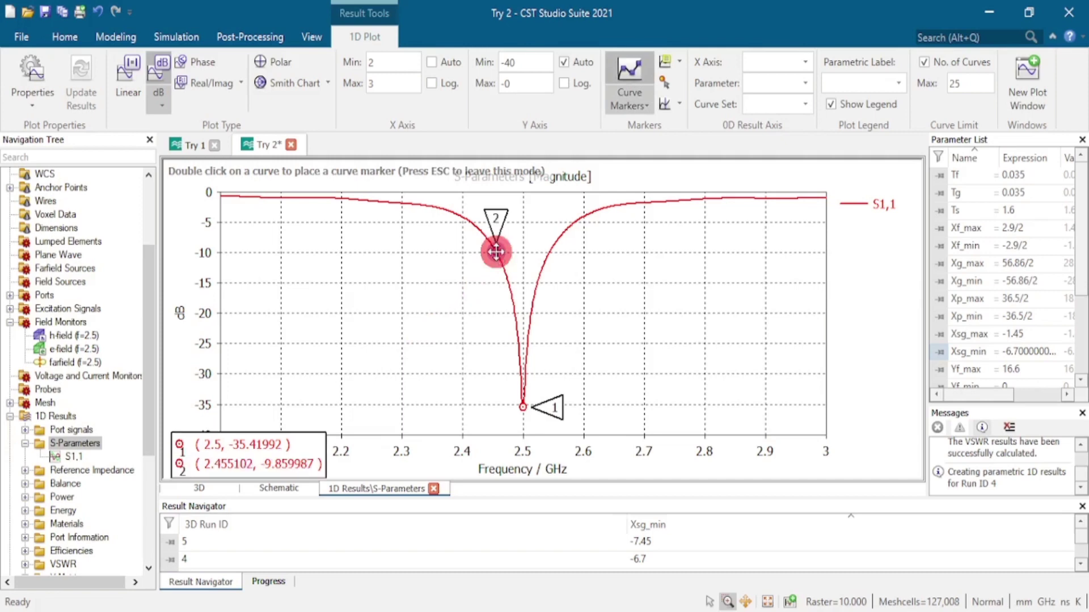
pyautogui.doubleClick(548, 252)
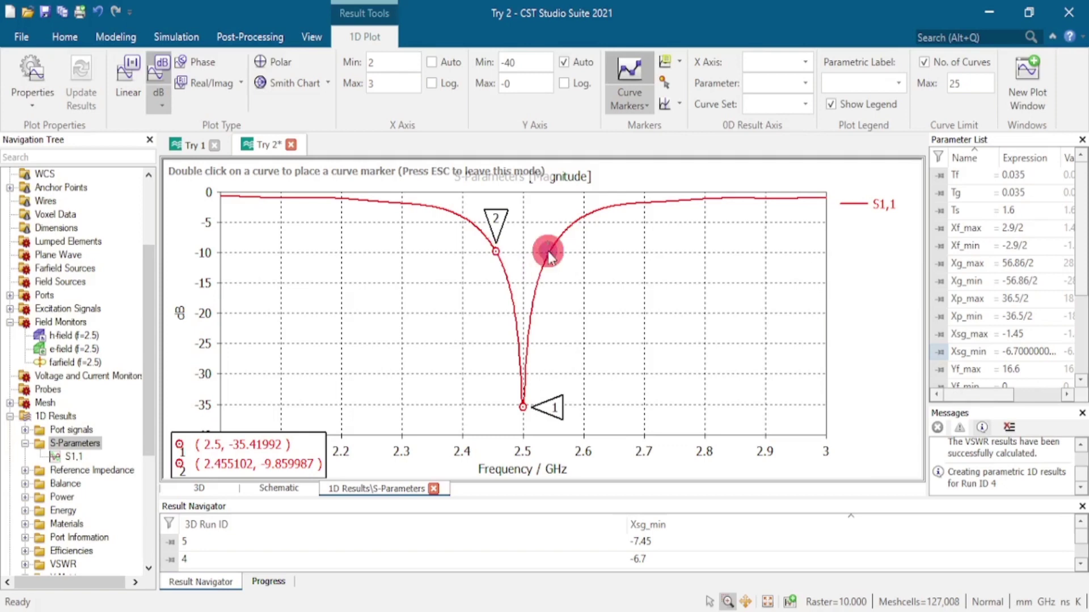
pyautogui.moveTo(548, 224); pyautogui.dragTo(597, 246)
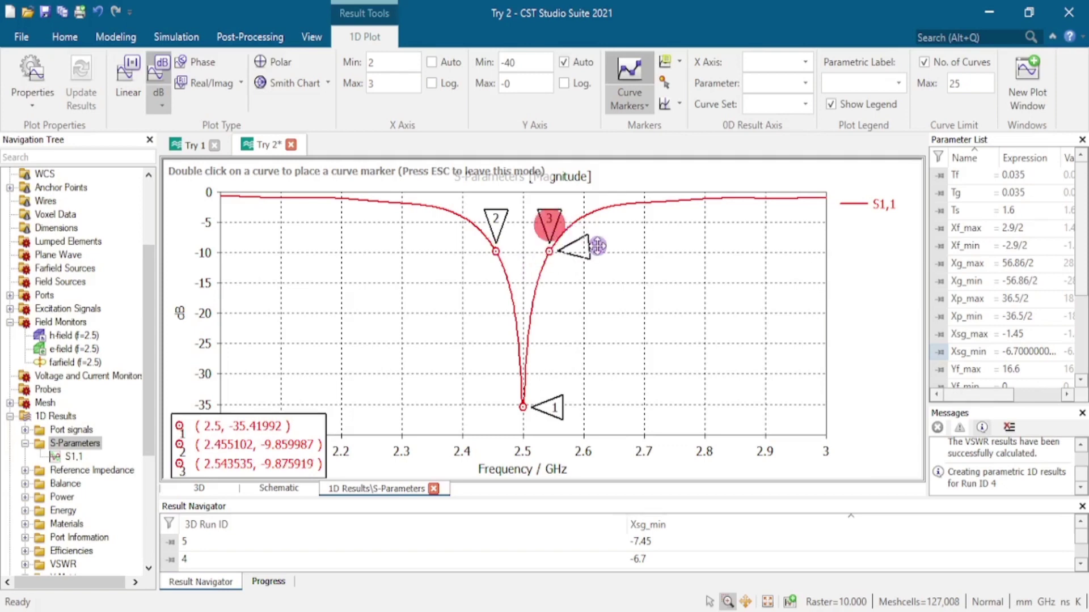
pyautogui.moveTo(497, 226); pyautogui.dragTo(451, 247)
pyautogui.click(502, 223)
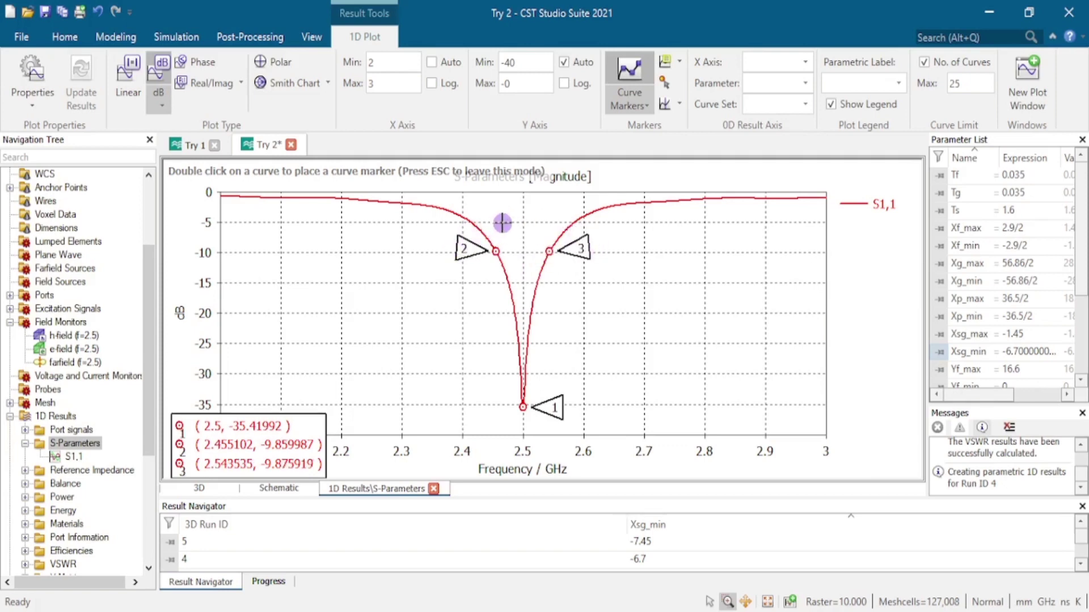
pyautogui.press('Escape')
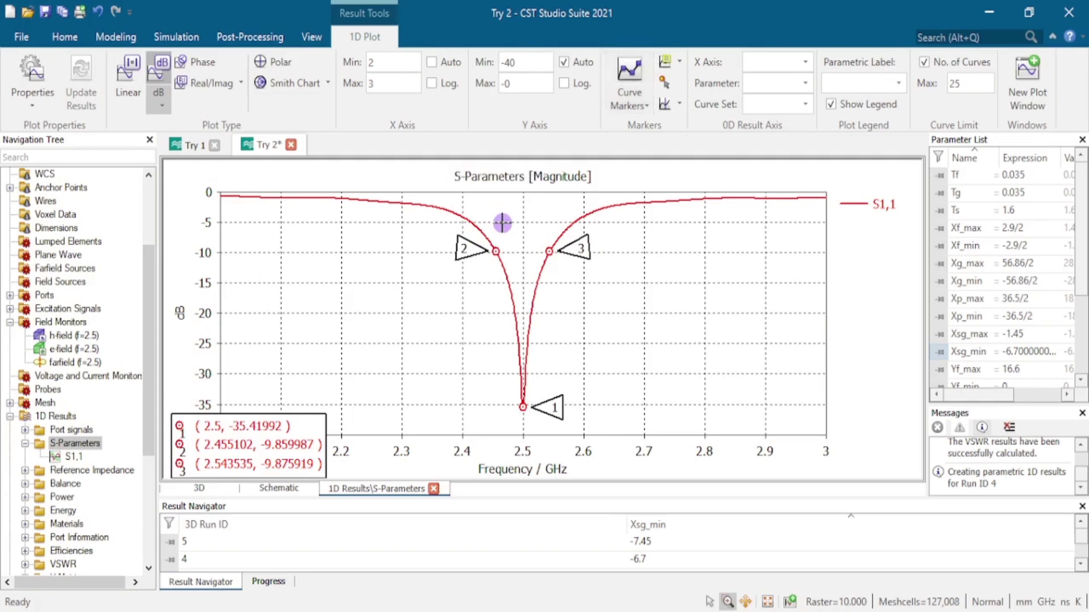
# - Shift the two -10 dB markers to about 2.457 and 2.541 GHz, move the marker readout box clear of the curve, and save the project
pyautogui.click(552, 252)
pyautogui.moveTo(552, 253); pyautogui.dragTo(497, 254)
pyautogui.click(497, 253)
pyautogui.moveTo(329, 417); pyautogui.dragTo(875, 296)
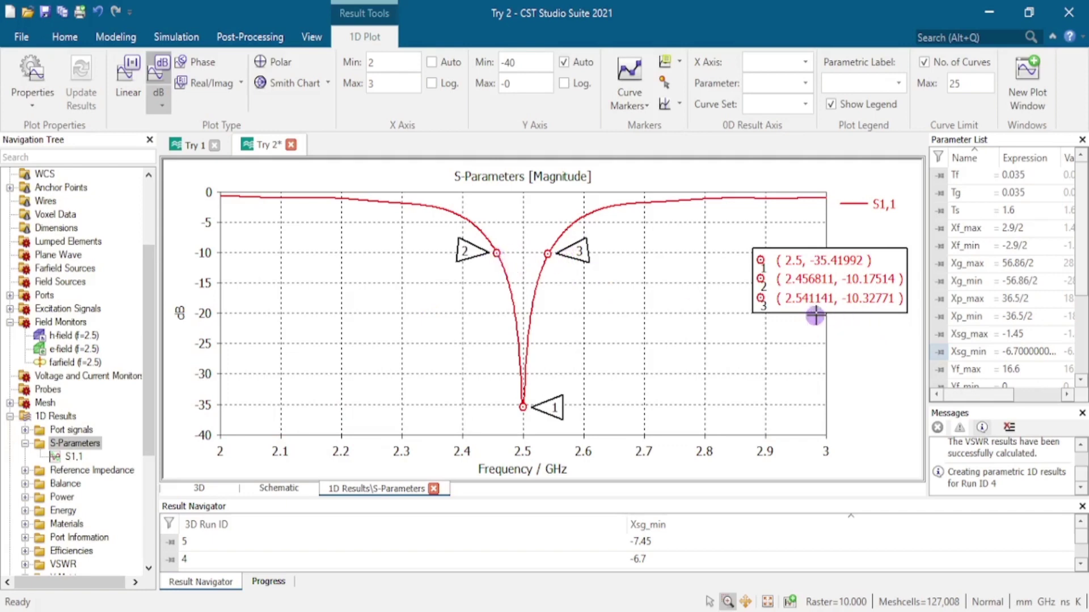
pyautogui.hotkey('ctrl', 's')
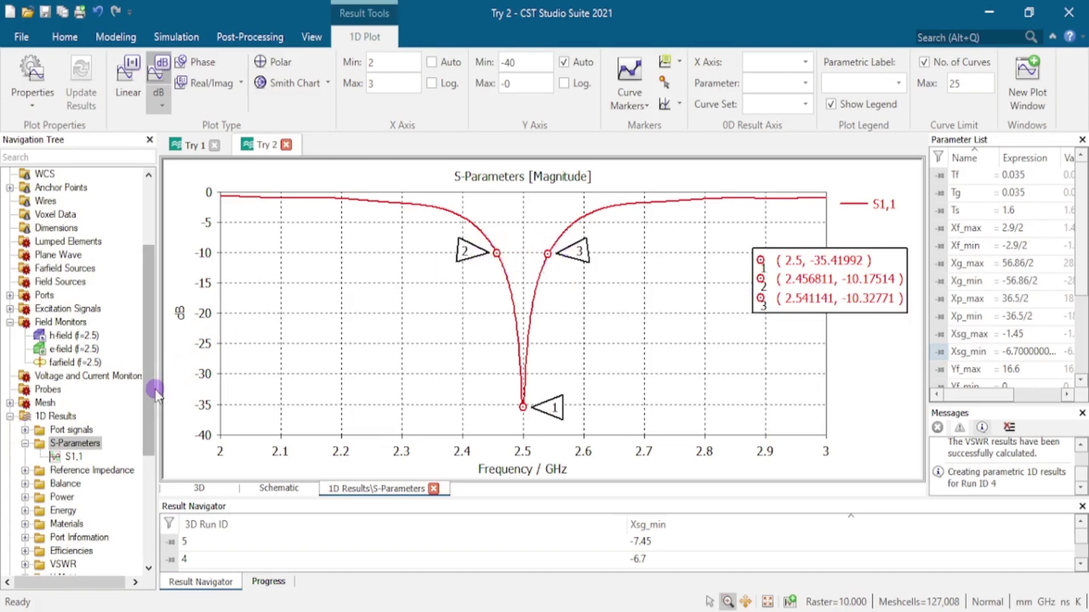
# - Display the 2.5 GHz farfield result as Directivity instead of Realized Gain
pyautogui.moveTo(156, 391); pyautogui.dragTo(139, 530)
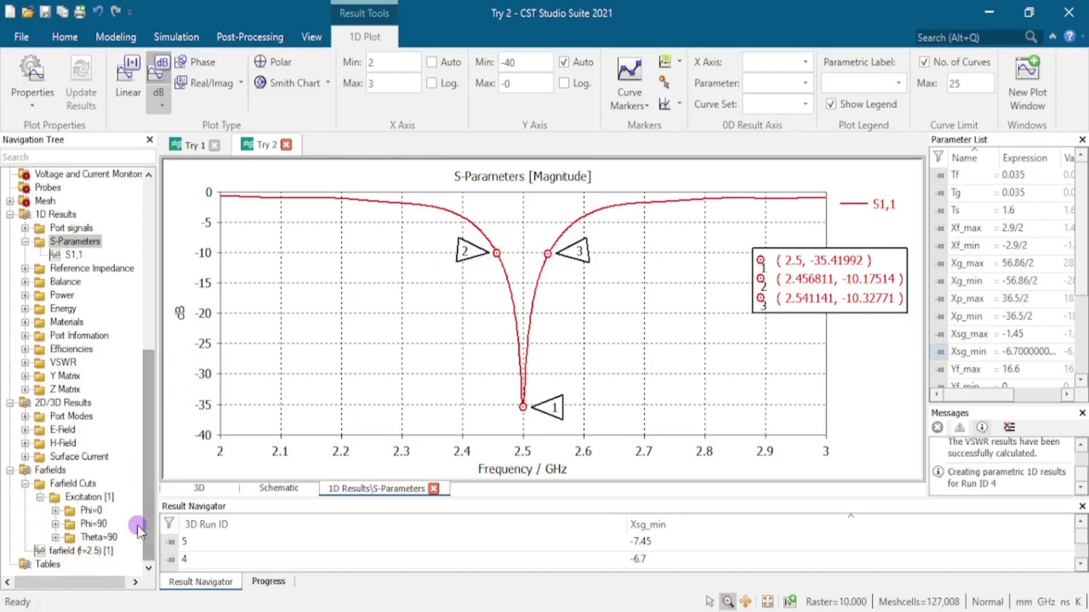
pyautogui.click(85, 551)
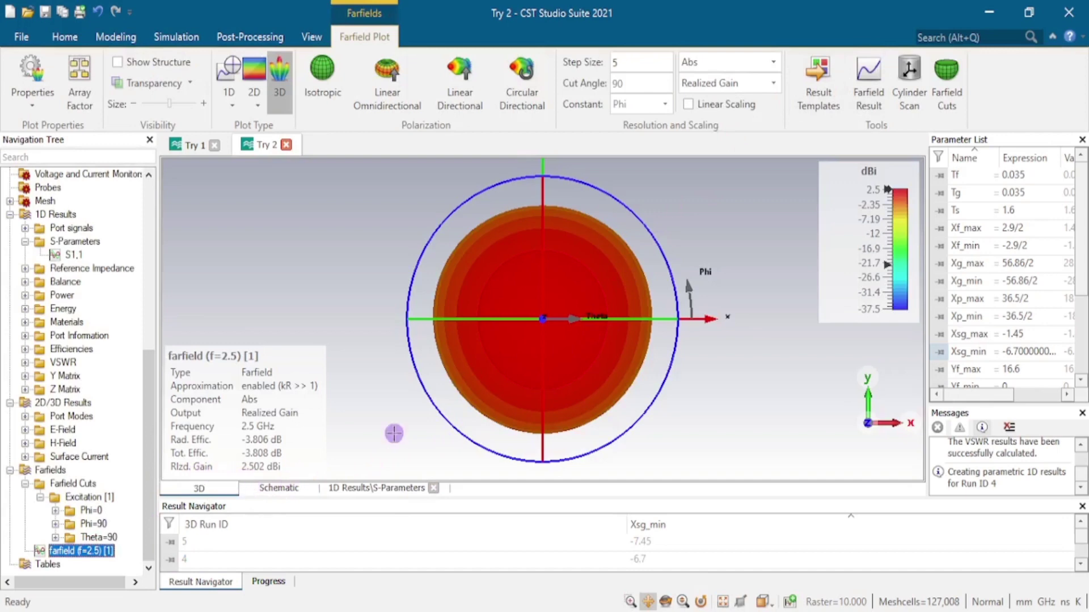
pyautogui.click(775, 85)
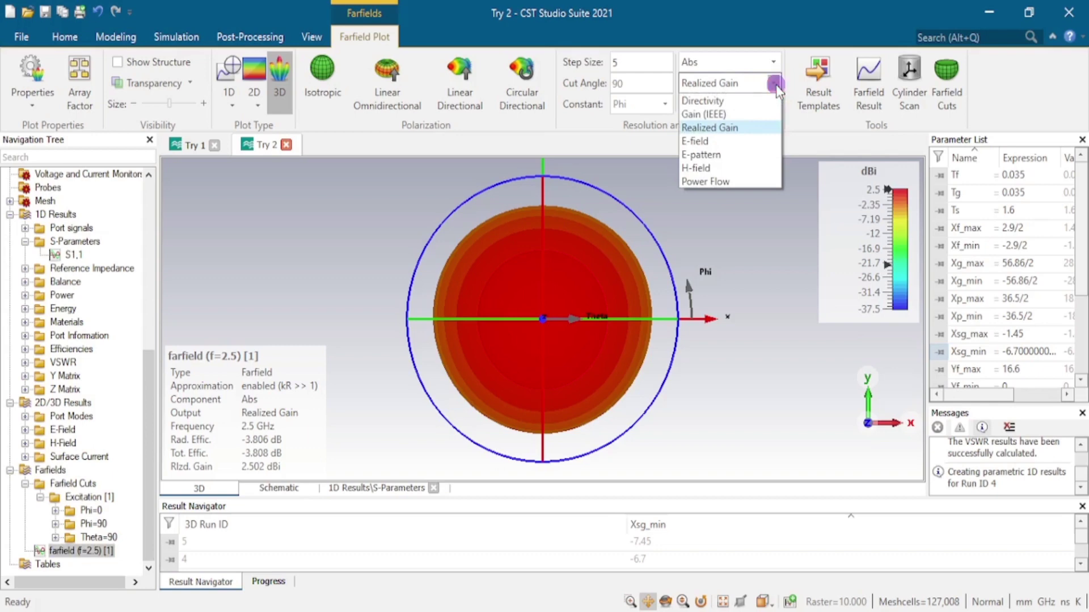
pyautogui.click(731, 103)
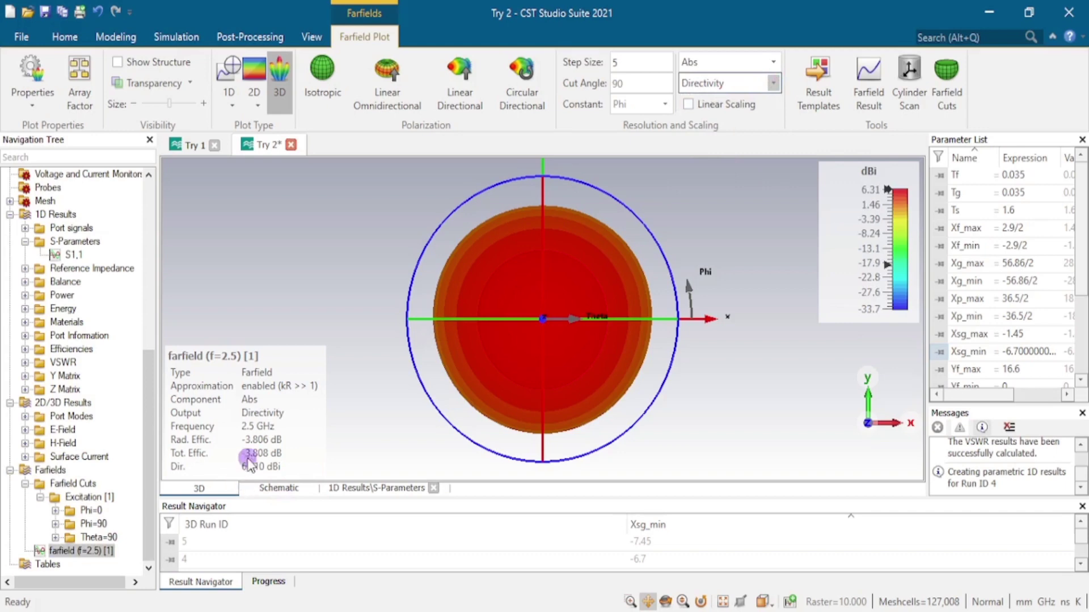
# - Show the antenna structure inside the 3D farfield plot and make the farfield transparent
pyautogui.click(118, 62)
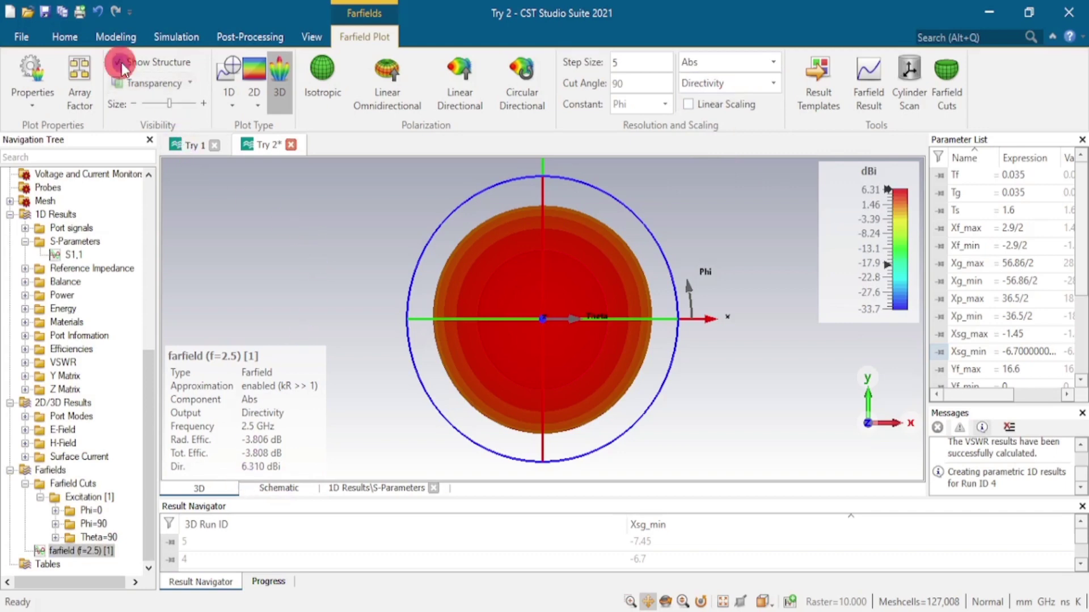
pyautogui.click(193, 87)
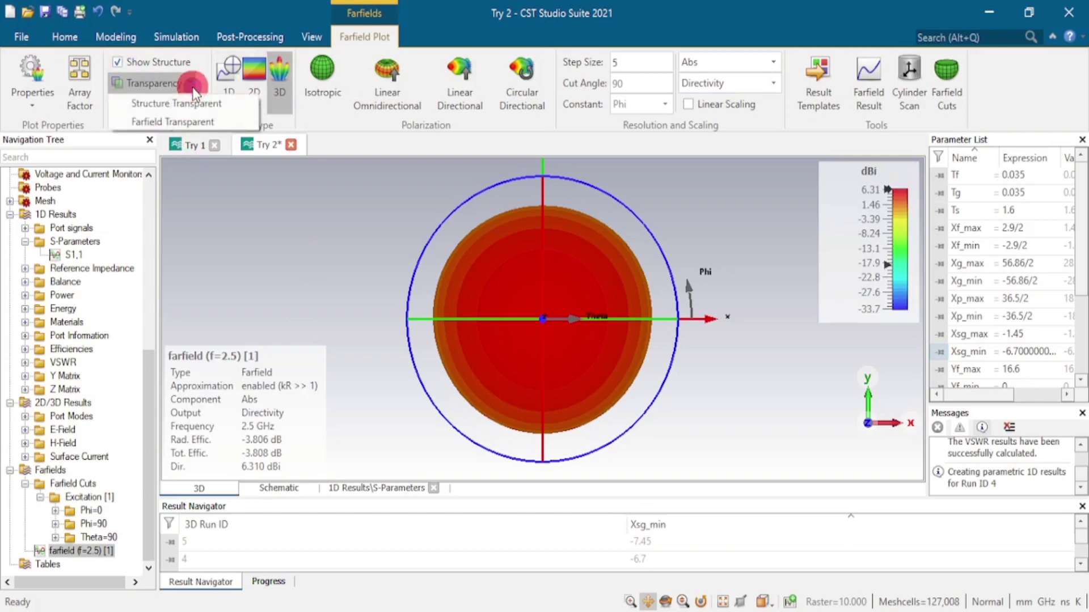
pyautogui.click(216, 123)
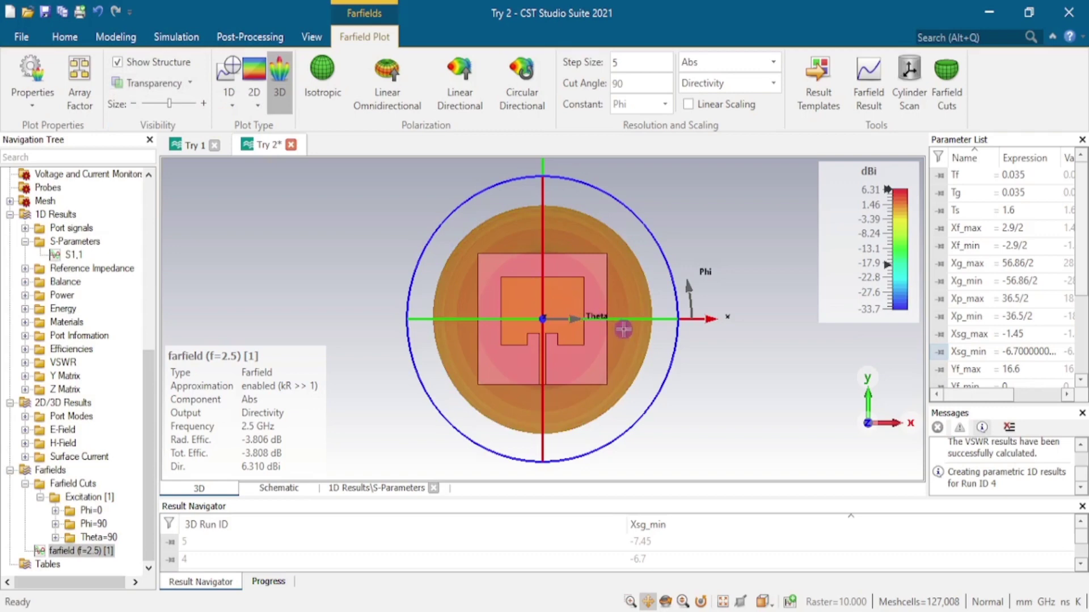
pyautogui.moveTo(705, 366); pyautogui.dragTo(592, 390)
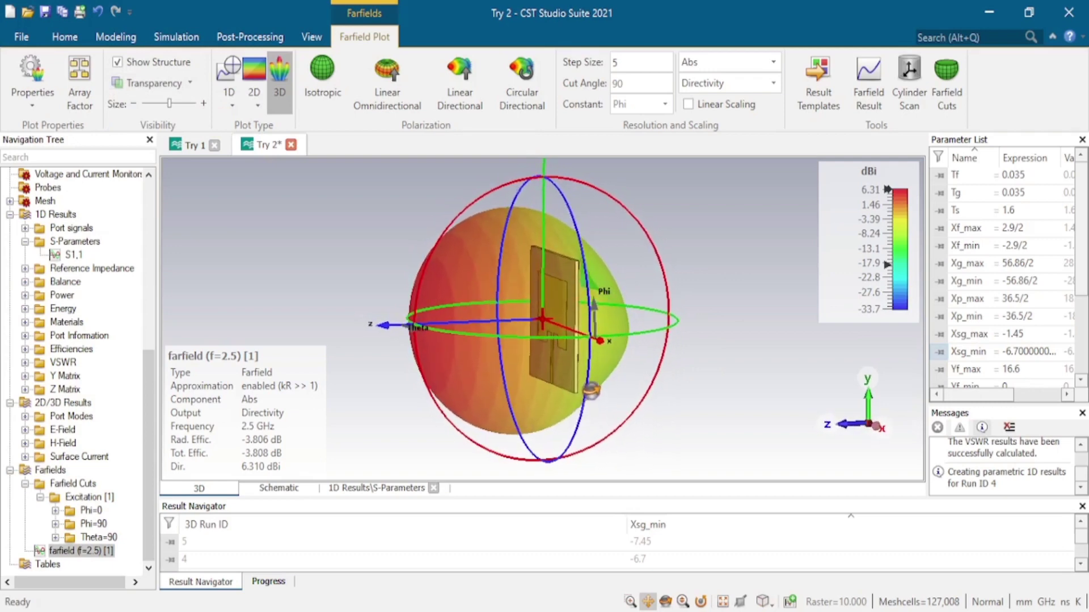
# - View the 3D directivity pattern with linear scaling, and return it to the dBi scale
pyautogui.moveTo(422, 257); pyautogui.dragTo(418, 295)
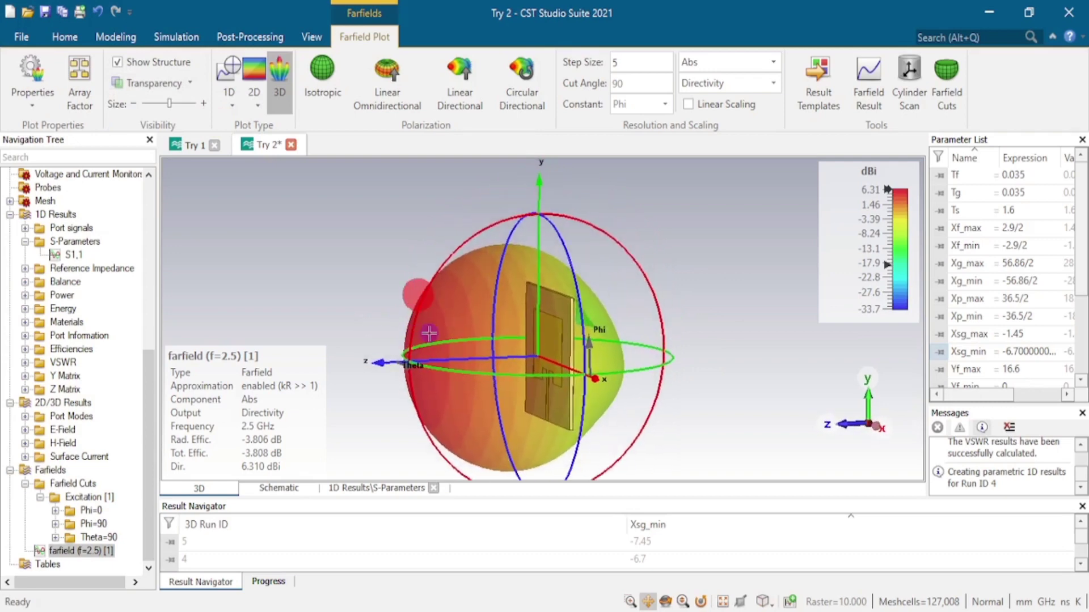
pyautogui.moveTo(497, 320); pyautogui.dragTo(523, 239)
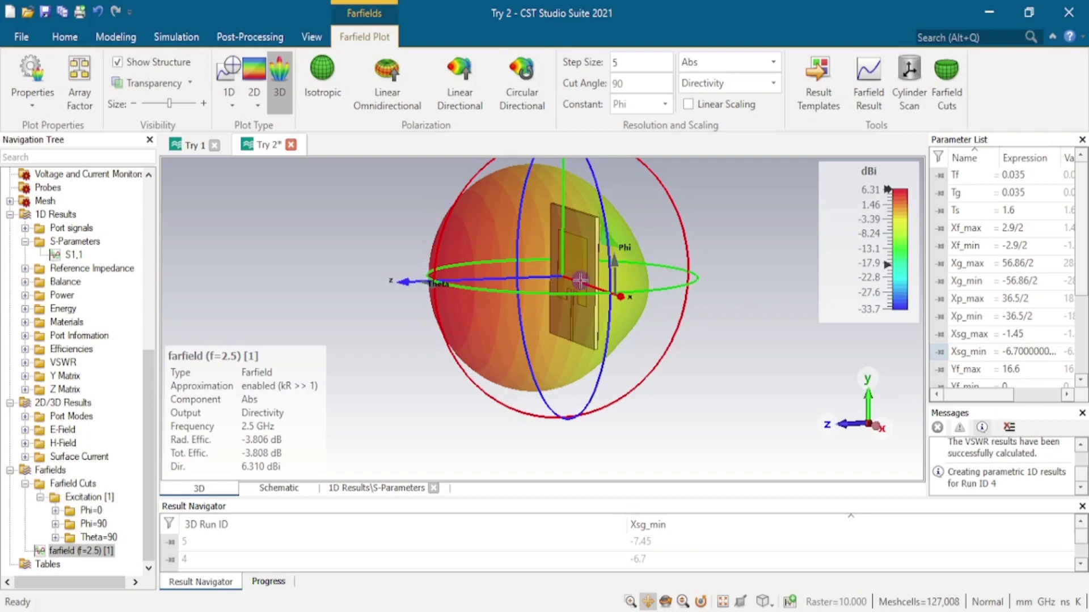
pyautogui.moveTo(580, 280); pyautogui.dragTo(530, 286)
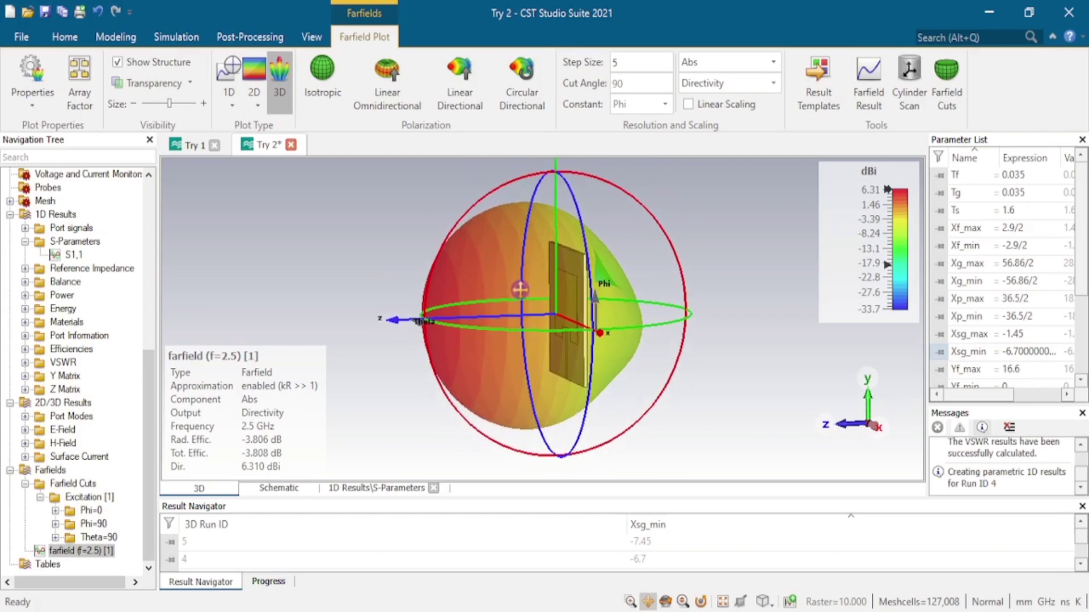
pyautogui.click(690, 105)
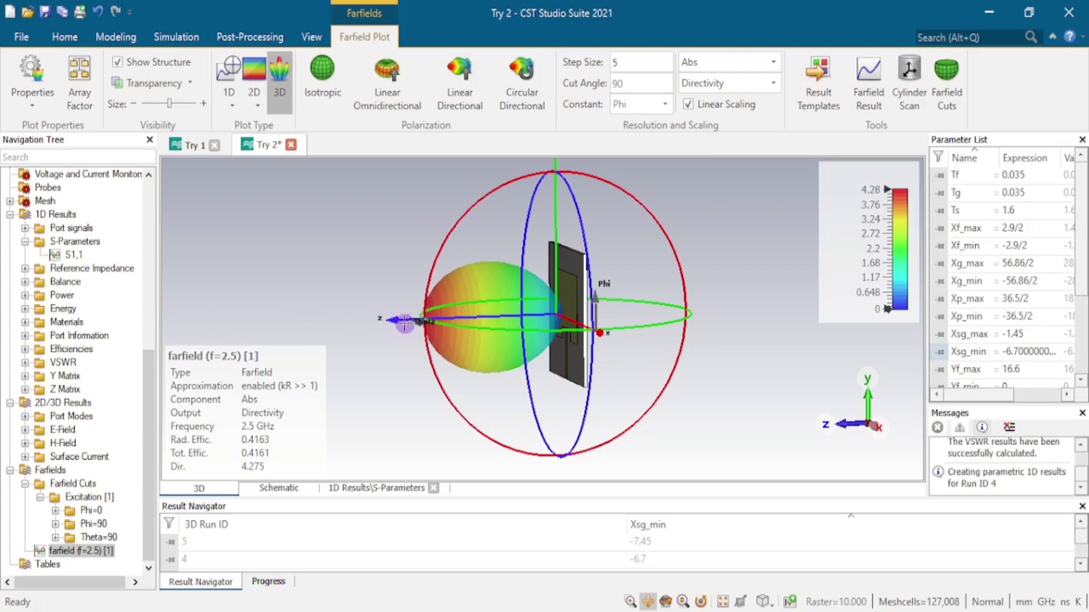
pyautogui.click(688, 105)
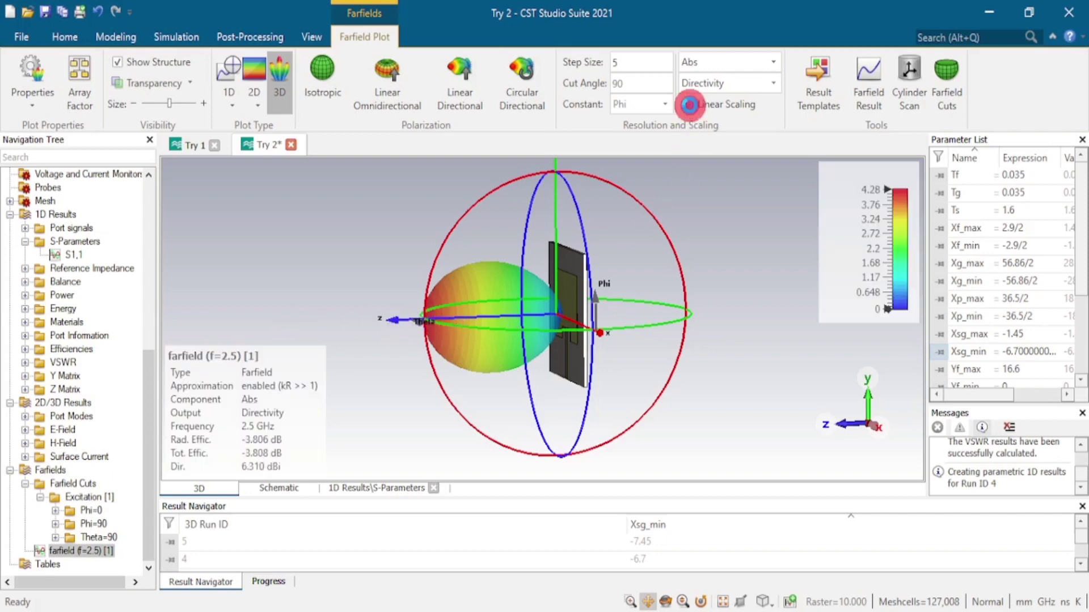
# - Show the 2.5 GHz farfield directivity as a 1D polar plot with the constant-Phi cut angle set to 0
pyautogui.click(230, 80)
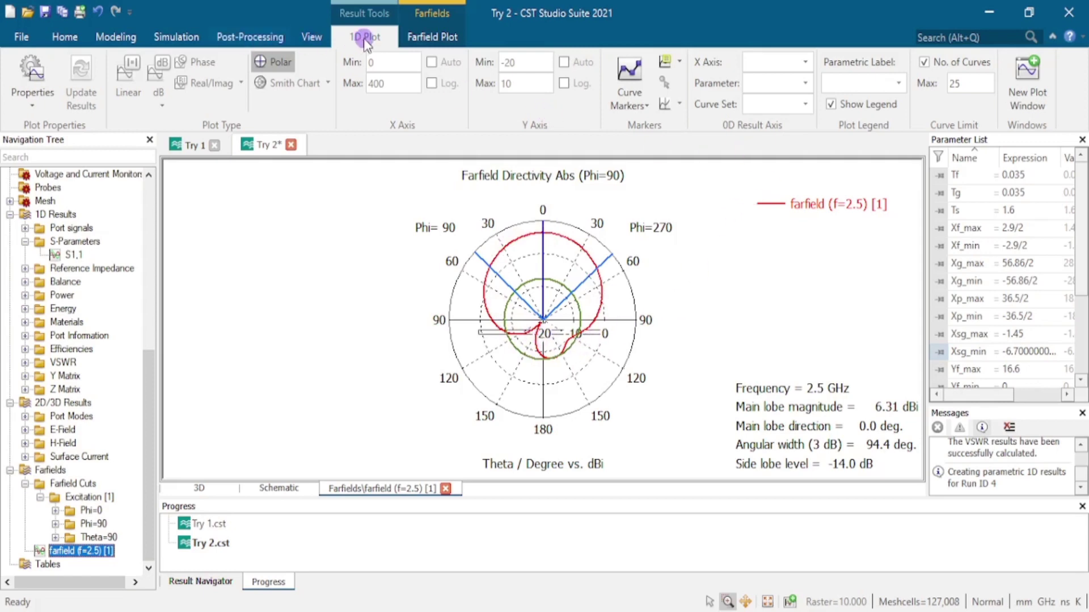
pyautogui.click(438, 37)
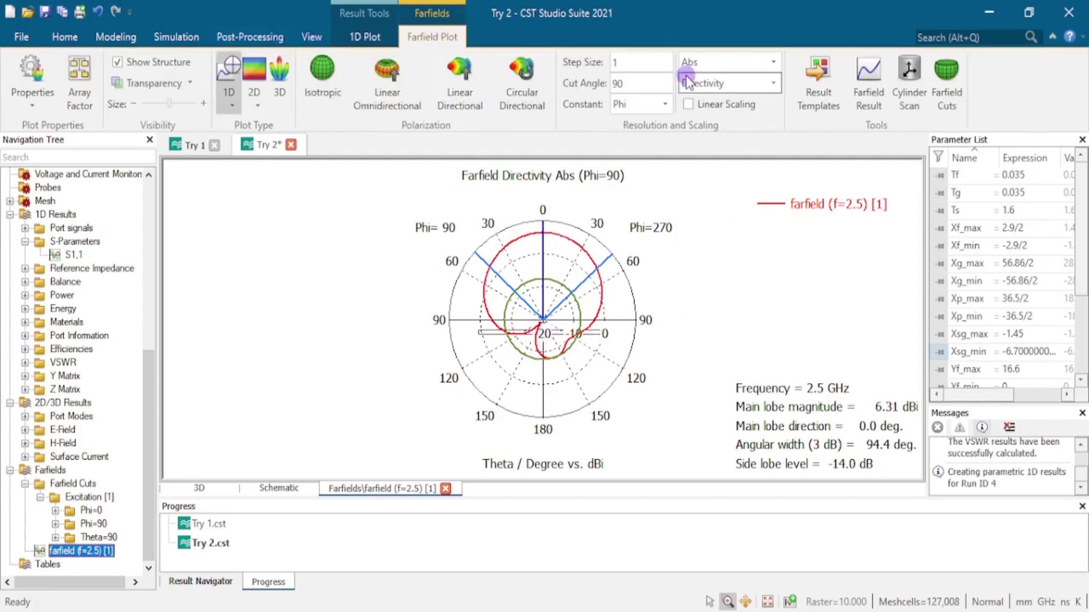
pyautogui.doubleClick(641, 84)
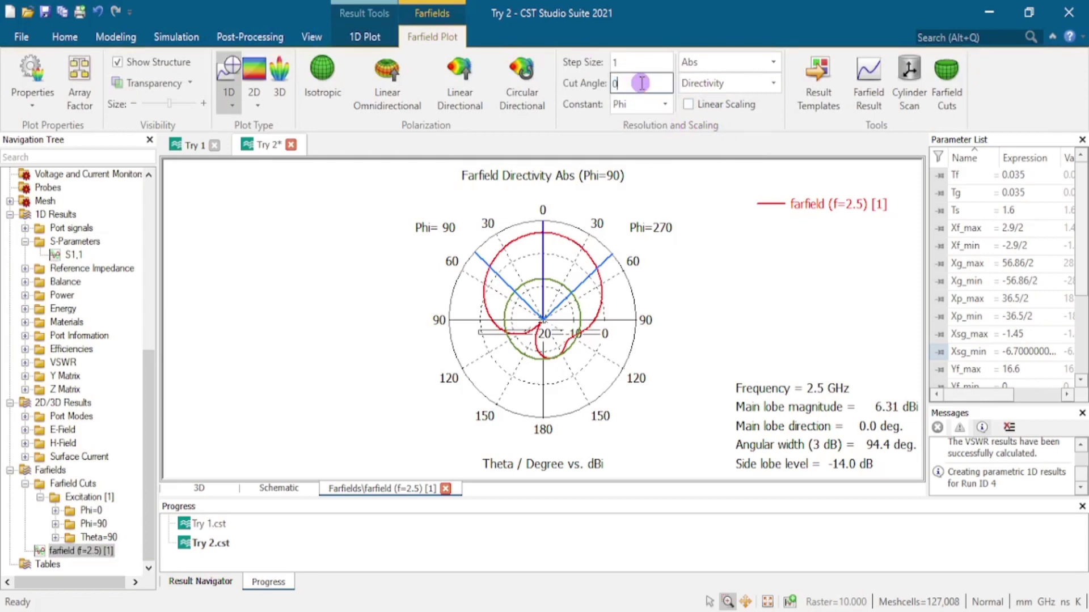
pyautogui.write('0')
pyautogui.press('Return')
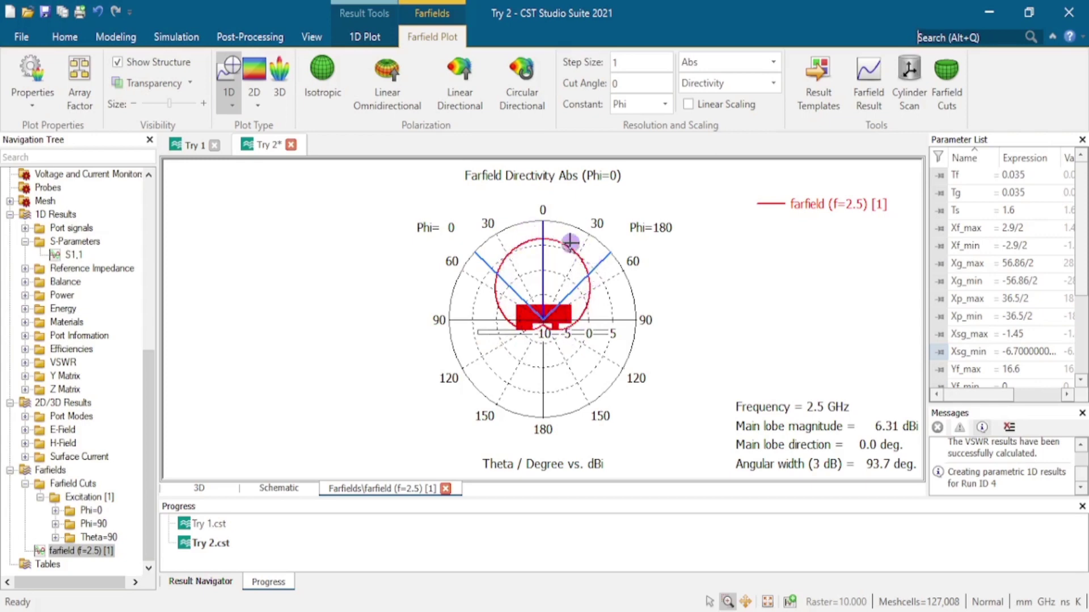
pyautogui.click(491, 304)
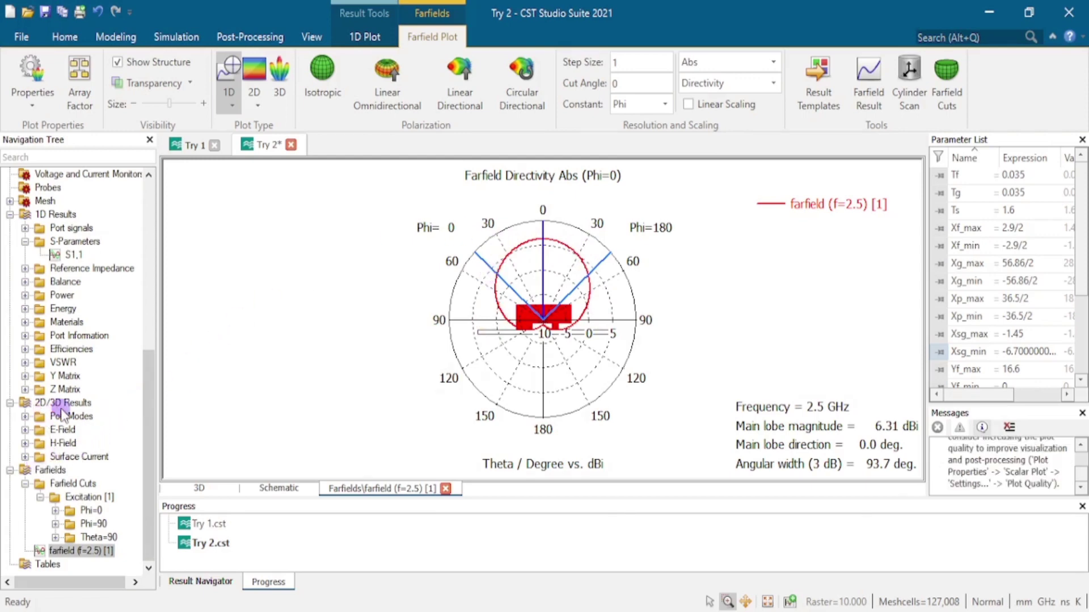
# - Display the surface current result at 2.5 GHz and animate its fields over phase
pyautogui.click(26, 456)
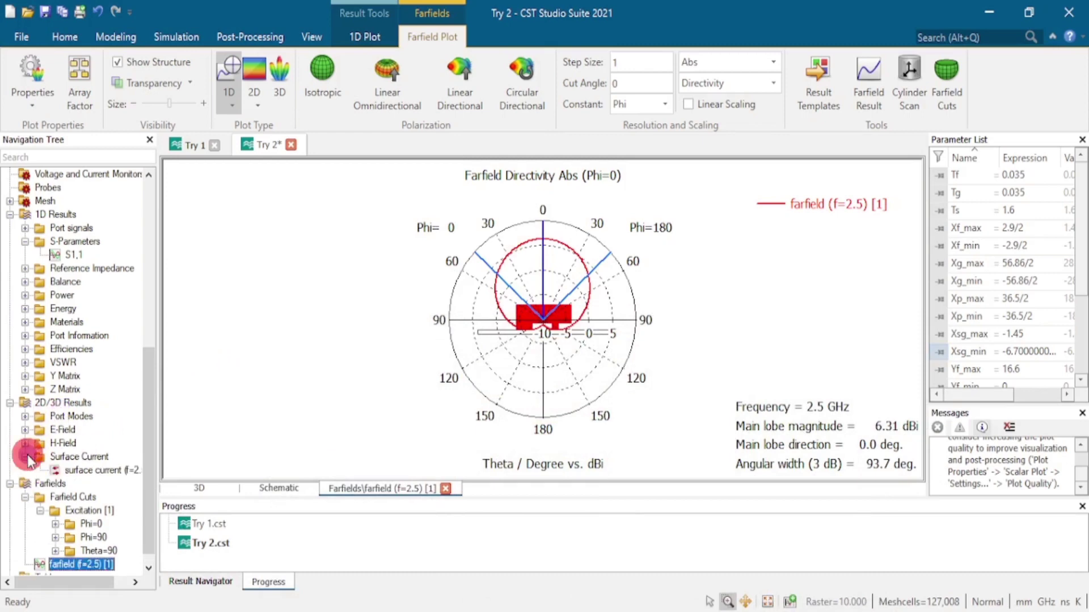
pyautogui.click(85, 470)
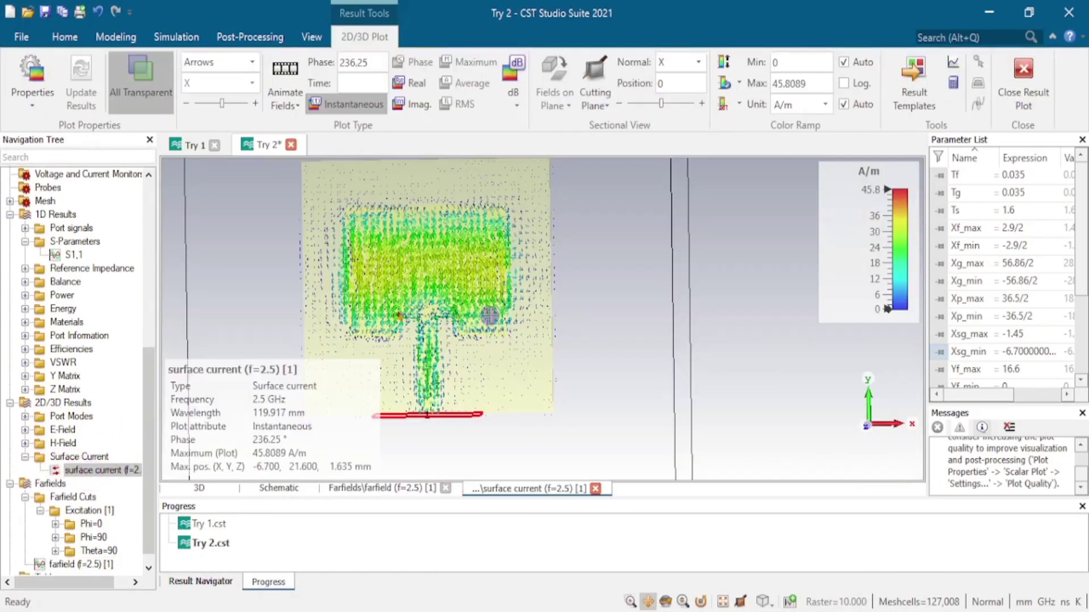
pyautogui.moveTo(481, 316); pyautogui.dragTo(575, 330)
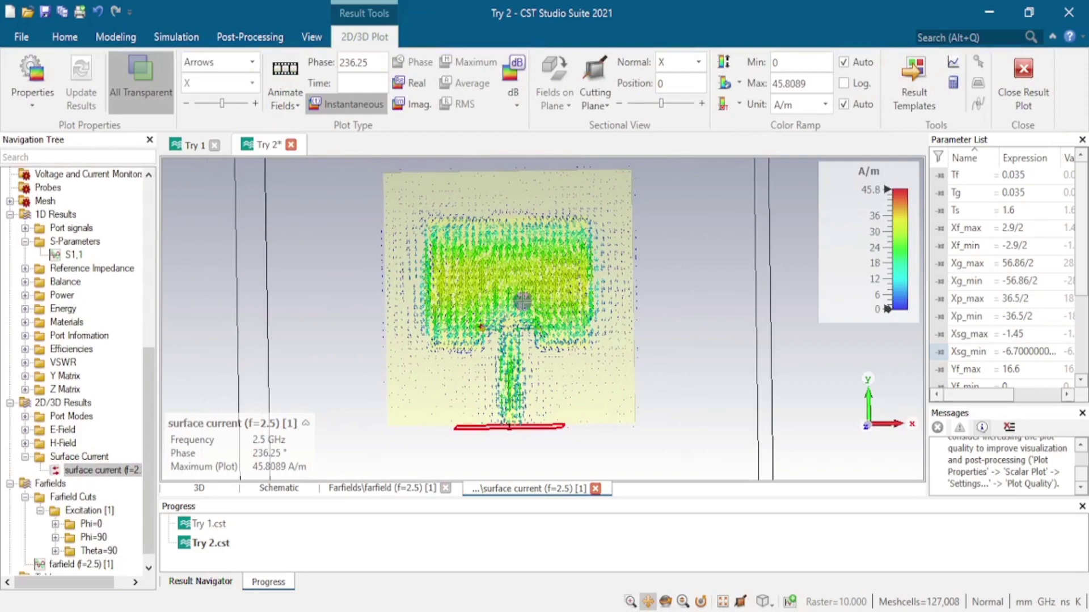
pyautogui.click(291, 77)
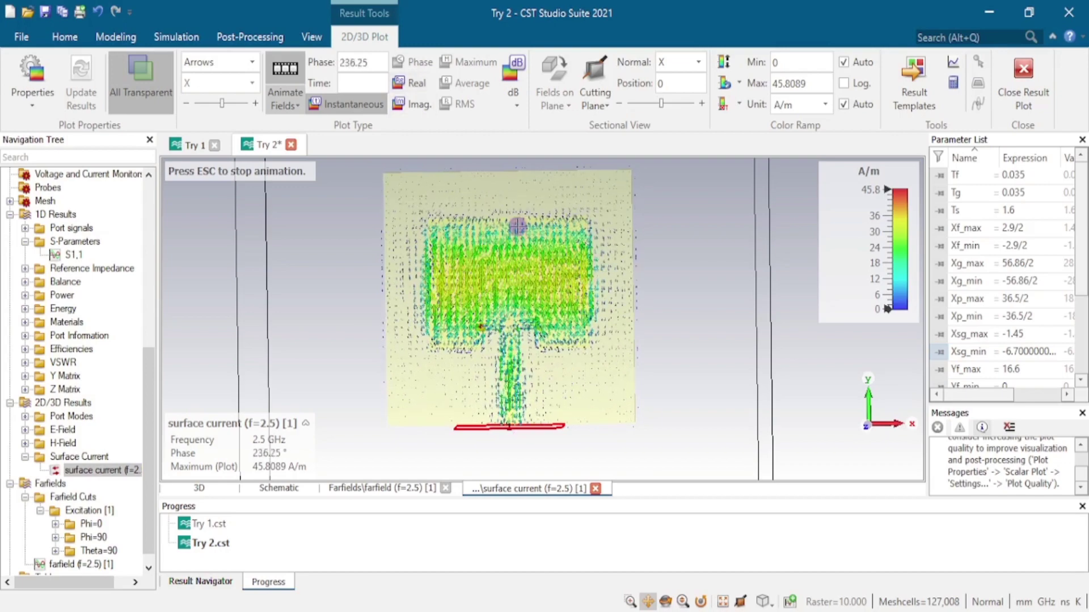
pyautogui.moveTo(514, 333); pyautogui.dragTo(510, 357)
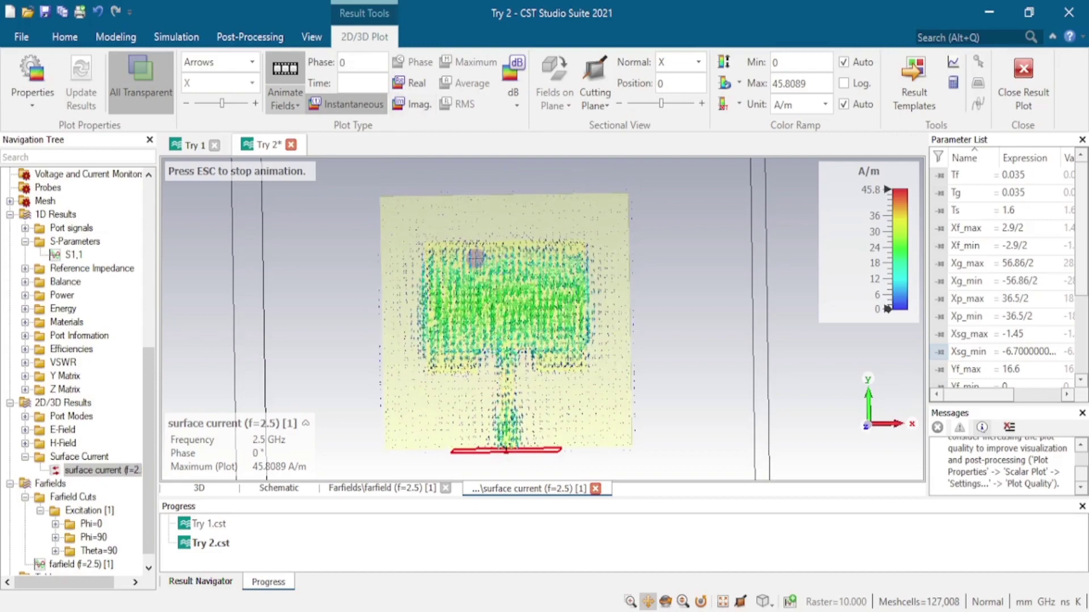
# - Increase the maximum arrow size of the surface current plot in its plot properties
pyautogui.click(31, 101)
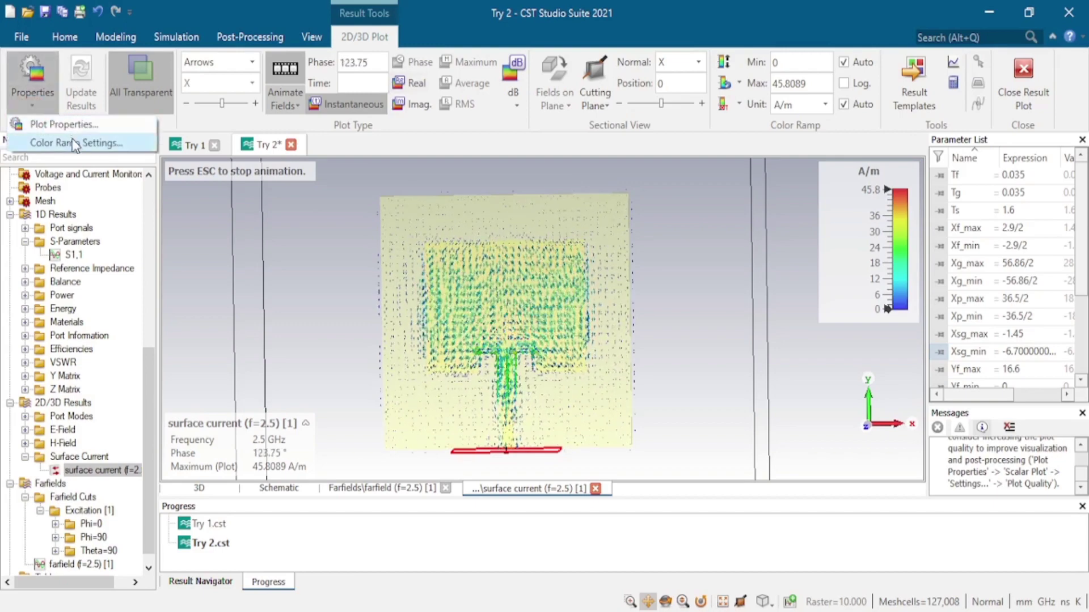
pyautogui.click(87, 126)
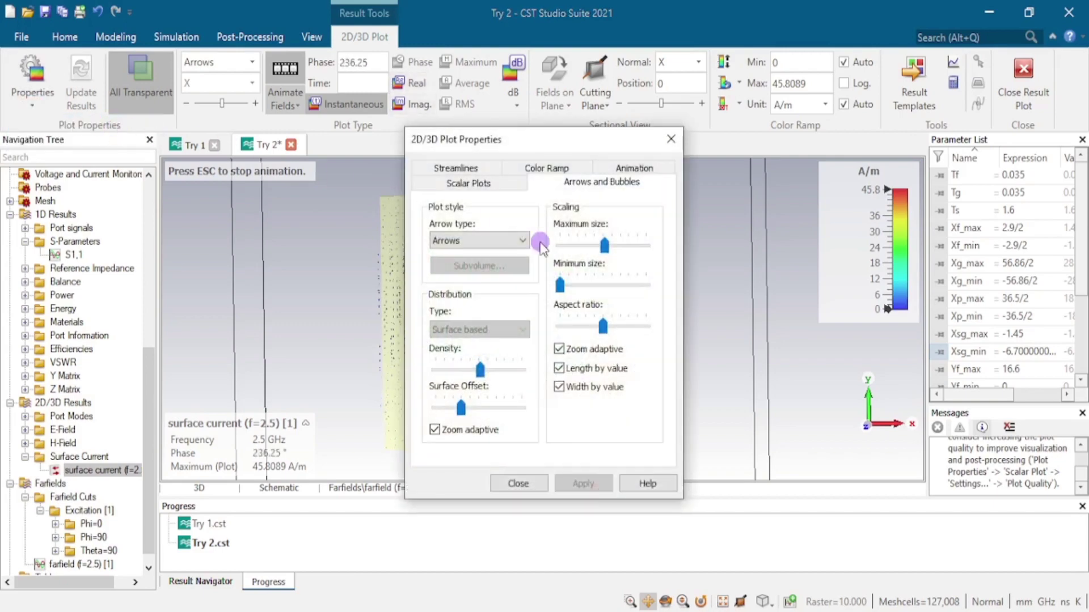
pyautogui.moveTo(595, 139); pyautogui.dragTo(808, 127)
pyautogui.moveTo(817, 233); pyautogui.dragTo(833, 234)
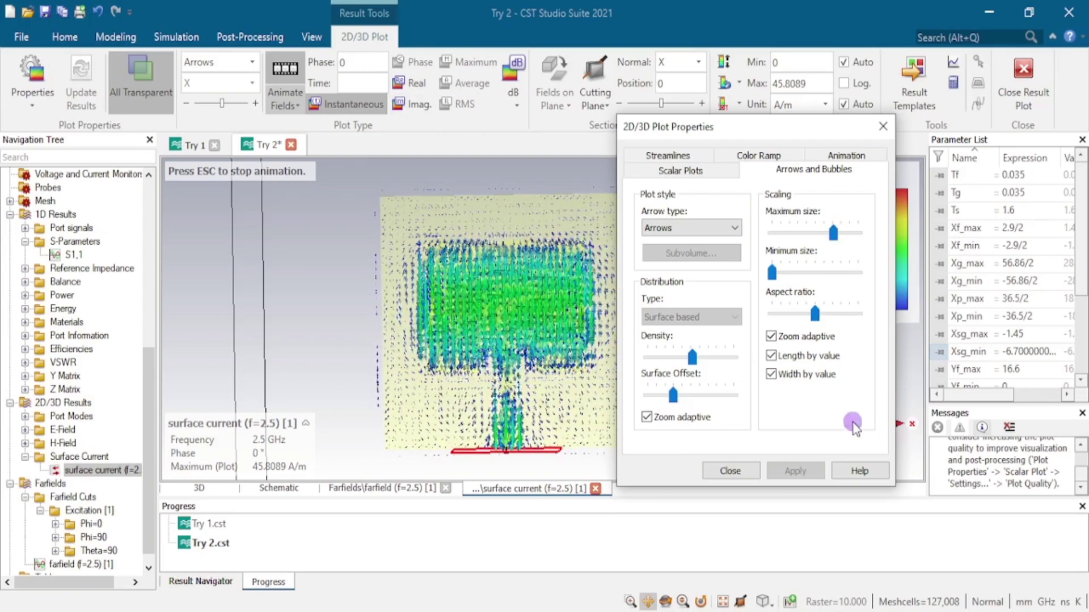
pyautogui.click(731, 471)
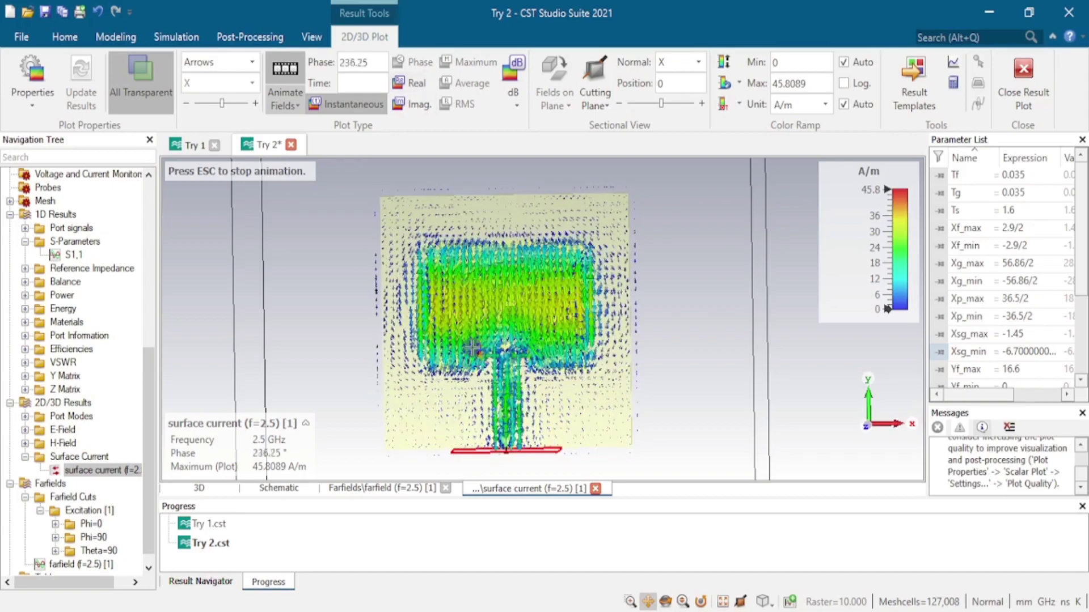
# - View the animated surface current as a Contour plot, and return it to the Arrows display
pyautogui.scroll(2, 504, 304)
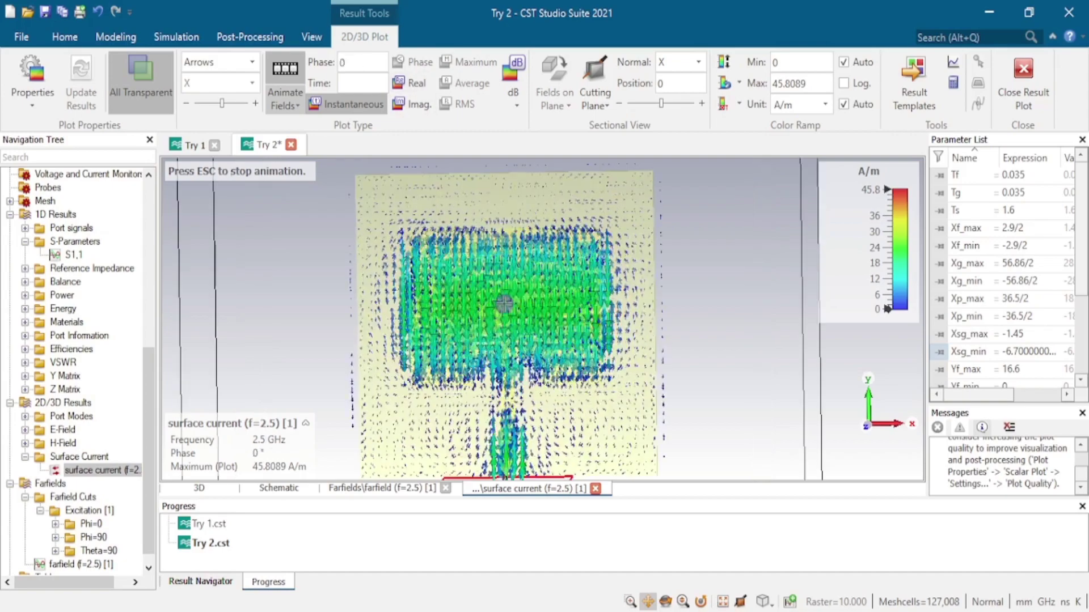
pyautogui.scroll(-2, 503, 309)
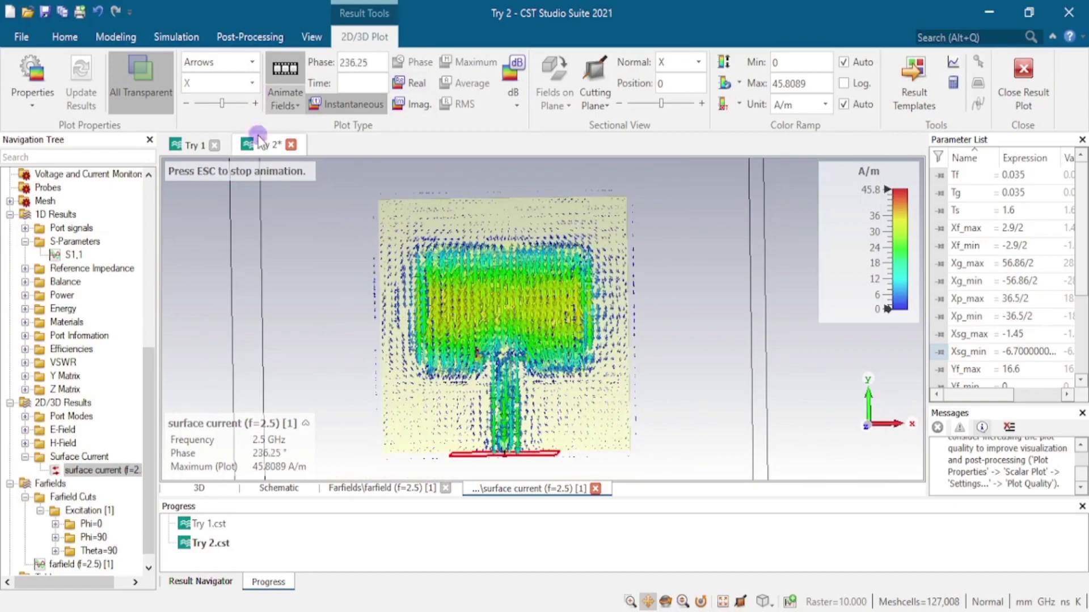
pyautogui.click(253, 63)
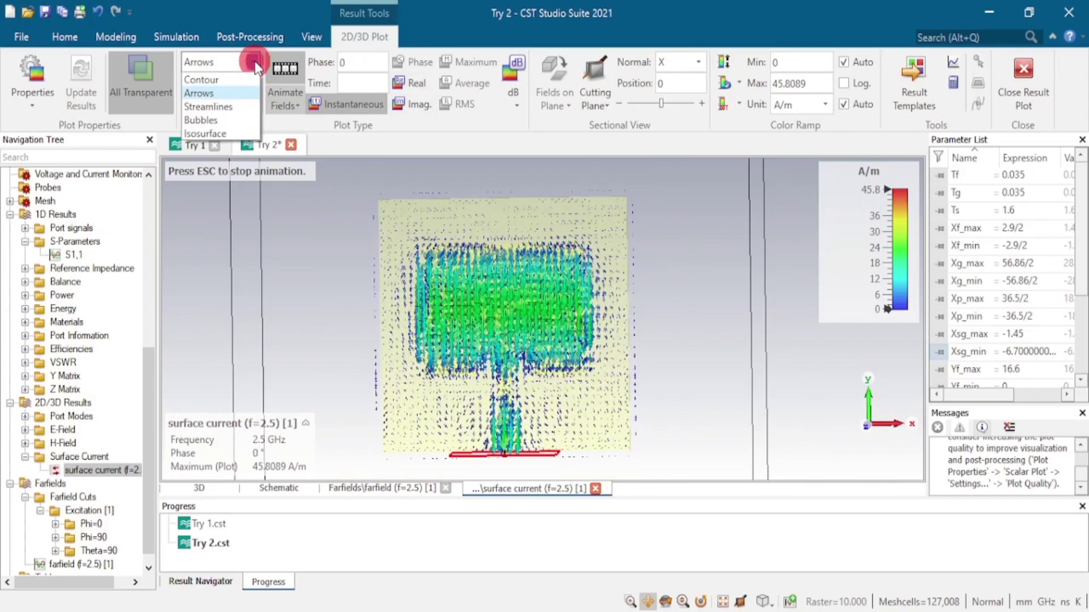
pyautogui.click(230, 80)
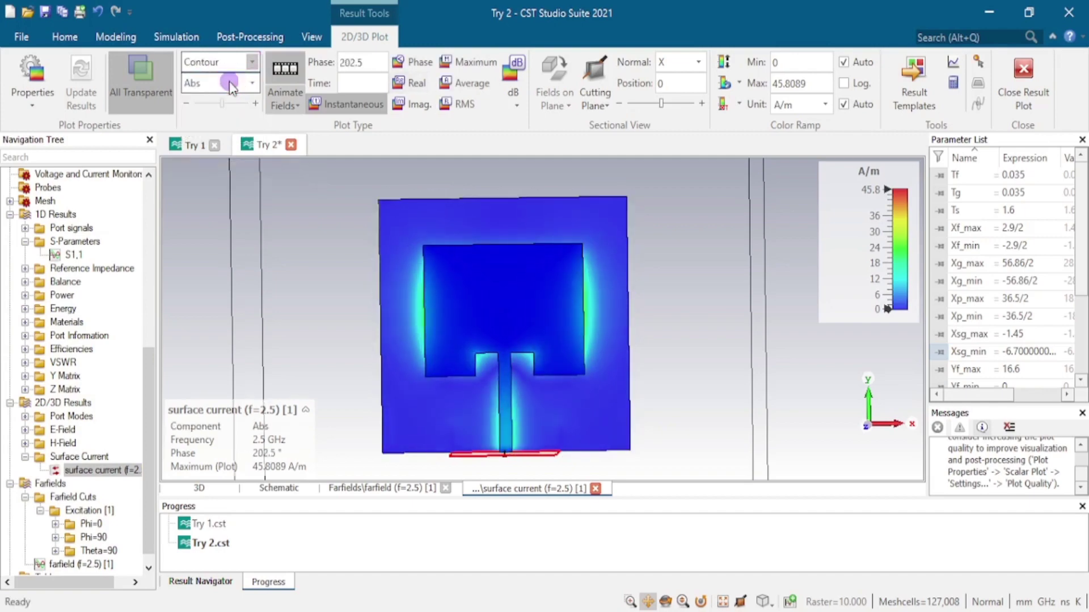
pyautogui.click(253, 62)
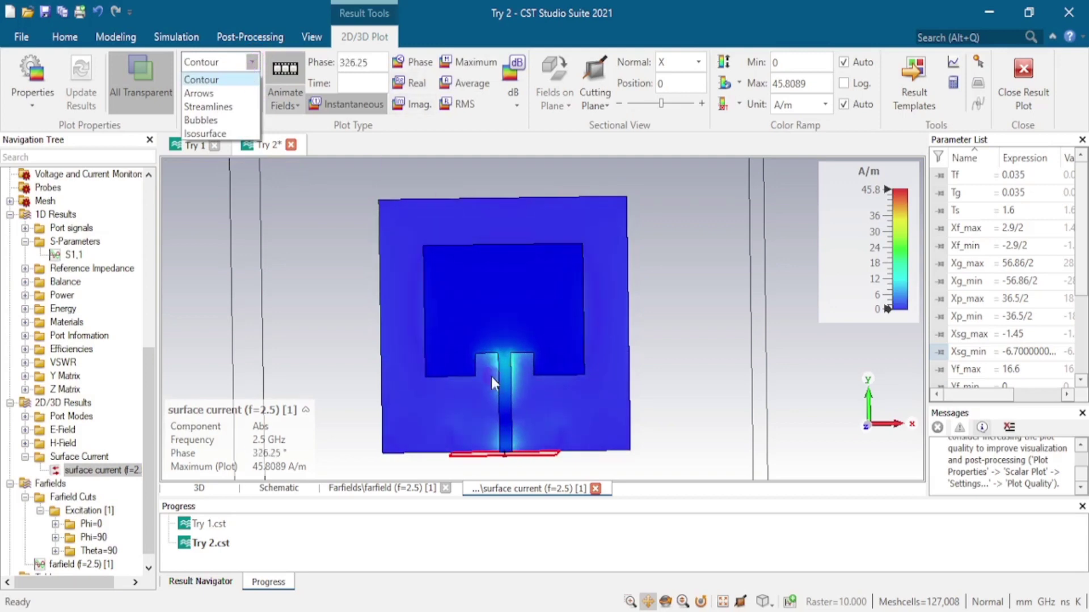
pyautogui.click(225, 96)
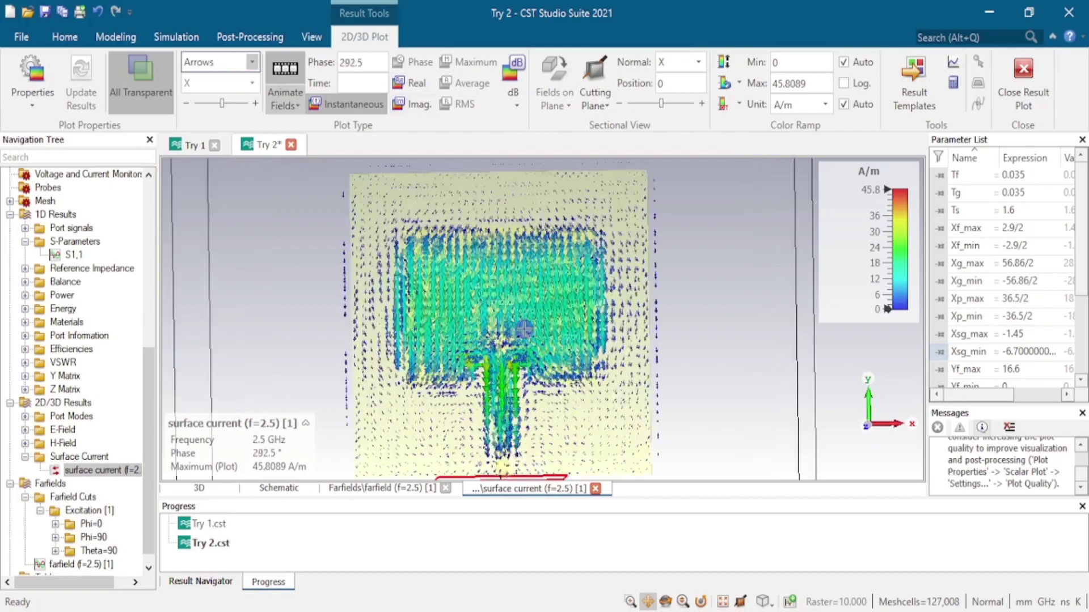
# - Center the whole antenna in the surface current plot and stop the field animation
pyautogui.scroll(-5, 524, 329)
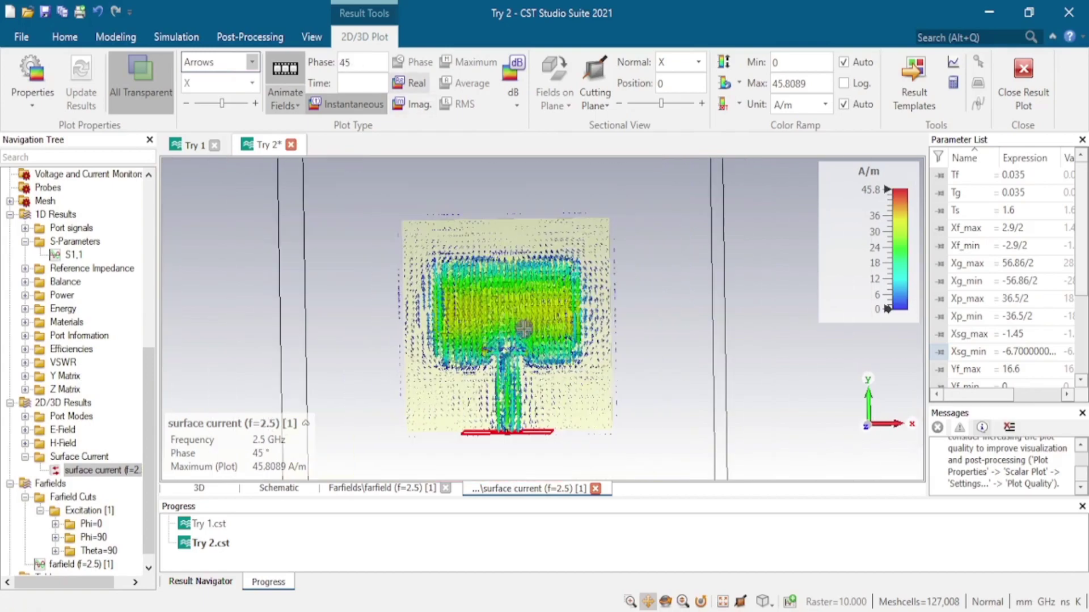
pyautogui.moveTo(543, 381); pyautogui.dragTo(535, 360)
pyautogui.click(287, 81)
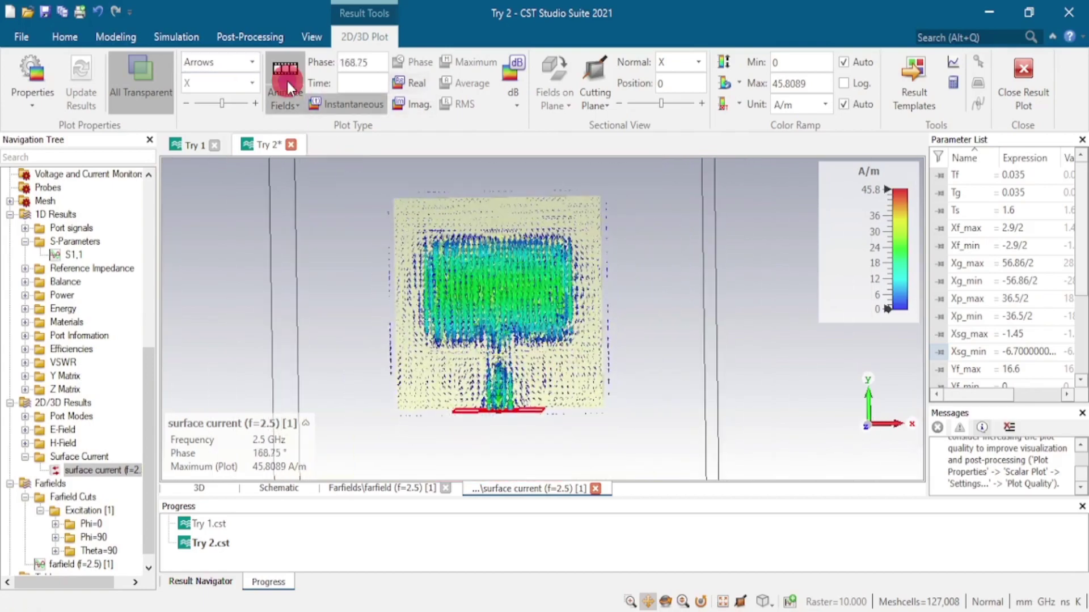